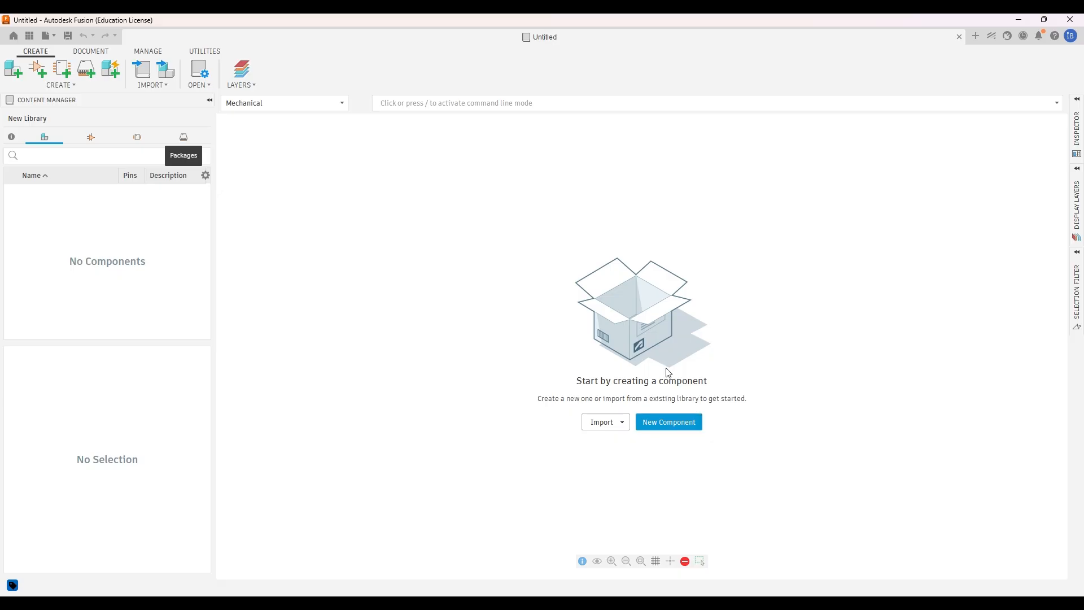
Create a new Part Design document and collapse its document settings in the browser.
{"action": "left_click", "coordinate": [47, 36]}
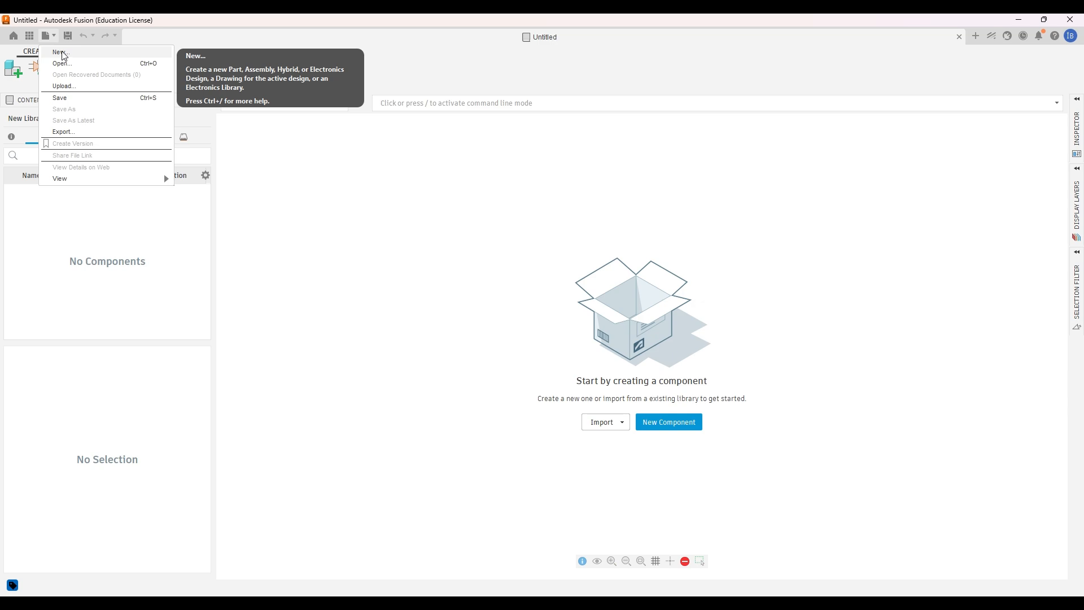
{"action": "left_click", "coordinate": [62, 52]}
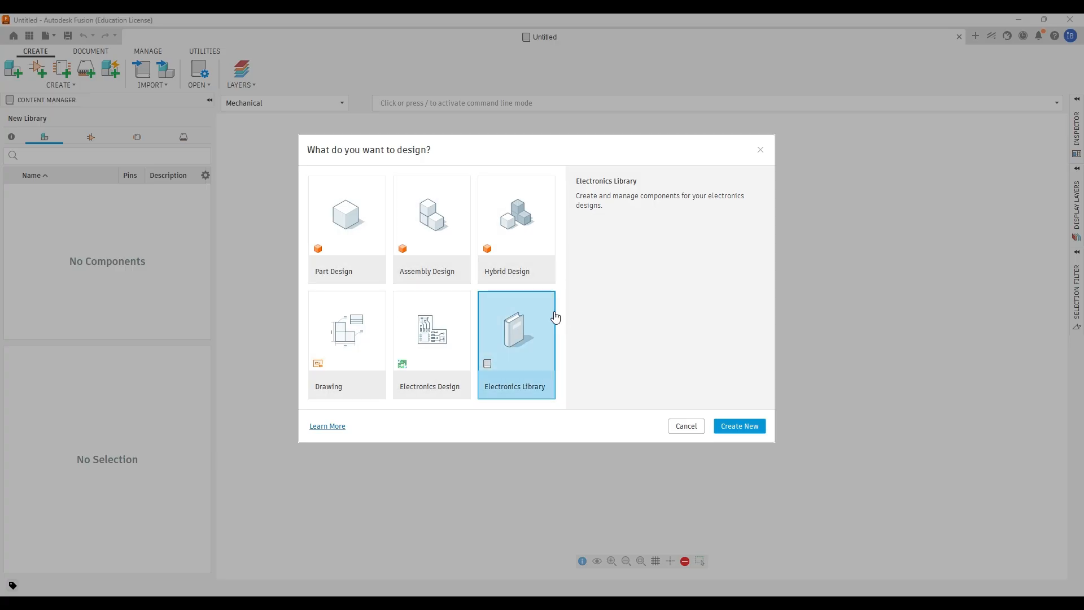
{"action": "left_click", "coordinate": [354, 238]}
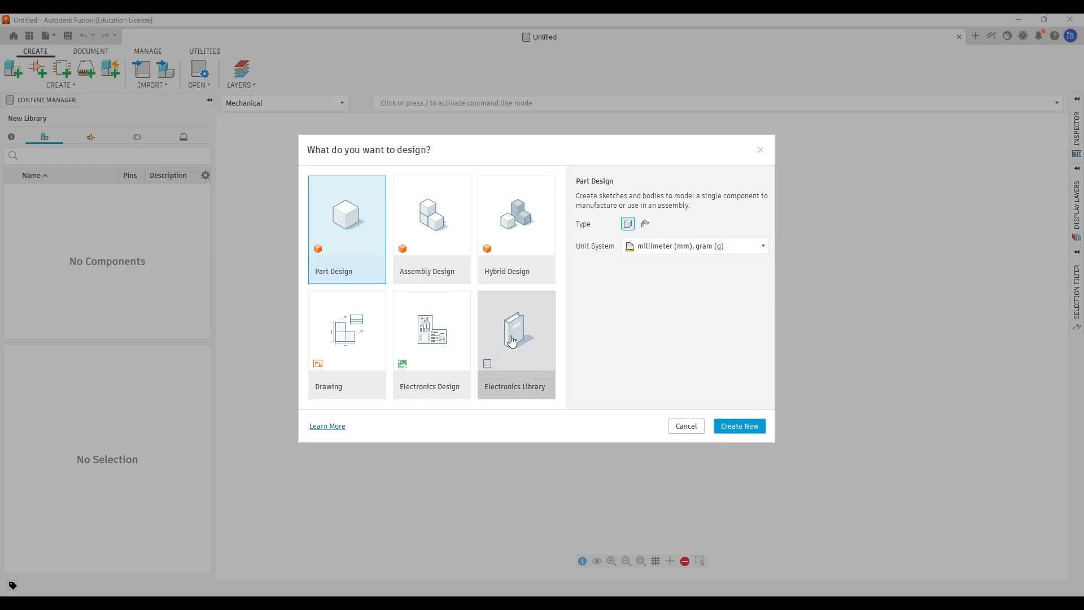
{"action": "left_click", "coordinate": [751, 427]}
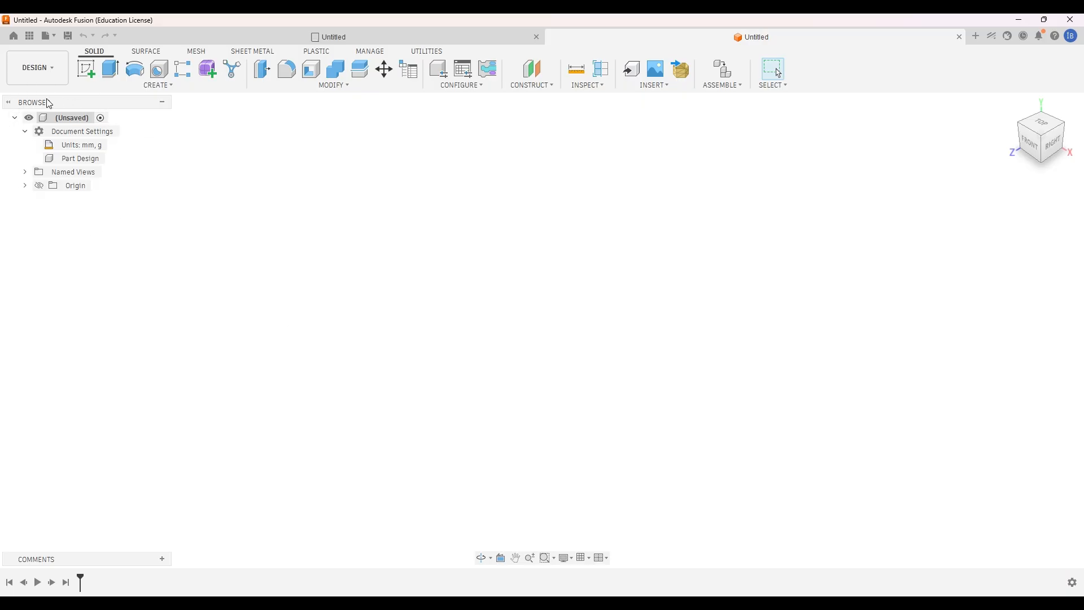
{"action": "left_click", "coordinate": [25, 134]}
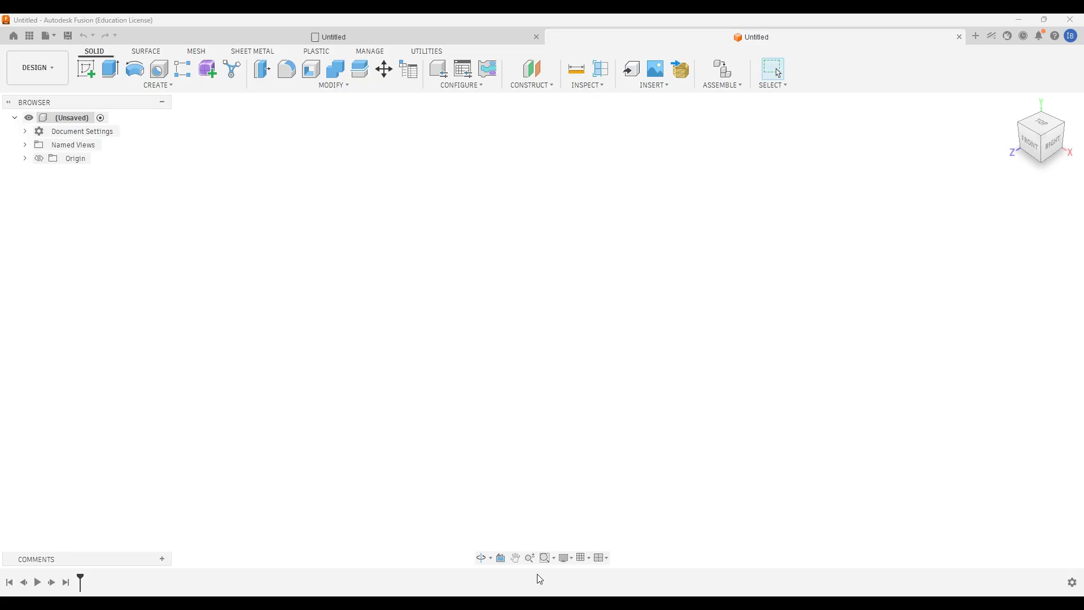
{"action": "left_click", "coordinate": [484, 559]}
{"action": "mouse_move", "coordinate": [595, 358]}
{"action": "left_mouse_down"}
{"action": "mouse_move", "coordinate": [587, 346]}
{"action": "mouse_move", "coordinate": [580, 363]}
{"action": "mouse_move", "coordinate": [600, 344]}
{"action": "mouse_move", "coordinate": [589, 355]}
{"action": "left_mouse_up"}
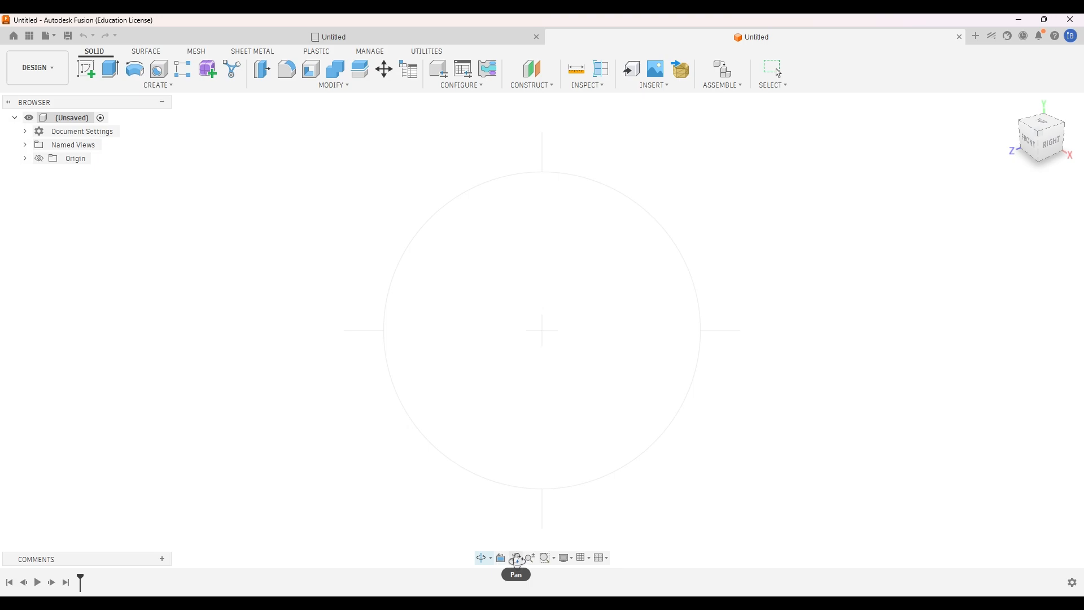
{"action": "left_click", "coordinate": [516, 558]}
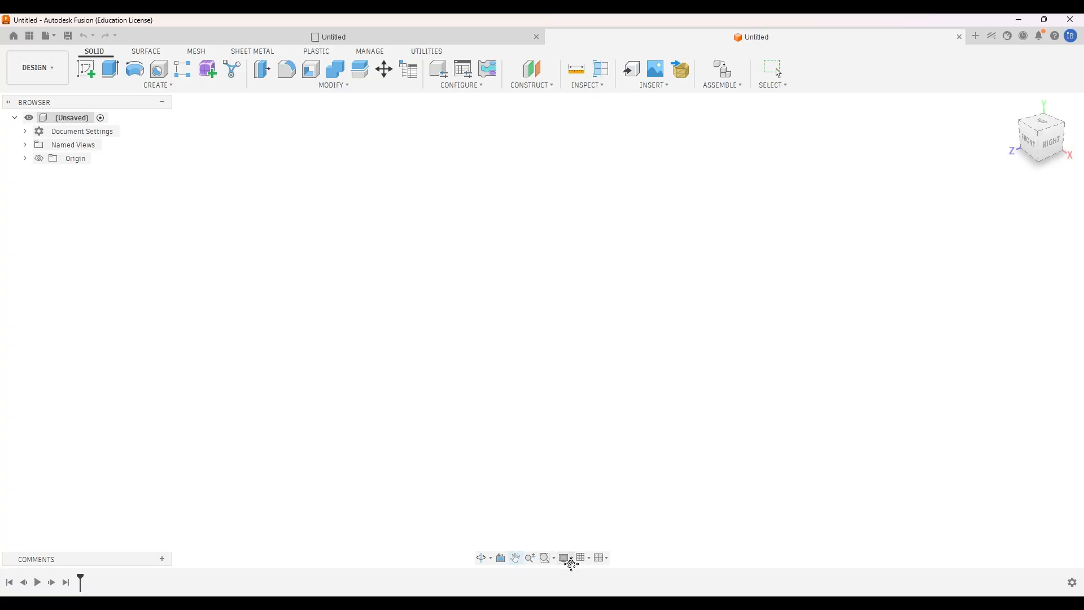
{"action": "left_click", "coordinate": [566, 559]}
{"action": "left_click", "coordinate": [583, 559]}
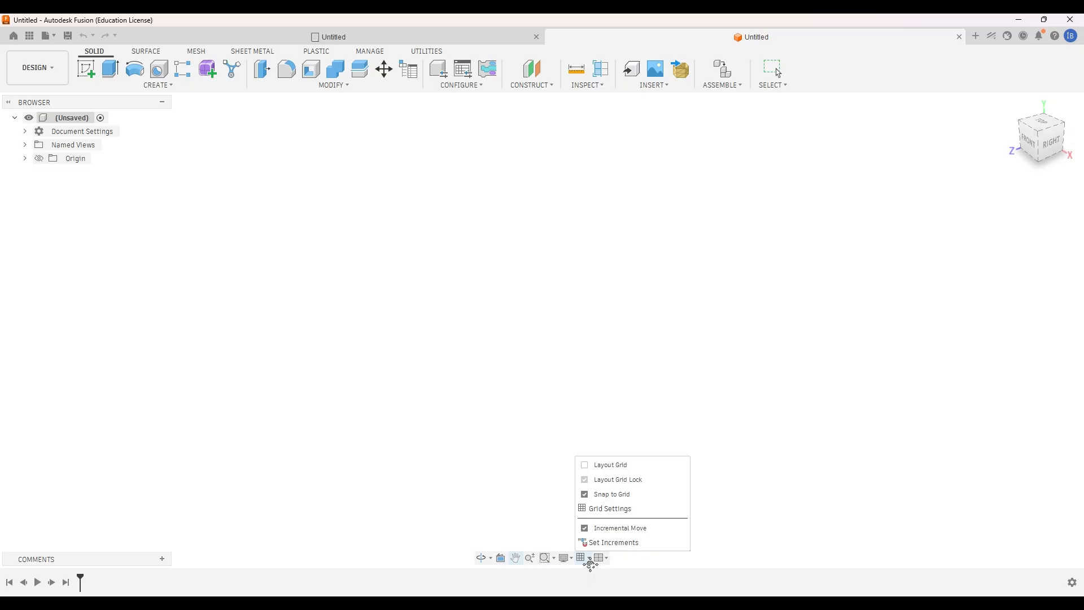
{"action": "left_click", "coordinate": [609, 559]}
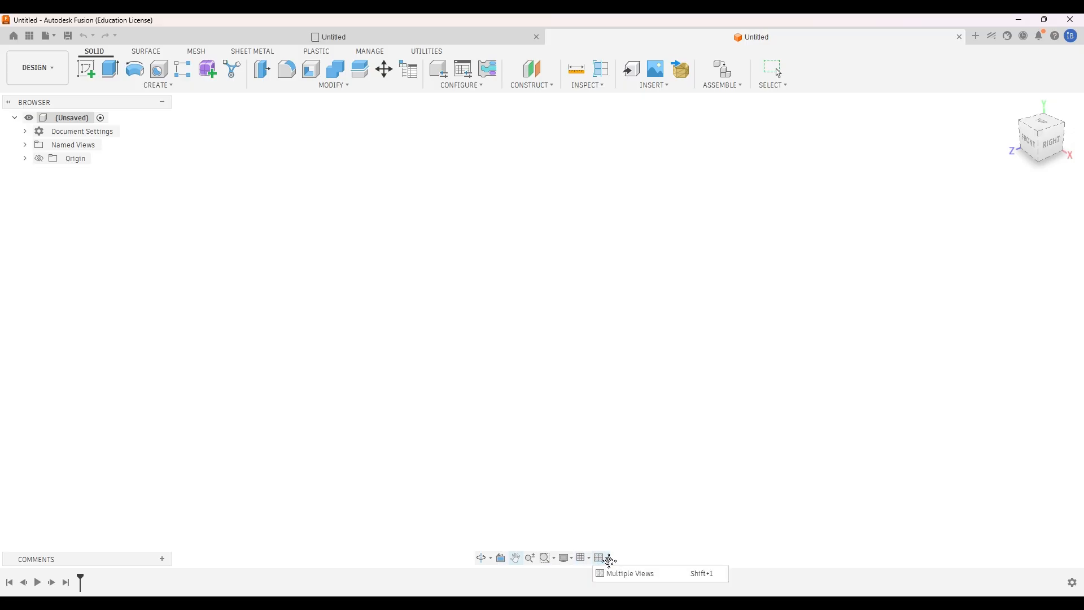
{"action": "key", "text": "Escape"}
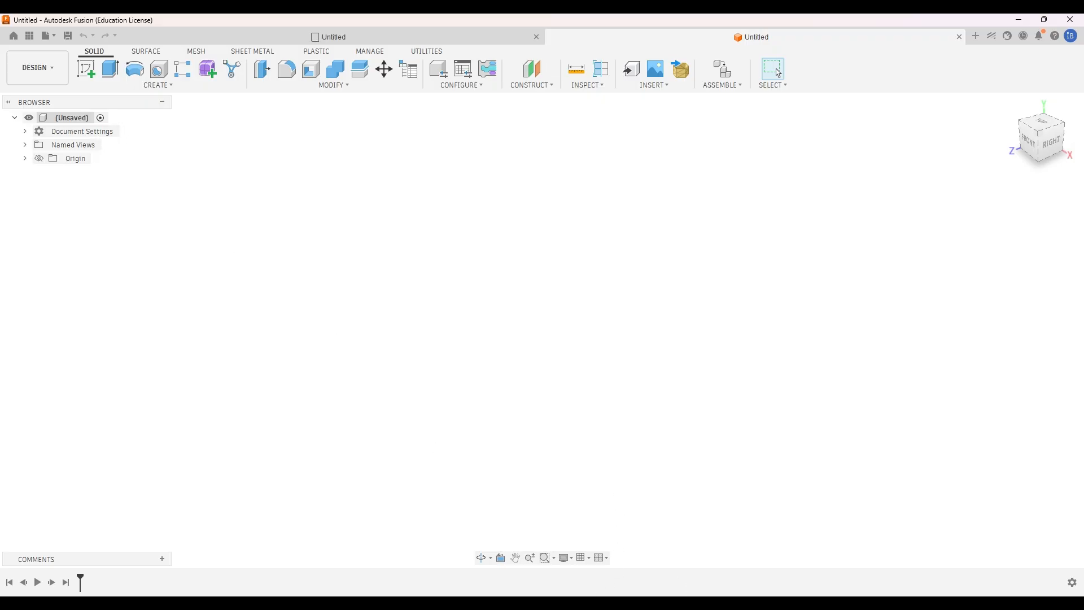
Switch to iLovePDF to read the bicycle chainring exercise's instructions and dimensioned drawing, and return to Autodesk Fusion.
{"action": "key", "text": "alt+Tab"}
{"action": "scroll", "coordinate": [664, 450], "scroll_direction": "up", "scroll_amount": 2}
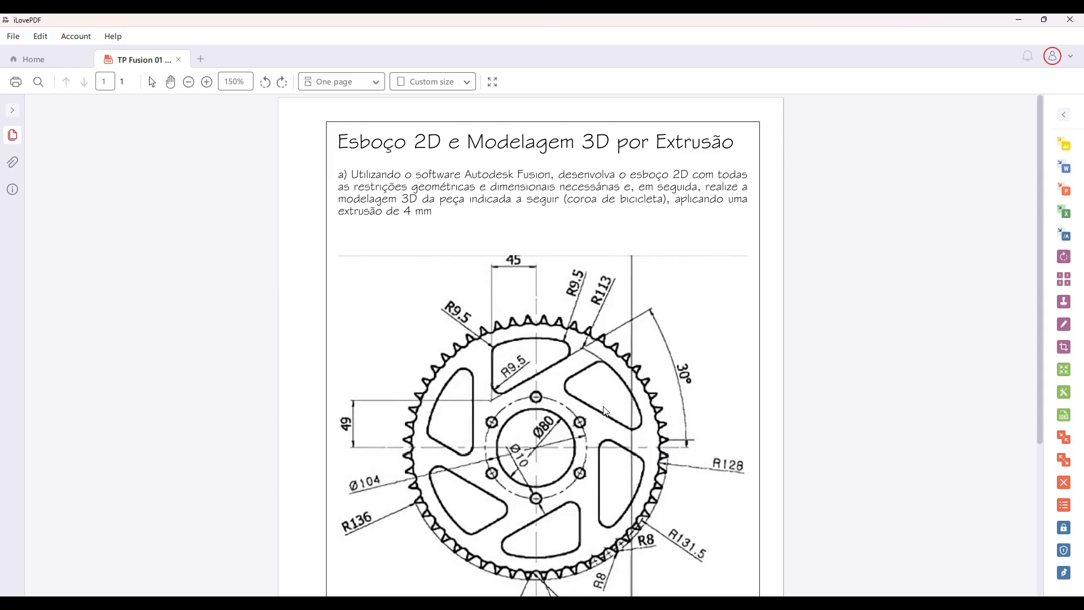
{"action": "scroll", "coordinate": [605, 410], "scroll_direction": "down", "scroll_amount": 1}
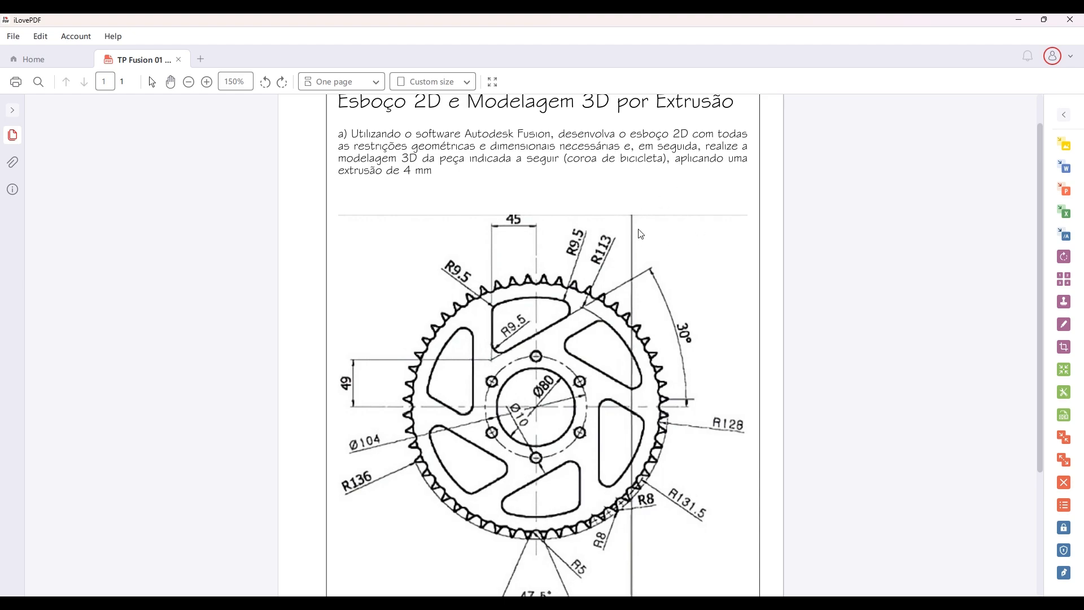
{"action": "scroll", "coordinate": [847, 215], "scroll_direction": "up", "scroll_amount": 1}
{"action": "scroll", "coordinate": [878, 242], "scroll_direction": "down", "scroll_amount": 4}
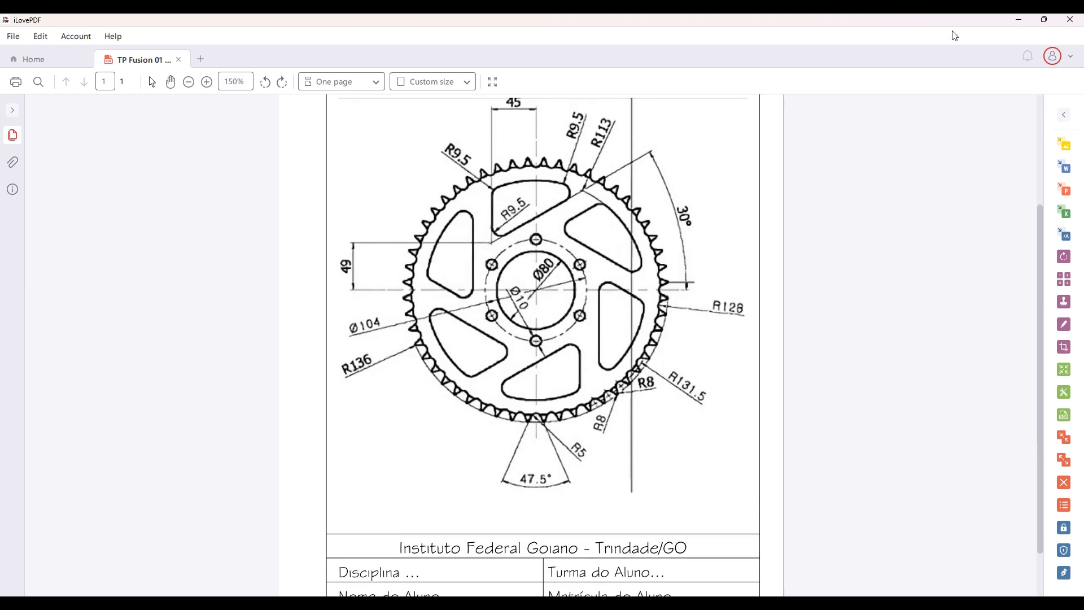
{"action": "left_click", "coordinate": [1018, 22]}
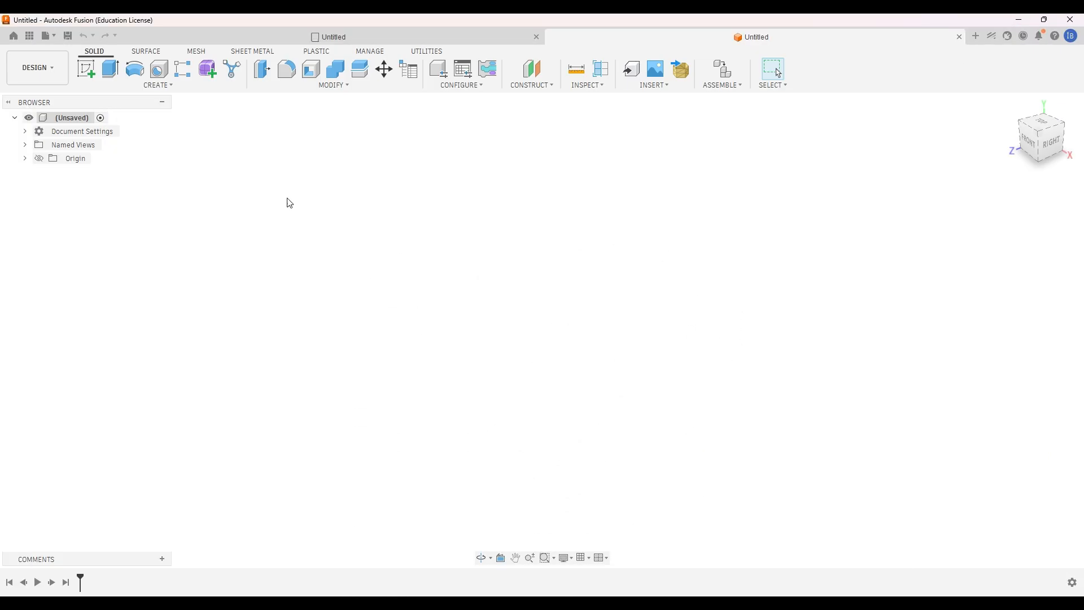
Start a sketch on the front (XY) origin plane and expand the Sketches folder in the browser.
{"action": "left_click", "coordinate": [86, 70]}
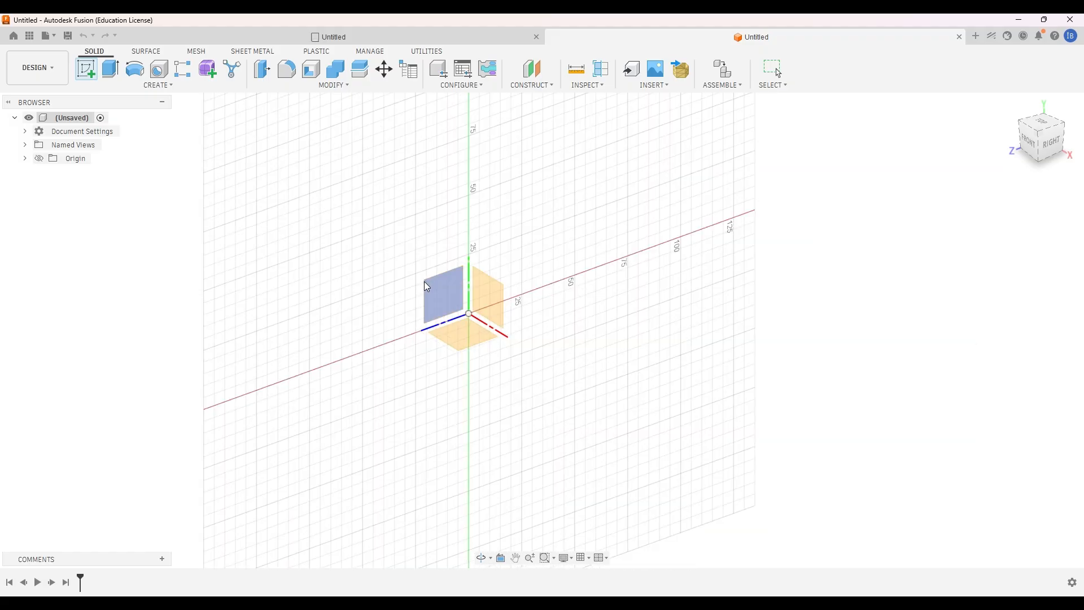
{"action": "left_click", "coordinate": [486, 298]}
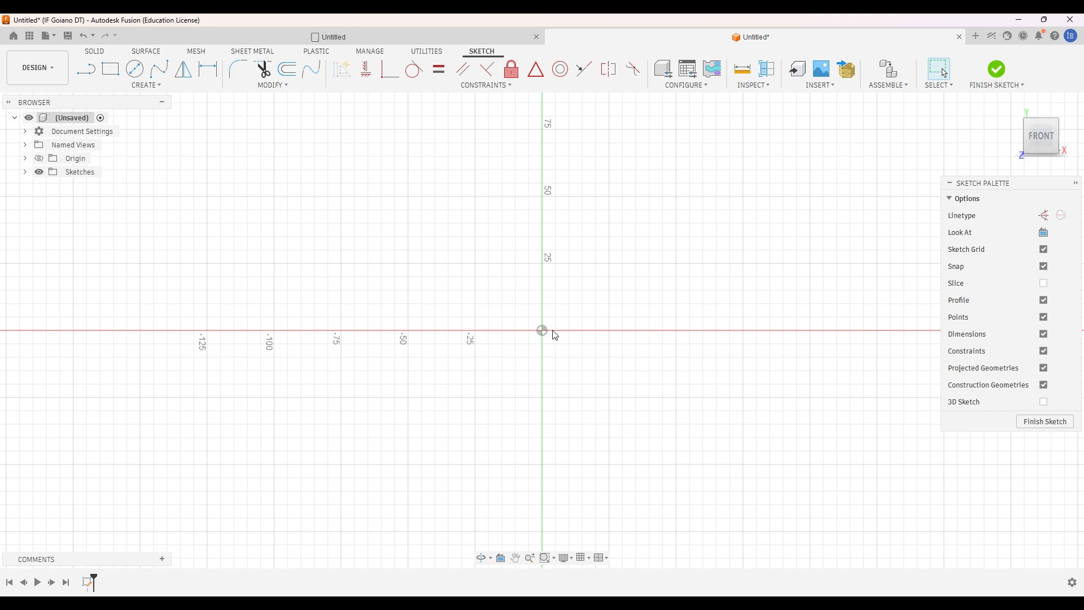
{"action": "scroll", "coordinate": [554, 334], "scroll_direction": "down", "scroll_amount": 2}
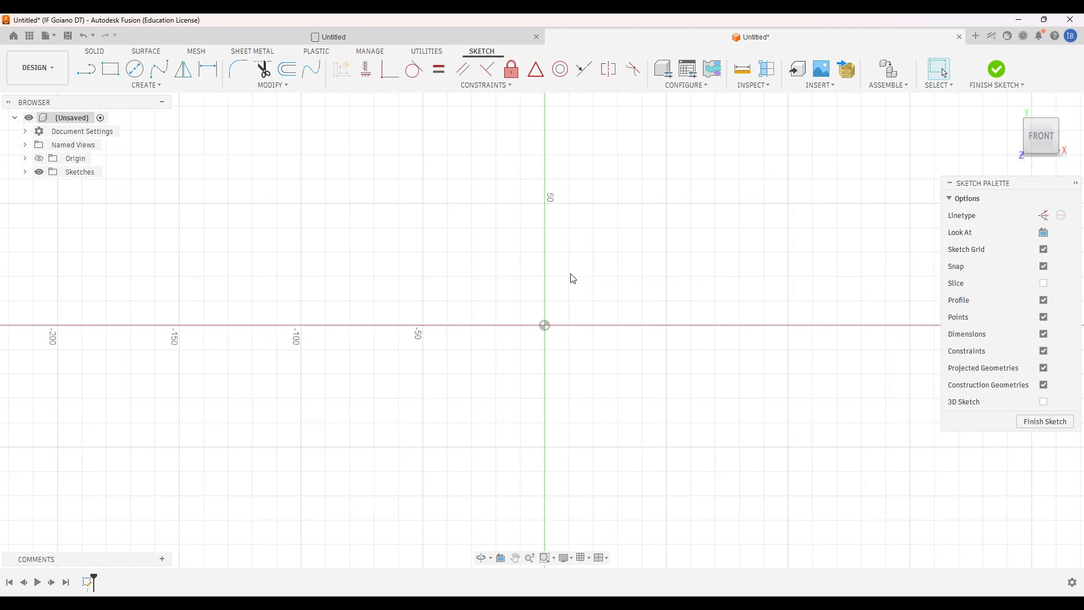
{"action": "left_click", "coordinate": [25, 172]}
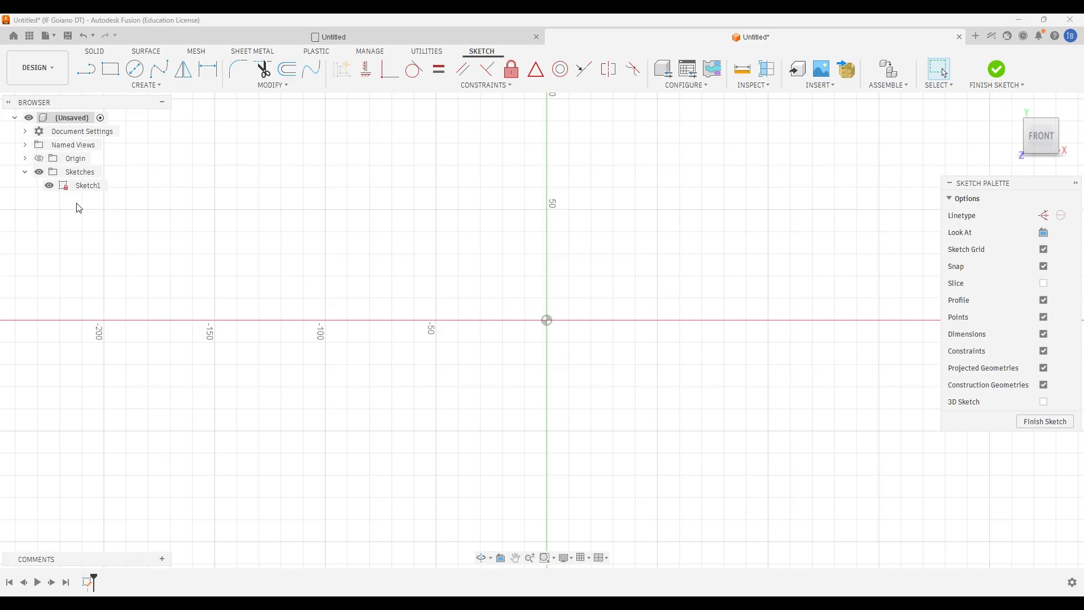
{"action": "right_click", "coordinate": [94, 191]}
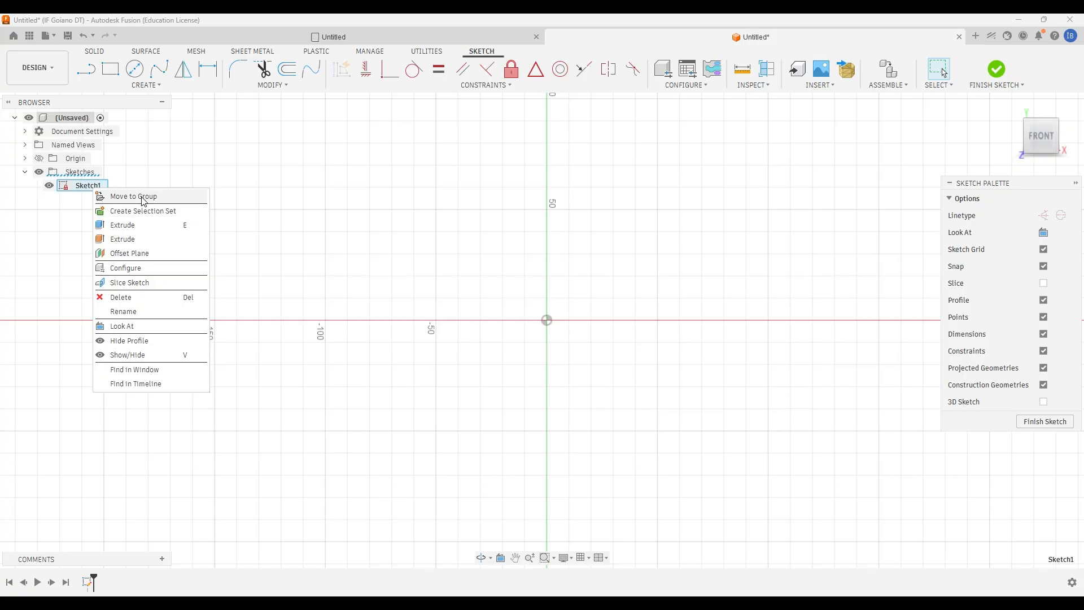
{"action": "left_click", "coordinate": [404, 197]}
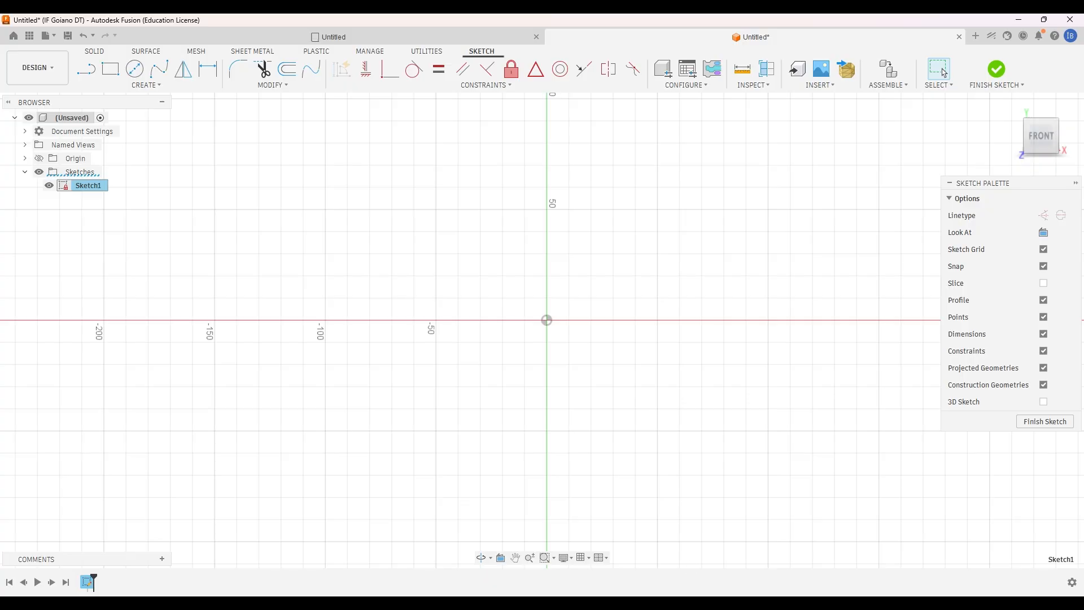
Switch to iLovePDF to examine the chainring drawing's hole and bore dimensions up close, and return to Autodesk Fusion.
{"action": "key", "text": "alt+Tab"}
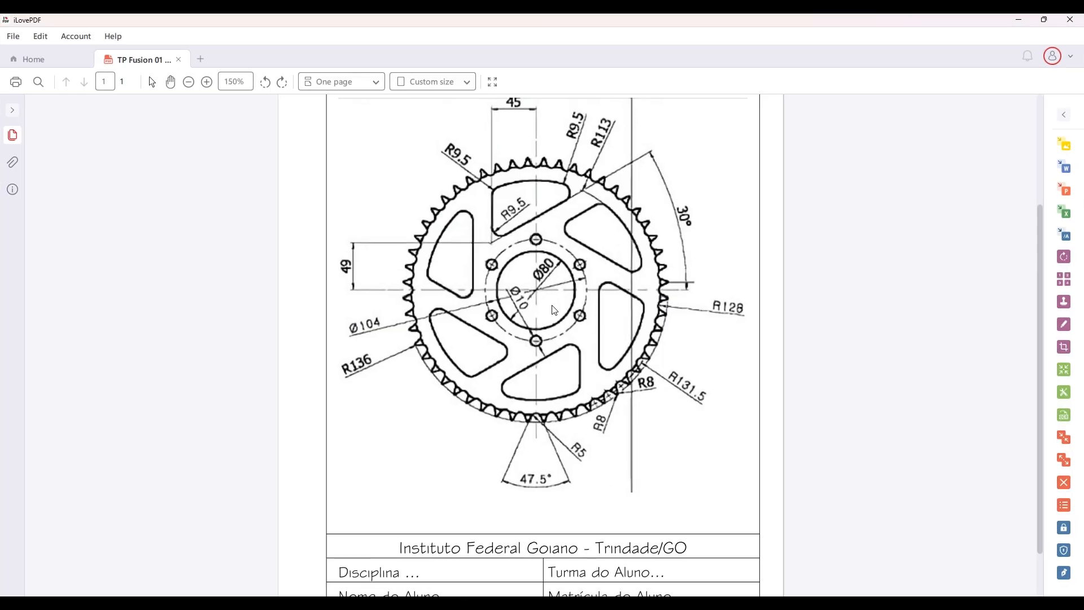
{"action": "scroll", "coordinate": [547, 303], "scroll_direction": "up", "scroll_amount": 3, "text": "ctrl"}
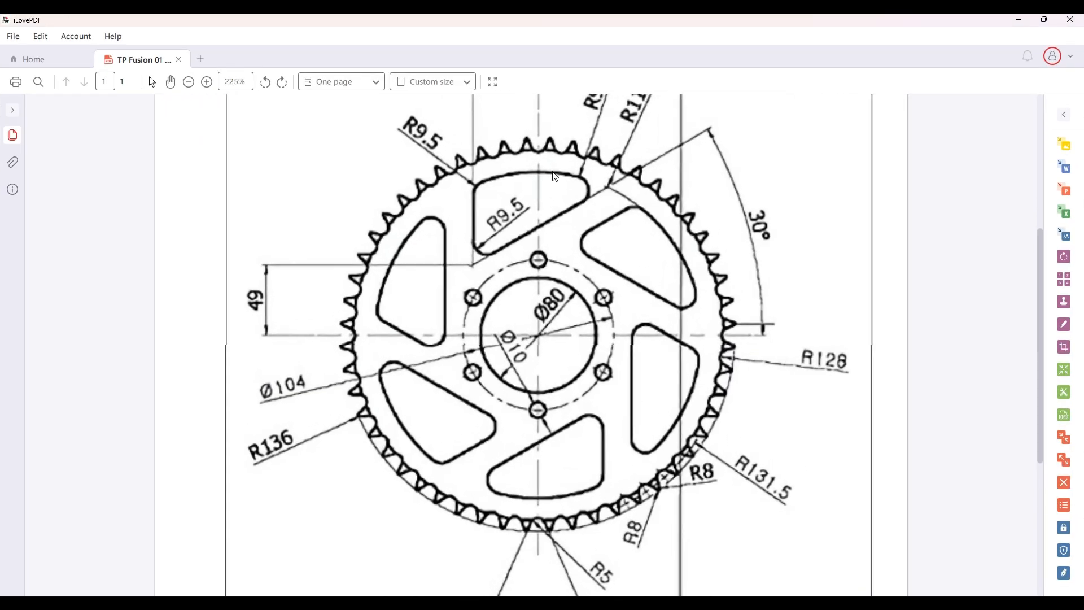
{"action": "scroll", "coordinate": [555, 220], "scroll_direction": "down", "scroll_amount": 3, "text": "ctrl"}
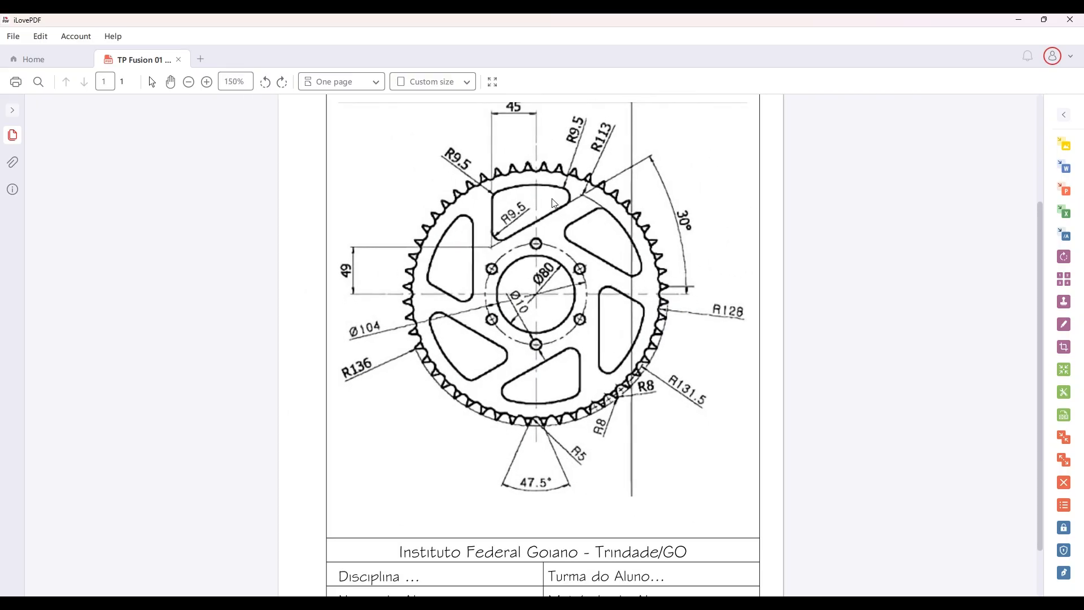
{"action": "scroll", "coordinate": [554, 204], "scroll_direction": "up", "scroll_amount": 3, "text": "ctrl"}
{"action": "scroll", "coordinate": [554, 203], "scroll_direction": "up", "scroll_amount": 1}
{"action": "scroll", "coordinate": [554, 203], "scroll_direction": "down", "scroll_amount": 1}
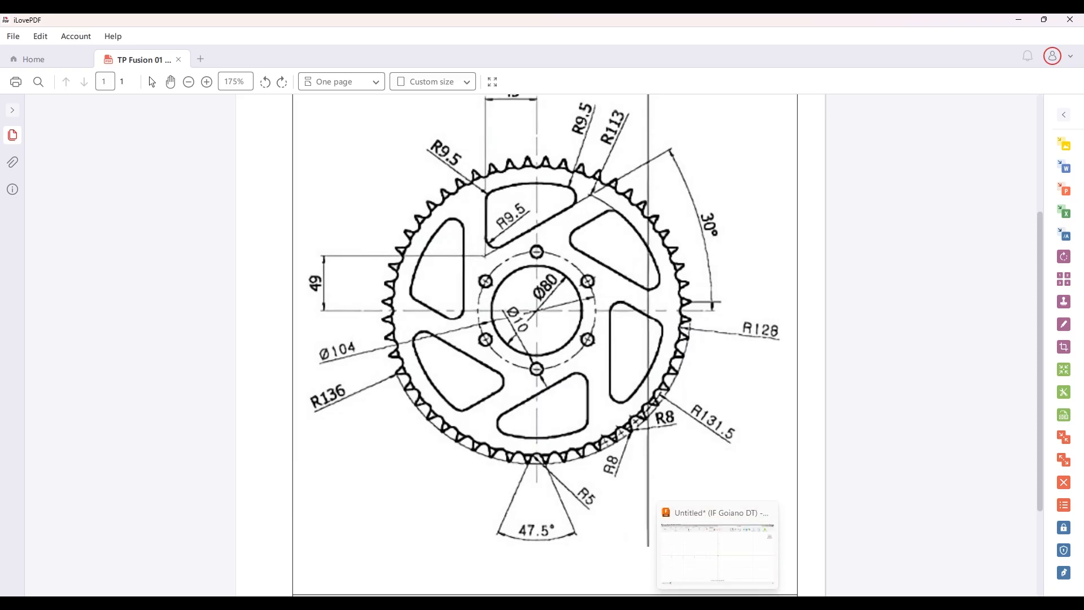
{"action": "left_click", "coordinate": [717, 542]}
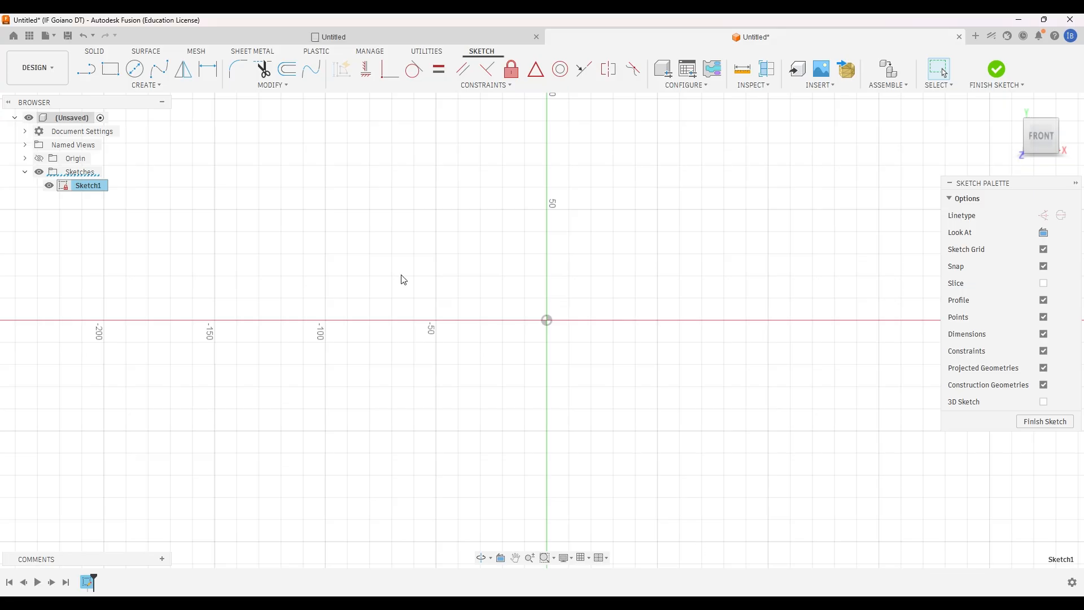
Draw a center-diameter circle of 80 mm diameter centred on the sketch origin.
{"action": "left_click", "coordinate": [134, 72]}
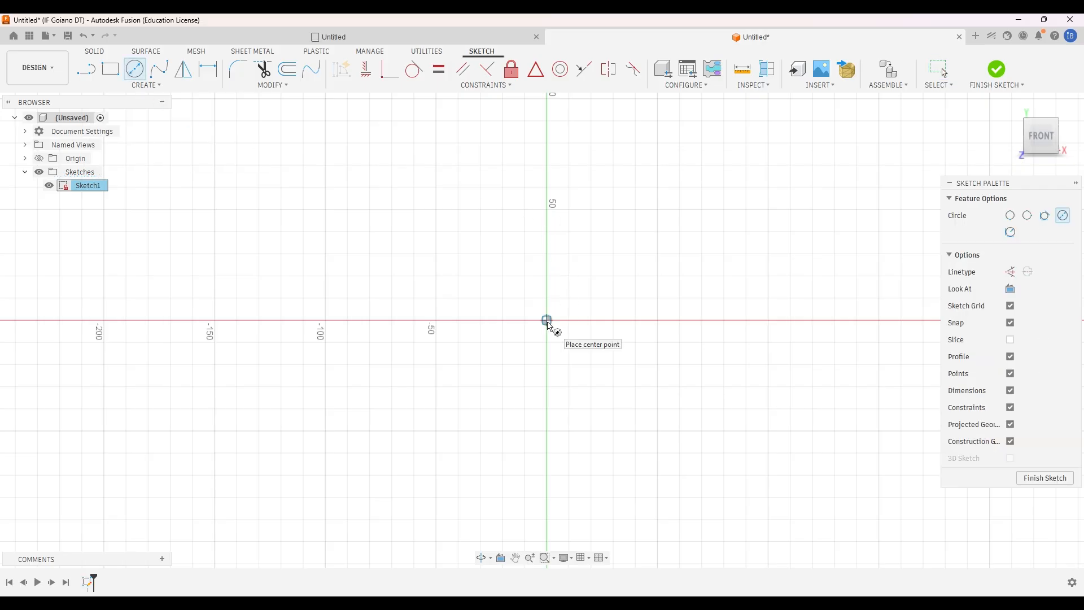
{"action": "left_click", "coordinate": [548, 321]}
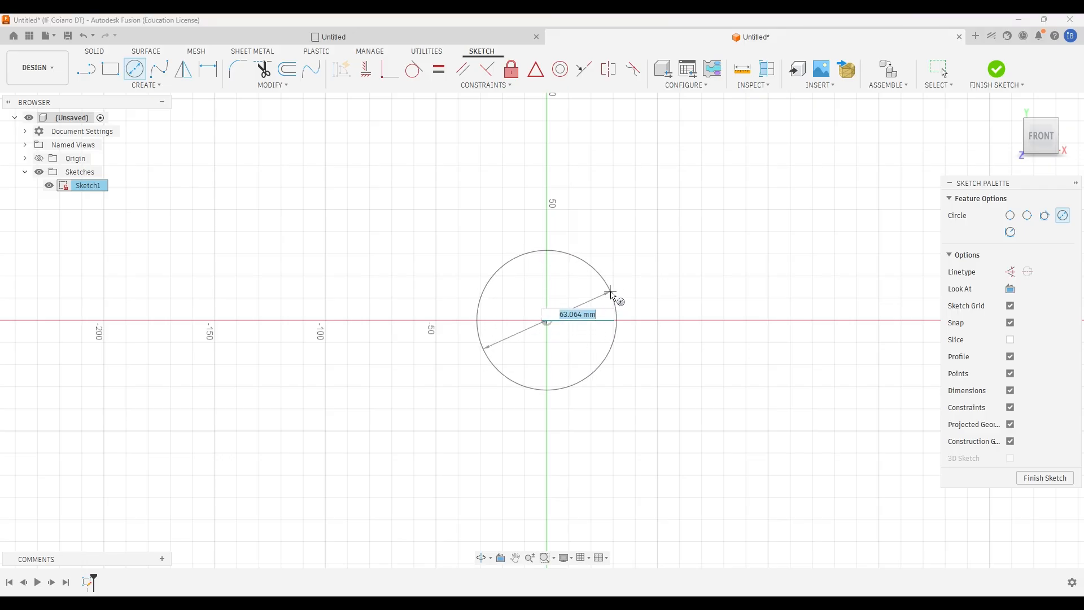
{"action": "type", "text": "80"}
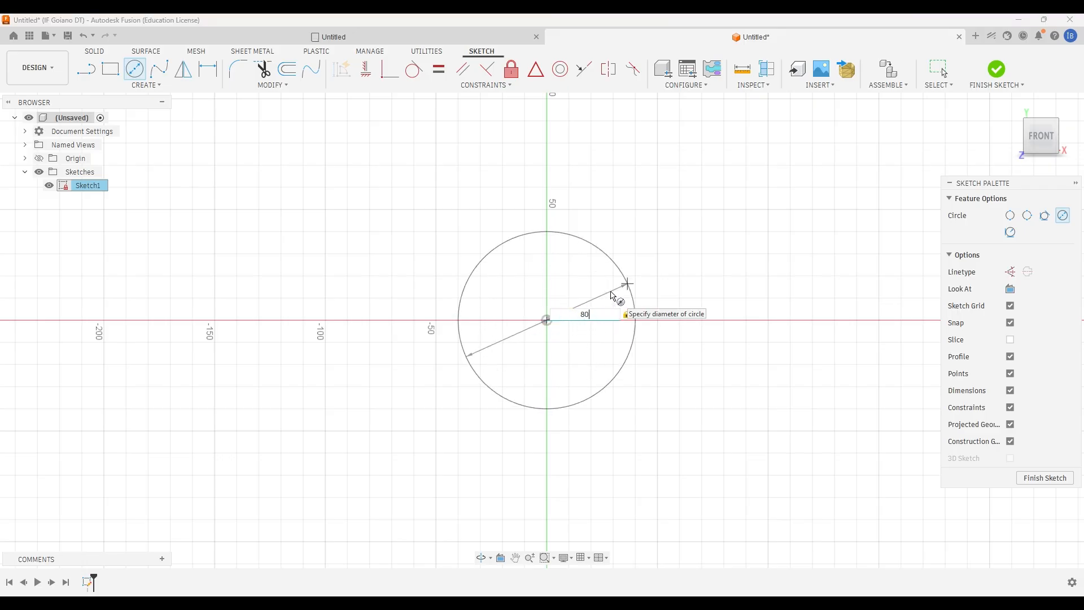
{"action": "key", "text": "Return"}
{"action": "key", "text": "Escape"}
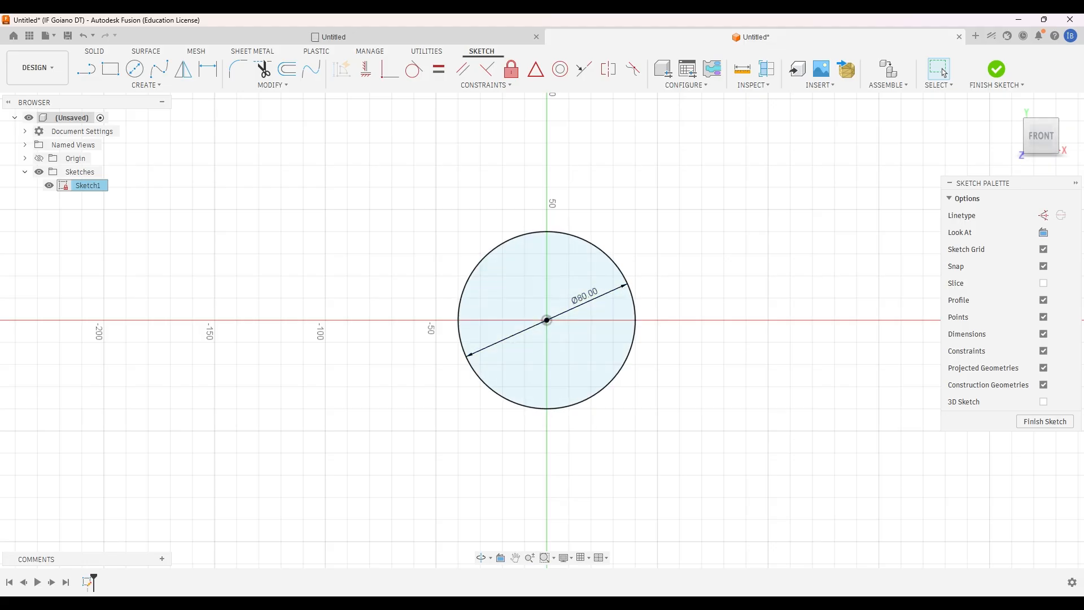
Set the circle's diameter dimension to 75 mm.
{"action": "double_click", "coordinate": [591, 299]}
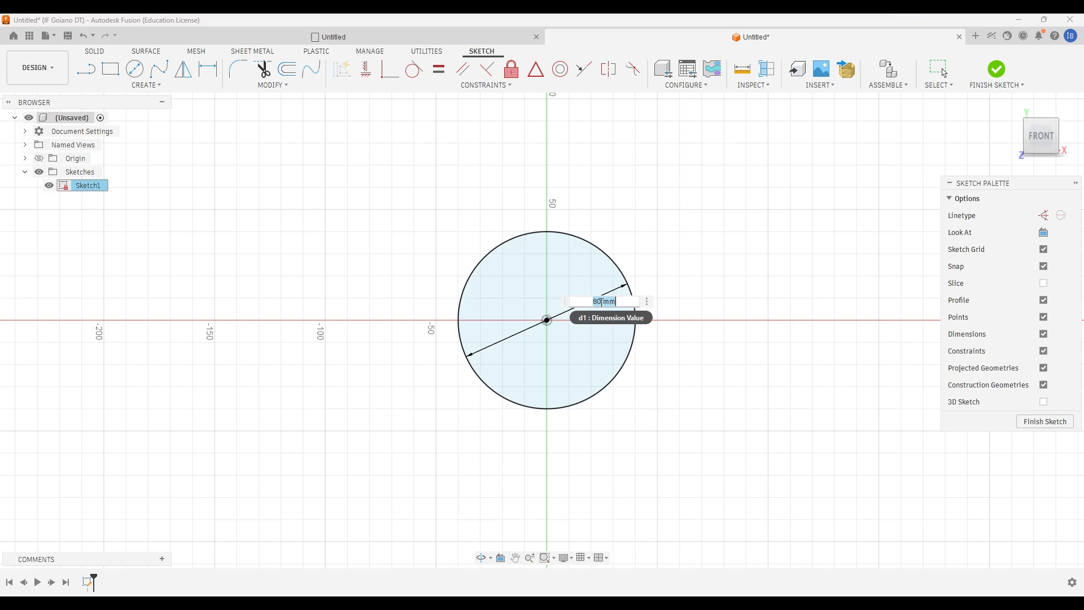
{"action": "type", "text": "75"}
{"action": "key", "text": "Return"}
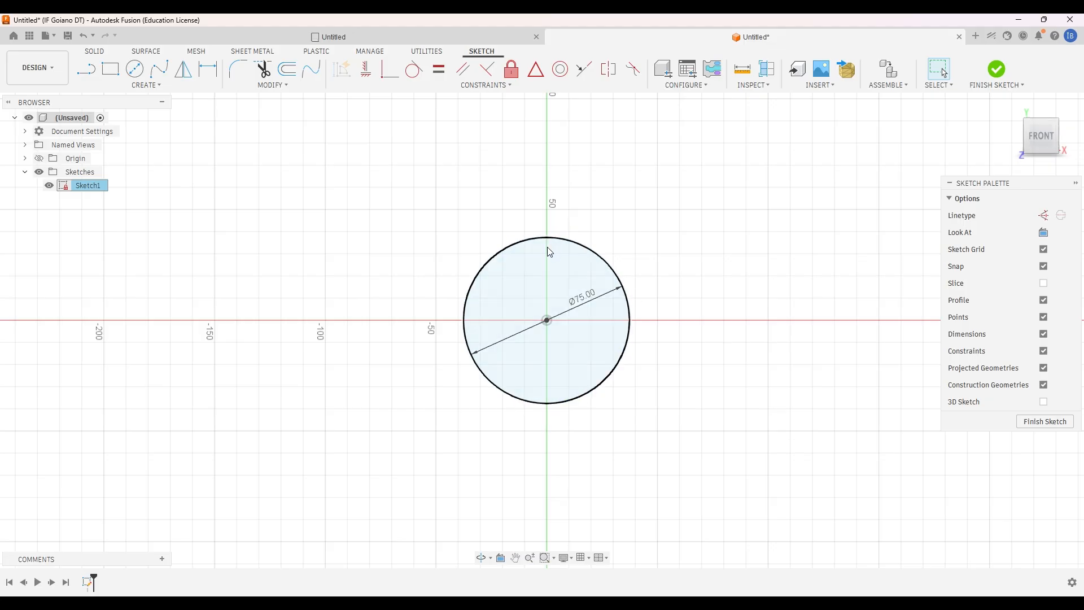
Set the circle's diameter dimension back to 80 mm.
{"action": "left_click", "coordinate": [592, 299]}
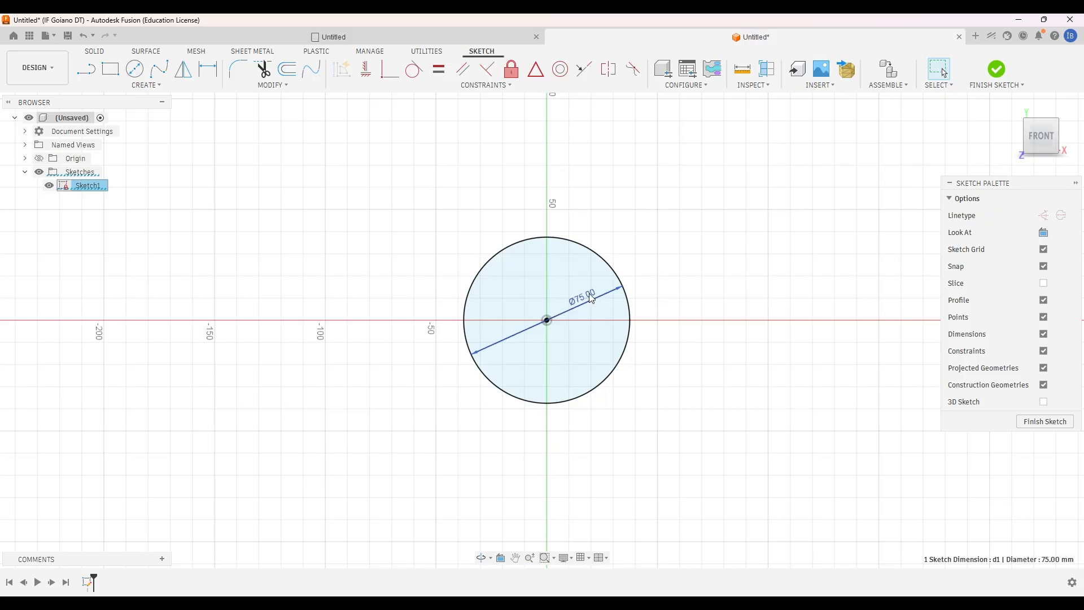
{"action": "double_click", "coordinate": [591, 298]}
{"action": "key", "text": "Return"}
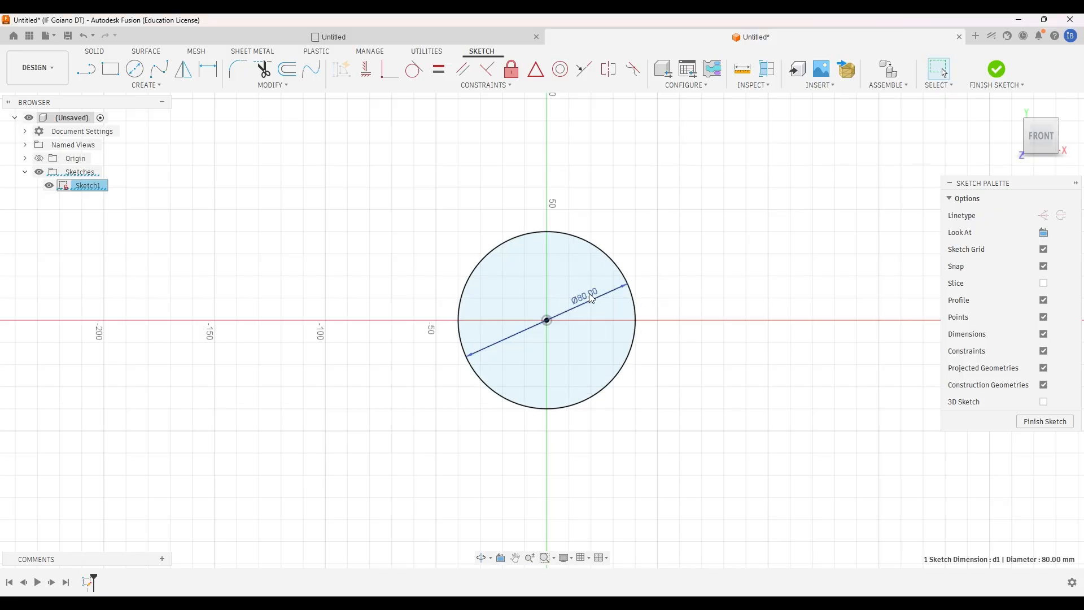
Set the circle's diameter dimension to 10 mm.
{"action": "double_click", "coordinate": [591, 298]}
{"action": "type", "text": "10"}
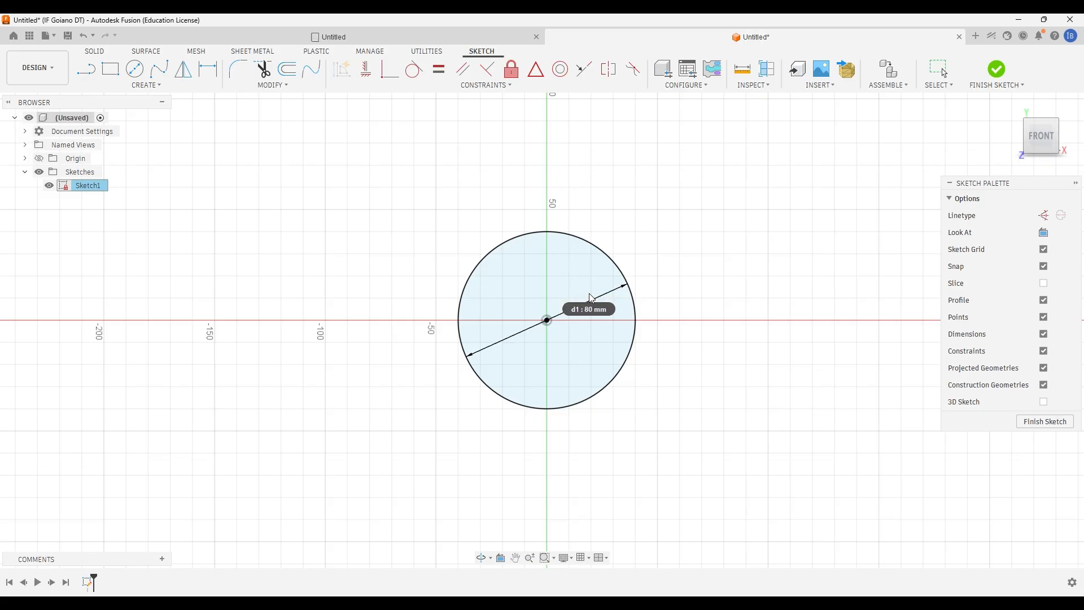
{"action": "key", "text": "Return"}
Restore the circle's diameter dimension to 80 mm.
{"action": "double_click", "coordinate": [562, 314]}
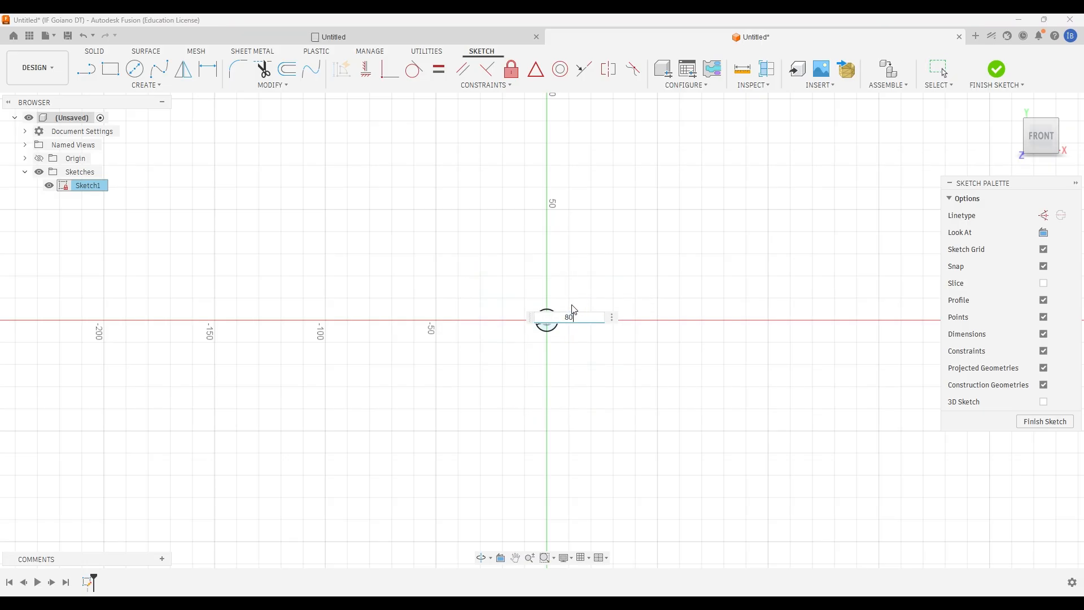
{"action": "key", "text": "Return"}
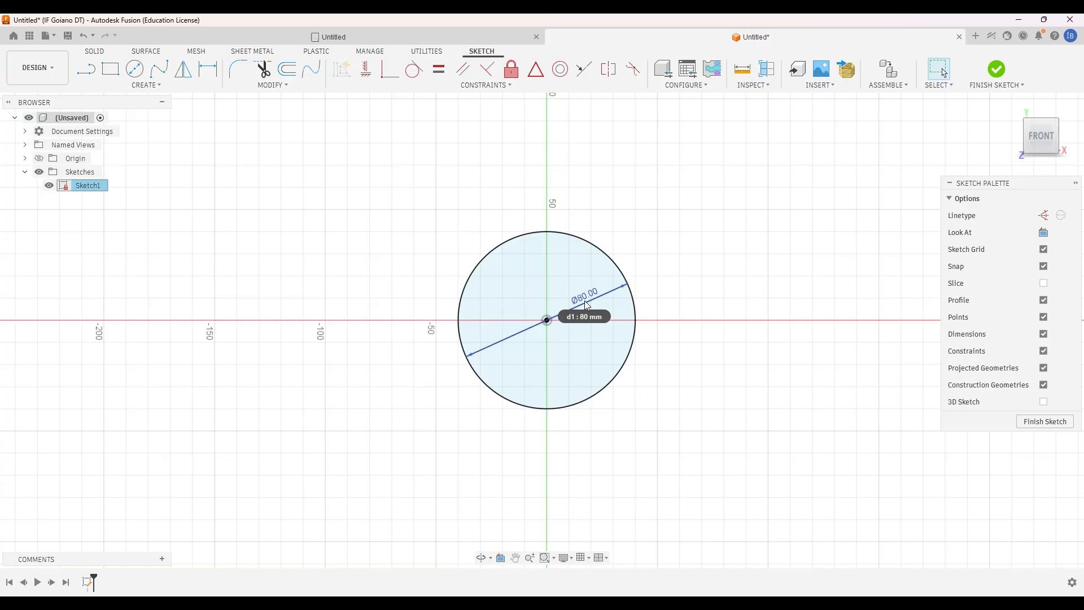
{"action": "scroll", "coordinate": [531, 508], "scroll_direction": "down", "scroll_amount": 5}
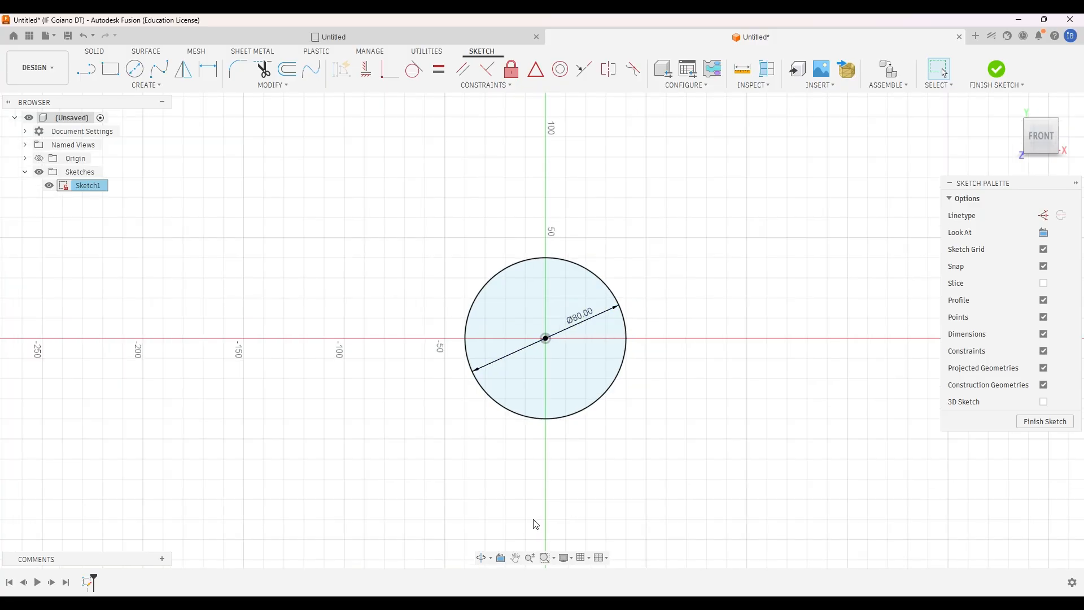
Check the PDF drawing and draw a center-diameter circle of 104 mm diameter centred on the sketch origin.
{"action": "key", "text": "alt+Tab"}
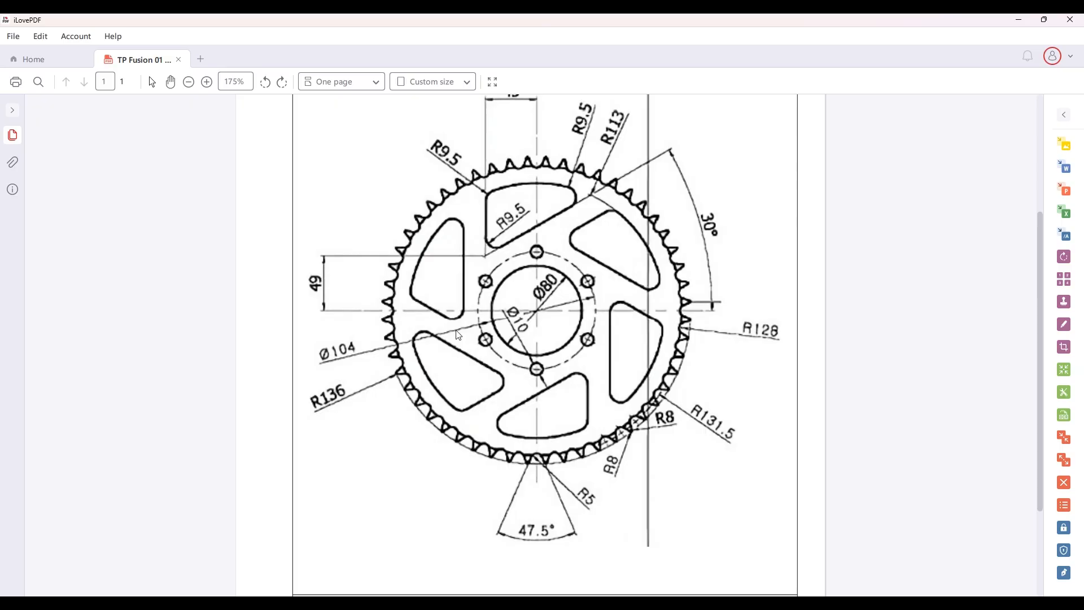
{"action": "left_click", "coordinate": [1019, 20]}
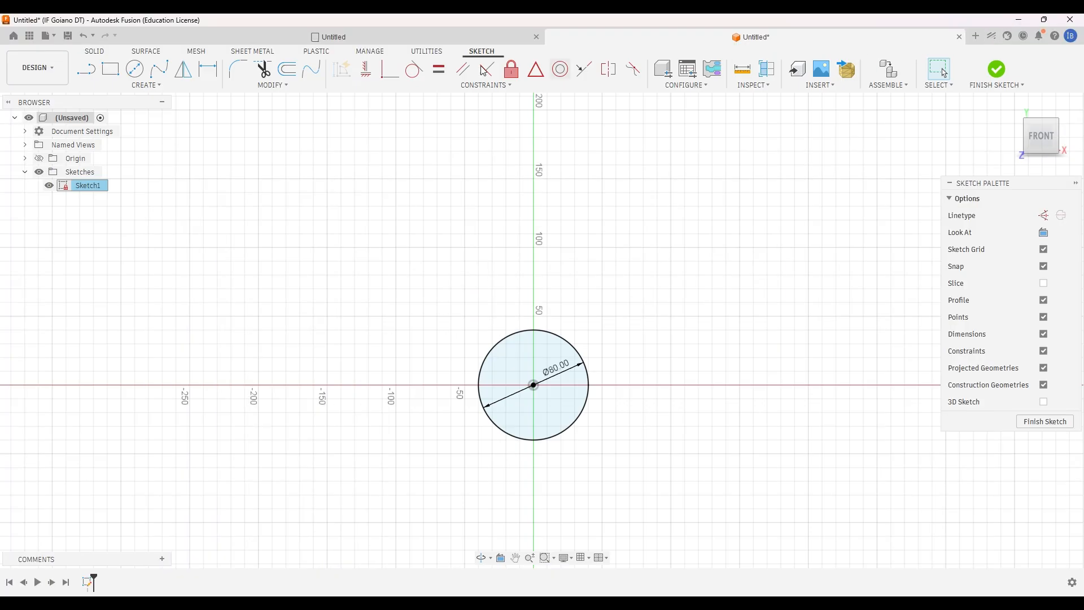
{"action": "left_click", "coordinate": [533, 385]}
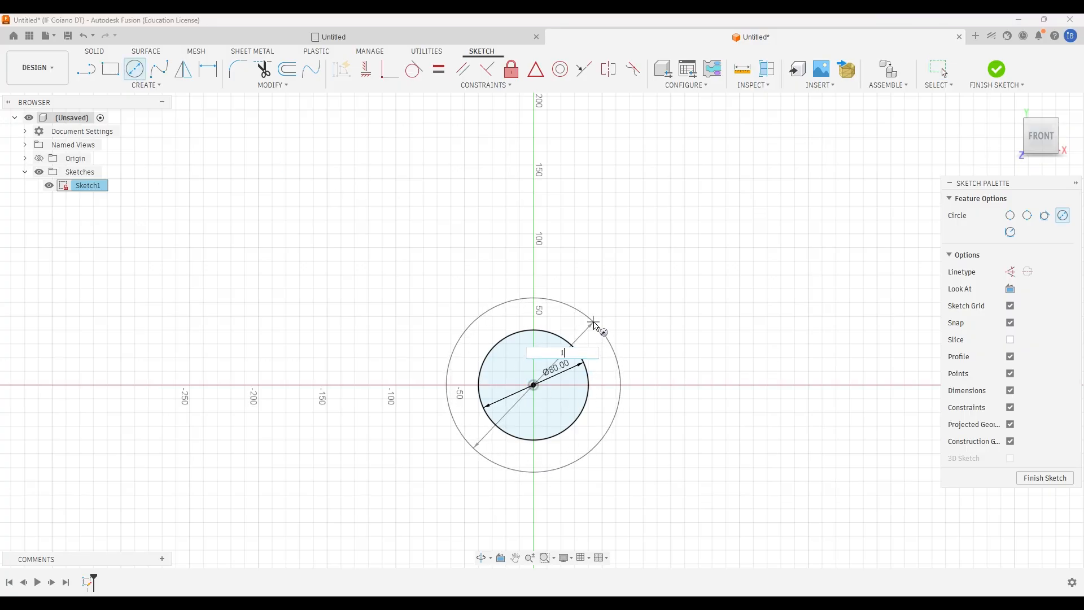
{"action": "type", "text": "104"}
{"action": "key", "text": "Return"}
{"action": "key", "text": "Escape"}
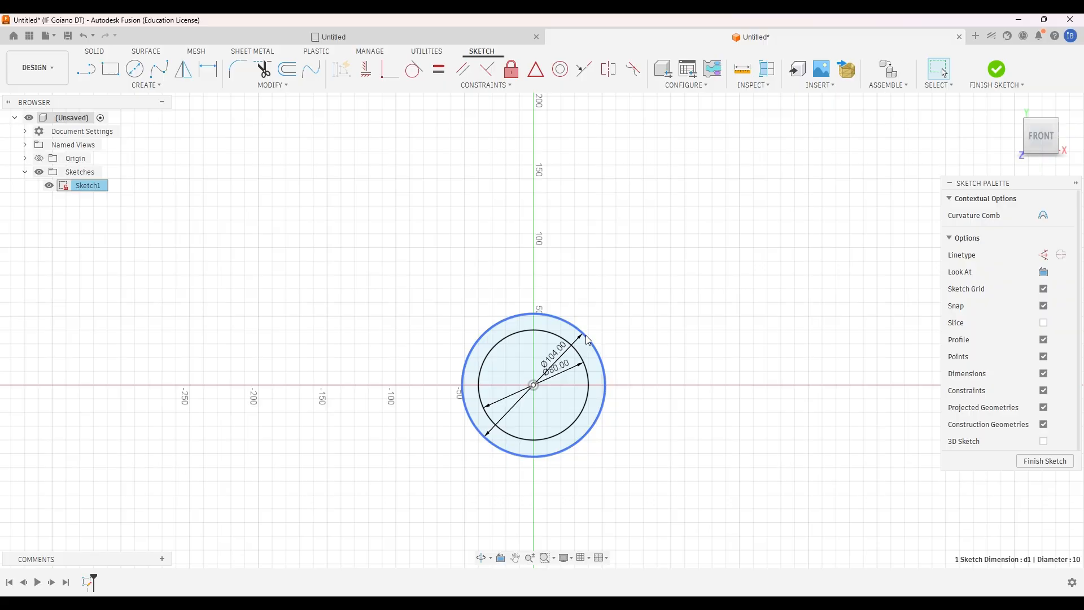
Convert the 104 mm circle to construction geometry.
{"action": "left_click", "coordinate": [587, 339]}
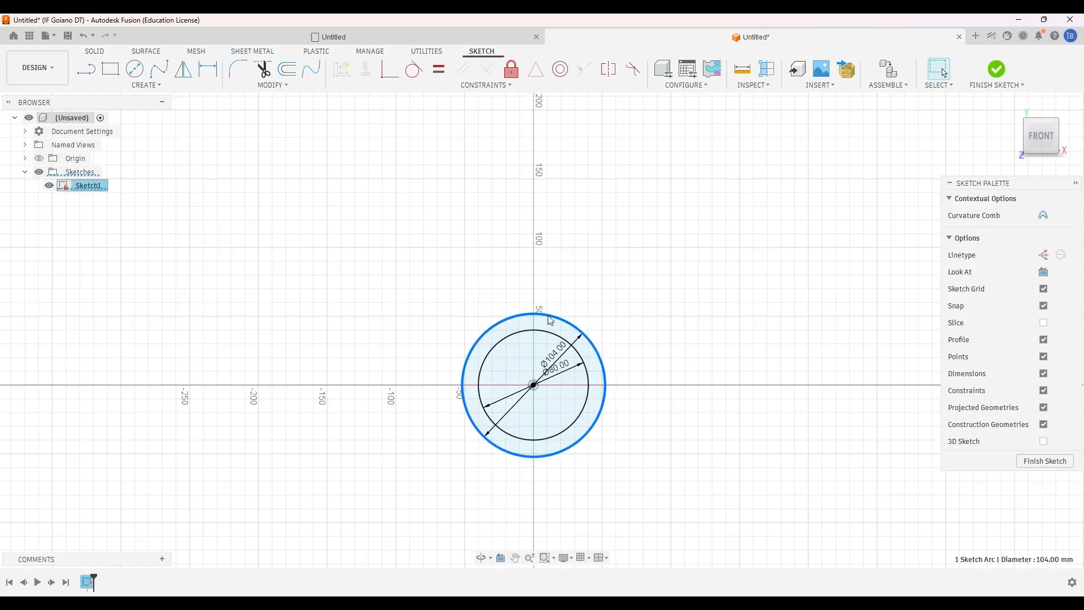
{"action": "left_click", "coordinate": [1045, 255]}
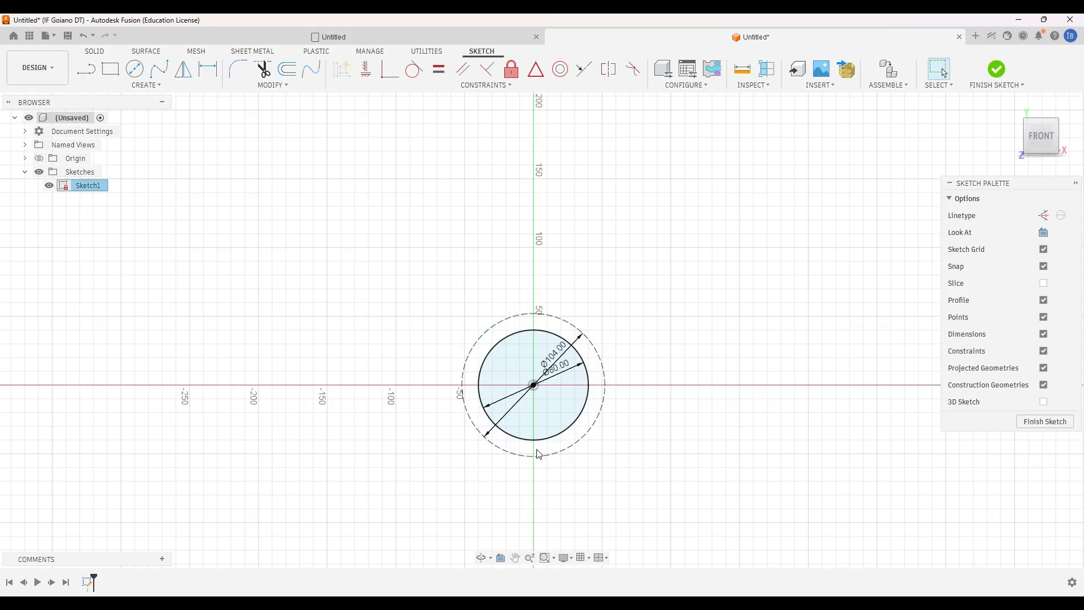
{"action": "scroll", "coordinate": [455, 390], "scroll_direction": "up", "scroll_amount": 2}
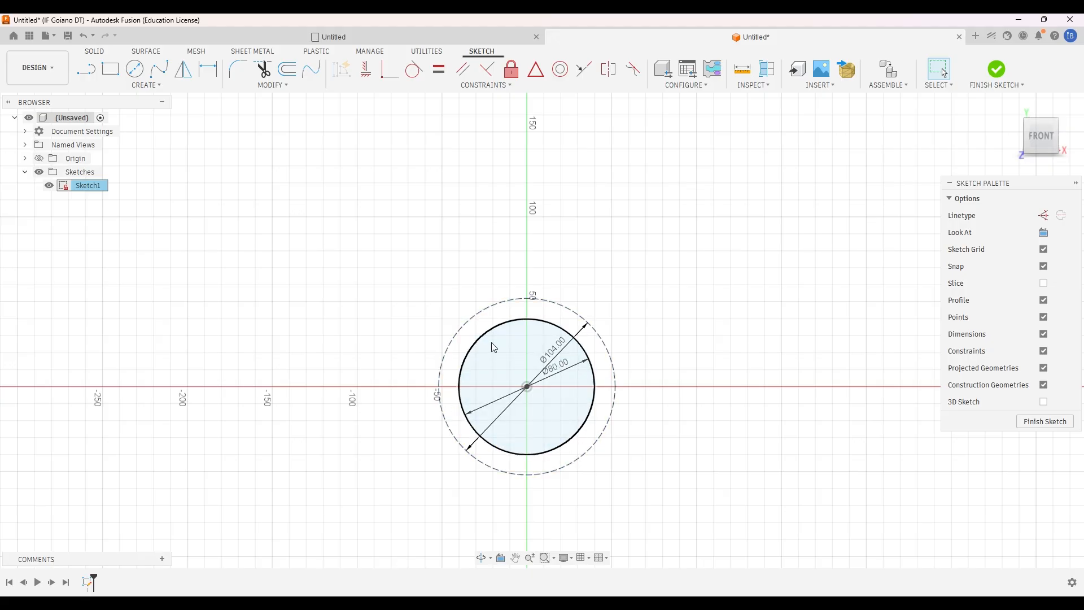
{"action": "left_click", "coordinate": [496, 327]}
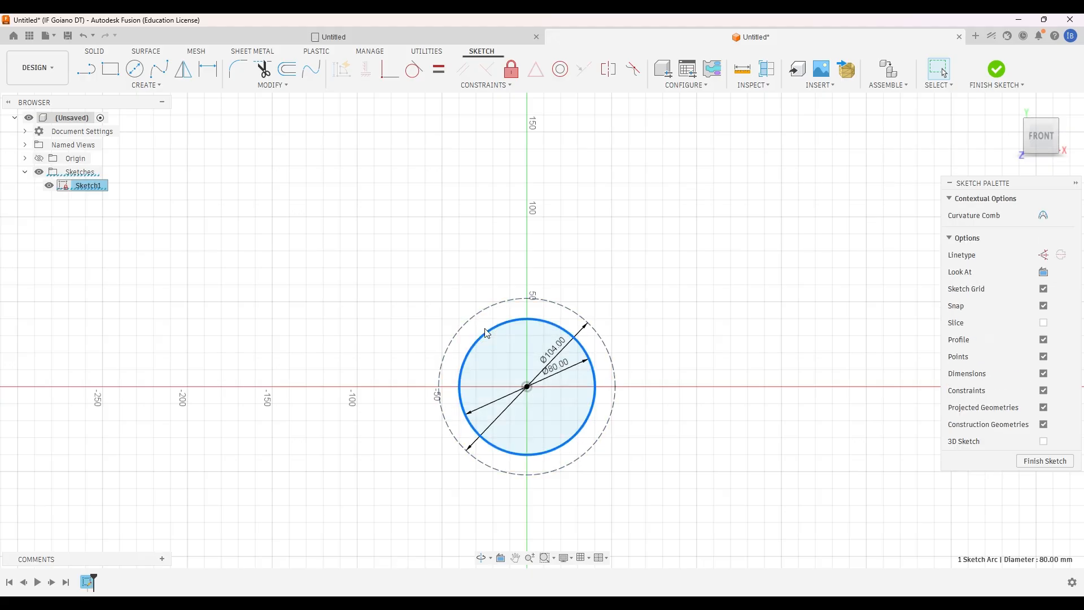
{"action": "left_click", "coordinate": [543, 299]}
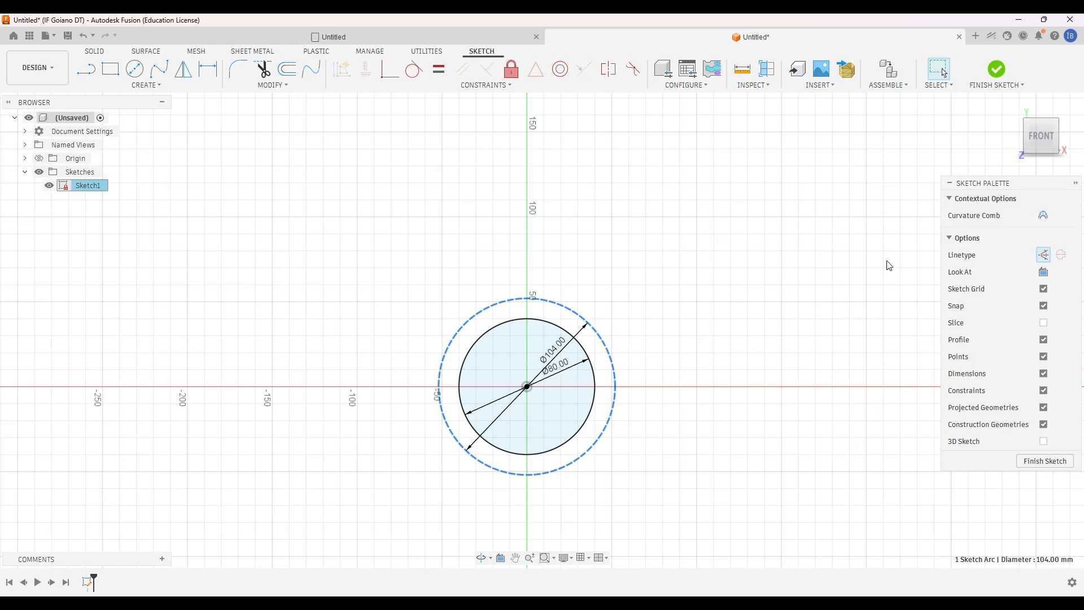
Draw a vertical line 150 mm long upward from the sketch origin, consulting the PDF drawing.
{"action": "left_click", "coordinate": [86, 69]}
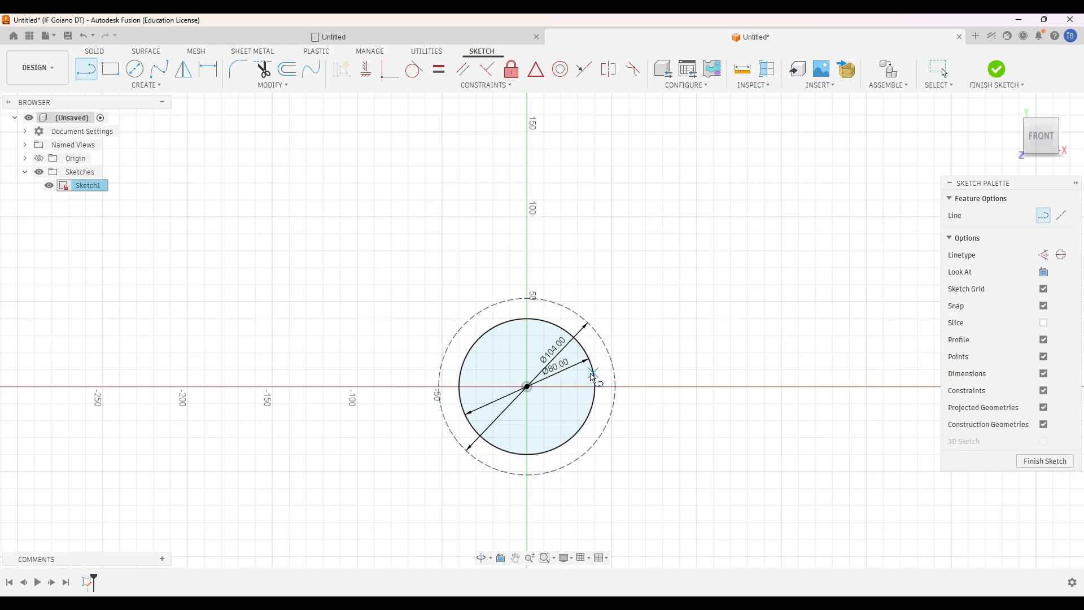
{"action": "left_click", "coordinate": [528, 387]}
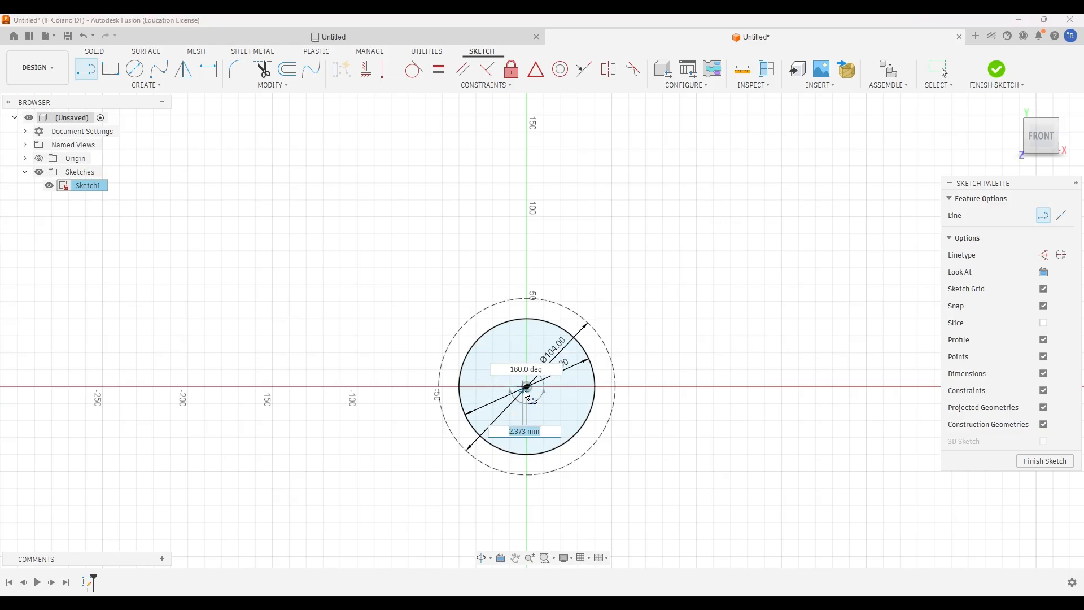
{"action": "left_click", "coordinate": [614, 605]}
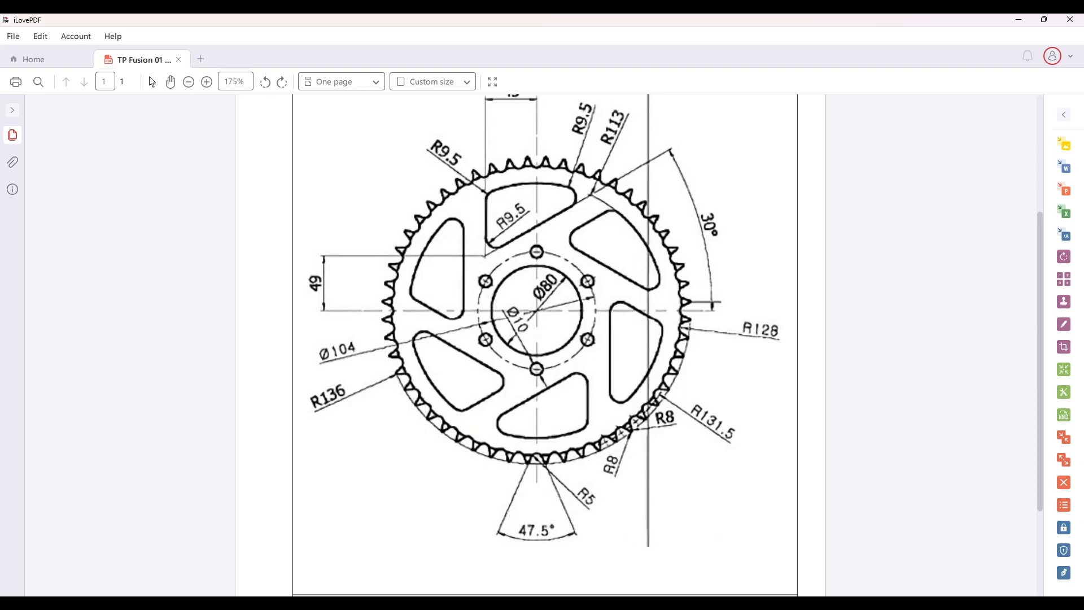
{"action": "left_click", "coordinate": [591, 605]}
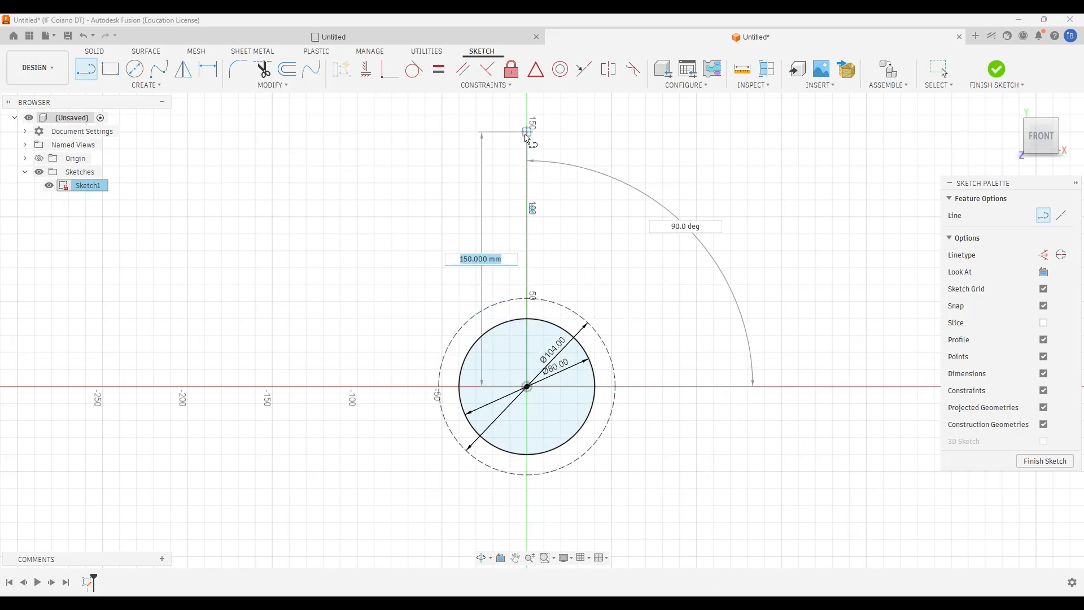
{"action": "left_click", "coordinate": [526, 133]}
{"action": "key", "text": "Escape"}
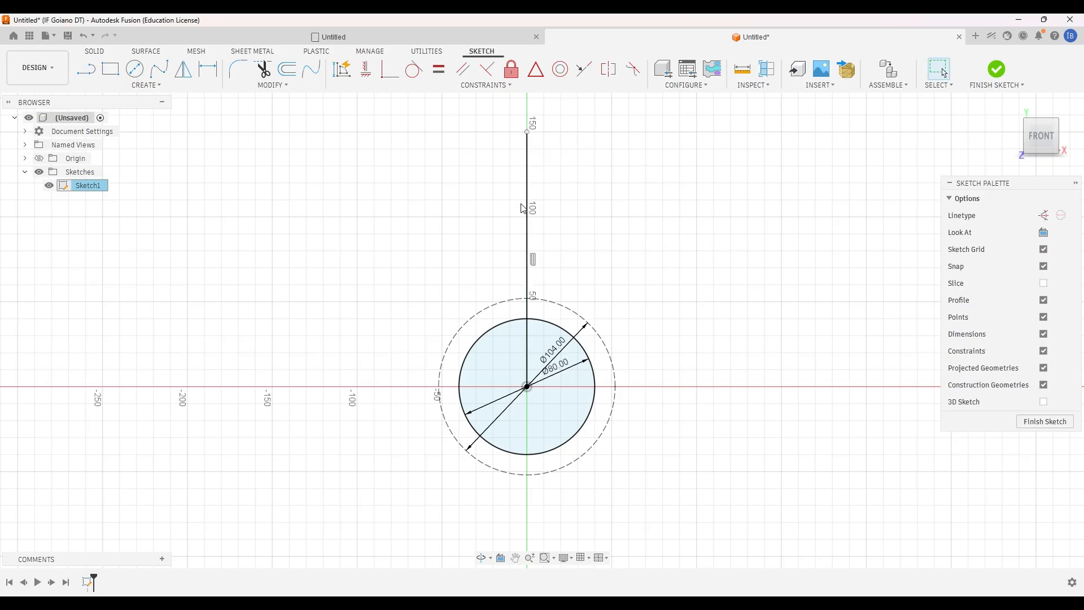
Convert the vertical line to construction geometry.
{"action": "left_click", "coordinate": [526, 201]}
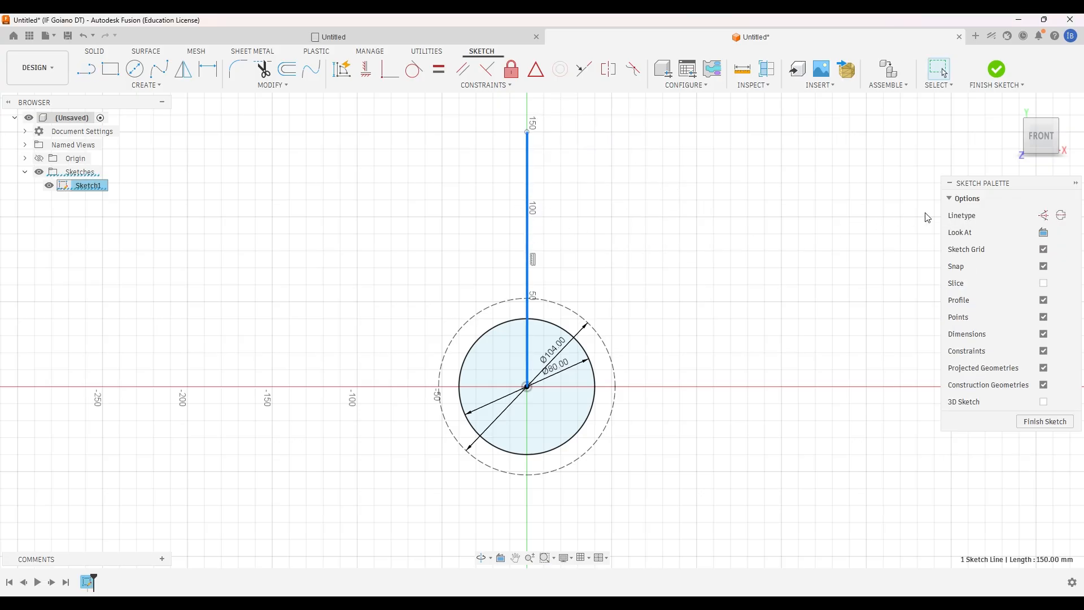
{"action": "left_click", "coordinate": [1043, 216]}
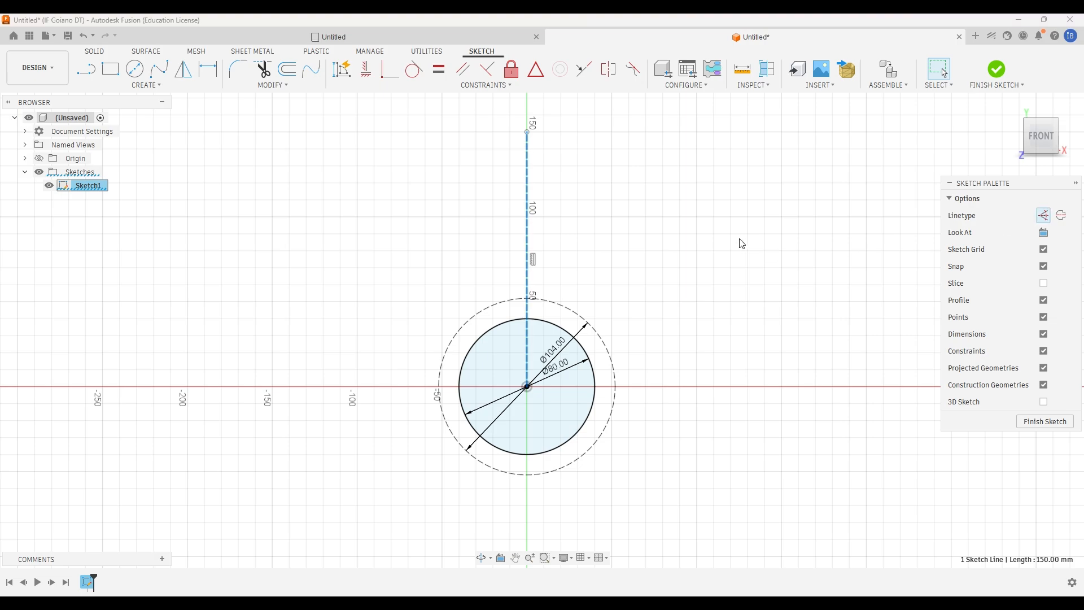
{"action": "left_click", "coordinate": [709, 237]}
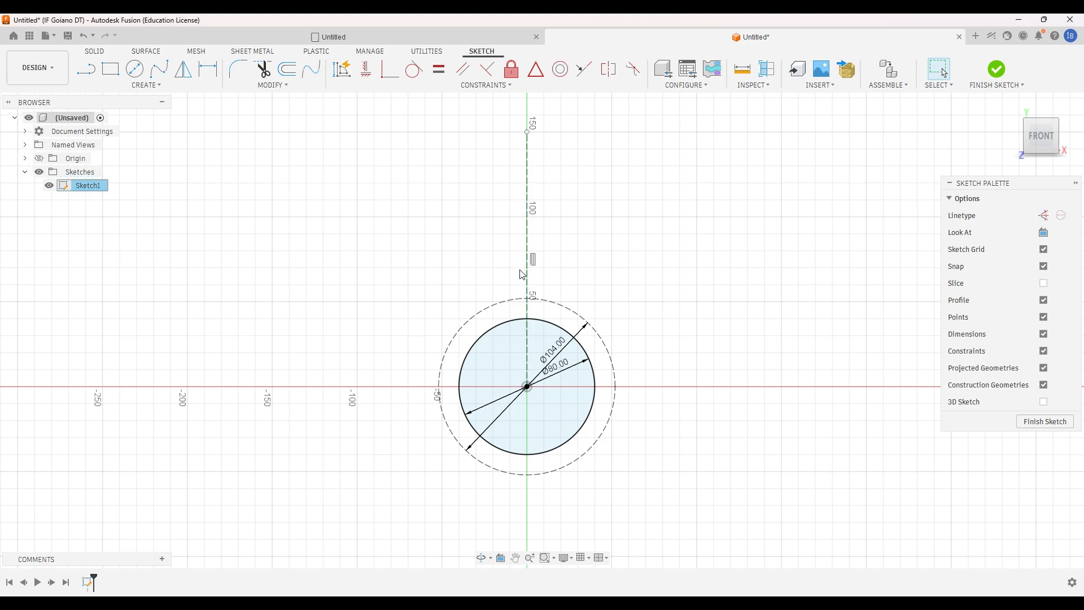
Draw a 10 mm diameter circle where the vertical construction line crosses the 104 mm circle, and place its dimension text outside the circle.
{"action": "left_click", "coordinate": [690, 605]}
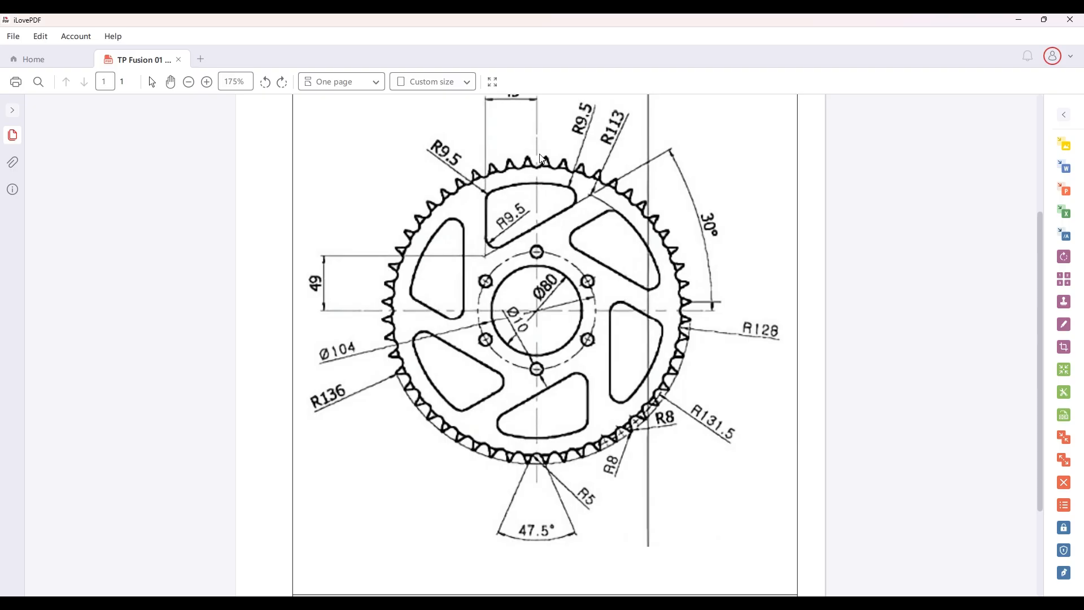
{"action": "left_click", "coordinate": [714, 603]}
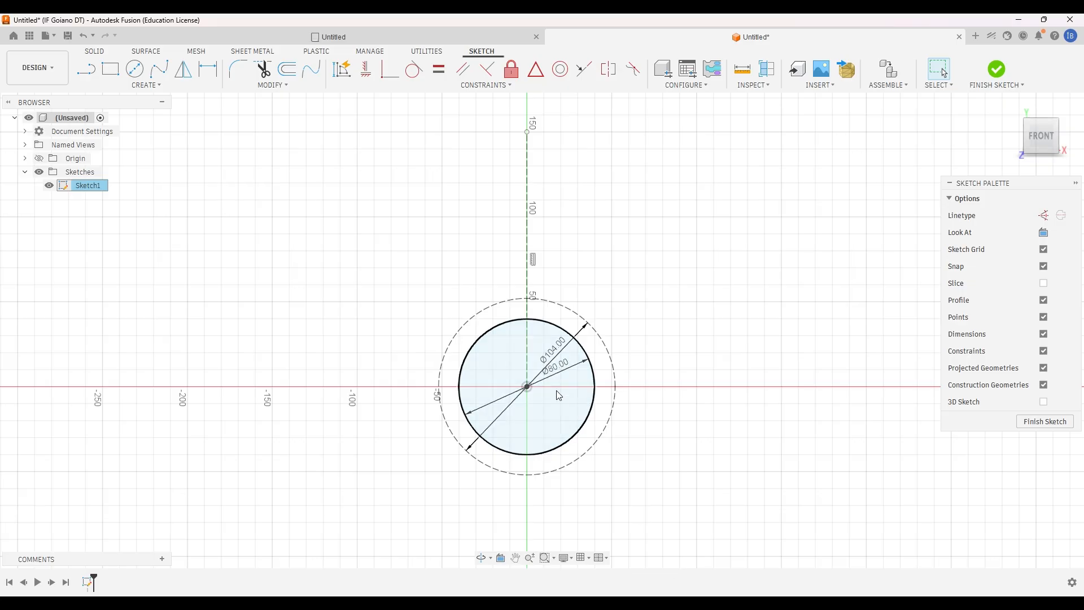
{"action": "left_click", "coordinate": [135, 68]}
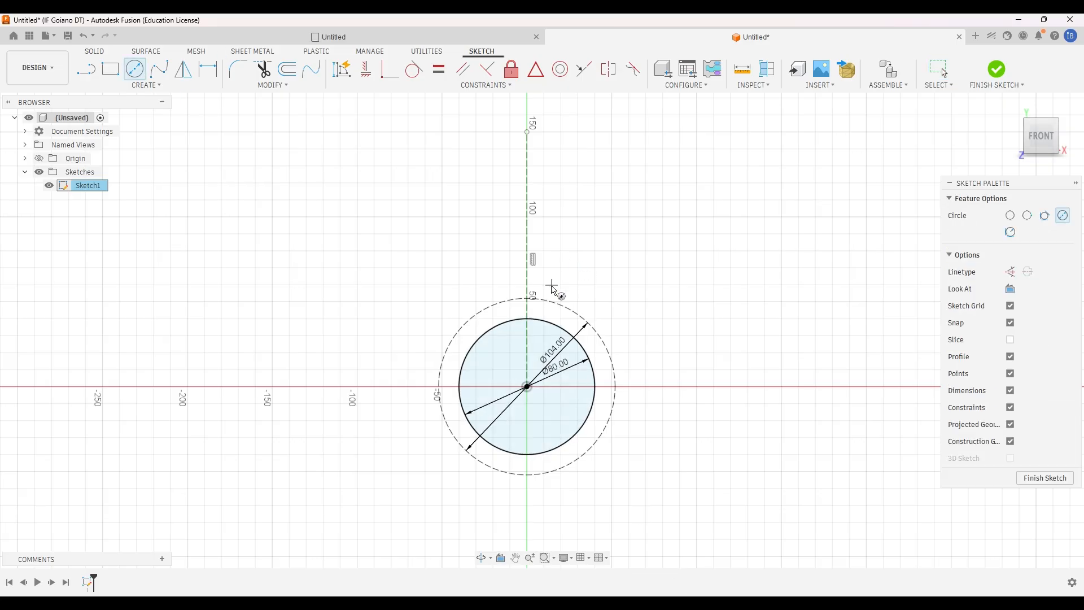
{"action": "left_click", "coordinate": [527, 298]}
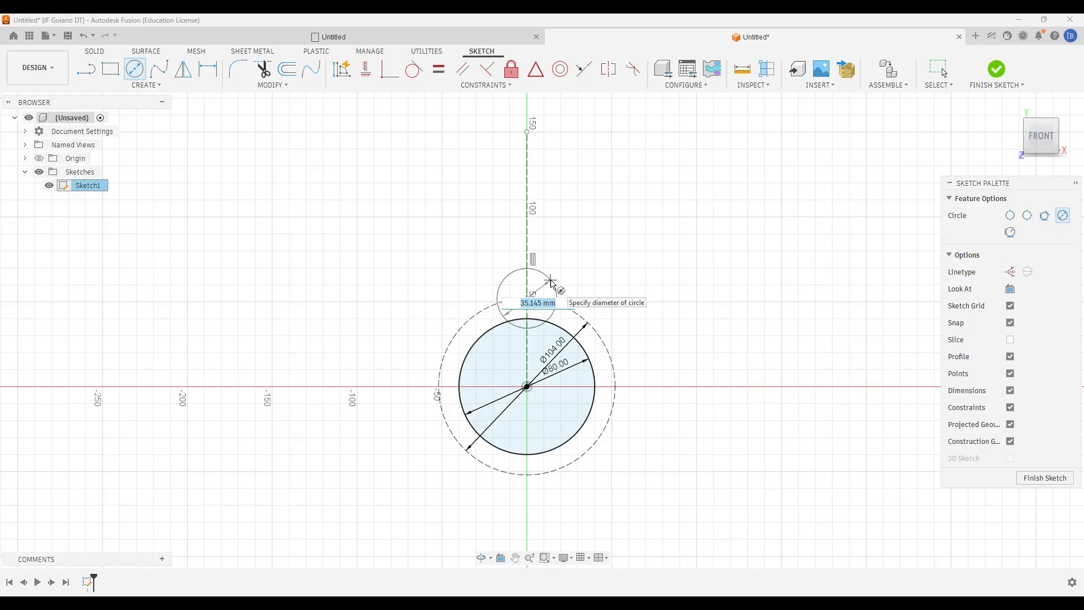
{"action": "type", "text": "10"}
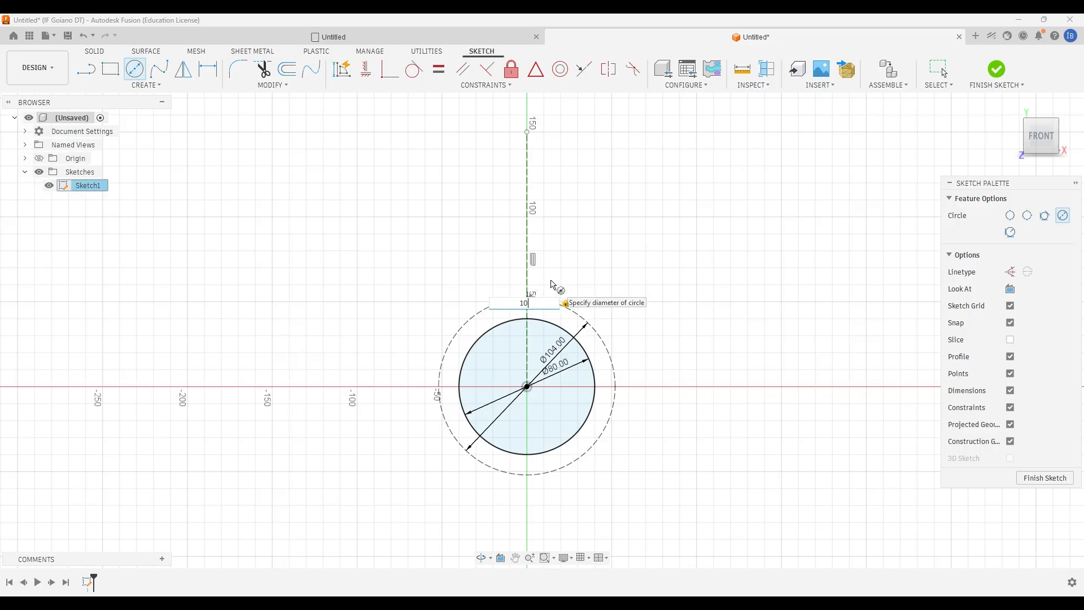
{"action": "key", "text": "Return"}
{"action": "scroll", "coordinate": [525, 295], "scroll_direction": "up", "scroll_amount": 5}
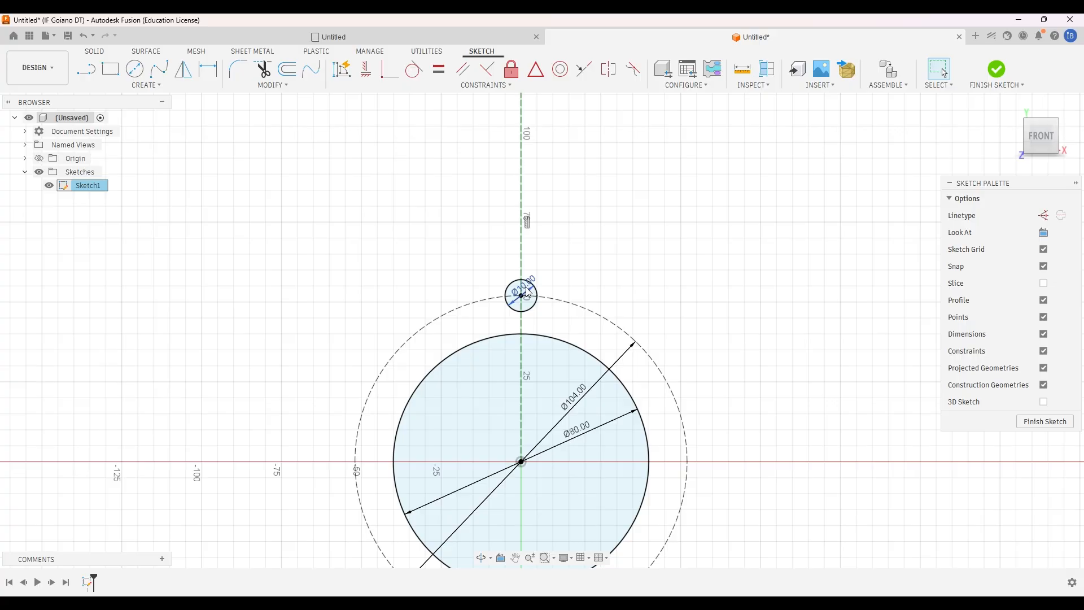
{"action": "left_click_drag", "start_coordinate": [528, 291], "coordinate": [552, 276]}
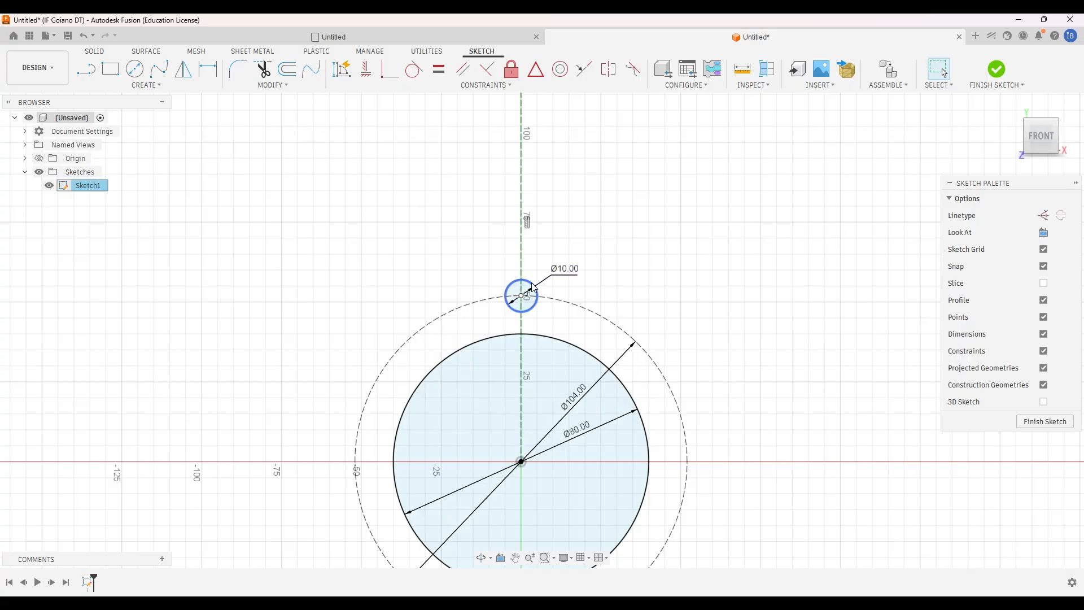
Toggle the 10 mm circle to the construction linetype and back to normal geometry.
{"action": "left_click", "coordinate": [568, 307]}
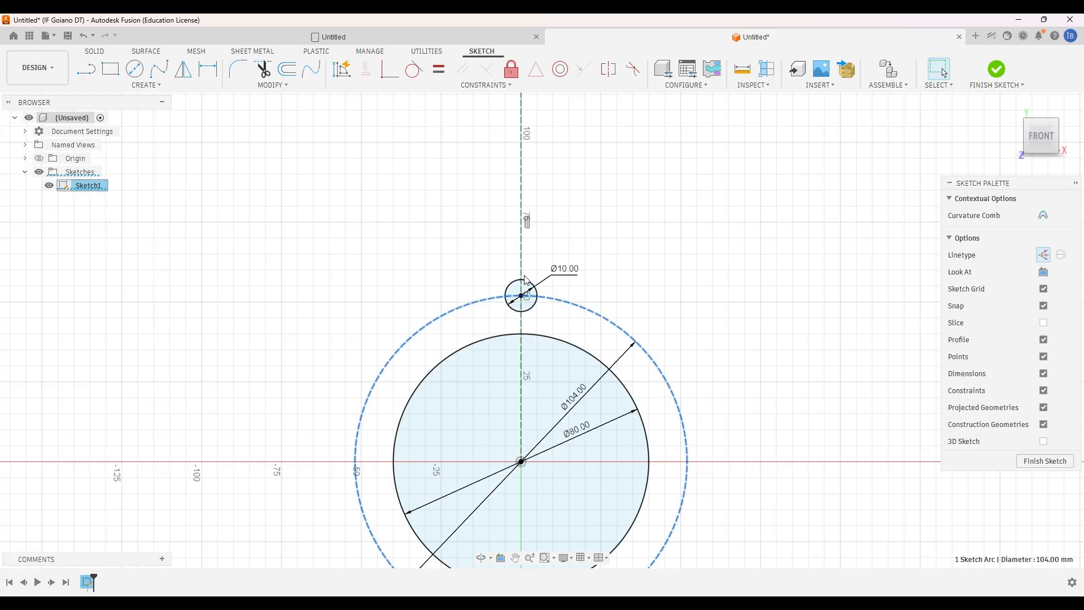
{"action": "left_click", "coordinate": [521, 316]}
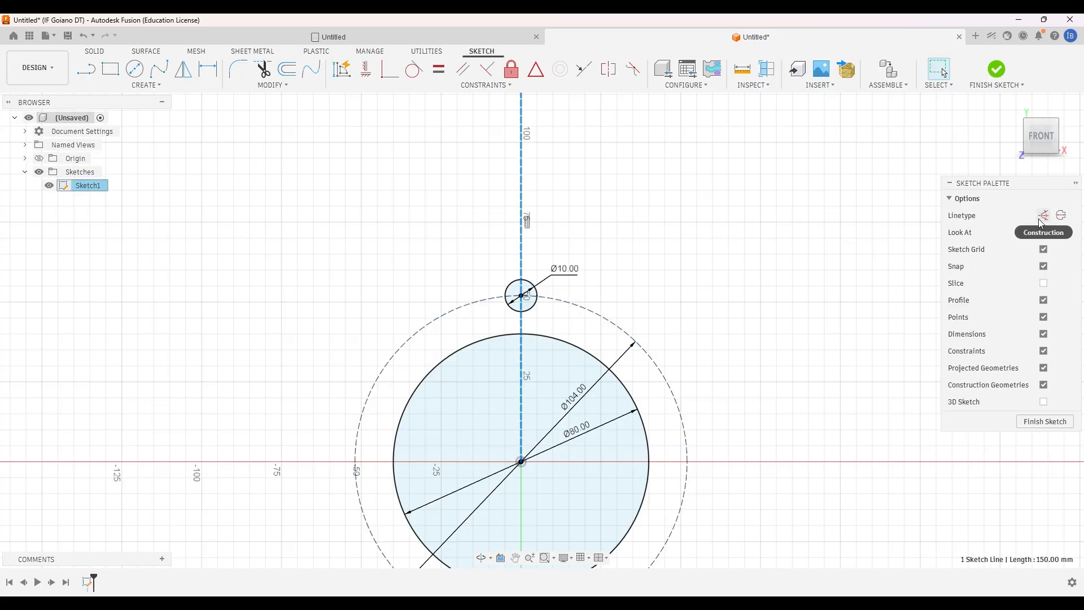
{"action": "left_click", "coordinate": [524, 287]}
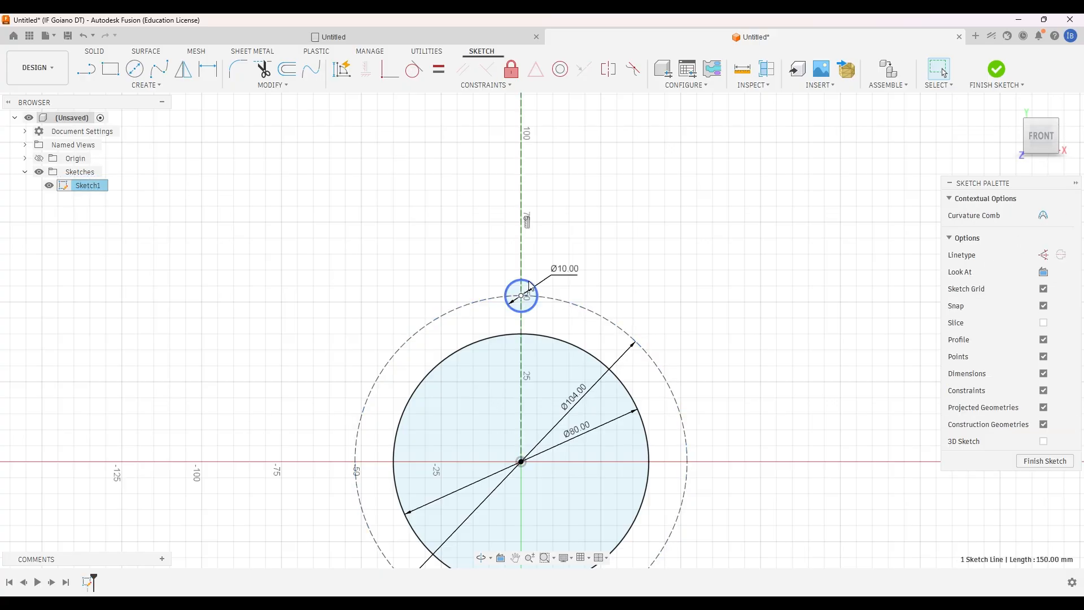
{"action": "left_click", "coordinate": [1044, 250]}
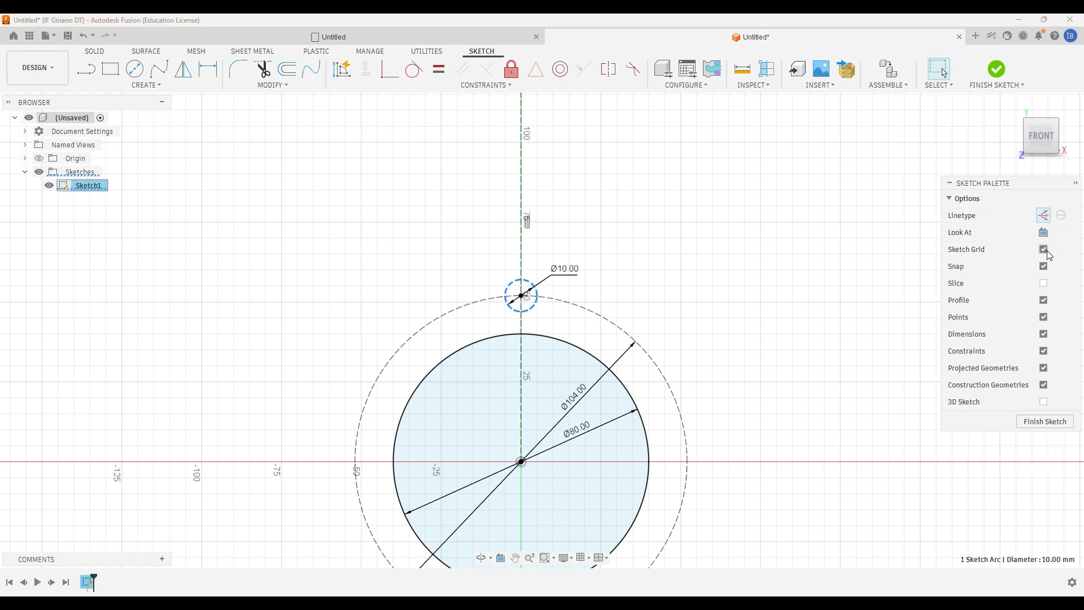
{"action": "left_click", "coordinate": [1044, 215]}
{"action": "left_click", "coordinate": [1044, 215]}
{"action": "left_click", "coordinate": [1043, 215]}
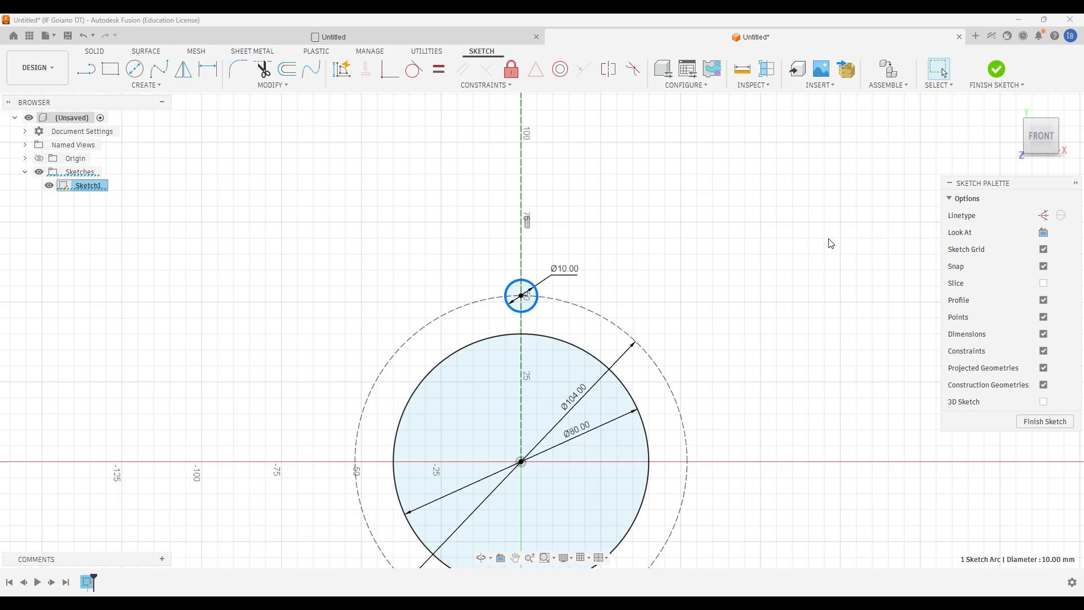
{"action": "left_click", "coordinate": [903, 335]}
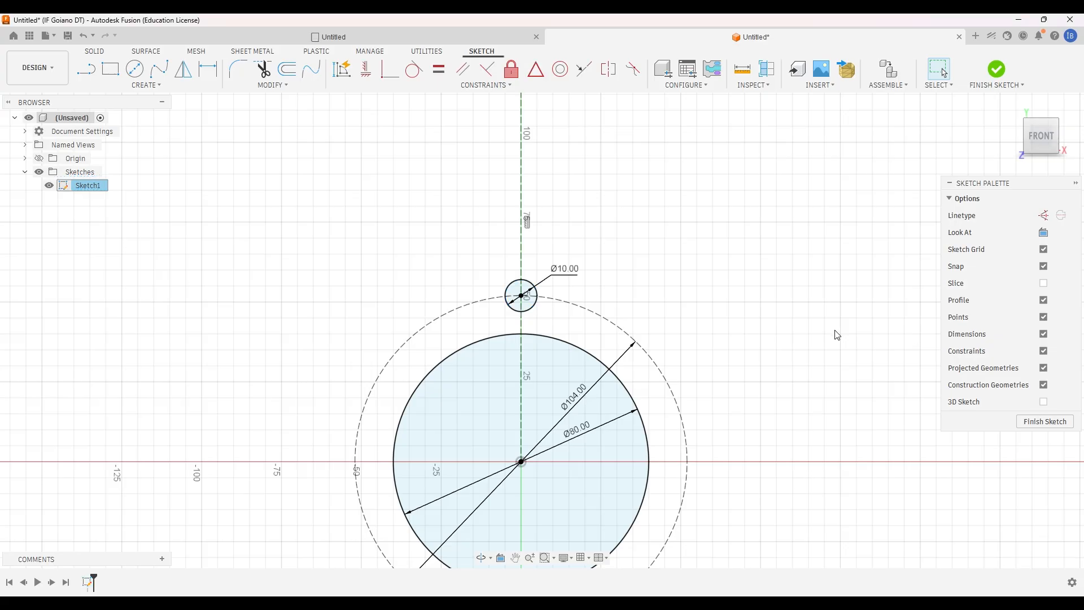
{"action": "scroll", "coordinate": [702, 415], "scroll_direction": "down", "scroll_amount": 4}
{"action": "scroll", "coordinate": [572, 306], "scroll_direction": "up", "scroll_amount": 3}
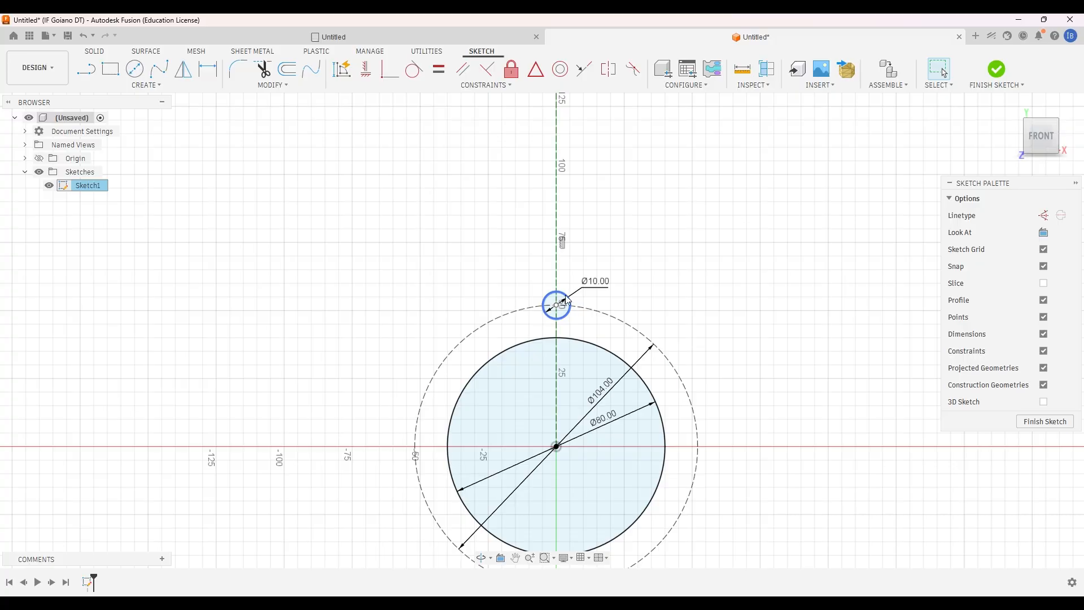
{"action": "scroll", "coordinate": [543, 321], "scroll_direction": "down", "scroll_amount": 2}
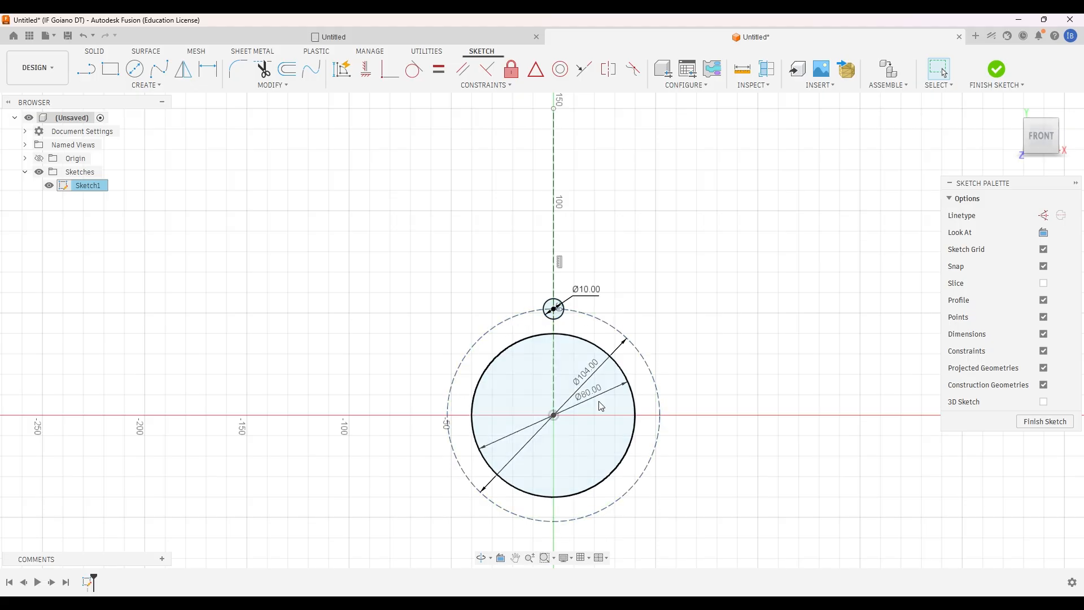
Create a full circular pattern of the 10 mm circle around the centre of the 104 mm circle with a quantity of 6.
{"action": "left_click", "coordinate": [160, 86]}
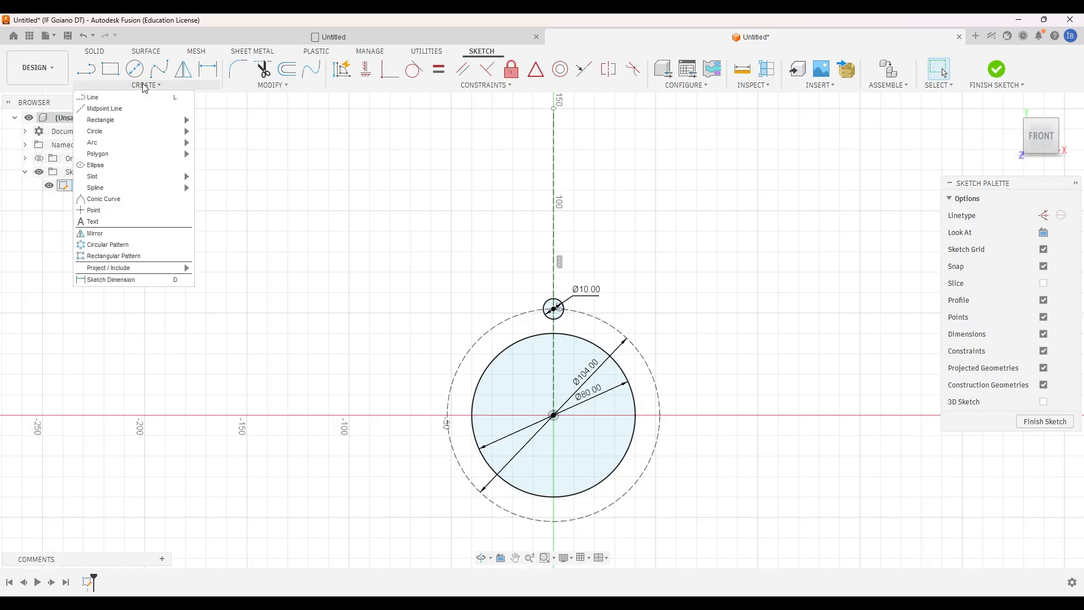
{"action": "left_click", "coordinate": [117, 248]}
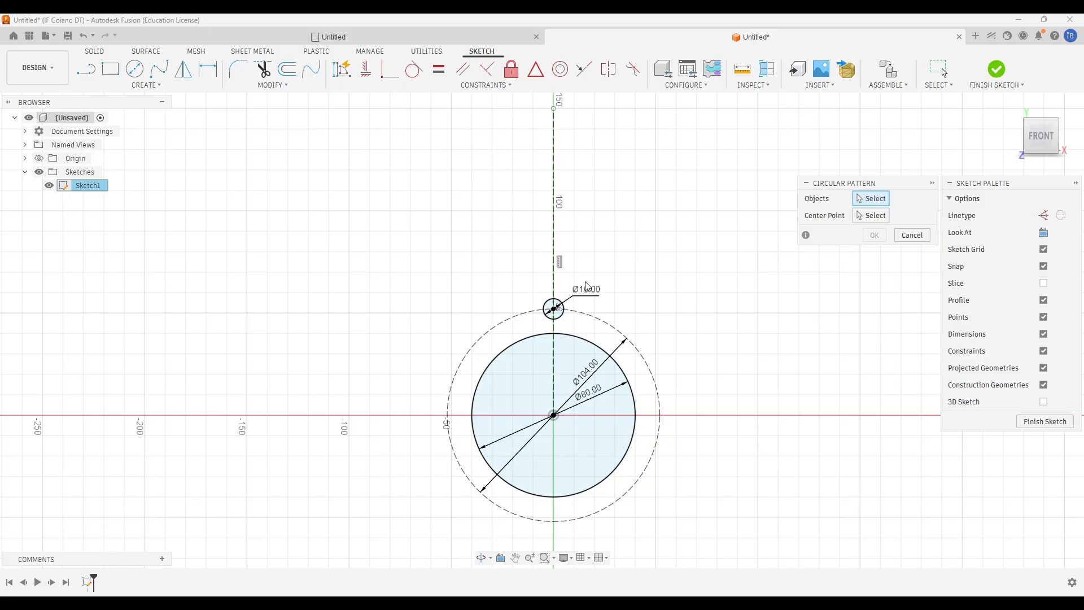
{"action": "left_click", "coordinate": [548, 306]}
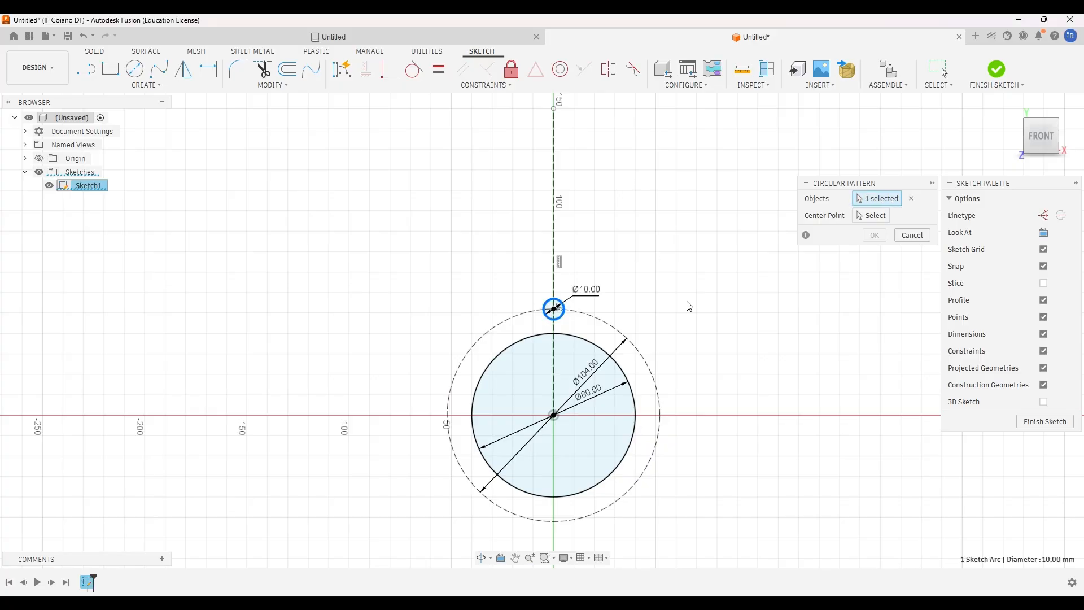
{"action": "left_click", "coordinate": [882, 217]}
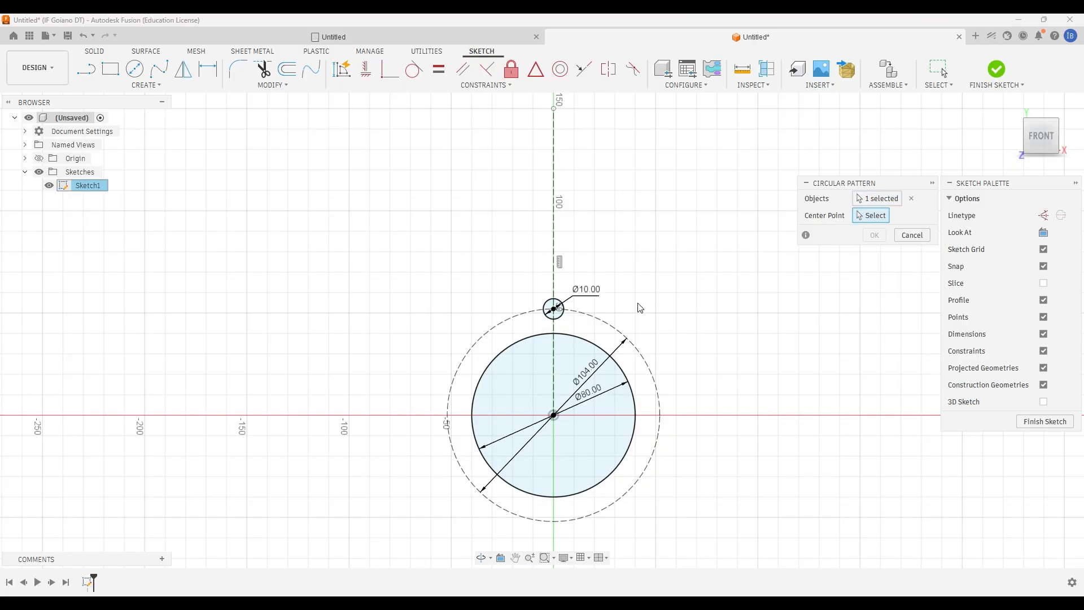
{"action": "left_click", "coordinate": [599, 322]}
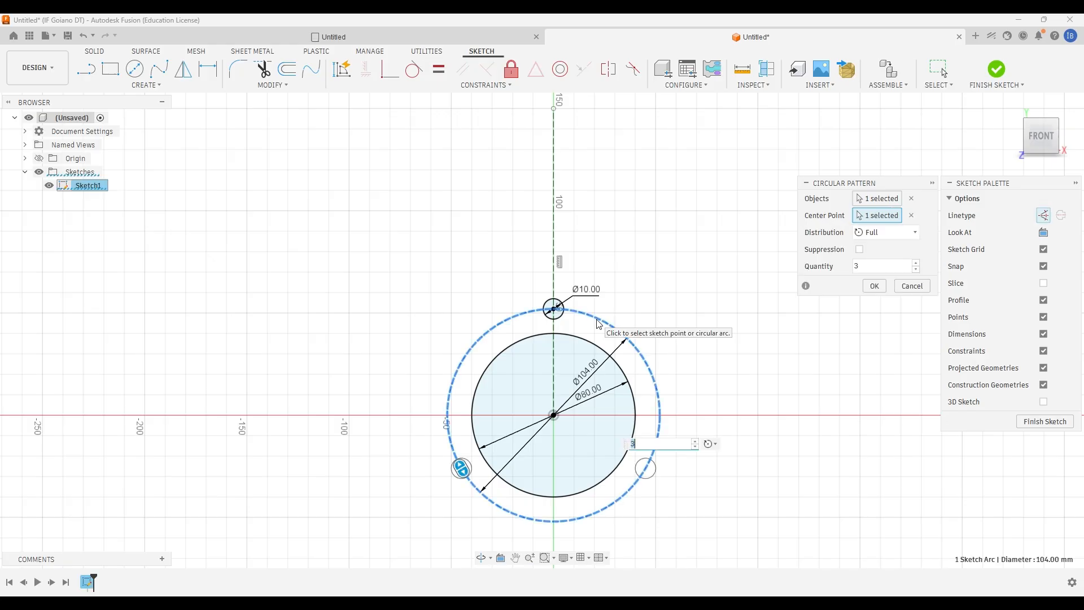
{"action": "left_click", "coordinate": [861, 266]}
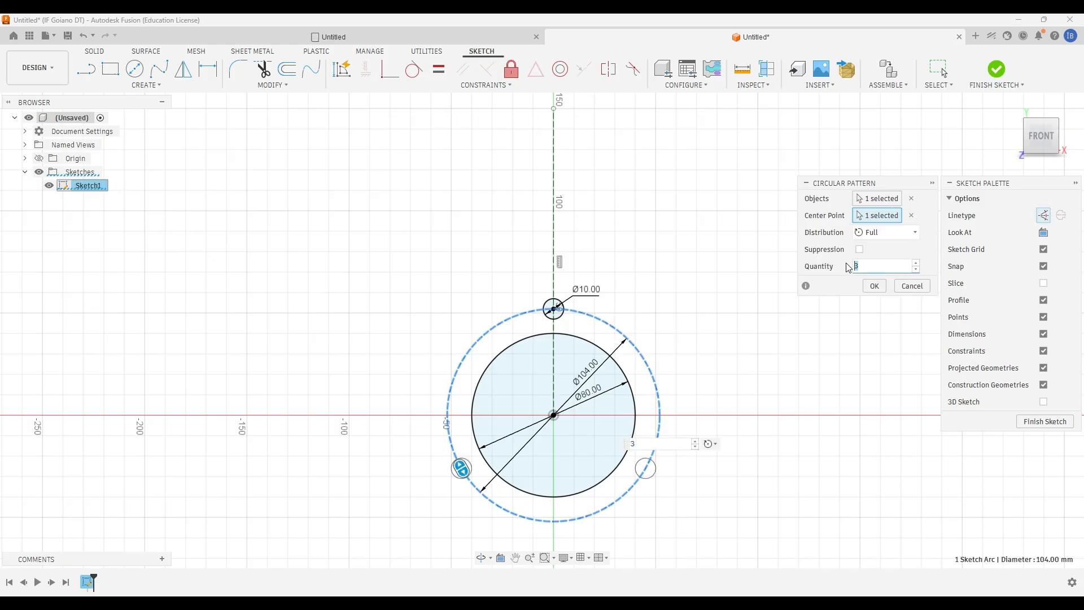
{"action": "type", "text": "6"}
{"action": "left_click", "coordinate": [876, 287]}
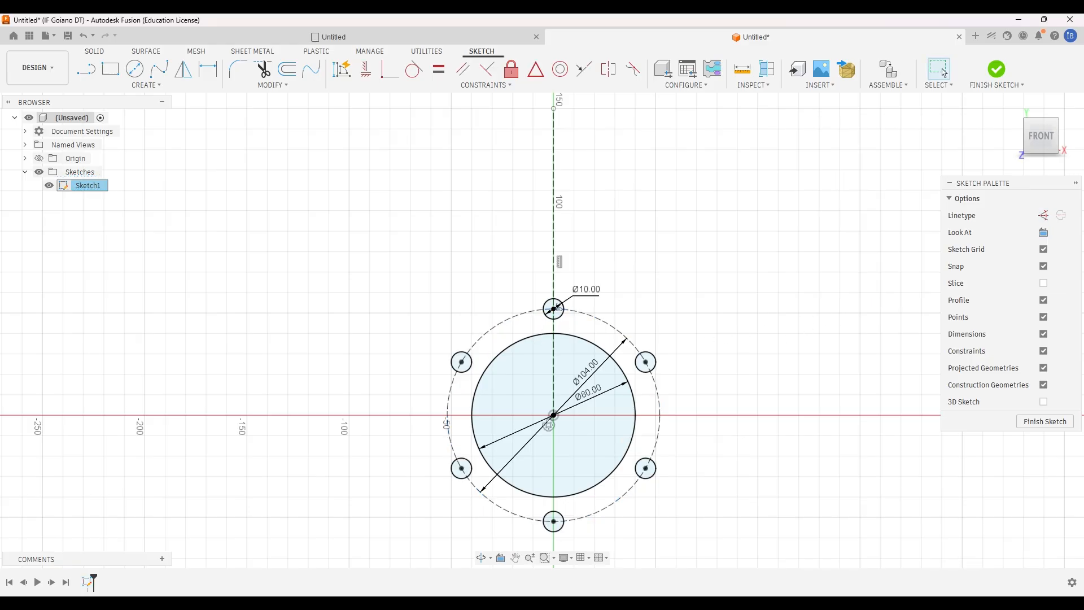
Draw a 226 mm diameter circle centred on the sketch origin, consulting the R113 radius in the PDF drawing.
{"action": "key", "text": "alt+Tab"}
{"action": "mouse_move", "coordinate": [717, 606]}
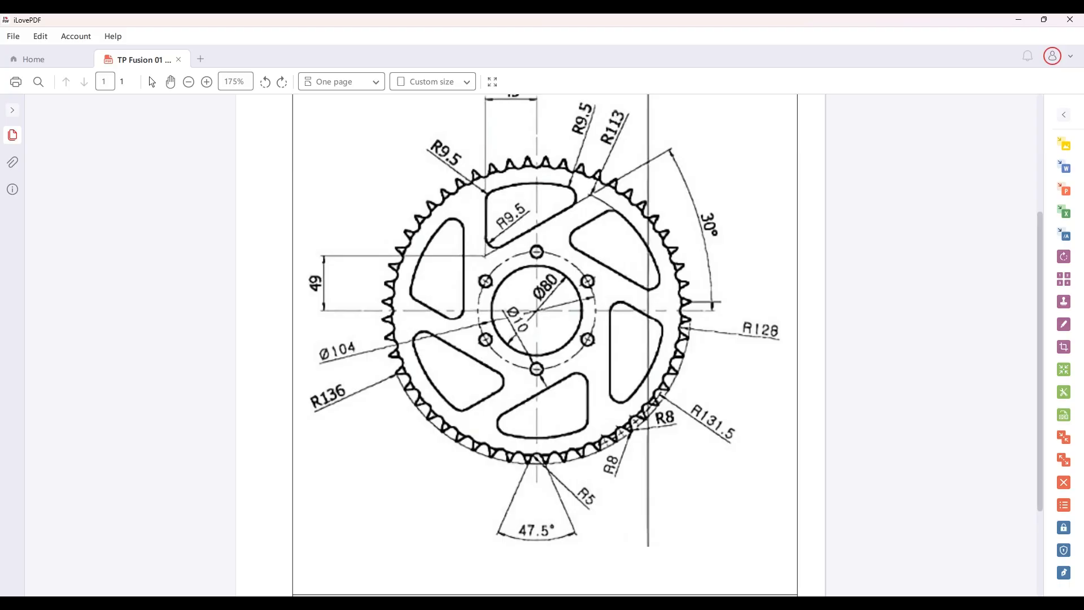
{"action": "key", "text": "alt+Tab"}
{"action": "left_click", "coordinate": [131, 73]}
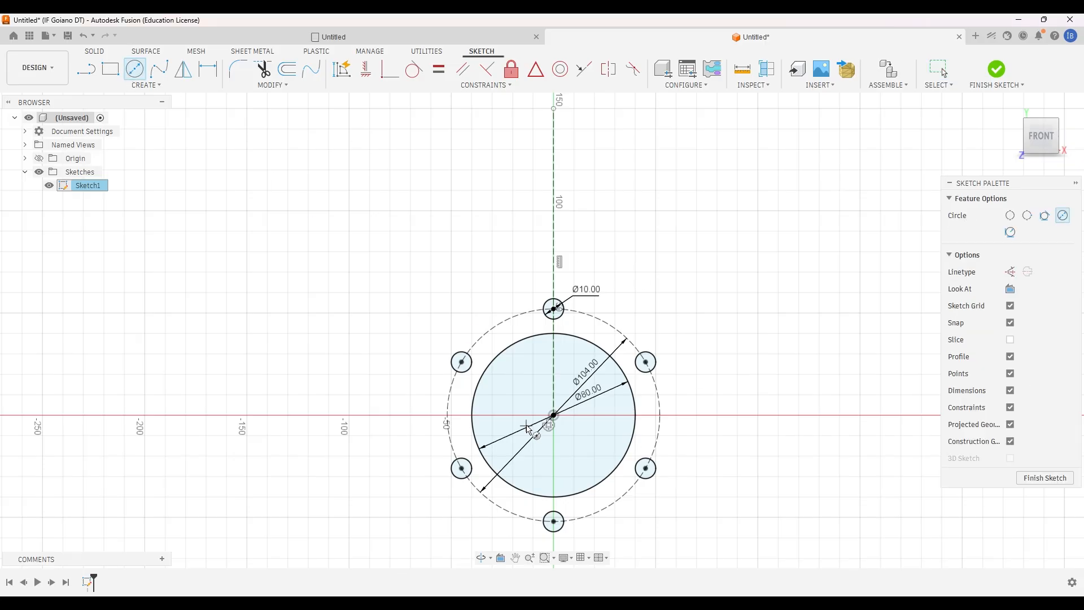
{"action": "left_click", "coordinate": [553, 415]}
{"action": "type", "text": "22"}
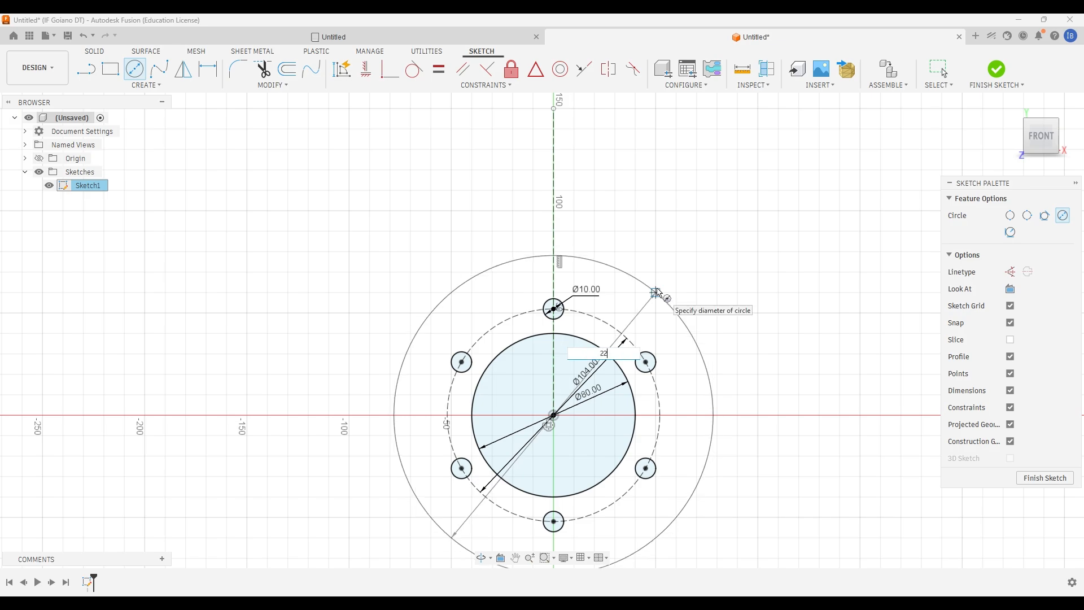
{"action": "type", "text": "6"}
{"action": "key", "text": "Return"}
{"action": "key", "text": "Escape"}
Convert the 226 mm circle to construction geometry and move its dimension text close to the horizontal axis.
{"action": "left_click", "coordinate": [675, 218]}
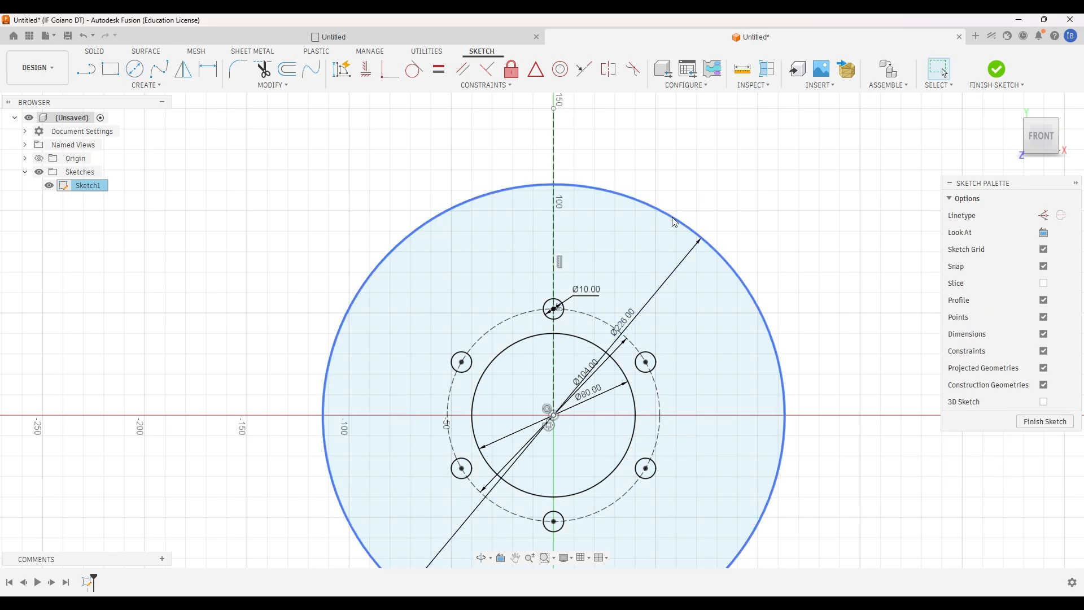
{"action": "left_click", "coordinate": [1043, 255]}
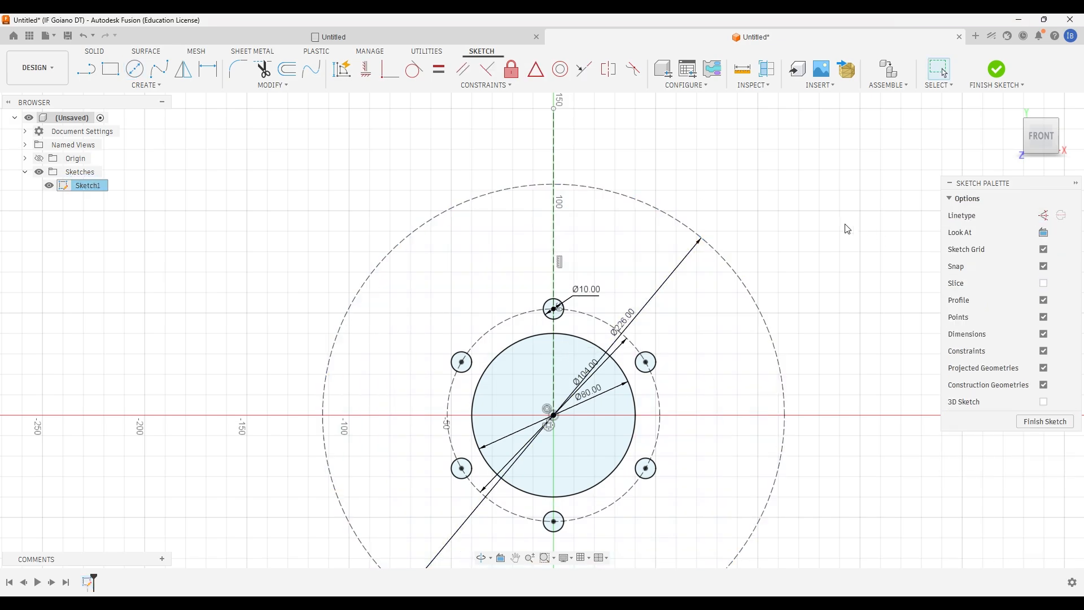
{"action": "left_click_drag", "start_coordinate": [682, 264], "coordinate": [712, 404]}
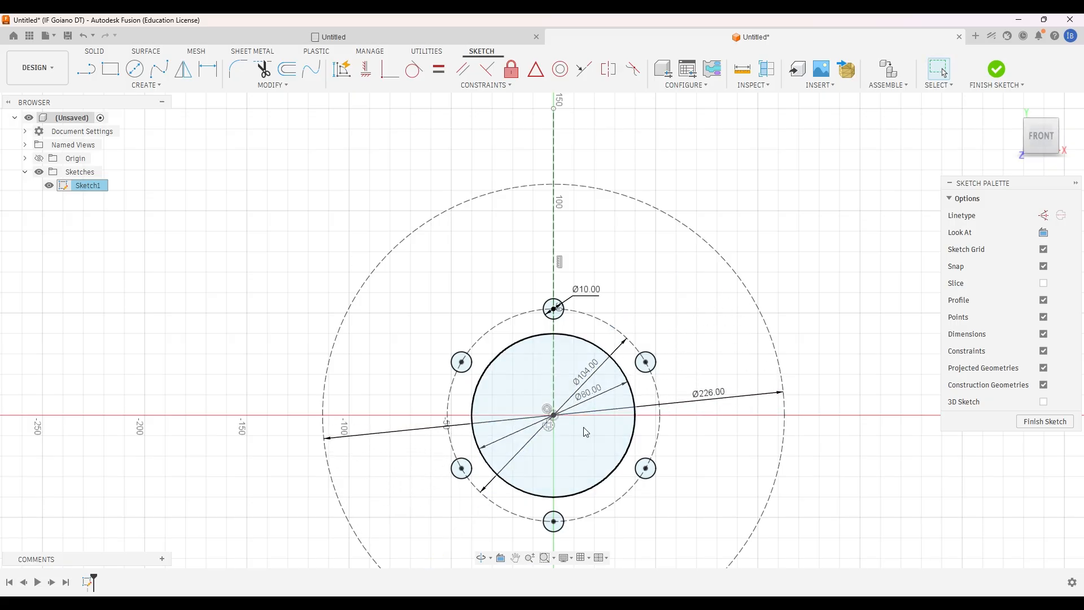
{"action": "left_click", "coordinate": [709, 236]}
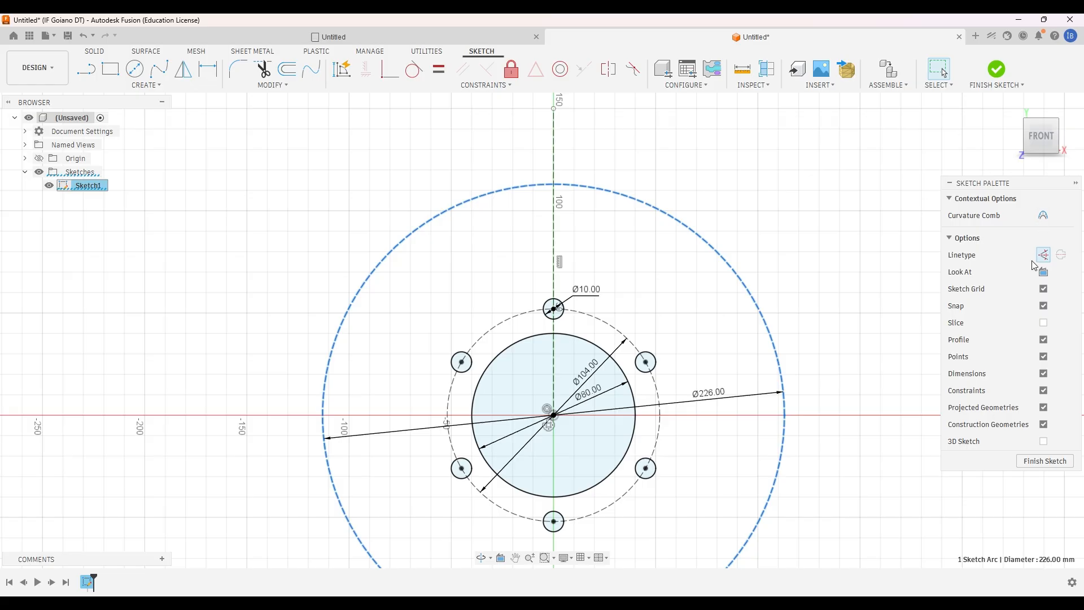
{"action": "left_click", "coordinate": [855, 253]}
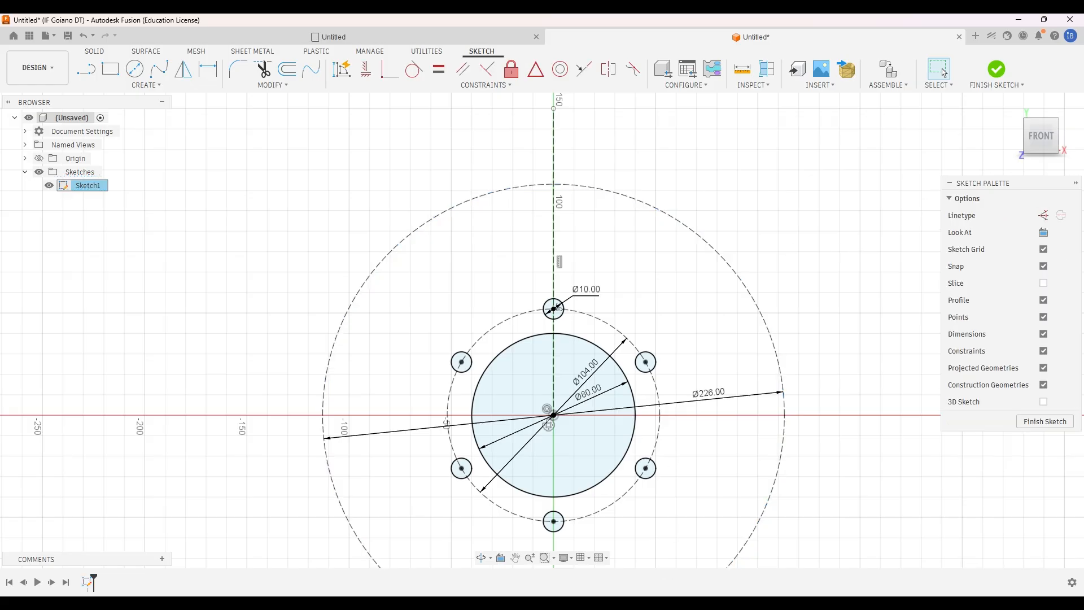
Check the slot outline in the PDF drawing and sketch a vertical line 40 mm long, about 20 mm left of the vertical construction line.
{"action": "left_click", "coordinate": [691, 570]}
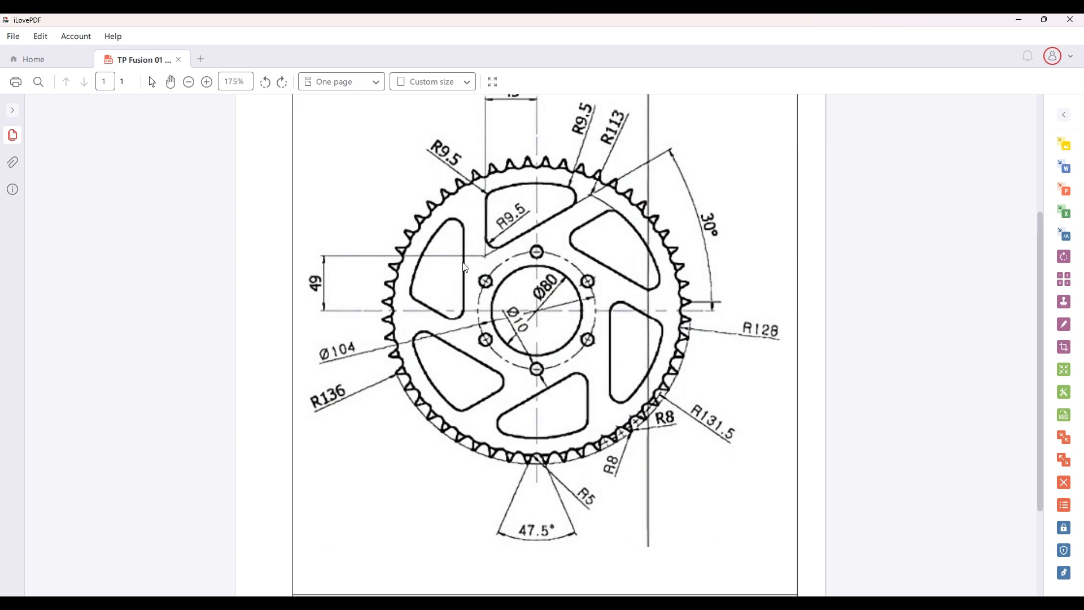
{"action": "scroll", "coordinate": [483, 244], "scroll_direction": "up", "scroll_amount": 1}
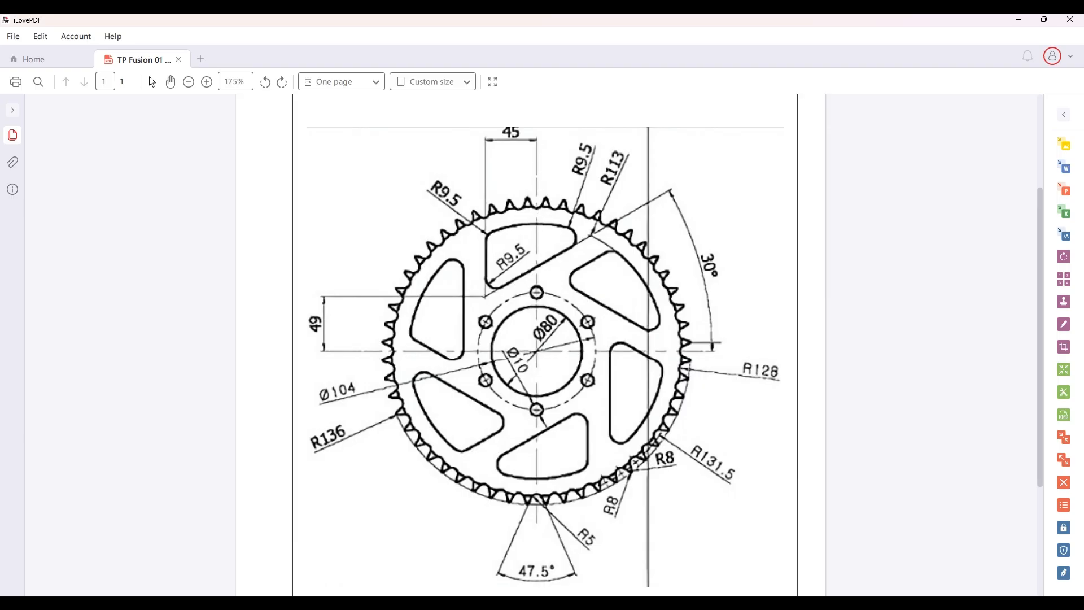
{"action": "left_click", "coordinate": [717, 603]}
{"action": "left_click", "coordinate": [85, 69]}
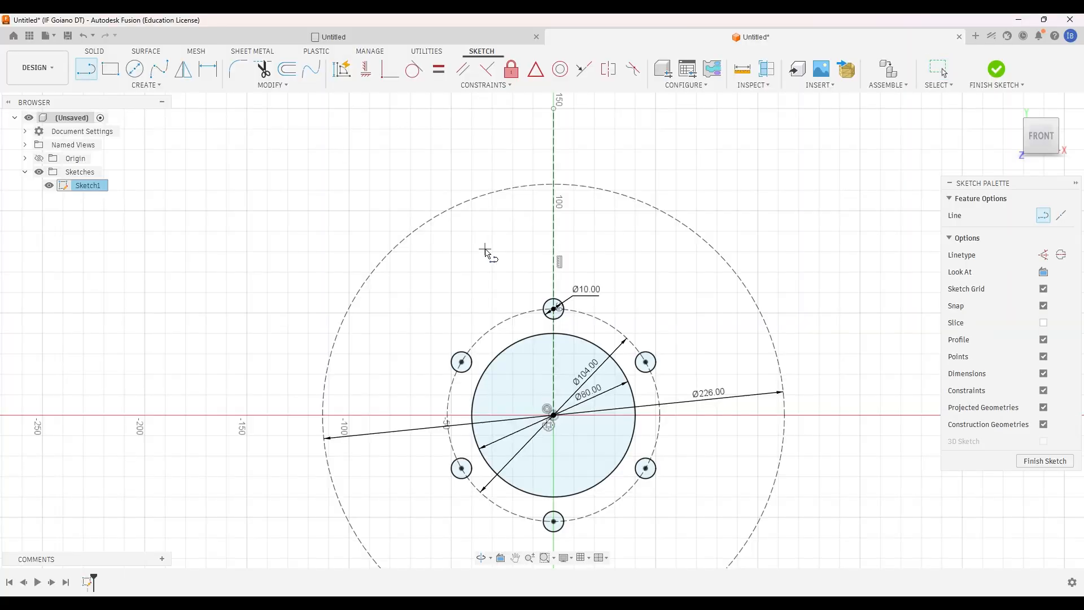
{"action": "left_click", "coordinate": [513, 212]}
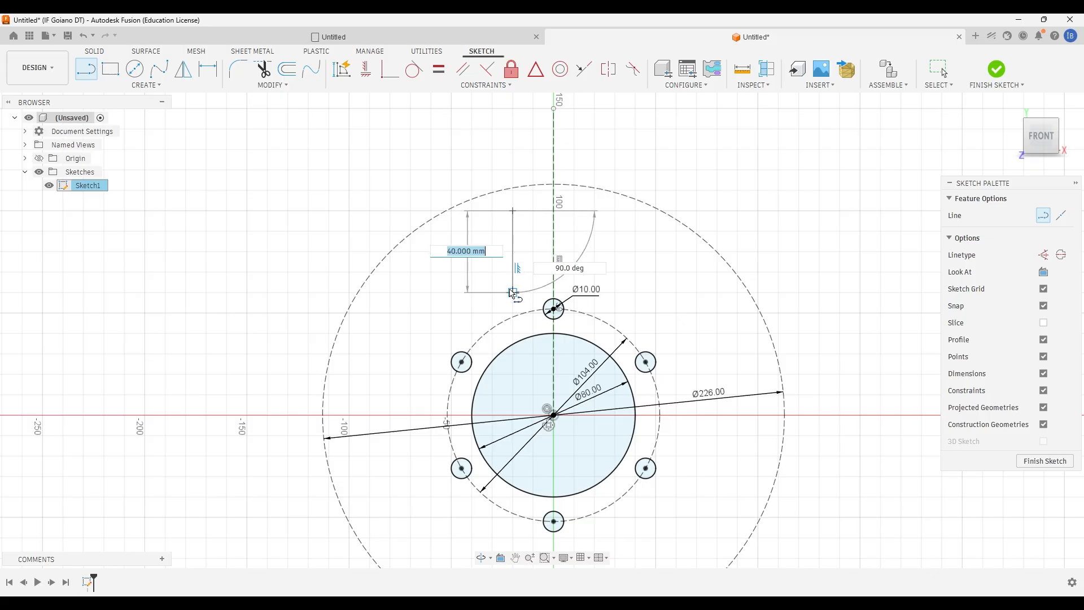
{"action": "left_click", "coordinate": [512, 292]}
{"action": "key", "text": "Escape"}
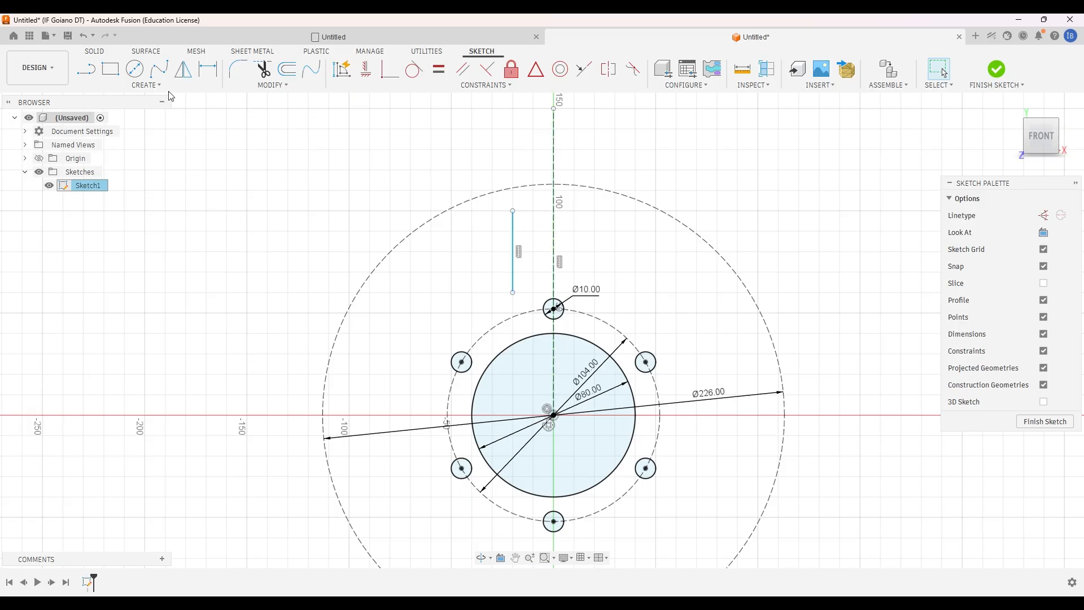
Dimension the distance between the short vertical line and the vertical construction line as 45 mm.
{"action": "left_click", "coordinate": [513, 243]}
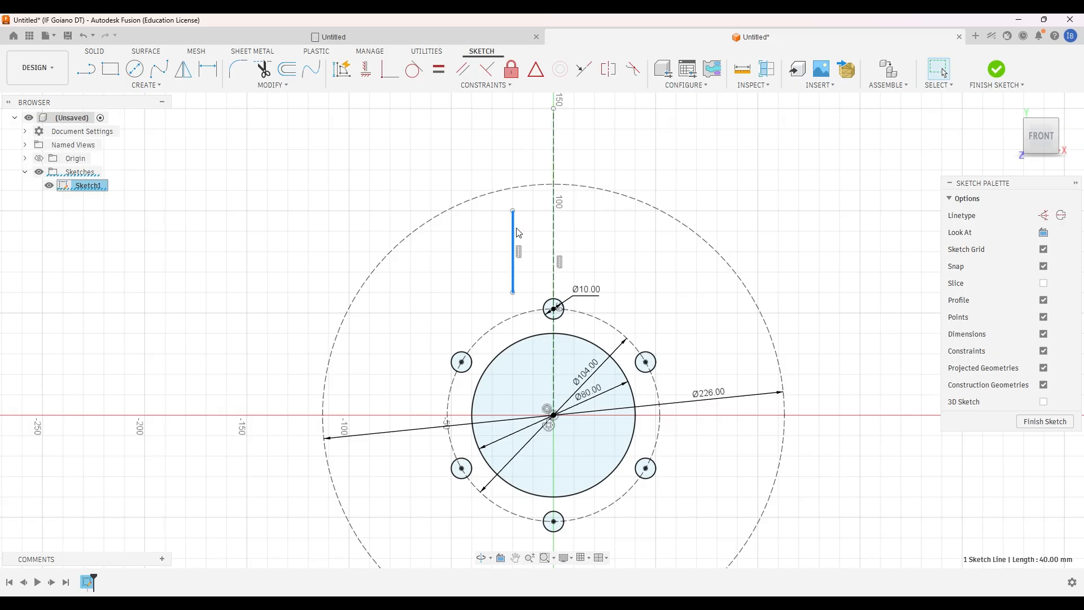
{"action": "left_click", "coordinate": [553, 233], "text": "shift"}
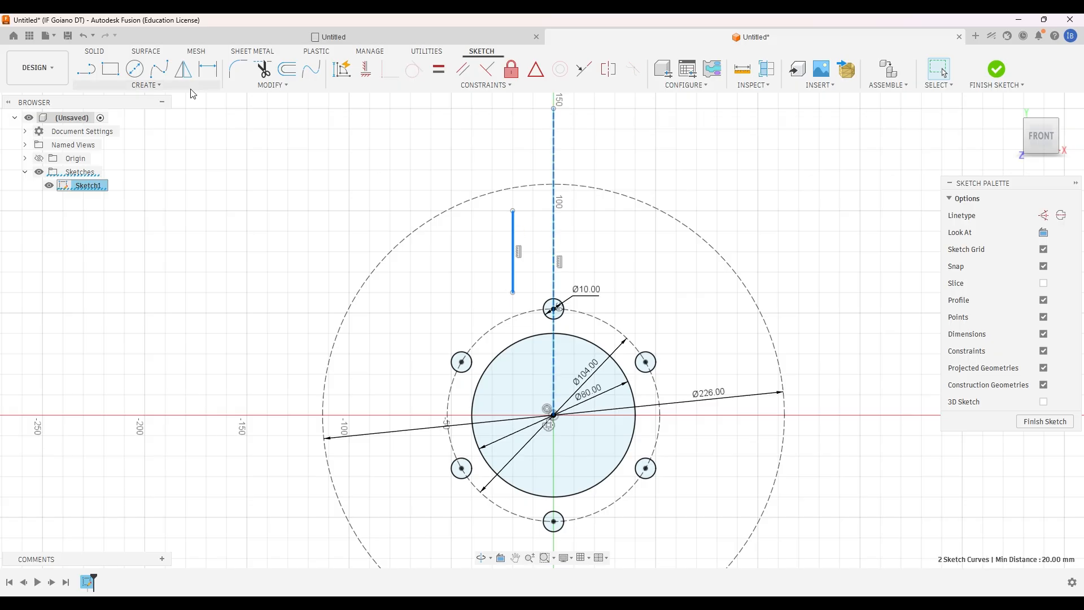
{"action": "left_click", "coordinate": [147, 85]}
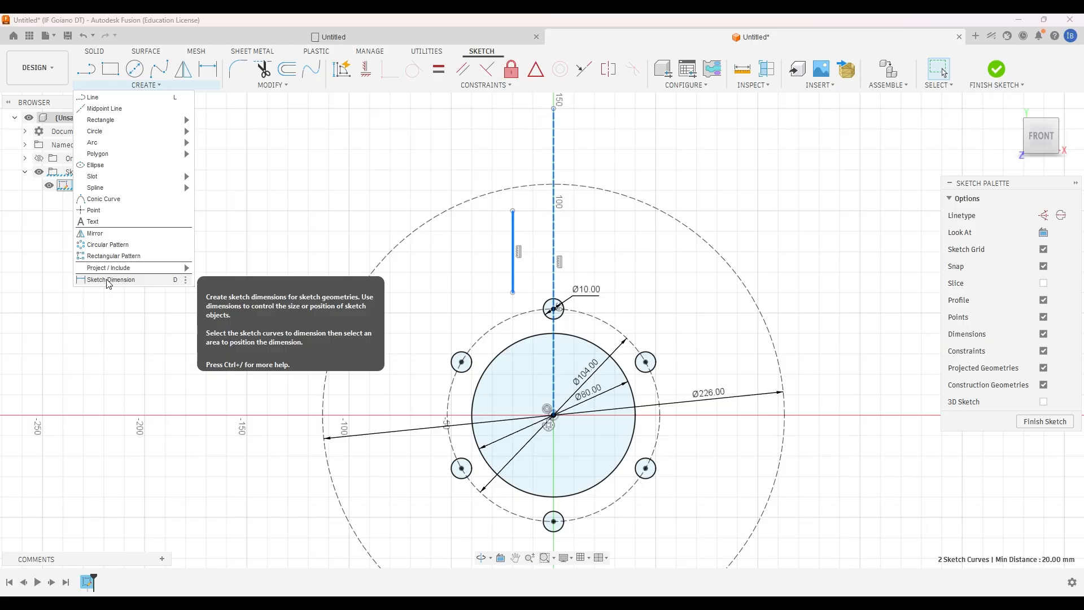
{"action": "left_click", "coordinate": [109, 281]}
{"action": "left_click", "coordinate": [536, 236]}
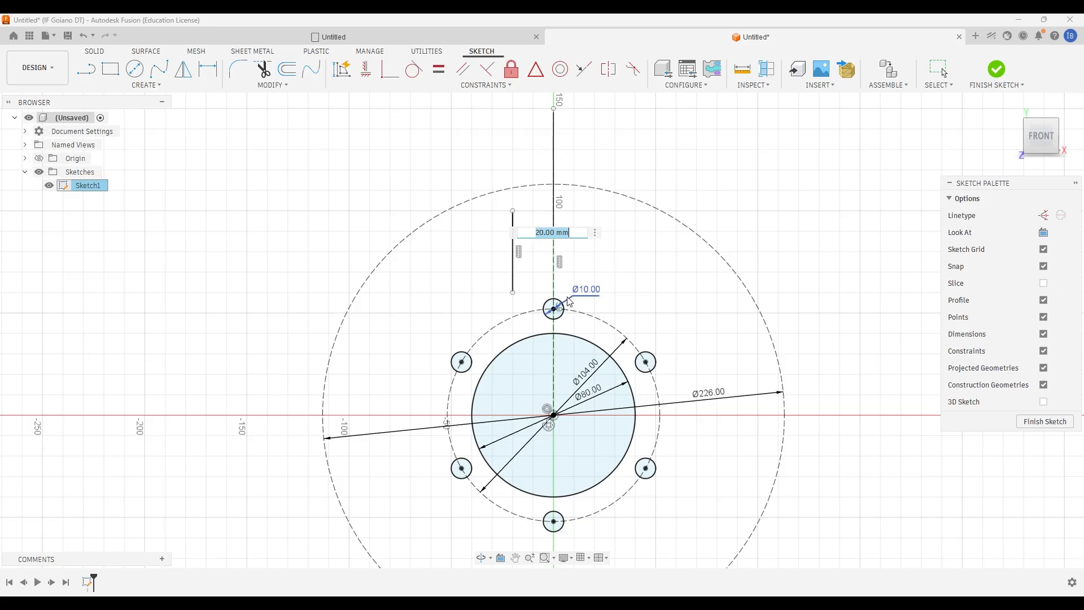
{"action": "key", "text": "Return"}
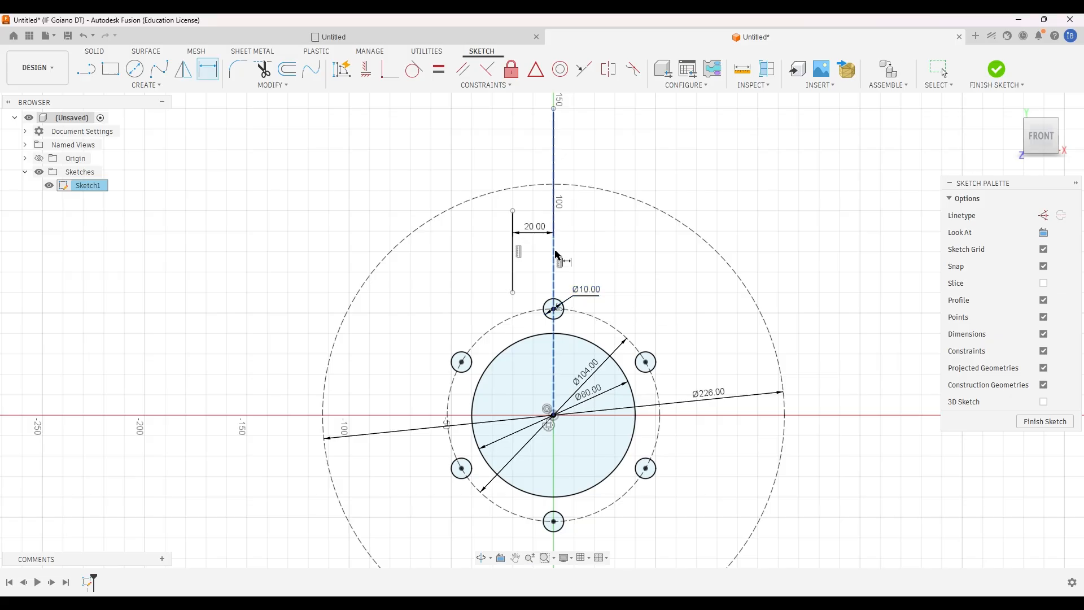
{"action": "left_click", "coordinate": [536, 229]}
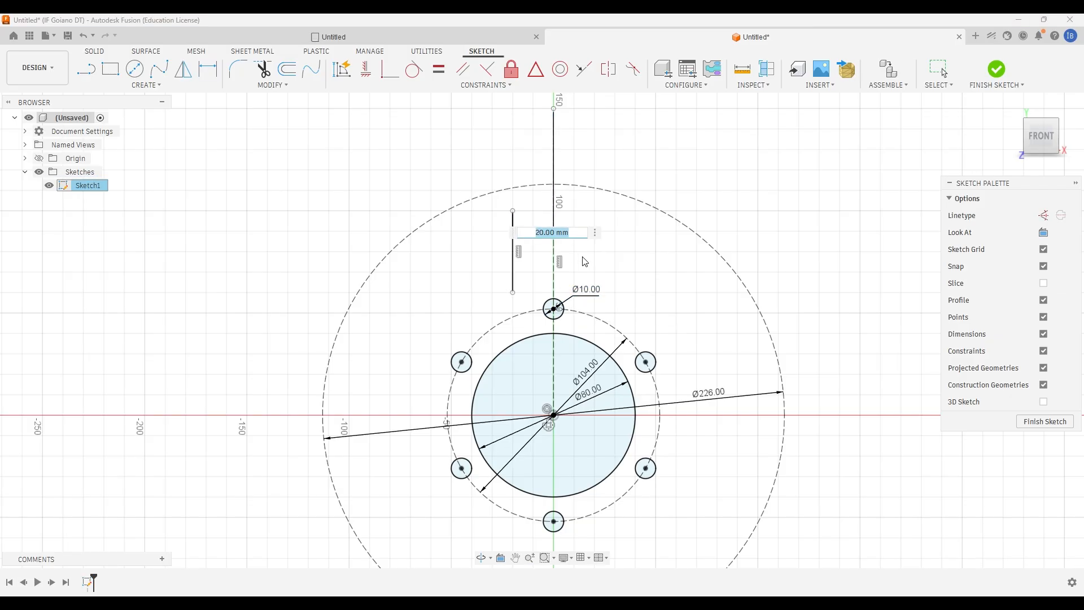
{"action": "type", "text": "454"}
{"action": "key", "text": "BackSpace"}
{"action": "key", "text": "Return"}
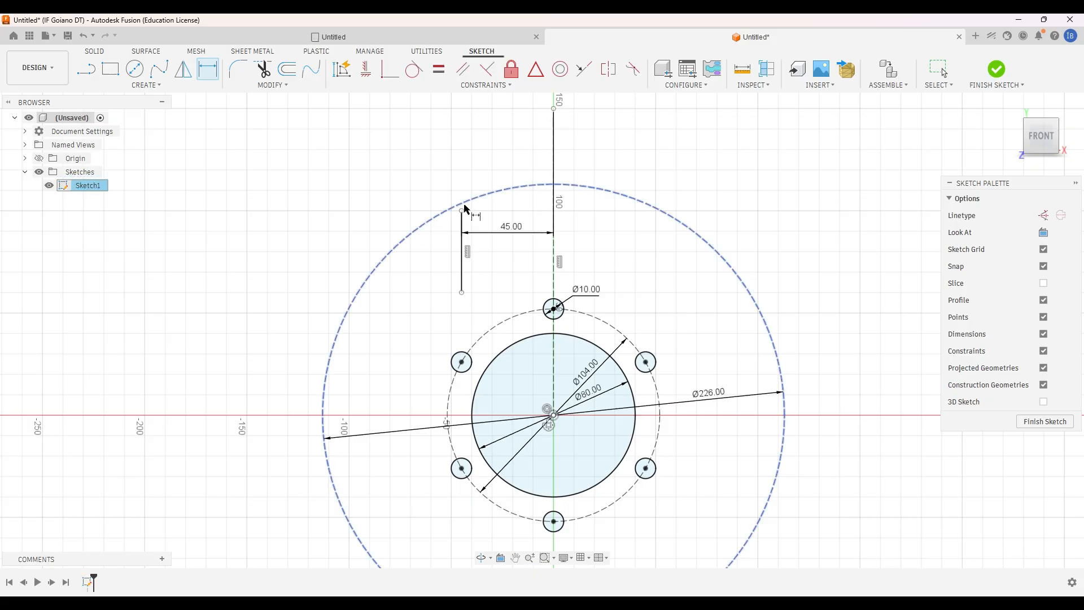
Extend the short vertical line's upper endpoint onto the 226 mm construction circle and reposition the 45 mm dimension slightly lower.
{"action": "key", "text": "Escape"}
{"action": "left_click_drag", "start_coordinate": [464, 212], "coordinate": [463, 204]}
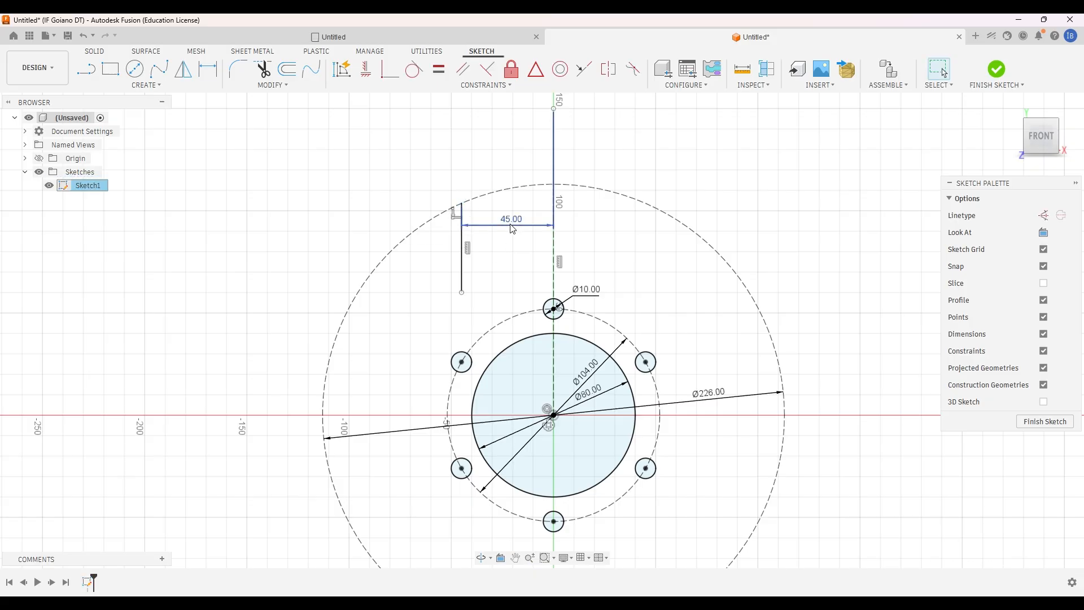
{"action": "mouse_move", "coordinate": [522, 227]}
{"action": "left_mouse_down"}
{"action": "mouse_move", "coordinate": [494, 239]}
{"action": "mouse_move", "coordinate": [516, 234]}
{"action": "left_mouse_up"}
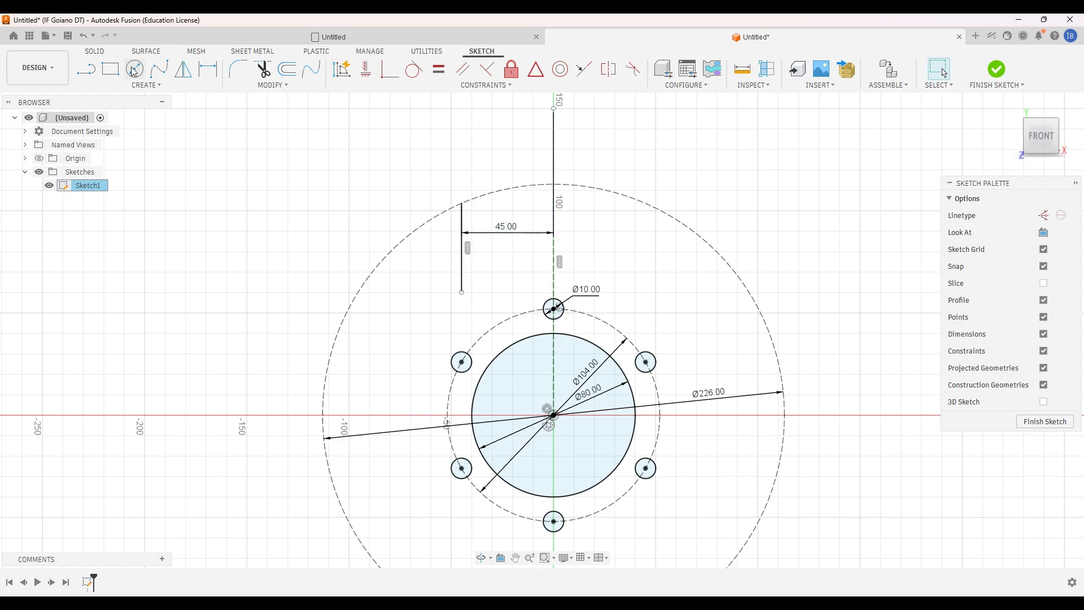
Consult the PDF drawing and draw a horizontal line 180 mm long leftward from the sketch origin.
{"action": "left_click", "coordinate": [87, 69]}
{"action": "left_click", "coordinate": [668, 587]}
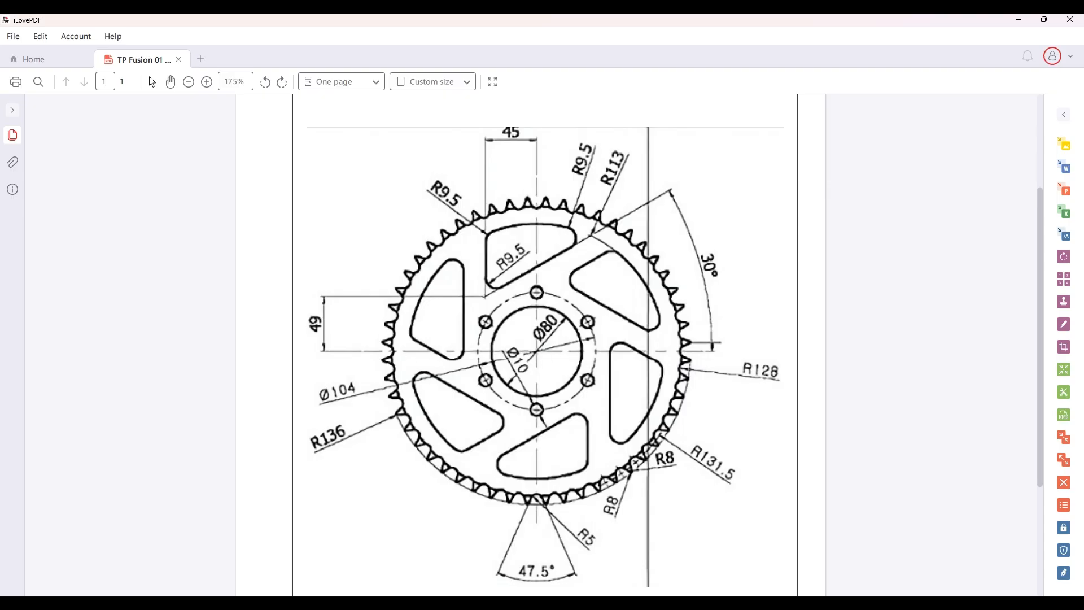
{"action": "key", "text": "alt+Tab"}
{"action": "key", "text": "l"}
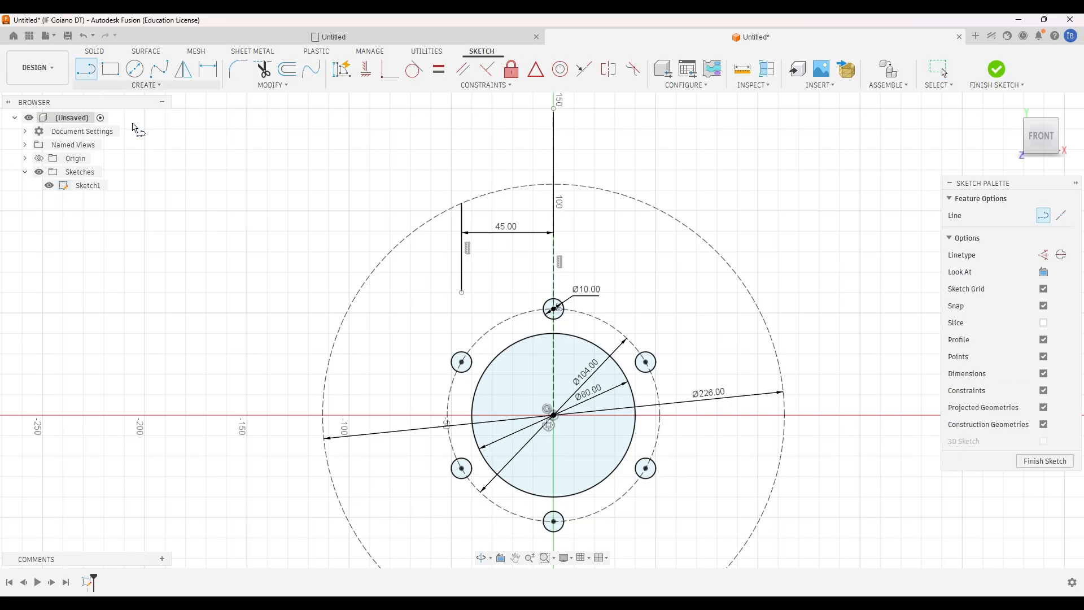
{"action": "left_click", "coordinate": [554, 416]}
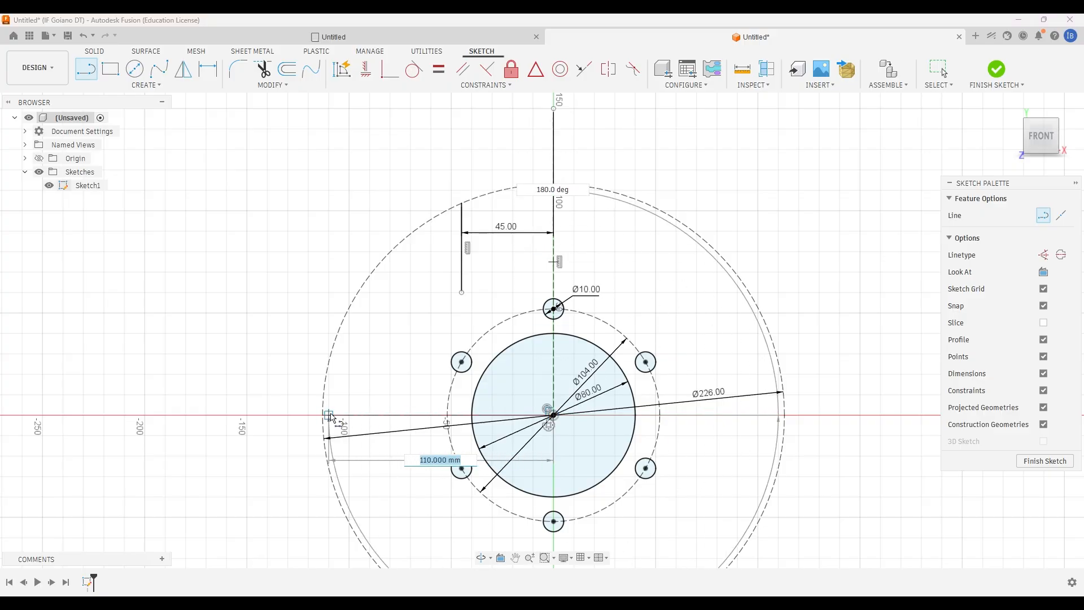
{"action": "left_click", "coordinate": [186, 414]}
{"action": "key", "text": "Escape"}
Convert the 180 mm horizontal line to construction geometry.
{"action": "left_click", "coordinate": [232, 414]}
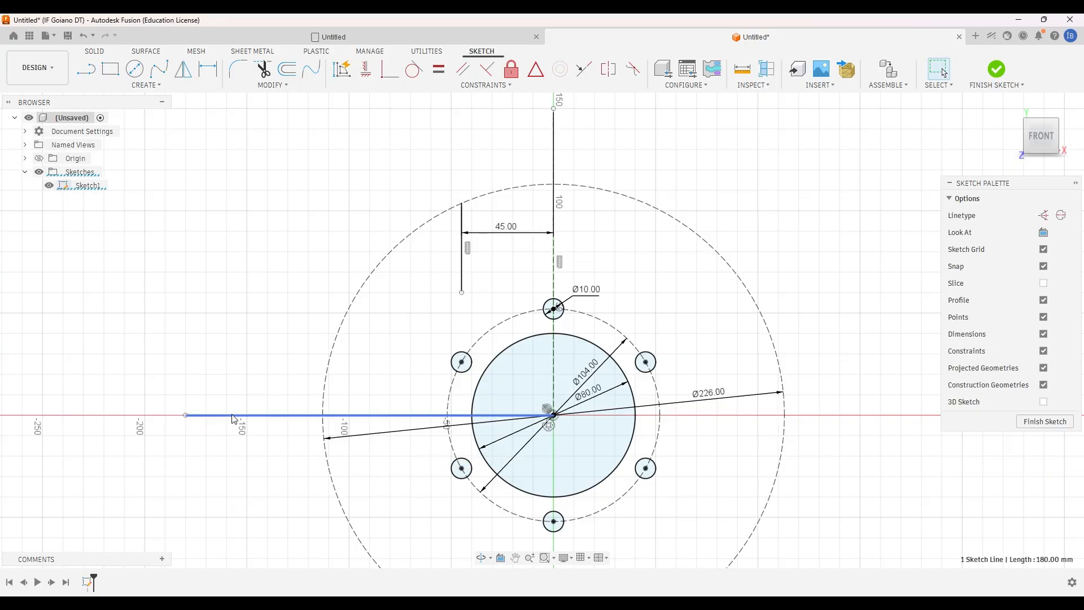
{"action": "left_click", "coordinate": [1057, 215]}
{"action": "left_click", "coordinate": [716, 217]}
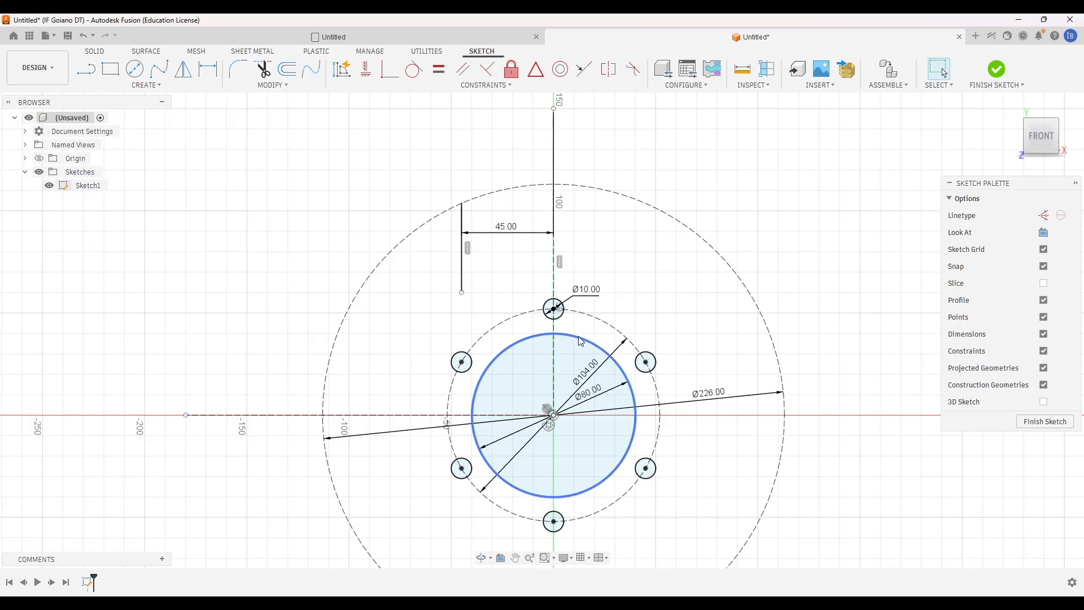
Draw a horizontal line about 57 mm long just below the short vertical line, inside the 226 mm construction circle.
{"action": "key", "text": "l"}
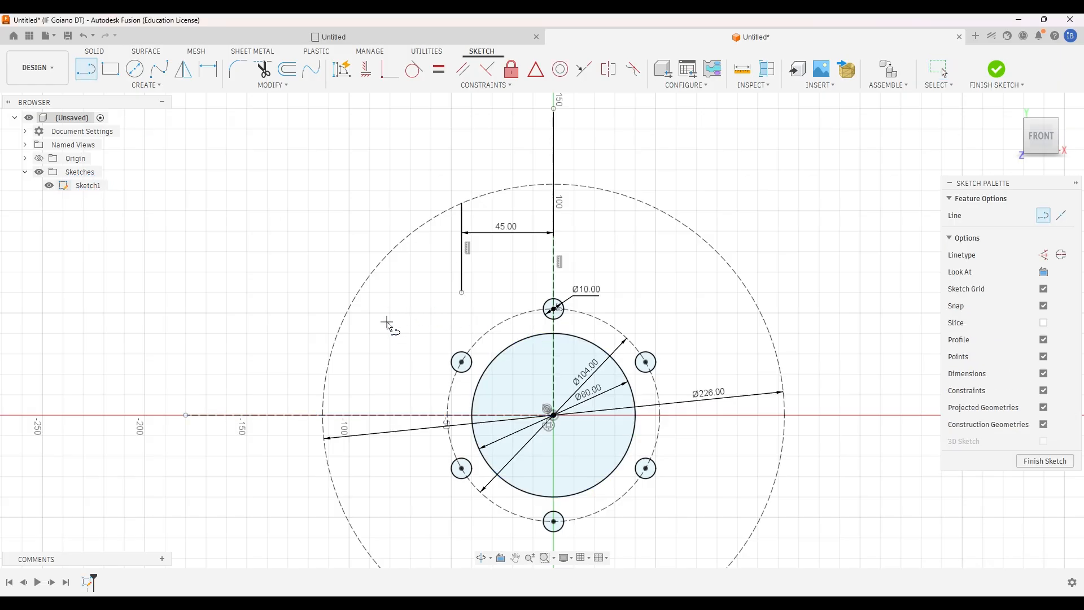
{"action": "left_click", "coordinate": [369, 314]}
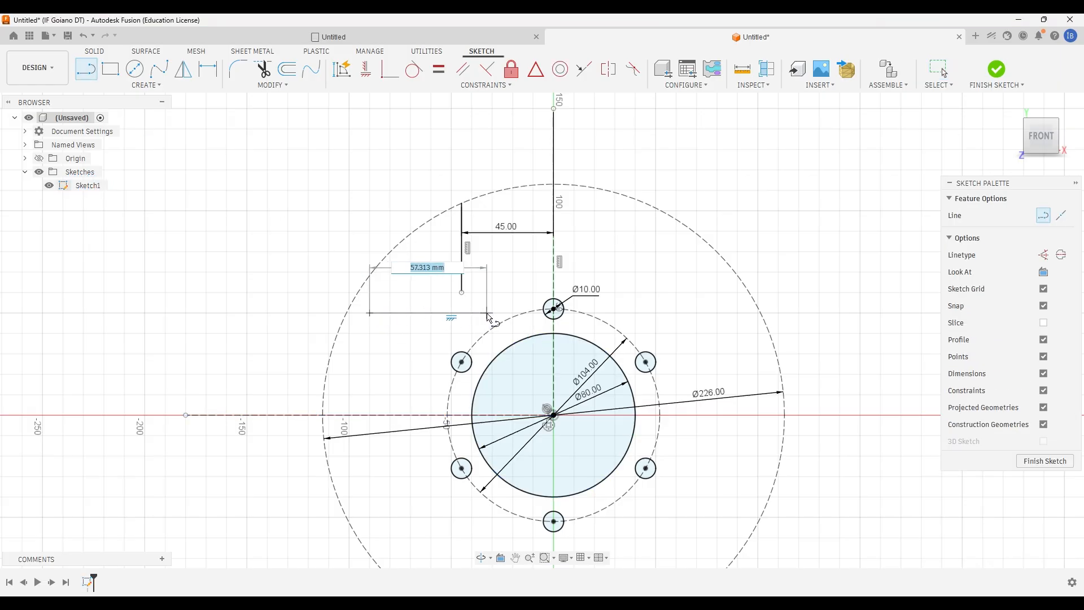
{"action": "left_click", "coordinate": [489, 313]}
{"action": "key", "text": "Escape"}
Dimension the distance between the new horizontal line and the 180 mm horizontal construction line as 49 mm.
{"action": "left_click", "coordinate": [412, 313]}
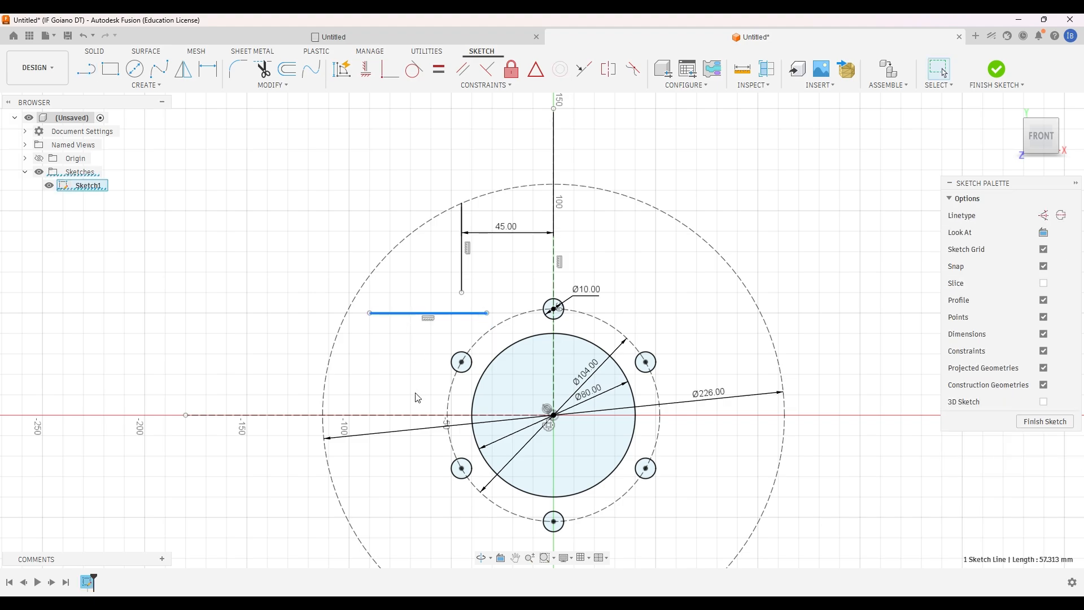
{"action": "left_click", "coordinate": [408, 415], "text": "ctrl"}
{"action": "left_click", "coordinate": [145, 86]}
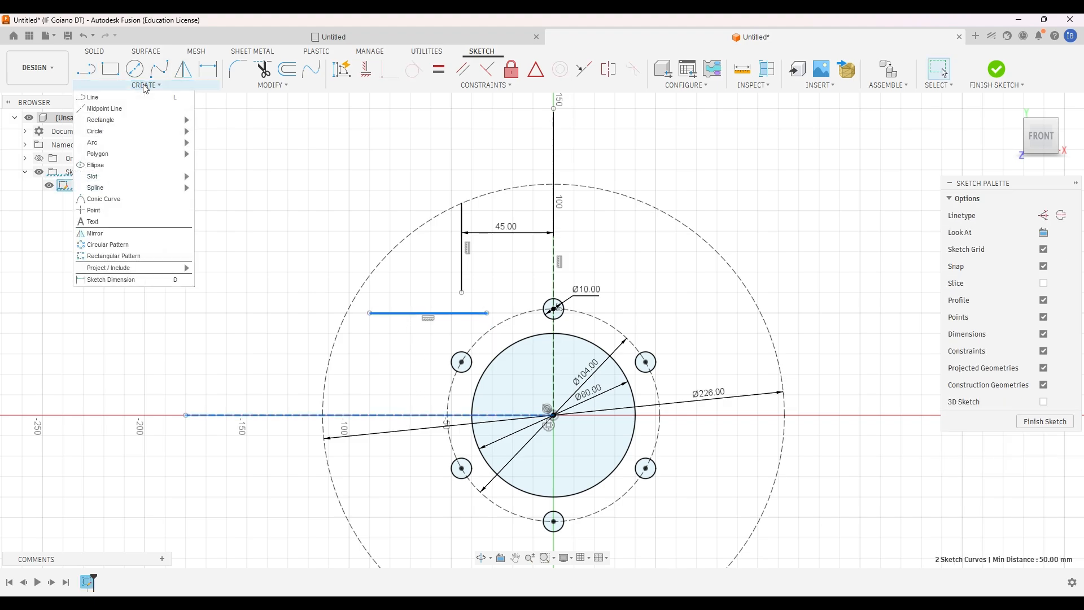
{"action": "left_click", "coordinate": [111, 279]}
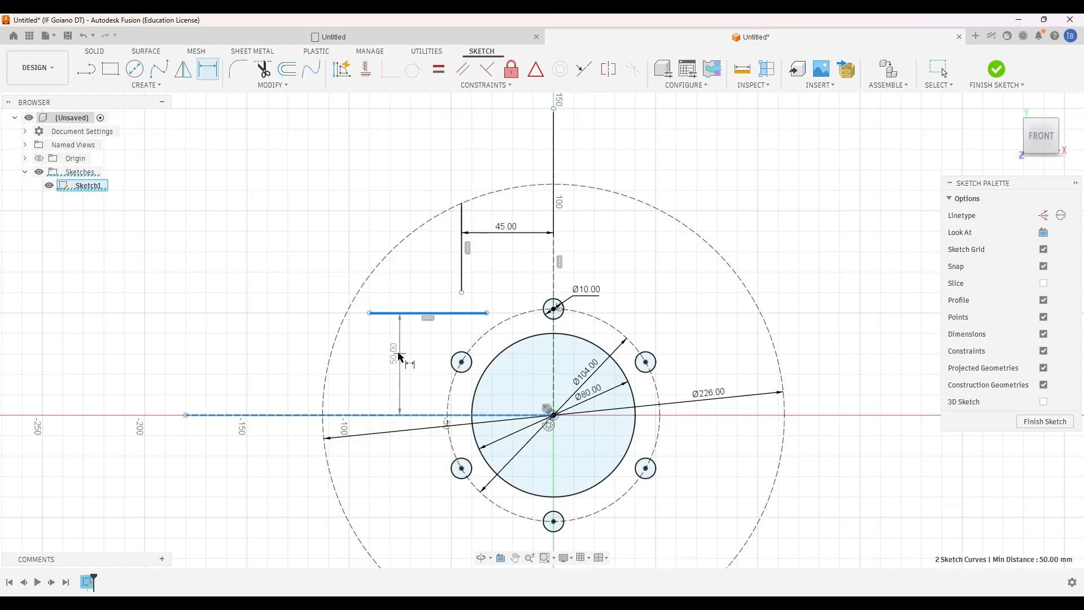
{"action": "left_click", "coordinate": [403, 363]}
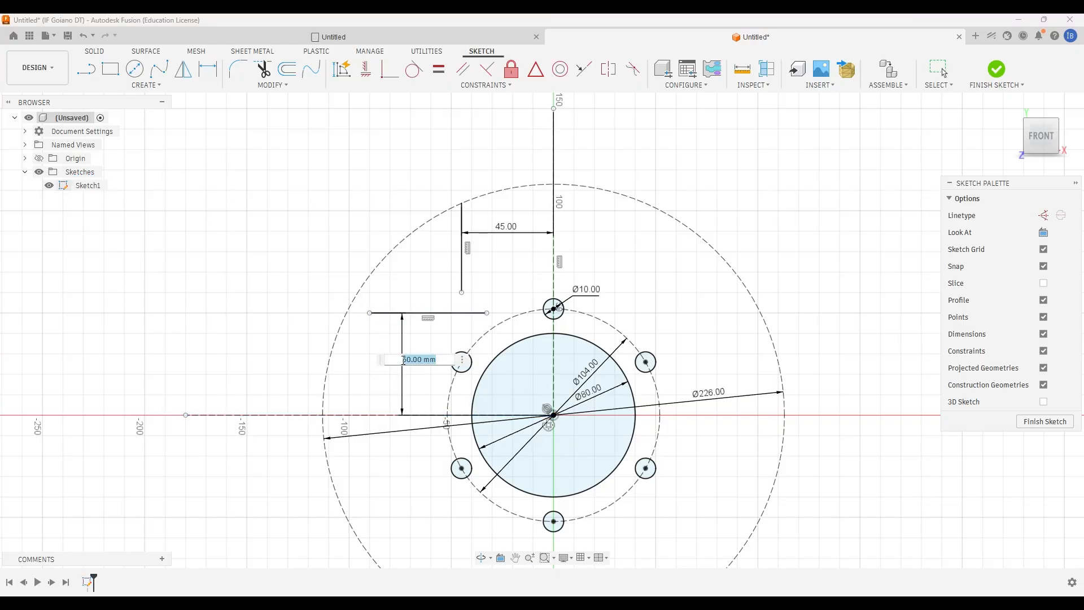
{"action": "type", "text": "49"}
{"action": "key", "text": "Return"}
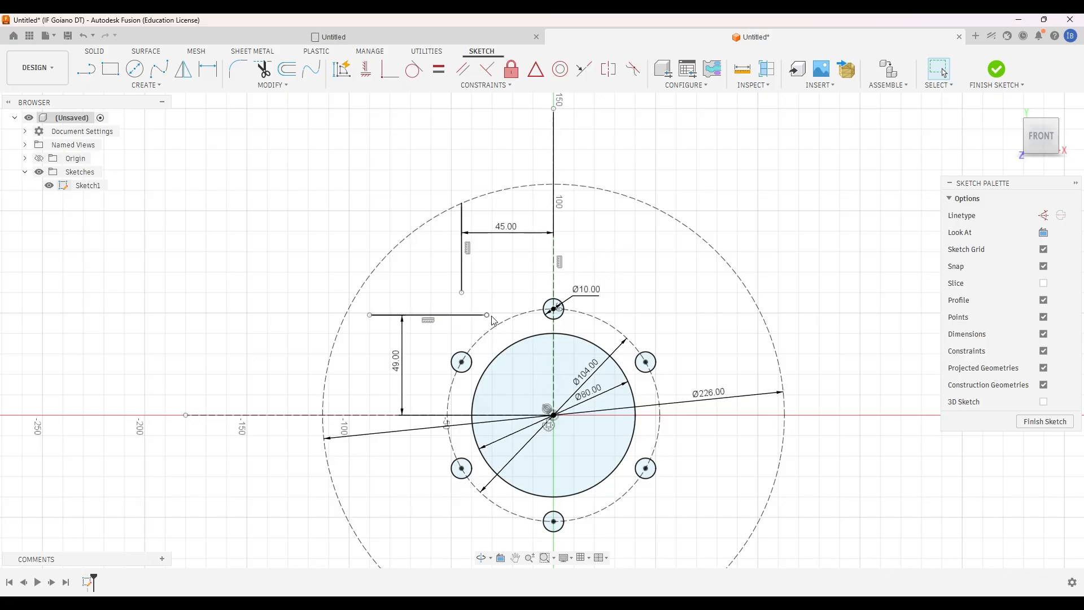
Convert the upper horizontal line to construction geometry.
{"action": "left_click", "coordinate": [429, 314]}
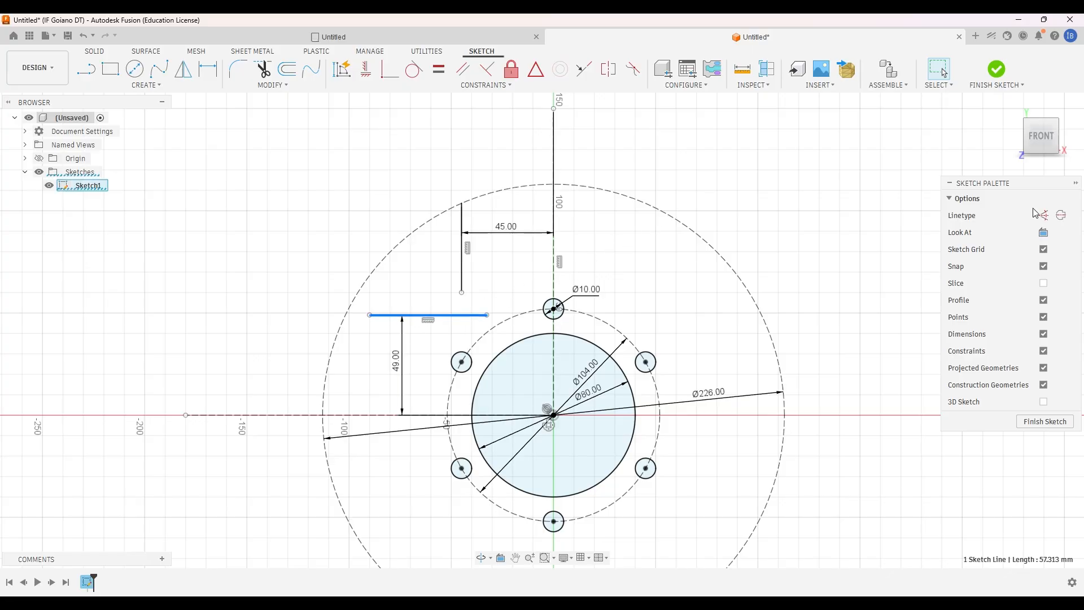
{"action": "left_click", "coordinate": [1043, 217]}
{"action": "key", "text": "Escape"}
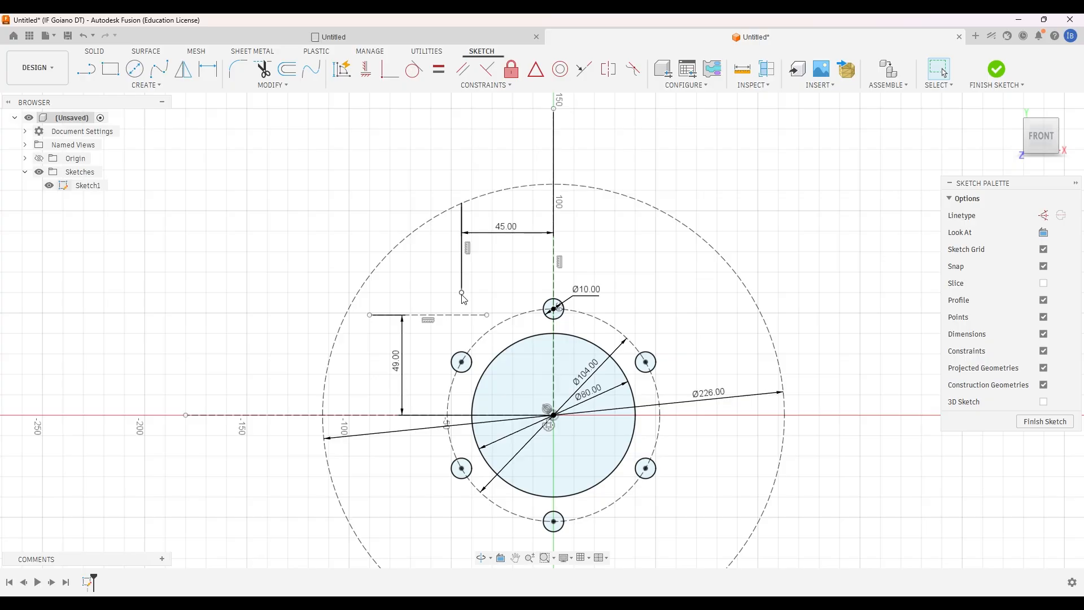
Extend the short vertical line's lower endpoint down to the upper horizontal construction line.
{"action": "left_click", "coordinate": [288, 86]}
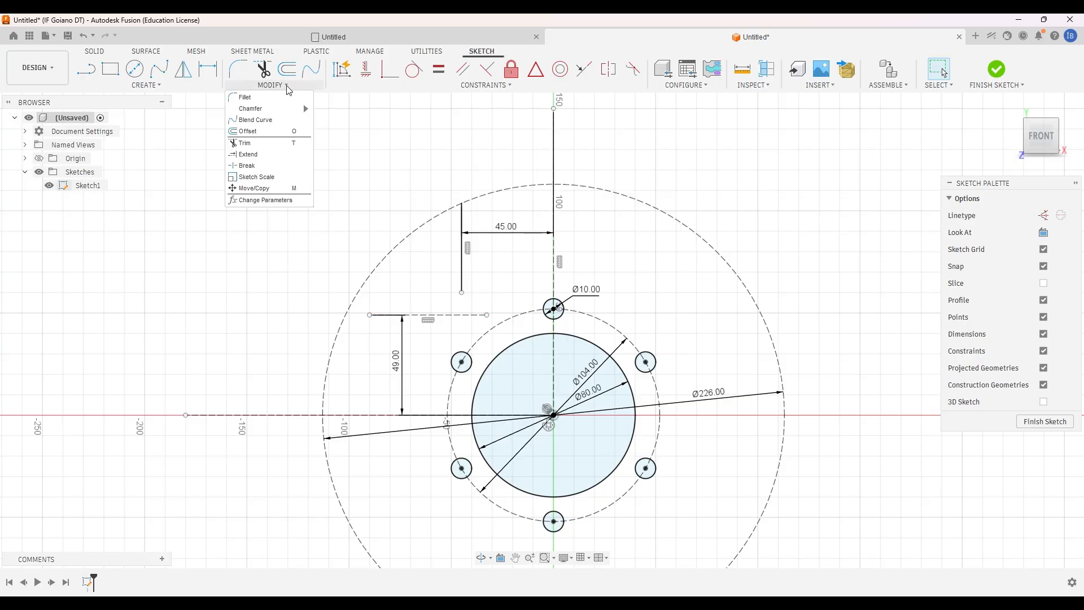
{"action": "left_click", "coordinate": [251, 154]}
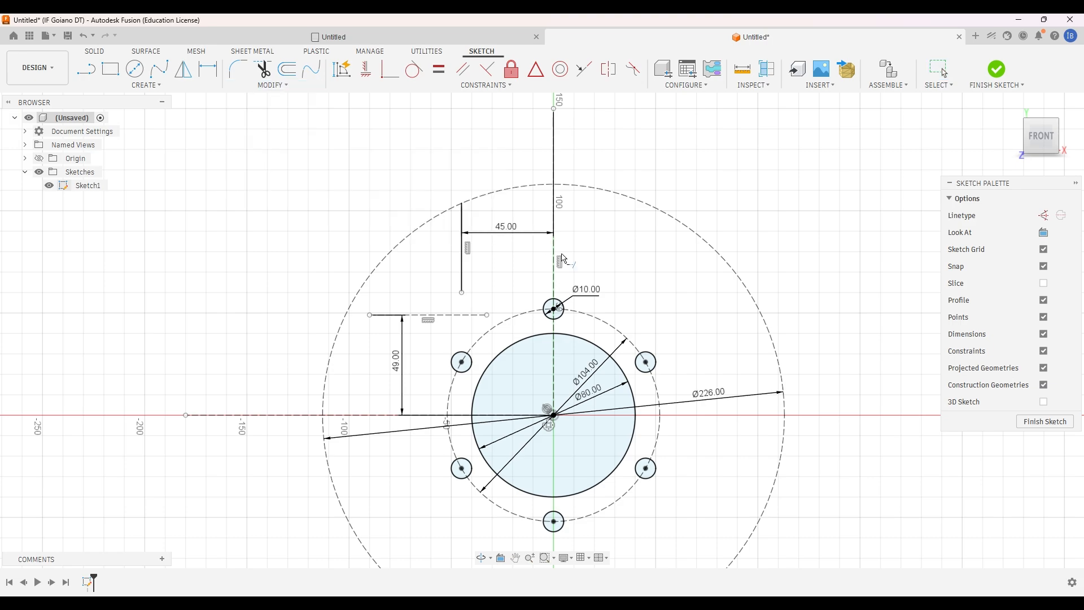
{"action": "left_click", "coordinate": [463, 291]}
{"action": "key", "text": "Escape"}
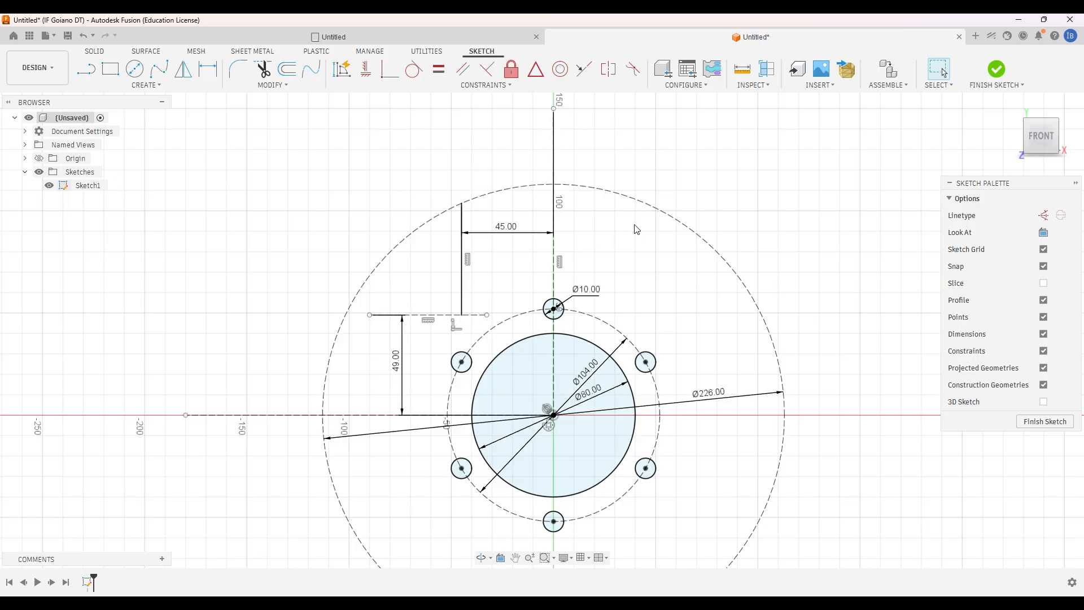
Draw a slanted line about 113 mm long from the short vertical line's lower endpoint up to the 226 mm construction circle.
{"action": "left_click", "coordinate": [86, 69]}
{"action": "left_click", "coordinate": [462, 315]}
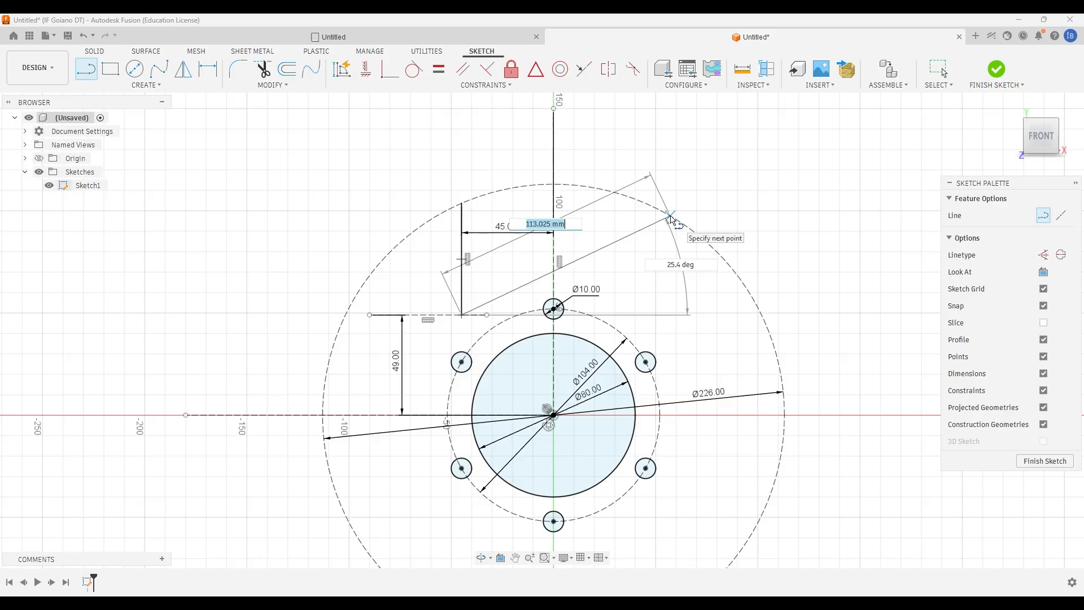
{"action": "double_click", "coordinate": [671, 217]}
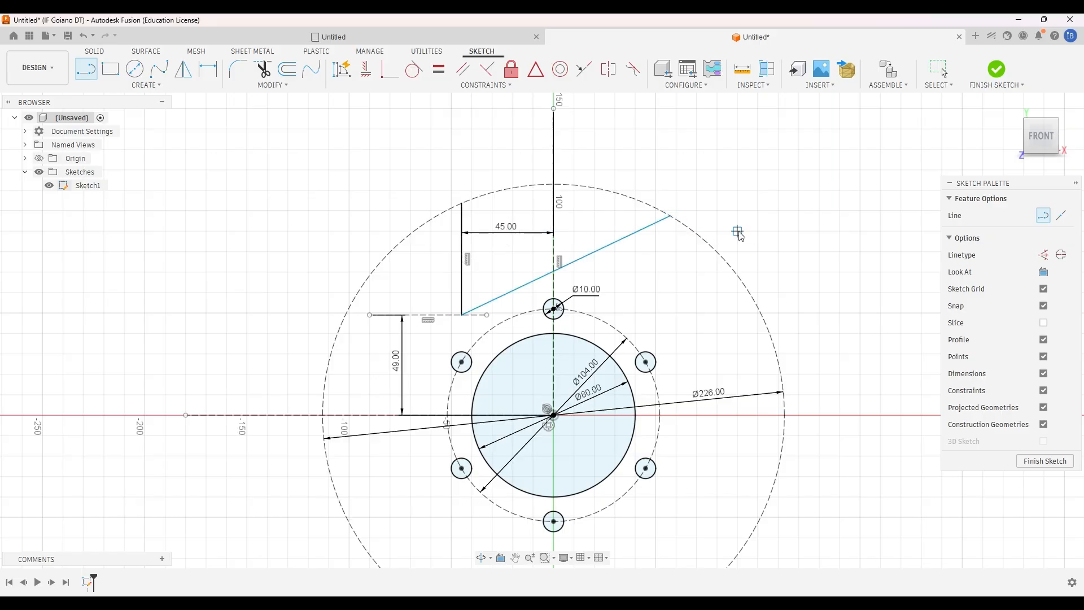
{"action": "key", "text": "Escape"}
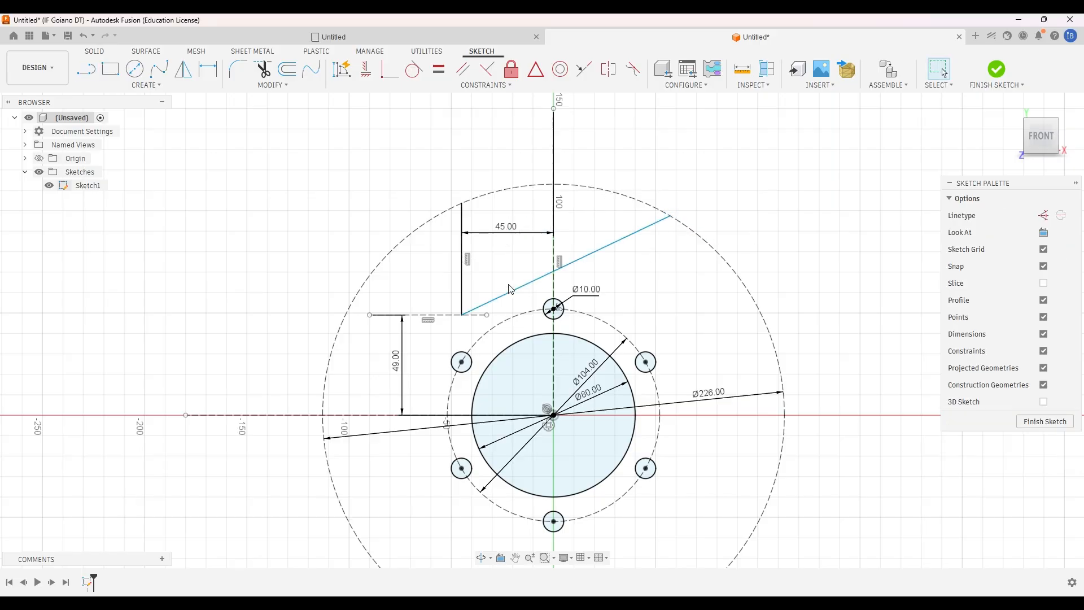
Consult the PDF drawing and dimension the angle between the slanted line and the 180 mm horizontal construction line as 30°.
{"action": "key", "text": "alt+Tab"}
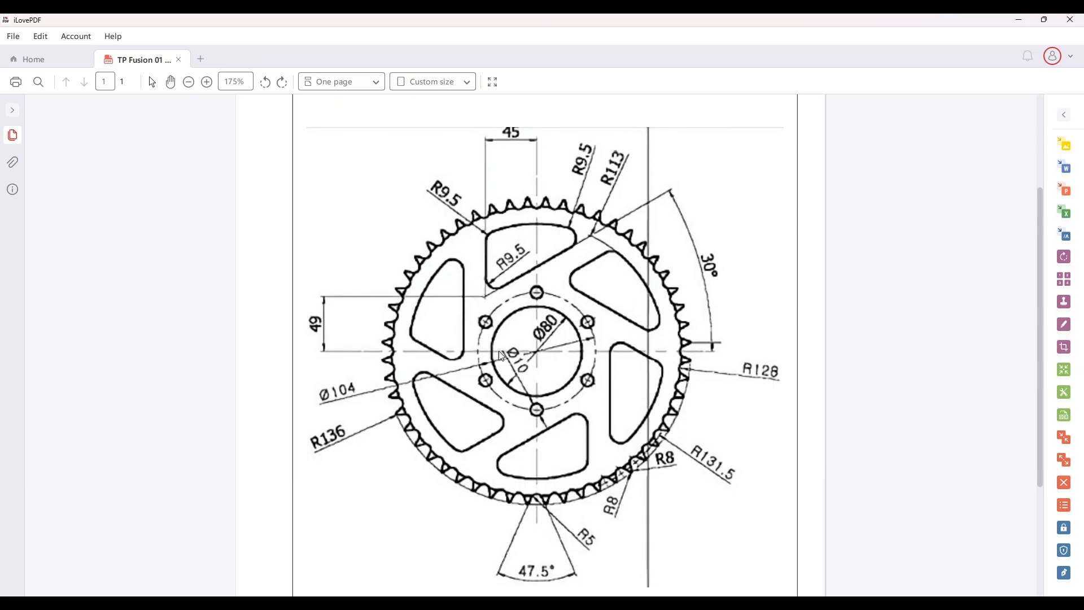
{"action": "left_click", "coordinate": [694, 602]}
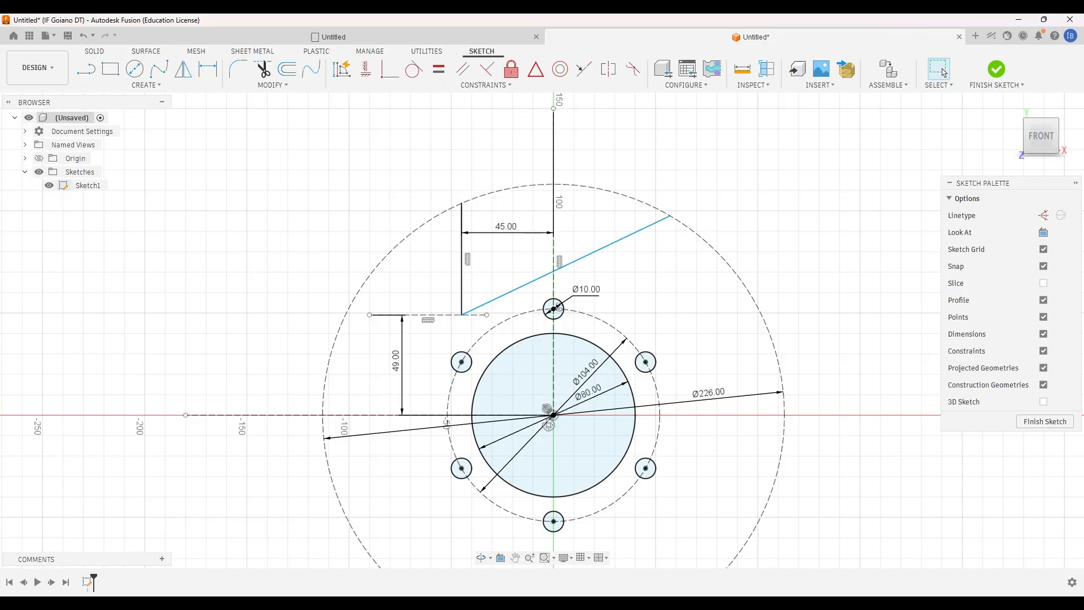
{"action": "left_click", "coordinate": [524, 285]}
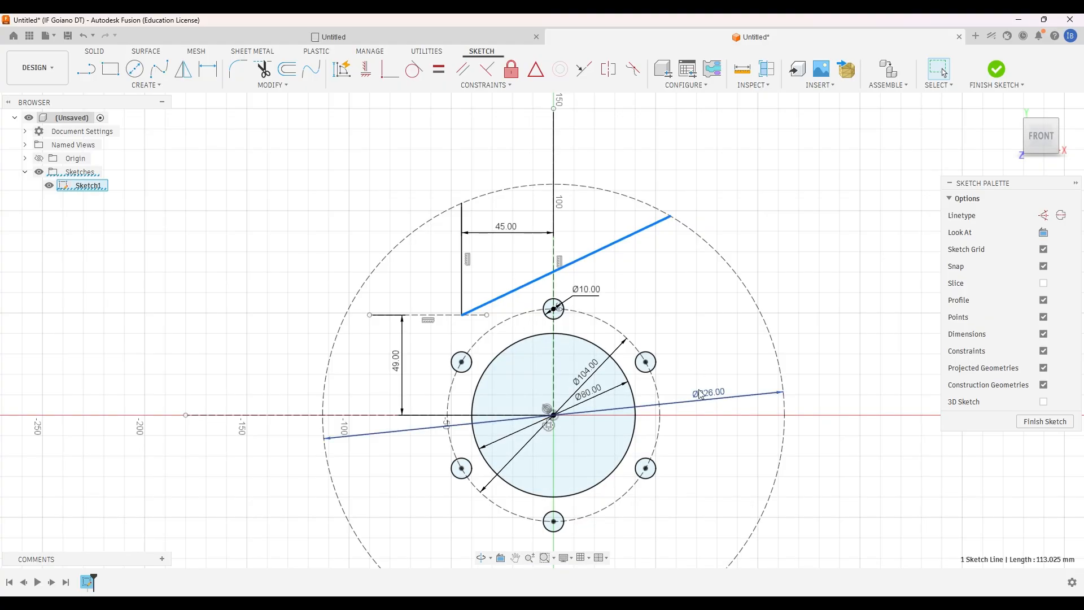
{"action": "left_click", "coordinate": [488, 416]}
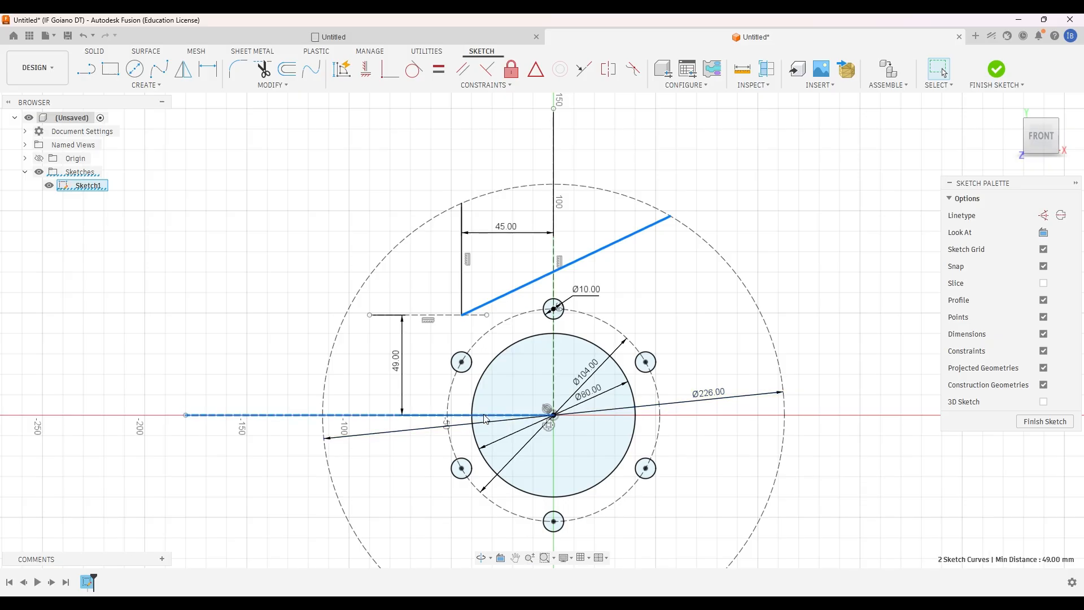
{"action": "left_click", "coordinate": [142, 85]}
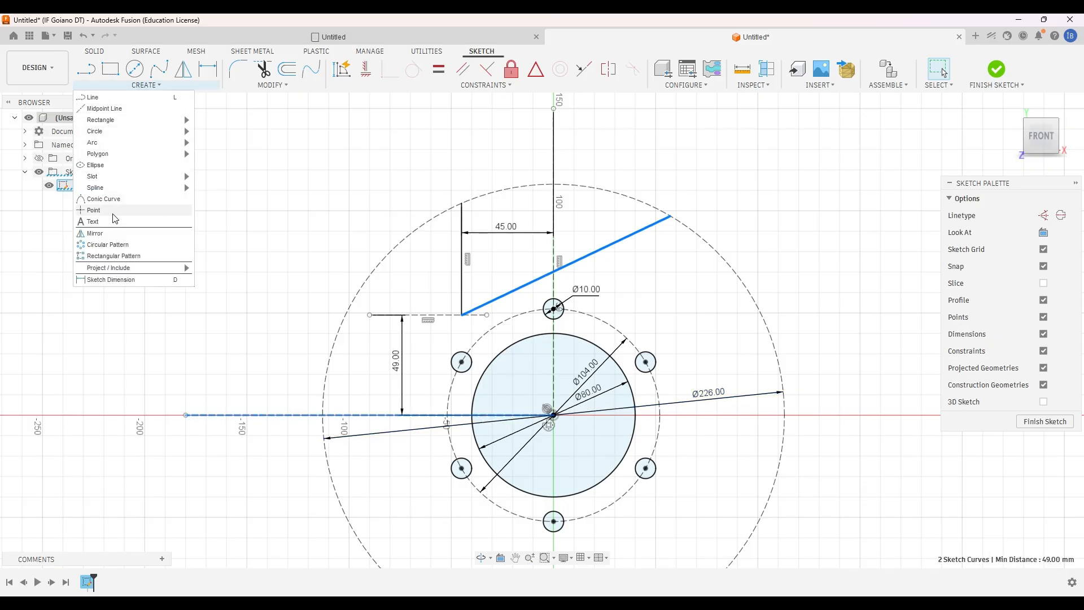
{"action": "left_click", "coordinate": [111, 280]}
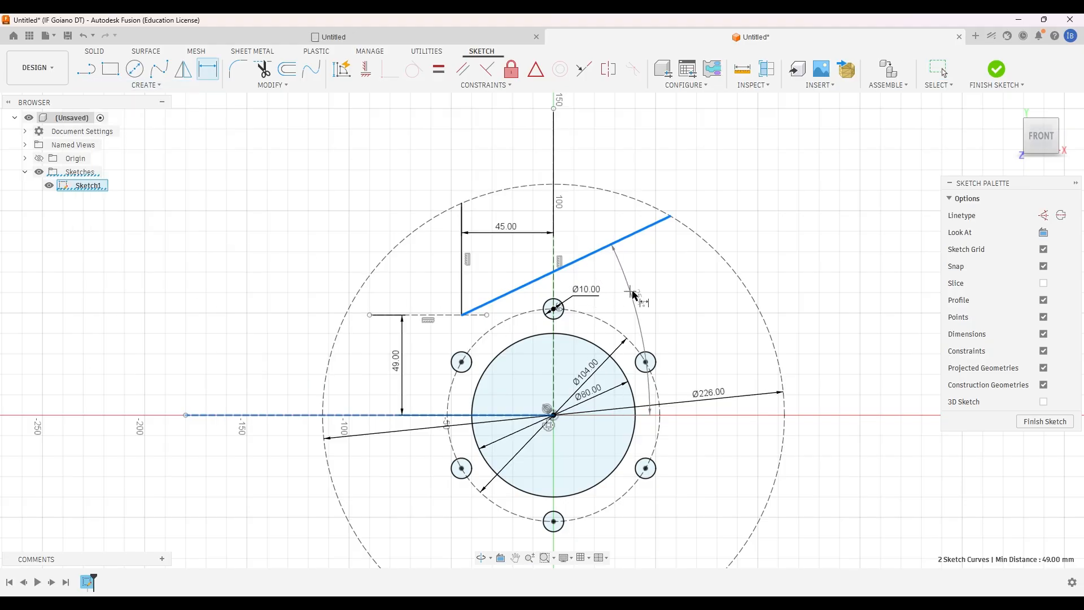
{"action": "left_click", "coordinate": [690, 313]}
{"action": "type", "text": "30"}
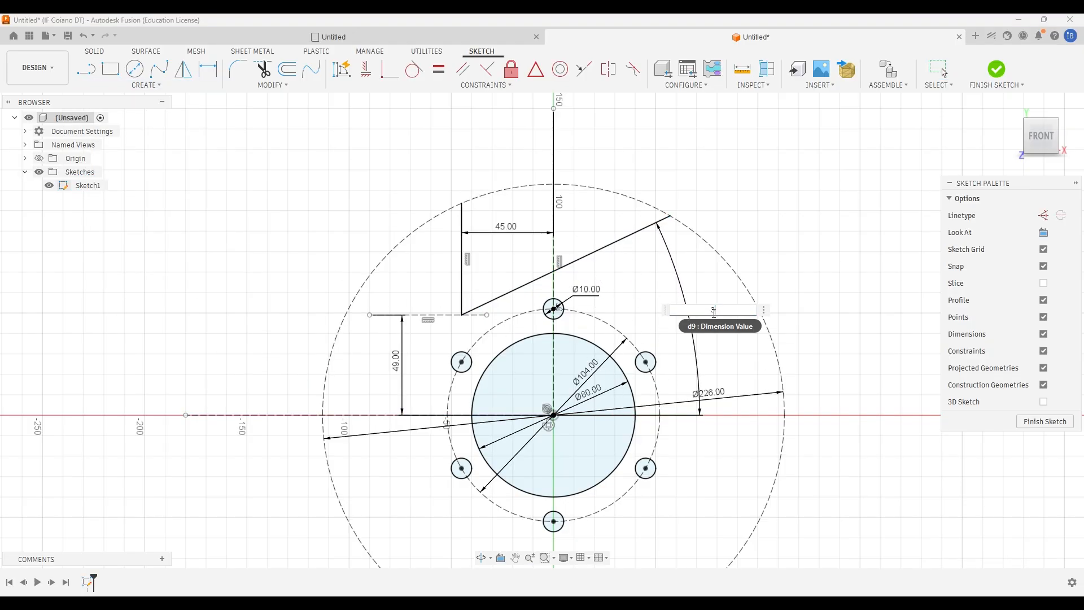
{"action": "key", "text": "Return"}
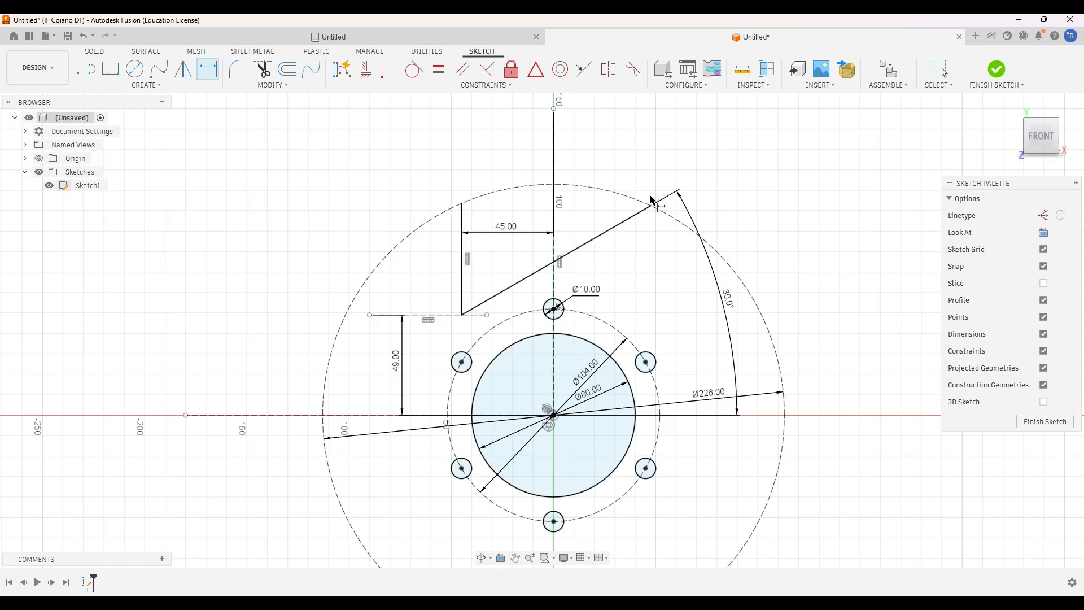
Inspect where the slanted line meets the 226 mm construction circle and reposition the 30° dimension inside that circle.
{"action": "scroll", "coordinate": [652, 209], "scroll_direction": "up", "scroll_amount": 6}
{"action": "scroll", "coordinate": [649, 210], "scroll_direction": "up", "scroll_amount": 5}
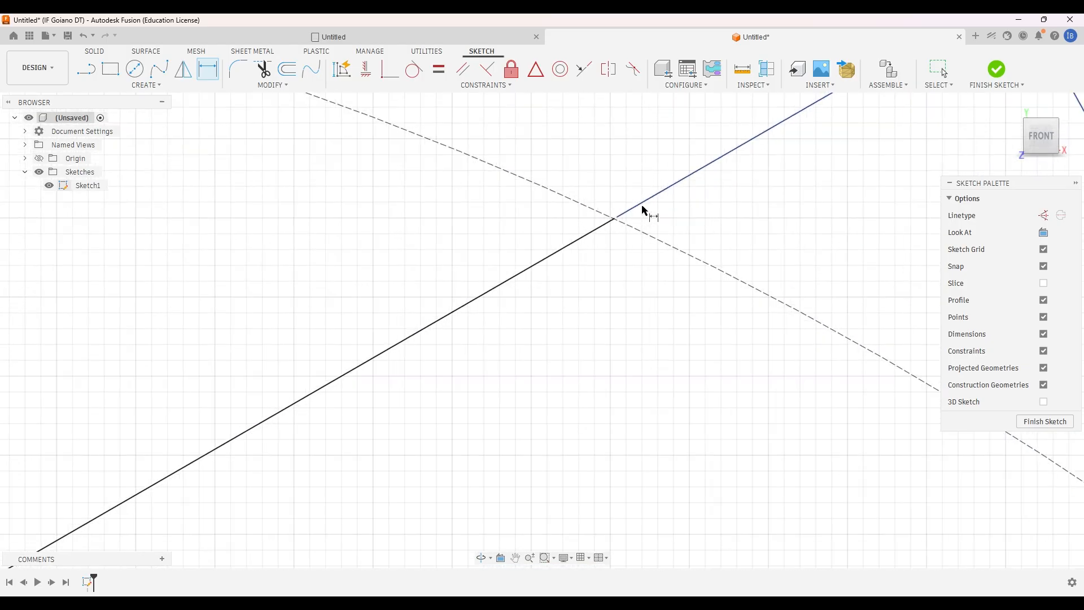
{"action": "scroll", "coordinate": [603, 218], "scroll_direction": "down", "scroll_amount": 8}
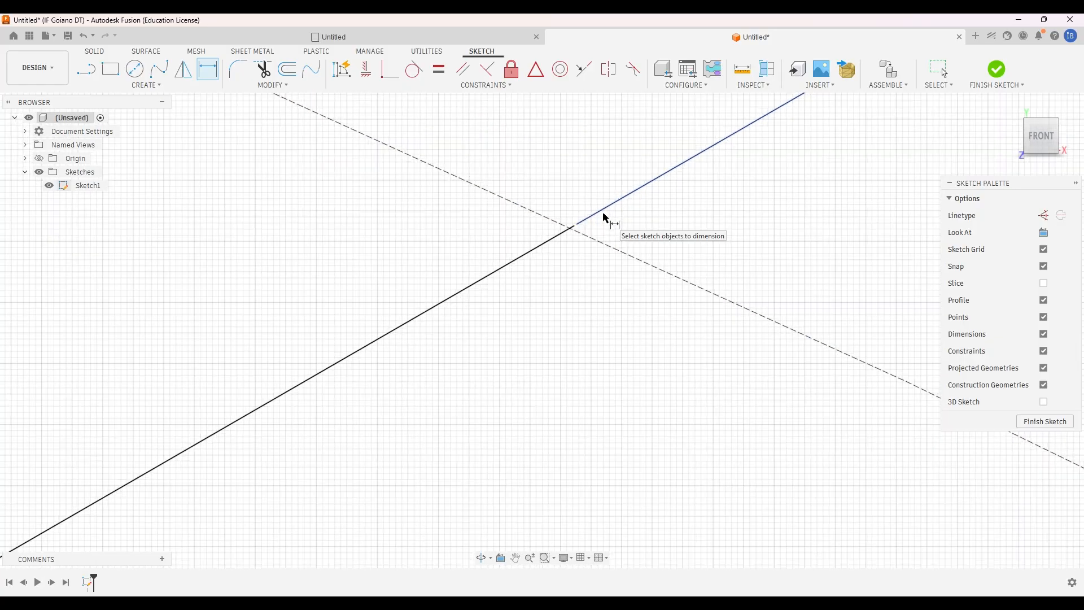
{"action": "scroll", "coordinate": [620, 240], "scroll_direction": "down", "scroll_amount": 2}
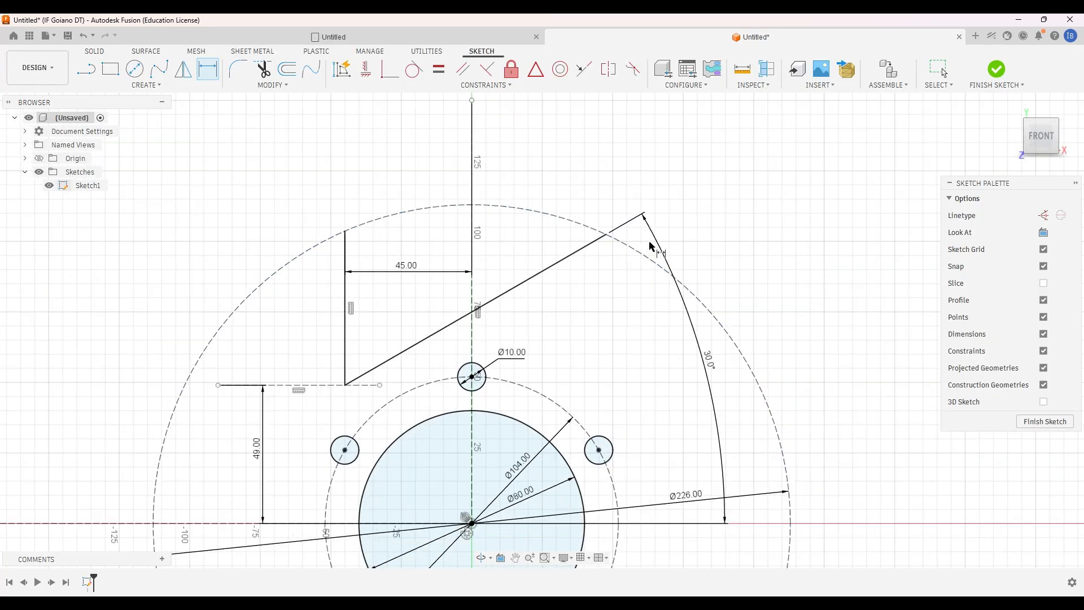
{"action": "scroll", "coordinate": [358, 435], "scroll_direction": "up", "scroll_amount": 3}
{"action": "scroll", "coordinate": [467, 314], "scroll_direction": "down", "scroll_amount": 2}
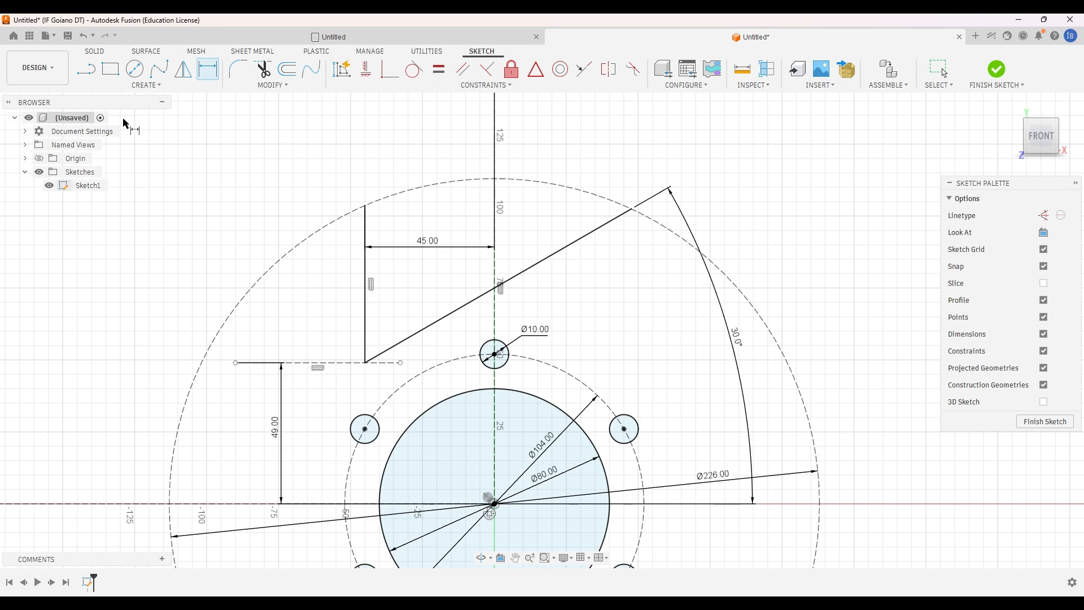
{"action": "key", "text": "Escape"}
{"action": "left_click", "coordinate": [608, 229]}
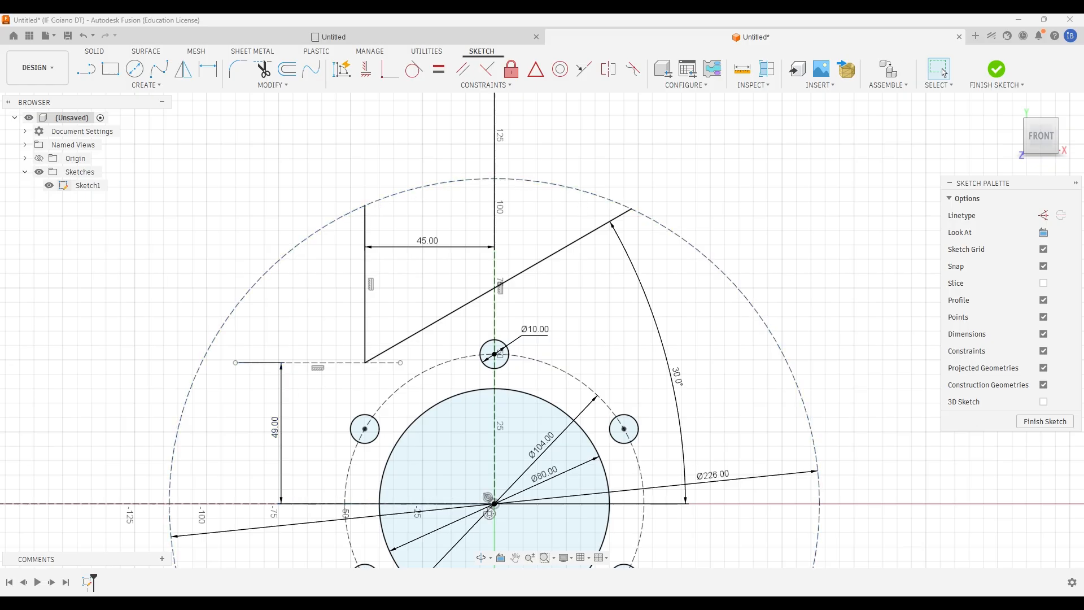
Check the PDF drawing and close the slot profile with an origin-centred arc from the vertical line's upper endpoint to the slanted line's outer endpoint.
{"action": "key", "text": "alt+Tab"}
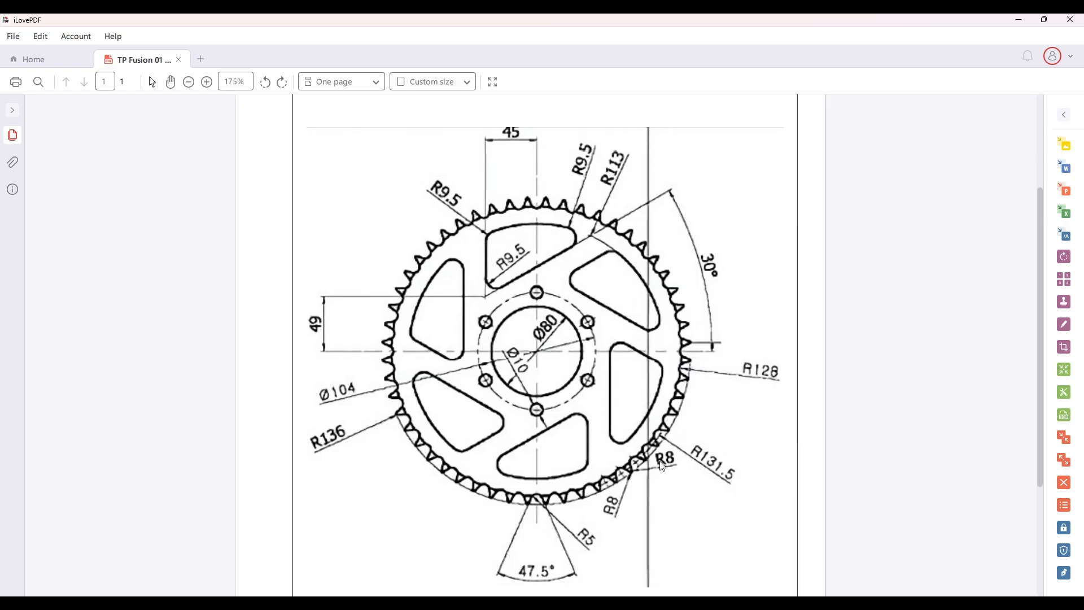
{"action": "key", "text": "alt+Tab"}
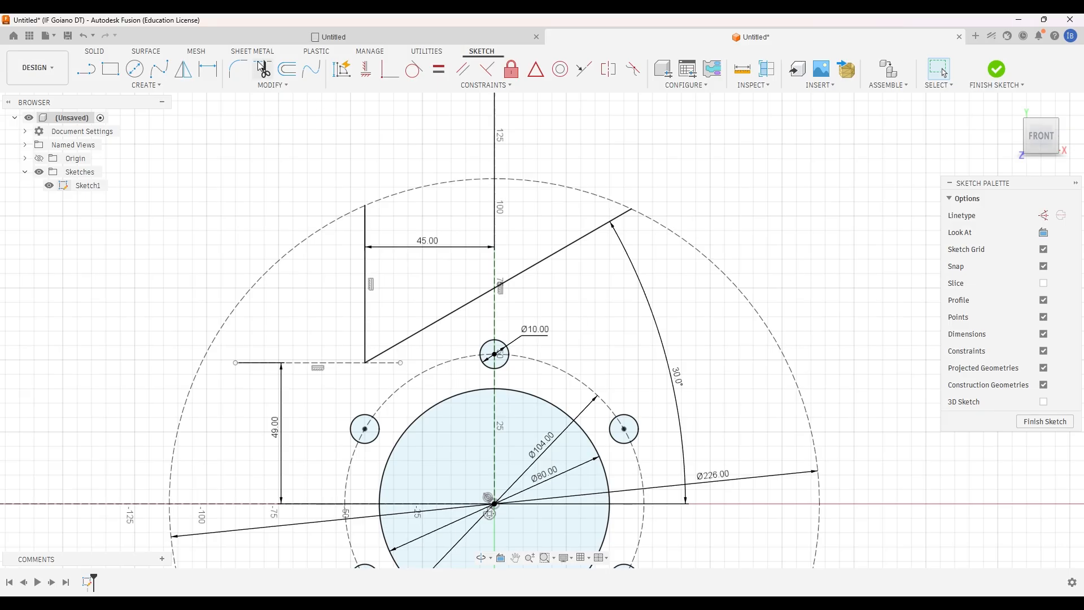
{"action": "left_click", "coordinate": [146, 85]}
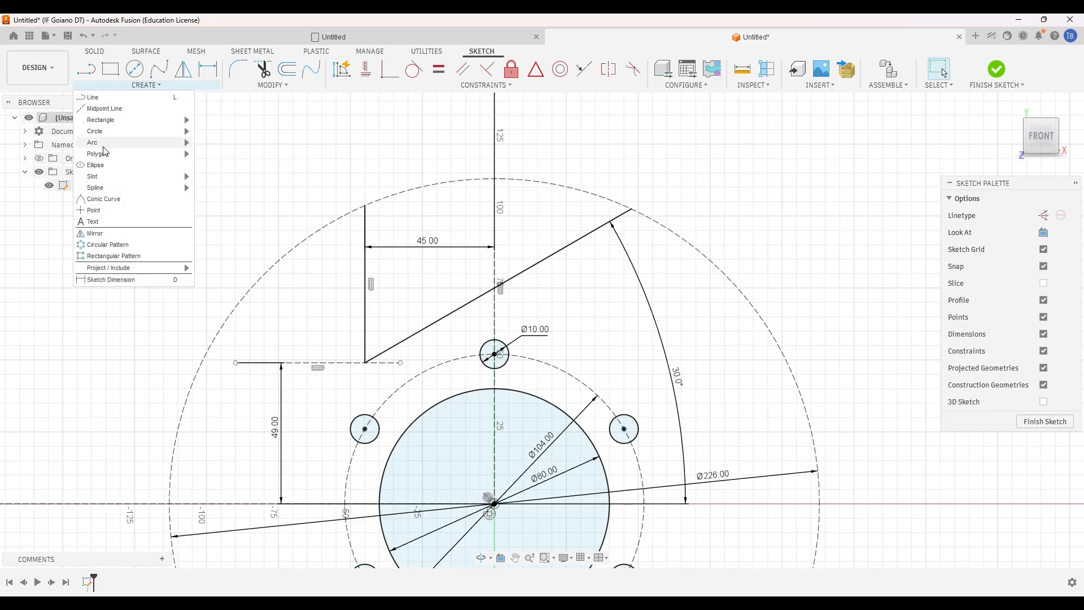
{"action": "mouse_move", "coordinate": [107, 146]}
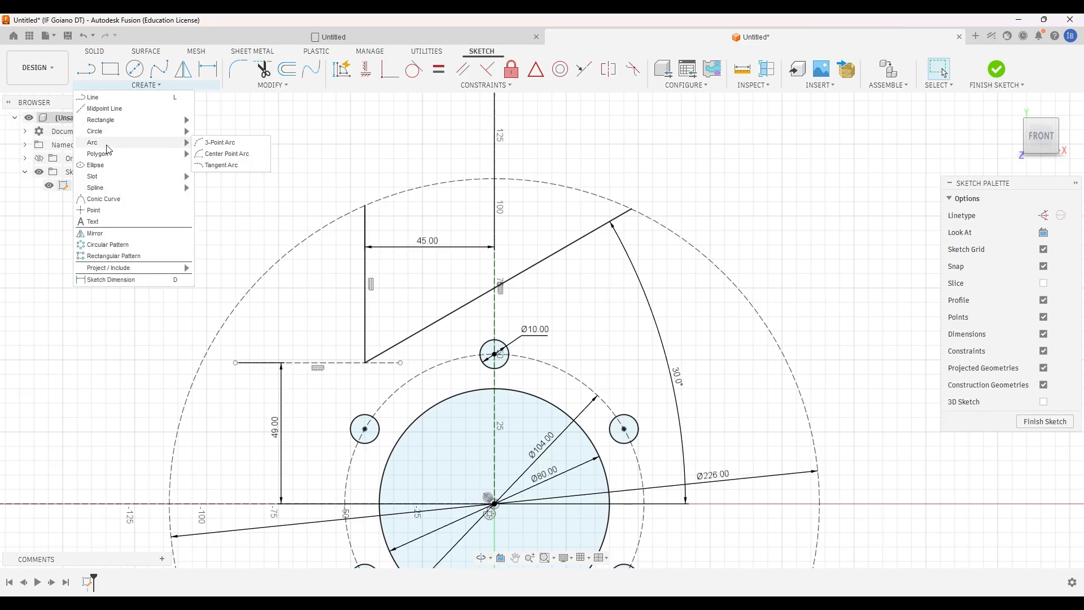
{"action": "left_click", "coordinate": [234, 155]}
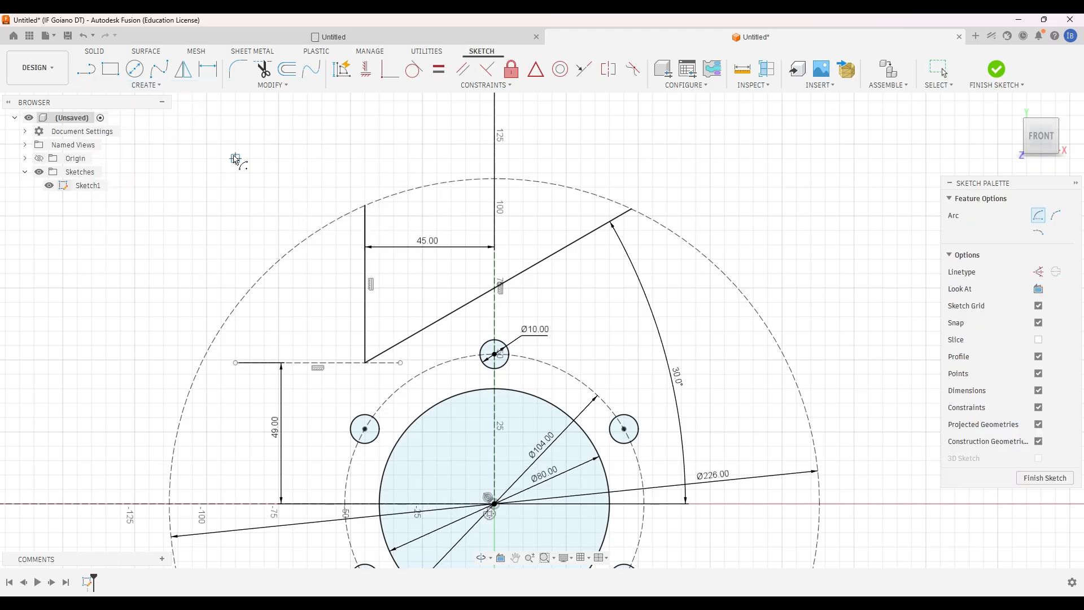
{"action": "left_click", "coordinate": [494, 503]}
{"action": "left_click", "coordinate": [365, 206]}
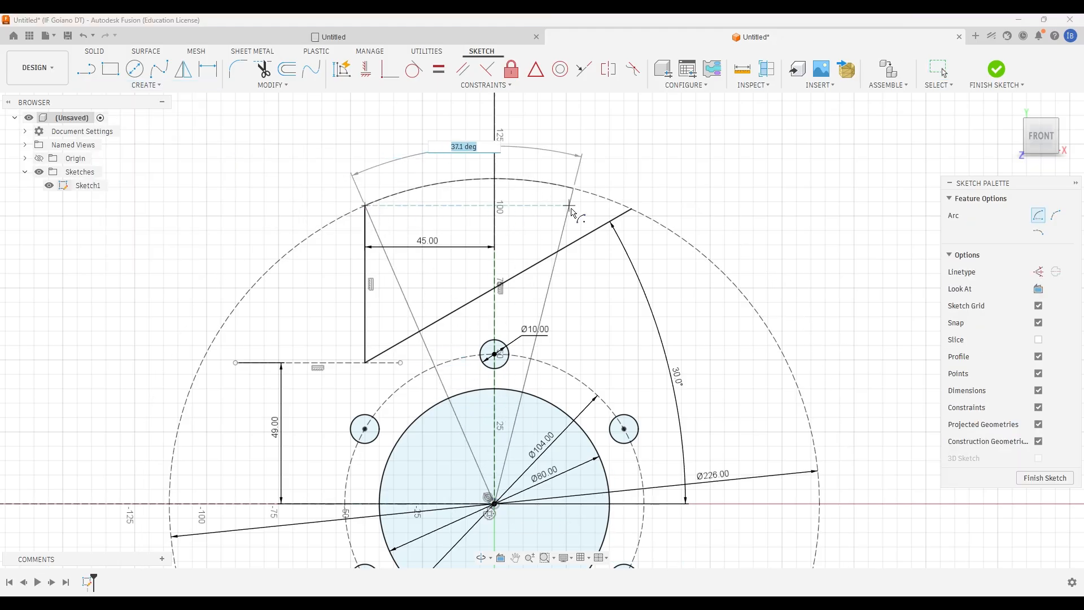
{"action": "left_click", "coordinate": [632, 209]}
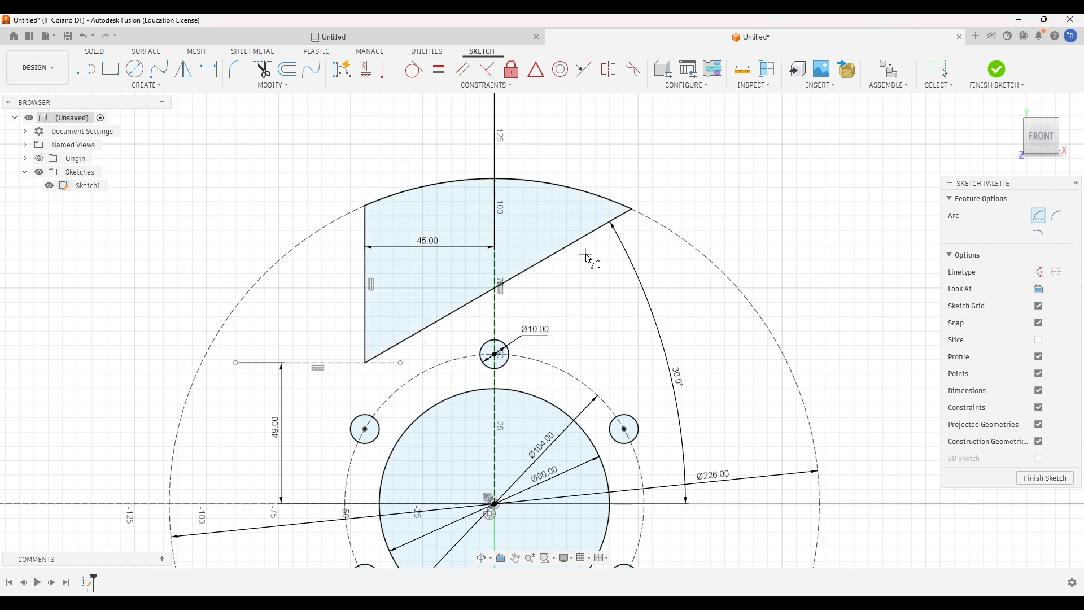
Try rounding the slot profile's corners with 9.5 mm fillets, starting between the vertical line and the outer arc.
{"action": "key", "text": "Escape"}
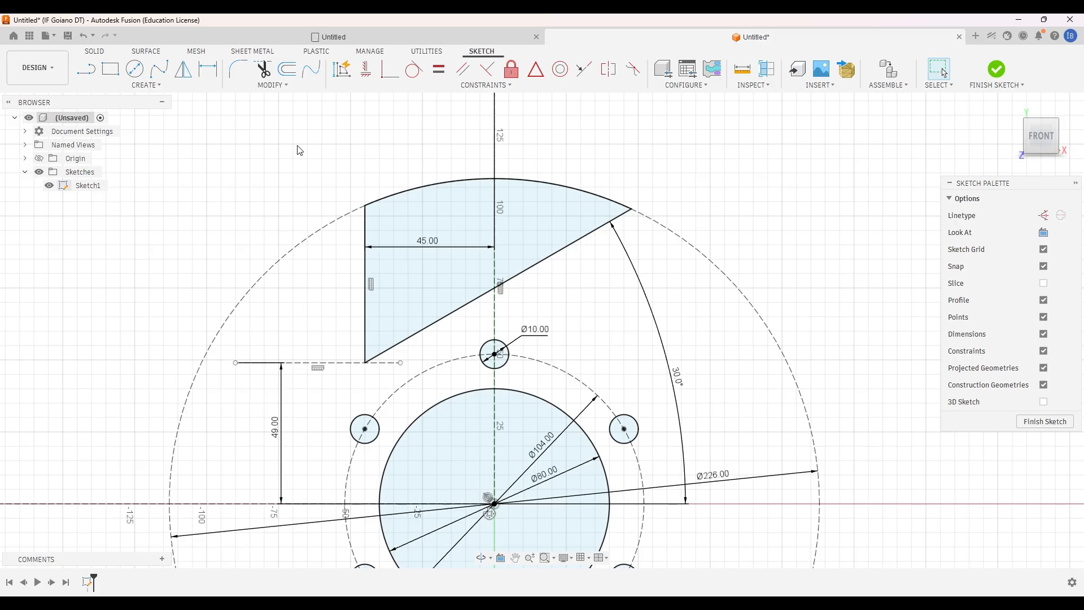
{"action": "left_click", "coordinate": [241, 71]}
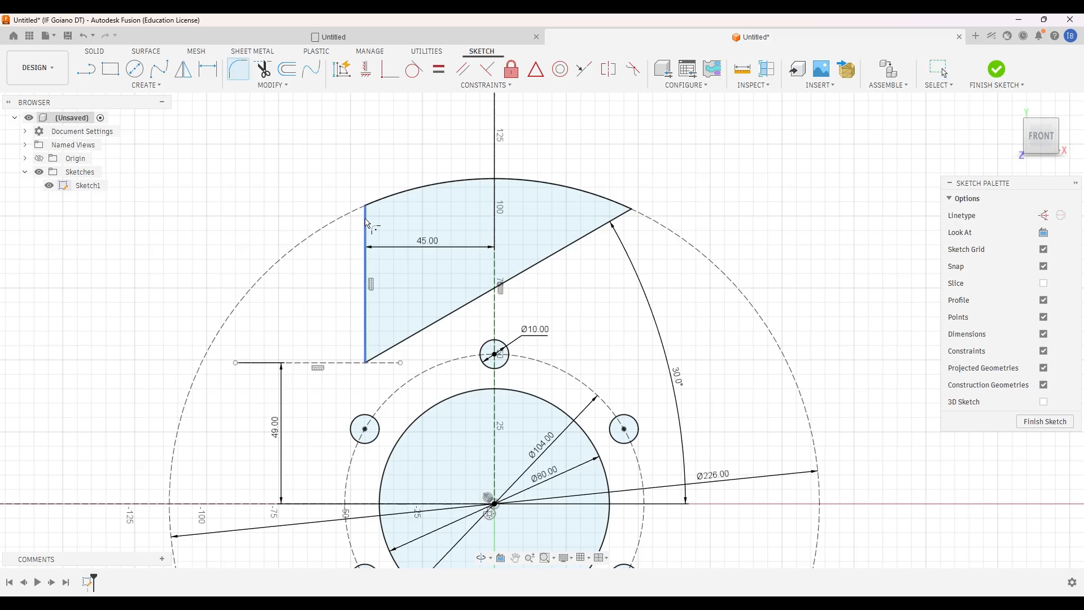
{"action": "left_click", "coordinate": [368, 225]}
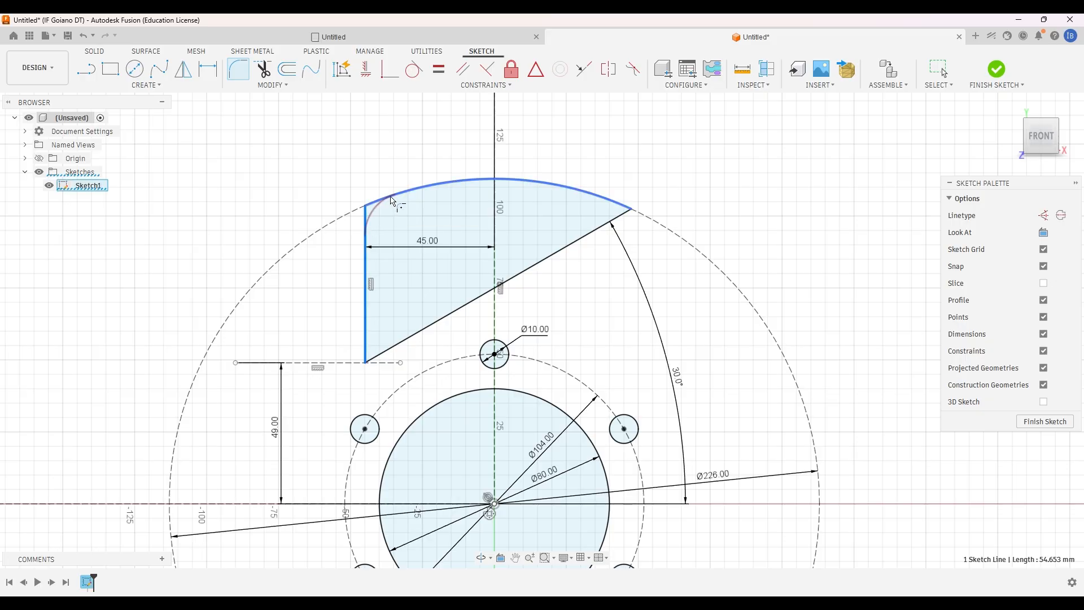
{"action": "left_click", "coordinate": [391, 201]}
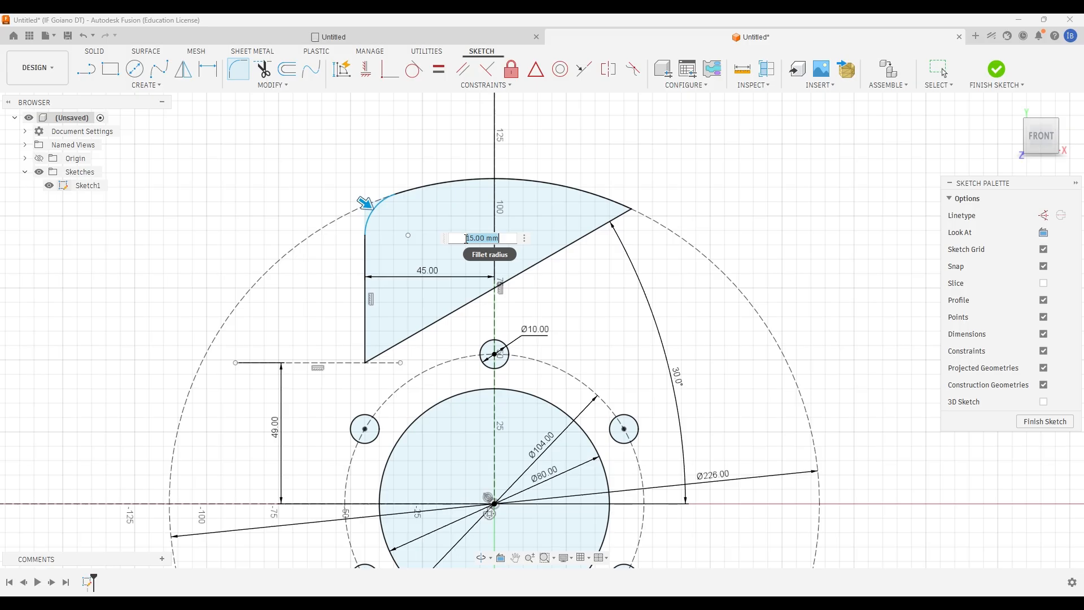
{"action": "type", "text": "9.5"}
{"action": "key", "text": "Return"}
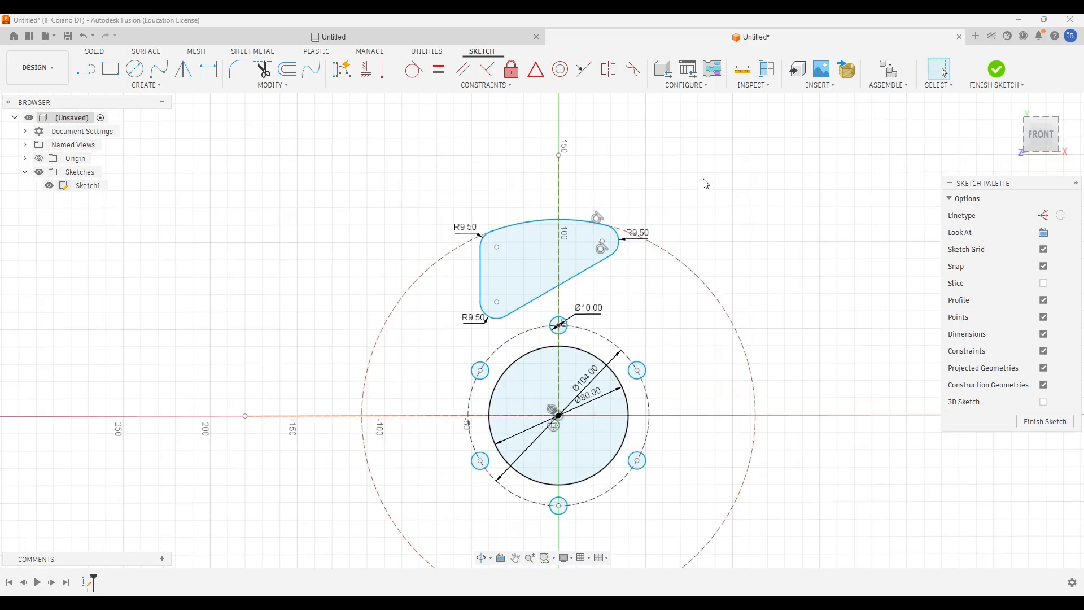
{"action": "scroll", "coordinate": [638, 211], "scroll_direction": "up", "scroll_amount": 2}
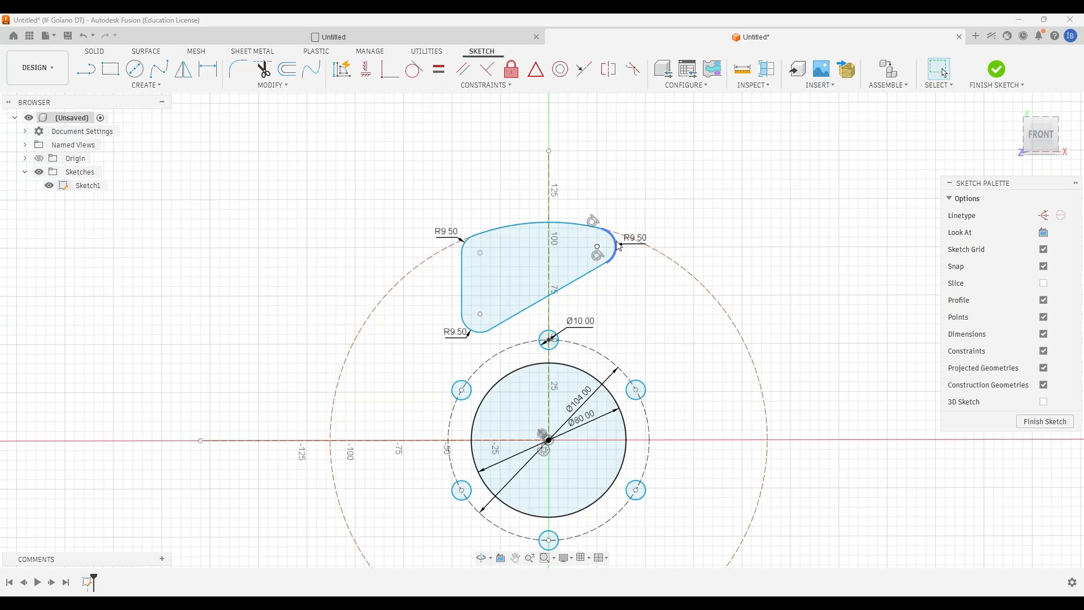
{"action": "scroll", "coordinate": [607, 235], "scroll_direction": "up", "scroll_amount": 2}
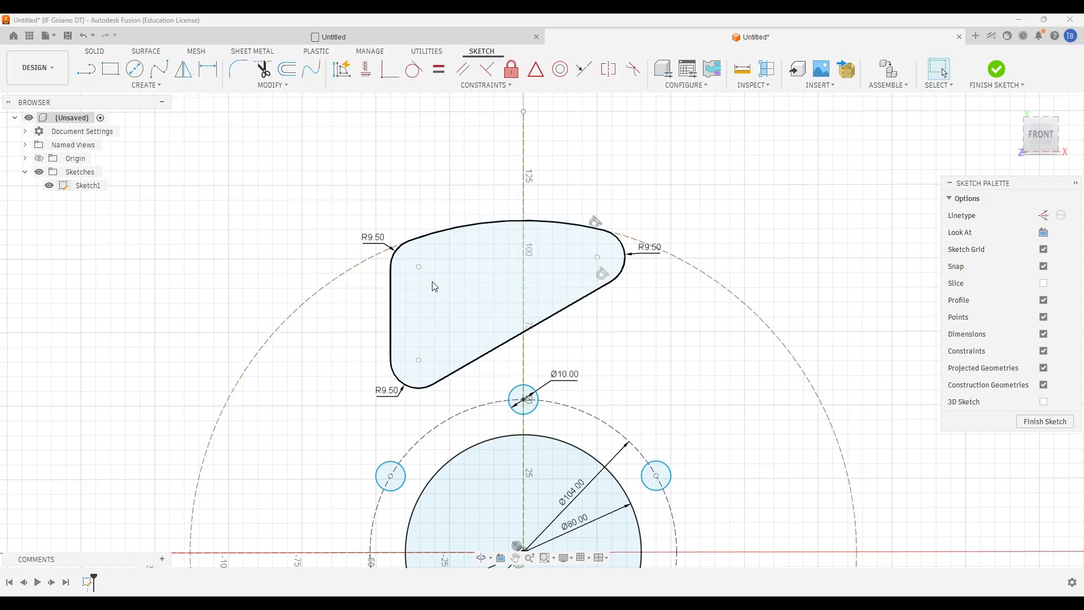
{"action": "left_click", "coordinate": [520, 227]}
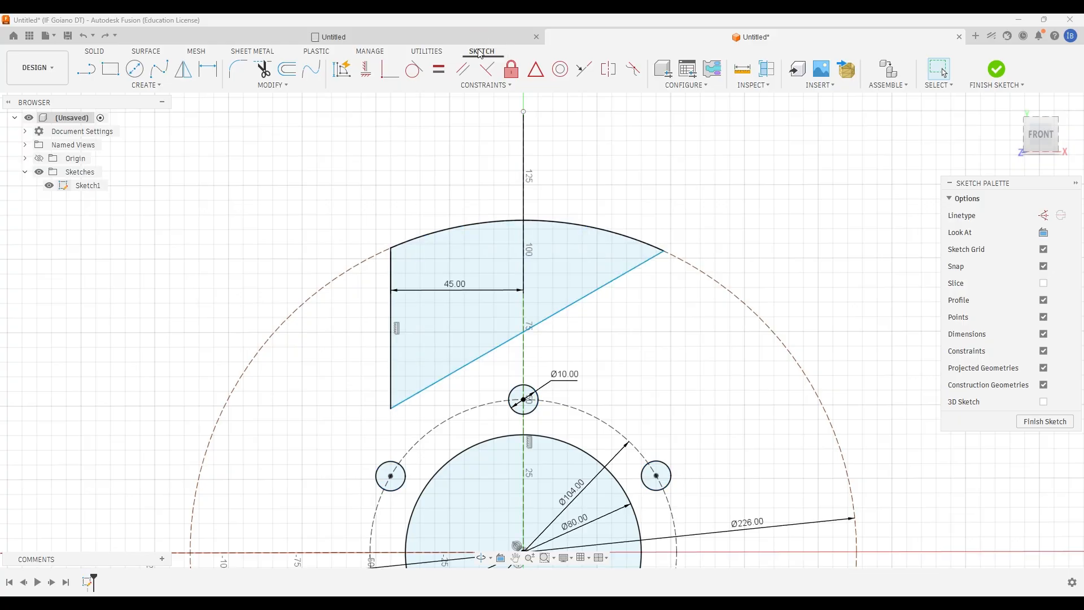
Fillet the slot's lower corner between the vertical line and the slanted line with a 9.5 mm radius.
{"action": "left_click", "coordinate": [237, 73]}
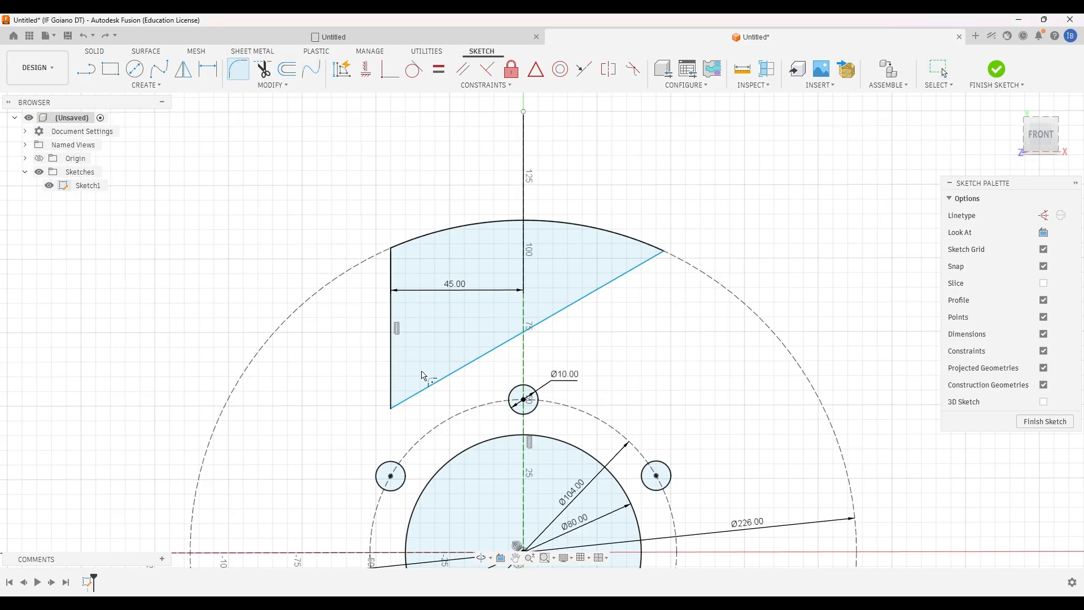
{"action": "left_click", "coordinate": [392, 379]}
{"action": "left_click", "coordinate": [425, 392]}
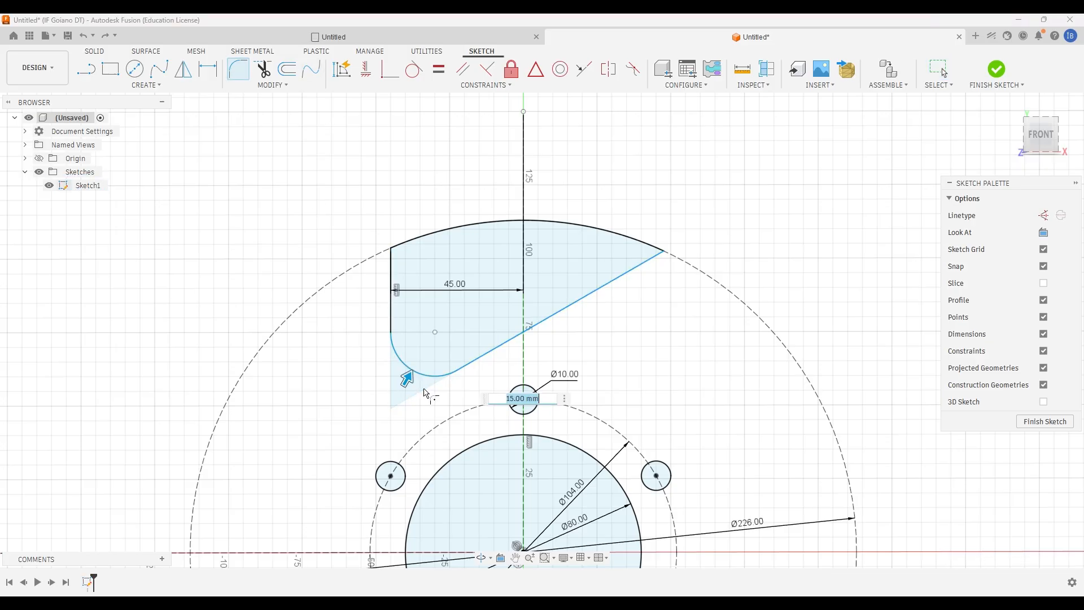
{"action": "type", "text": "9.5"}
{"action": "key", "text": "Return"}
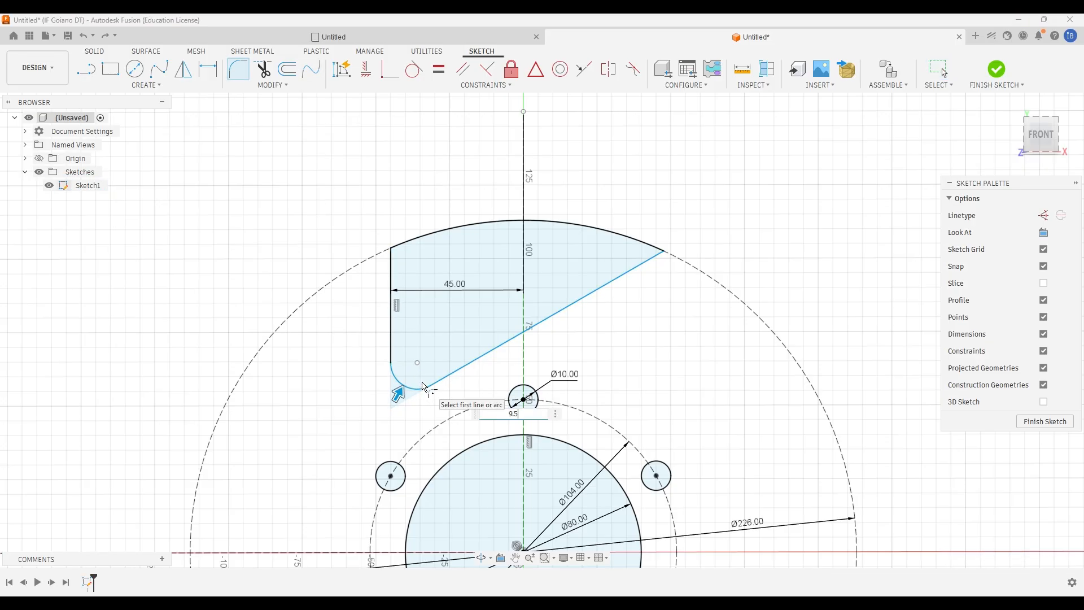
{"action": "key", "text": "Escape"}
Fillet the slot's corner between the vertical line and the outer arc with a 9.5 mm radius.
{"action": "left_click", "coordinate": [392, 266]}
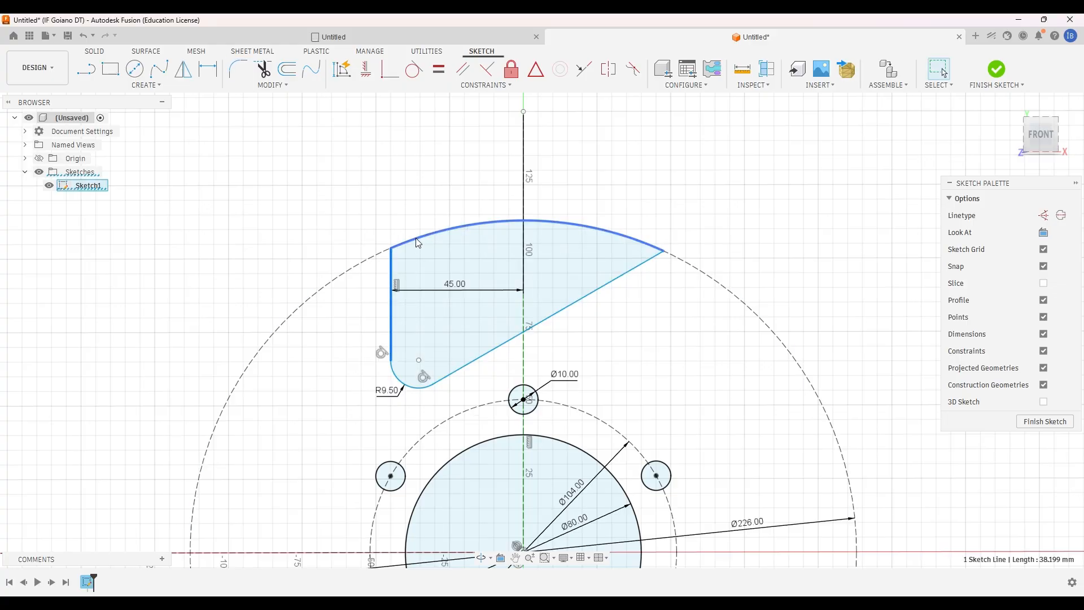
{"action": "left_click", "coordinate": [418, 242]}
{"action": "left_click", "coordinate": [237, 69]}
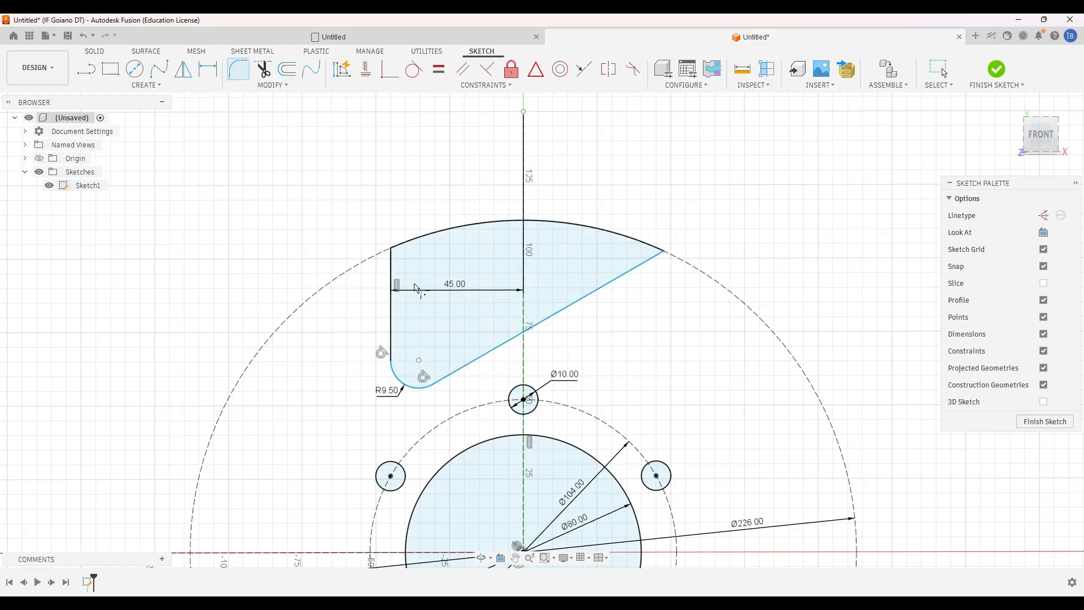
{"action": "left_click", "coordinate": [391, 266]}
{"action": "left_click", "coordinate": [412, 242]}
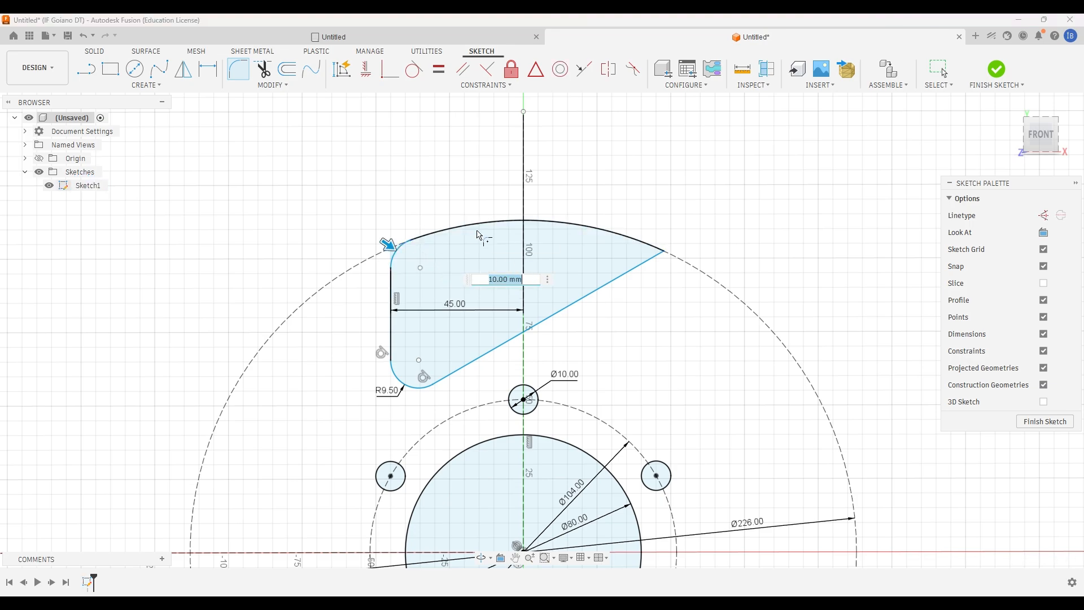
{"action": "type", "text": "9.5"}
{"action": "key", "text": "Return"}
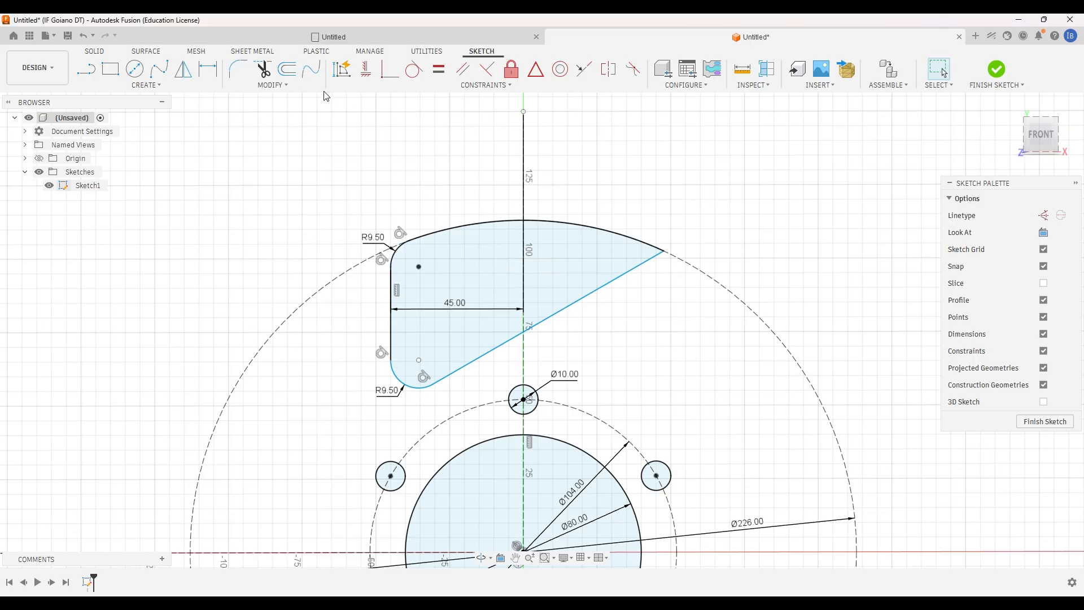
Try to fillet the slot's remaining sharp corner between the outer arc and the slanted line.
{"action": "left_click", "coordinate": [239, 68]}
{"action": "left_click", "coordinate": [646, 244]}
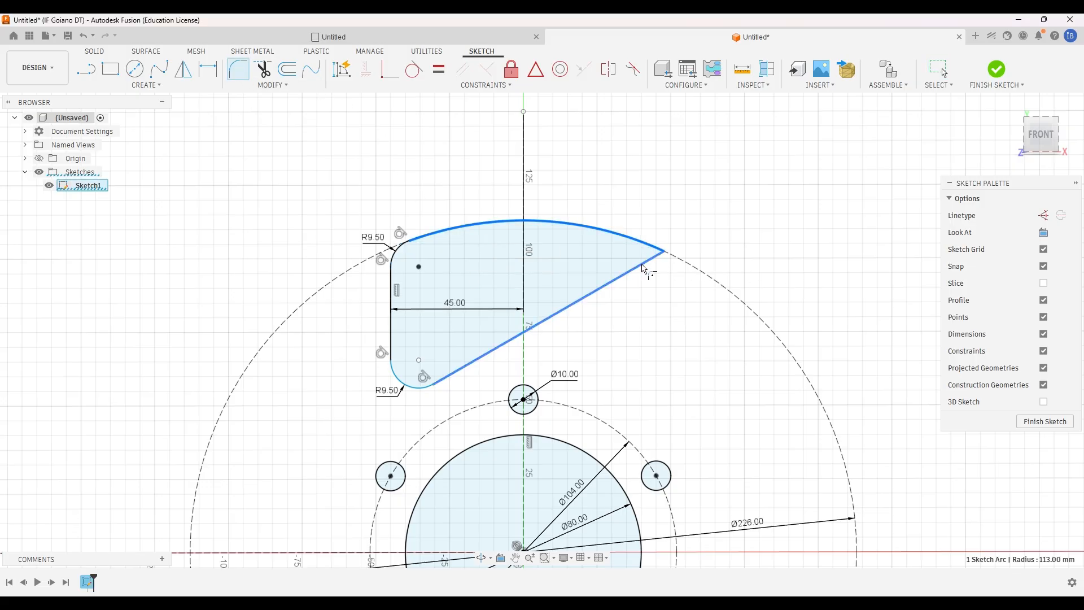
{"action": "left_click", "coordinate": [648, 261]}
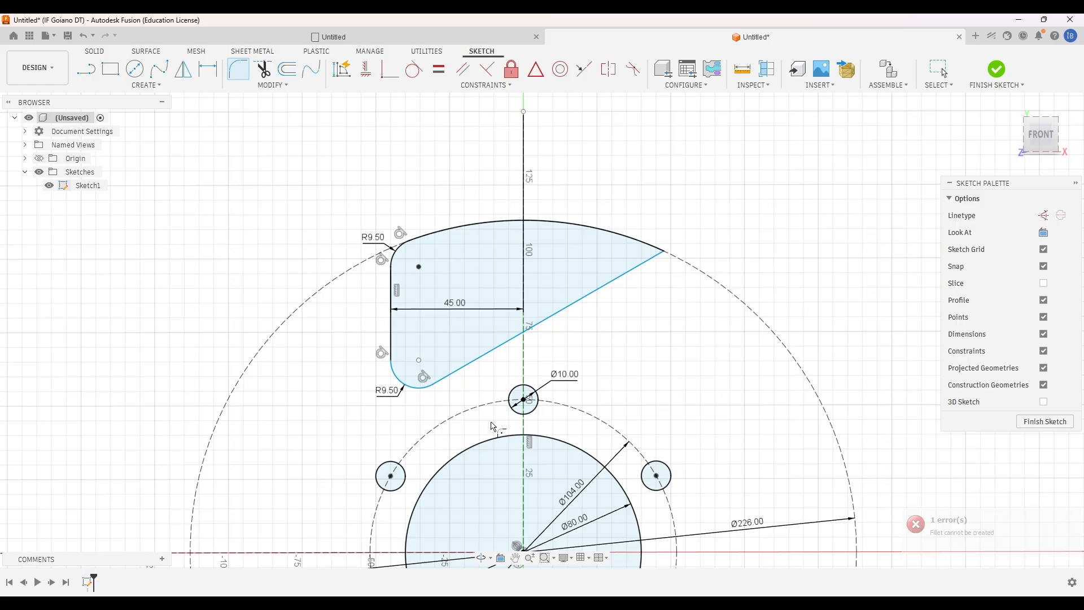
{"action": "left_click", "coordinate": [427, 381]}
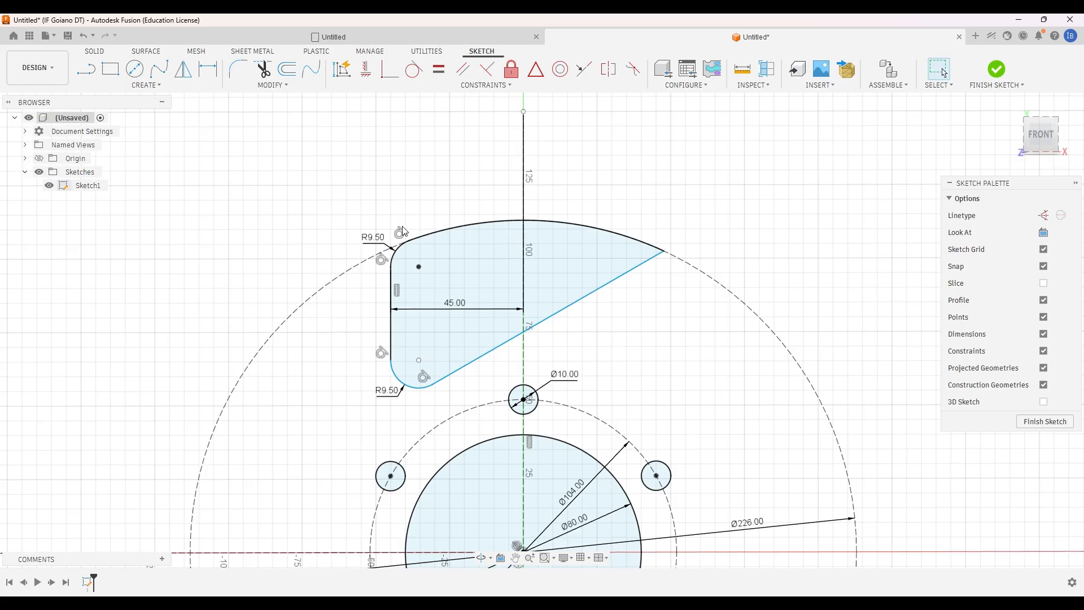
{"action": "key", "text": "Escape"}
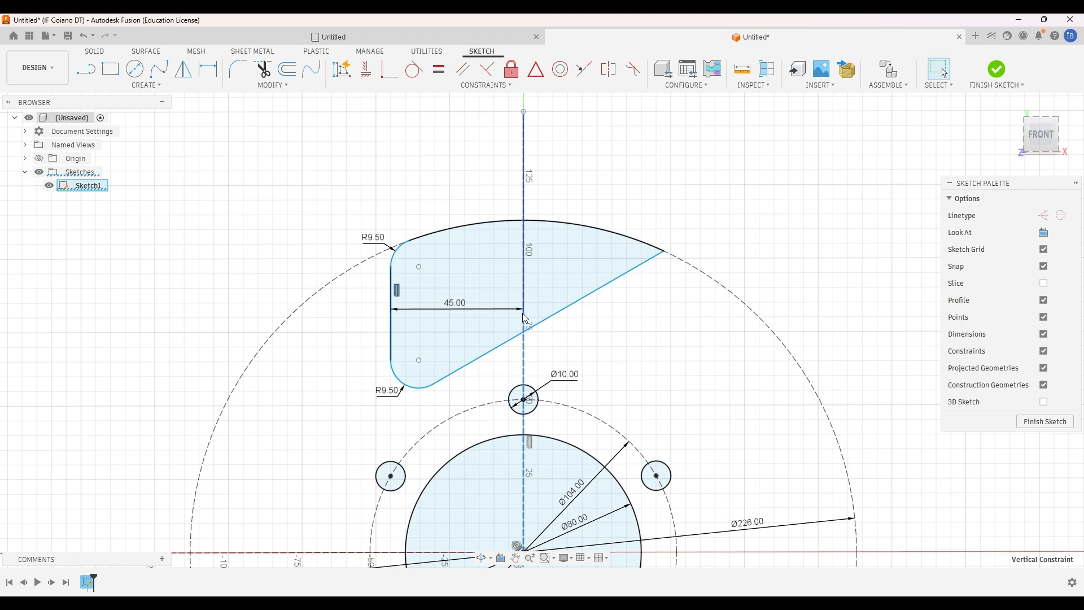
With the 226 mm construction circle removed, fillet the corner between the slot's outer arc and slanted line with a 9.5 mm radius.
{"action": "left_click", "coordinate": [238, 69]}
{"action": "left_click", "coordinate": [621, 236]}
{"action": "left_click", "coordinate": [614, 282]}
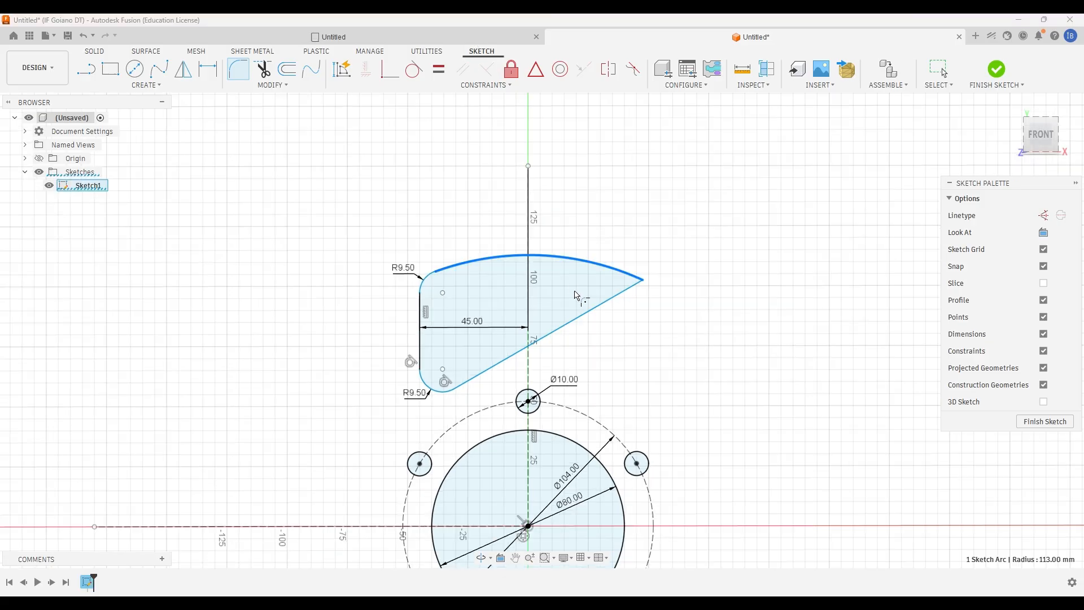
{"action": "scroll", "coordinate": [563, 322], "scroll_direction": "down", "scroll_amount": 2}
{"action": "scroll", "coordinate": [565, 328], "scroll_direction": "down", "scroll_amount": 2}
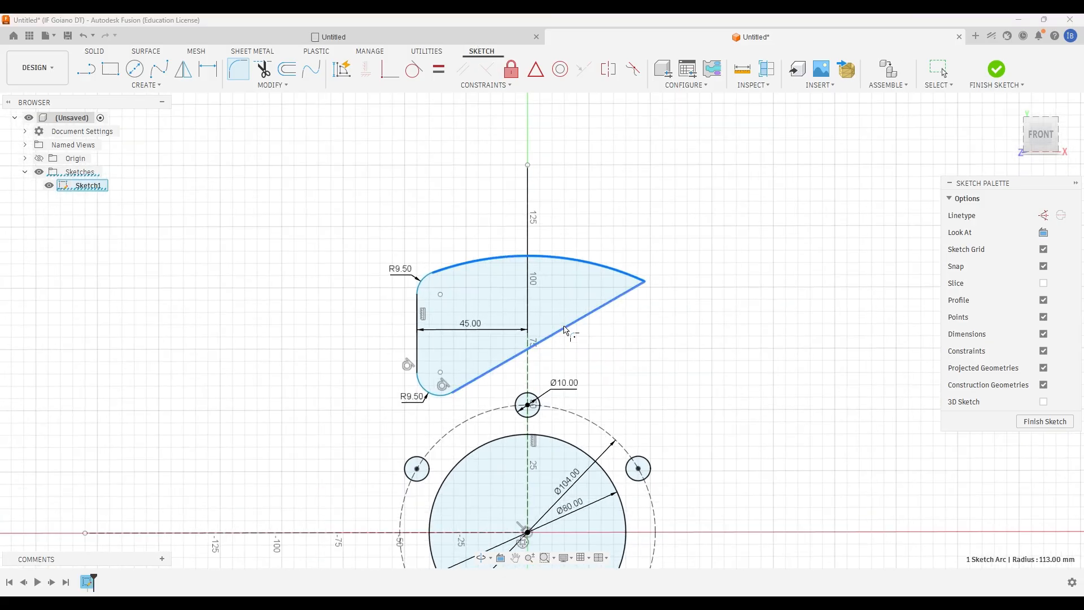
{"action": "scroll", "coordinate": [565, 333], "scroll_direction": "down", "scroll_amount": 1}
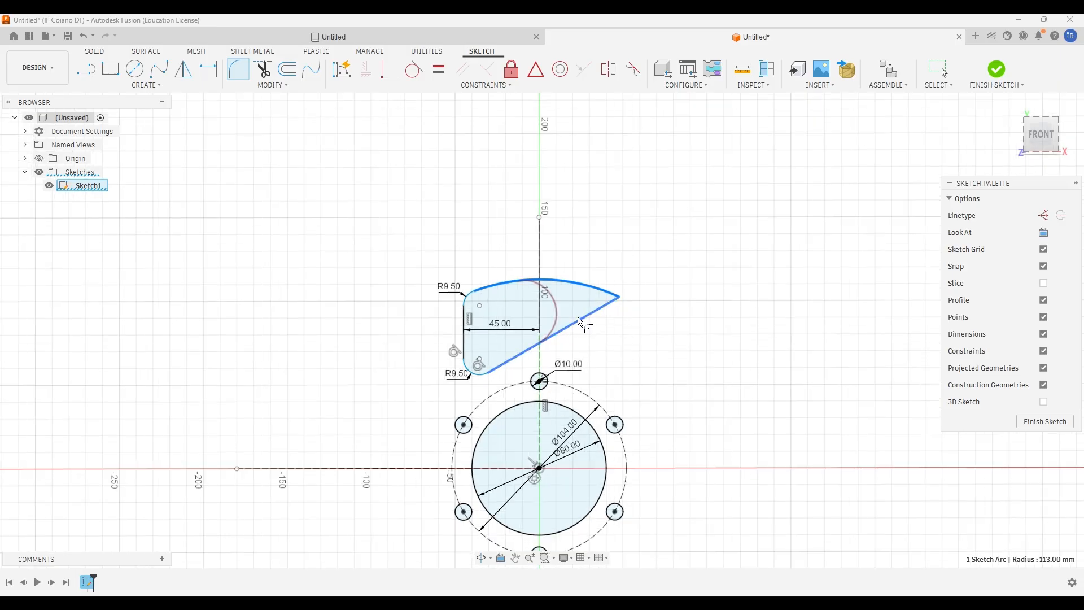
{"action": "left_click", "coordinate": [582, 327]}
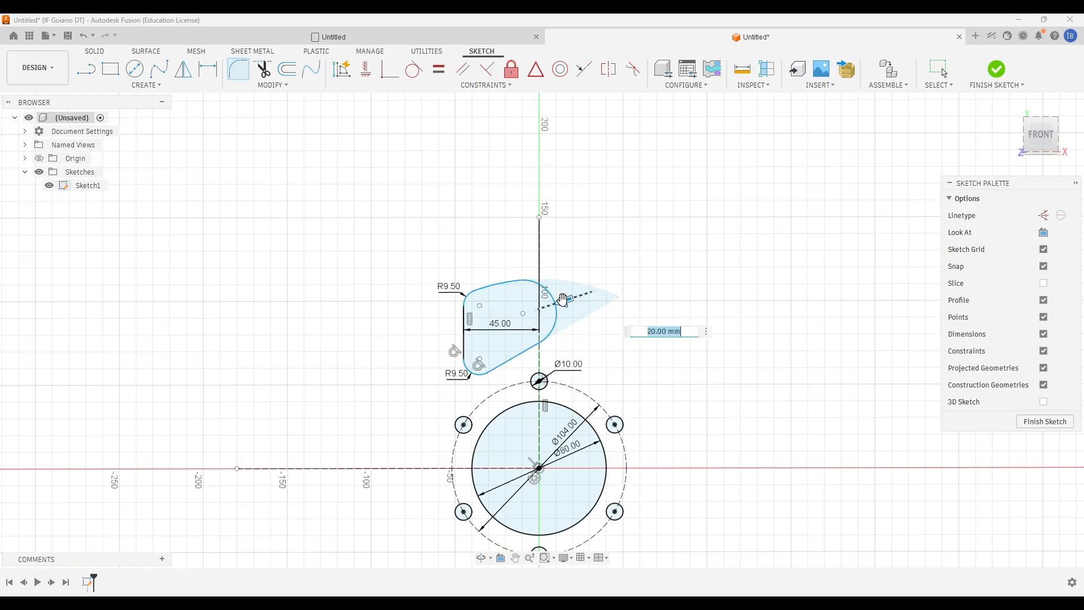
{"action": "type", "text": "9.5"}
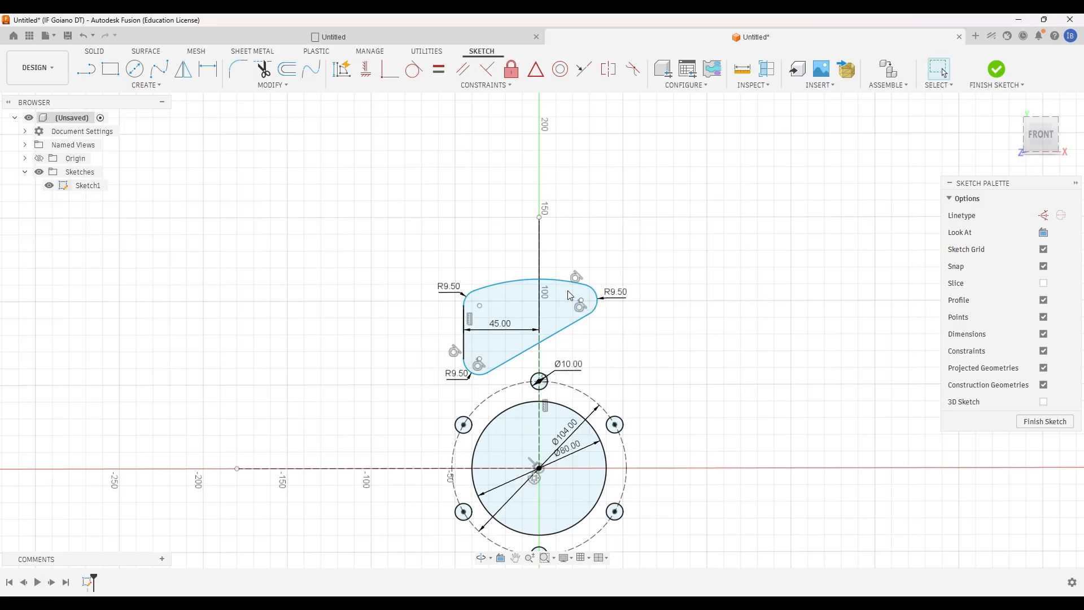
{"action": "key", "text": "Return"}
{"action": "scroll", "coordinate": [556, 299], "scroll_direction": "up", "scroll_amount": 1}
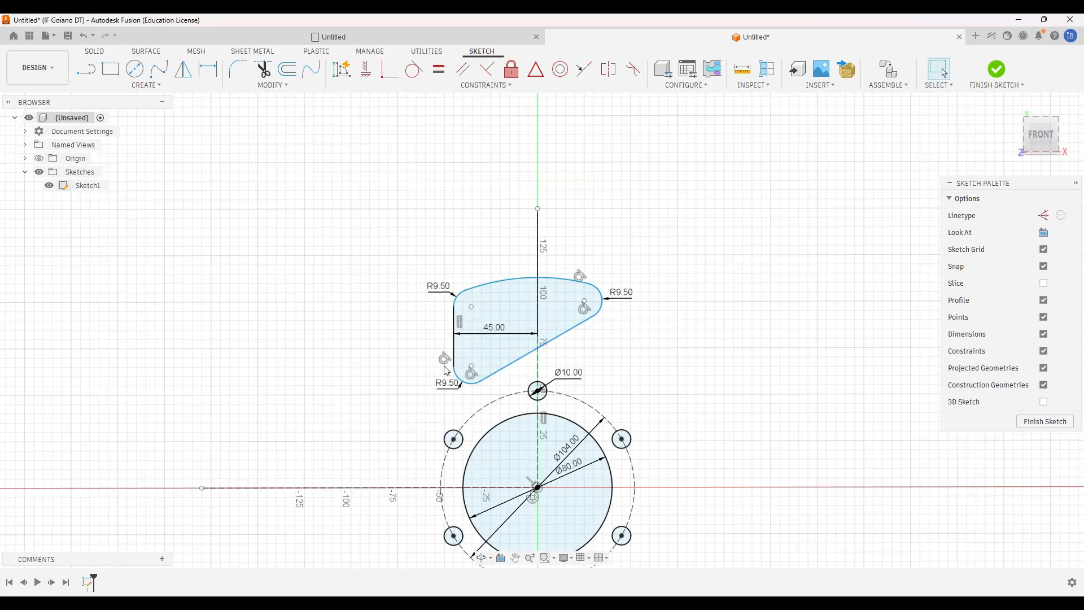
{"action": "scroll", "coordinate": [559, 376], "scroll_direction": "down", "scroll_amount": 1}
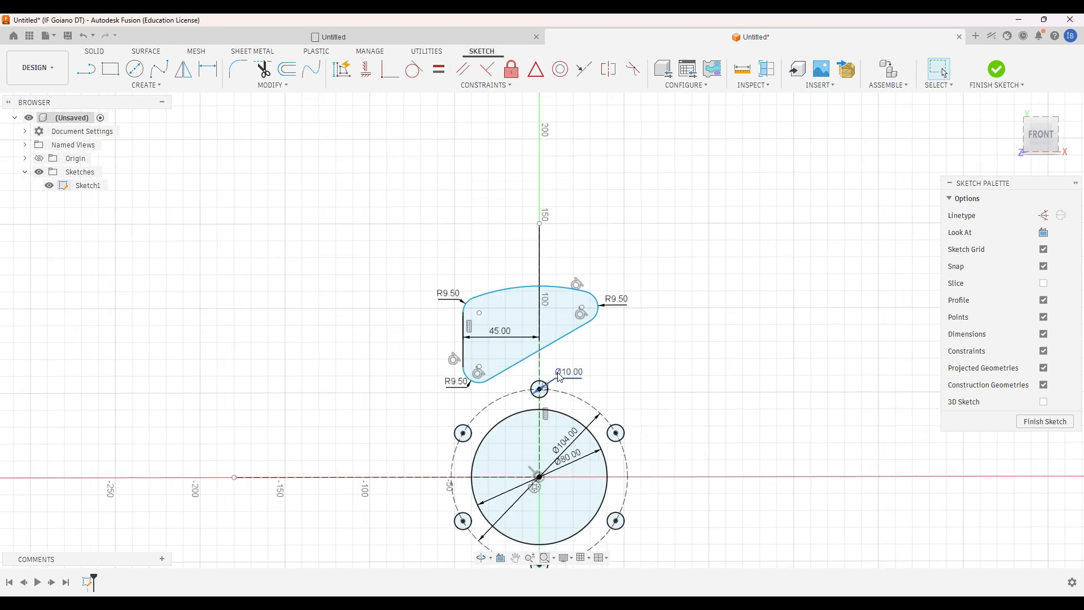
{"action": "scroll", "coordinate": [559, 375], "scroll_direction": "up", "scroll_amount": 2}
{"action": "scroll", "coordinate": [560, 375], "scroll_direction": "down", "scroll_amount": 3}
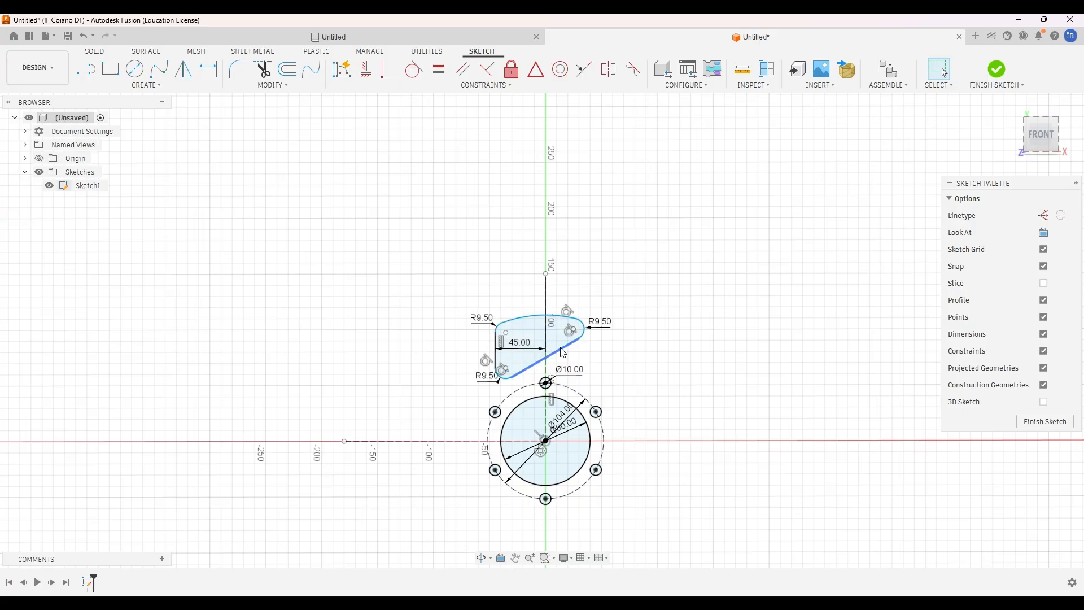
{"action": "scroll", "coordinate": [495, 350], "scroll_direction": "up", "scroll_amount": 1}
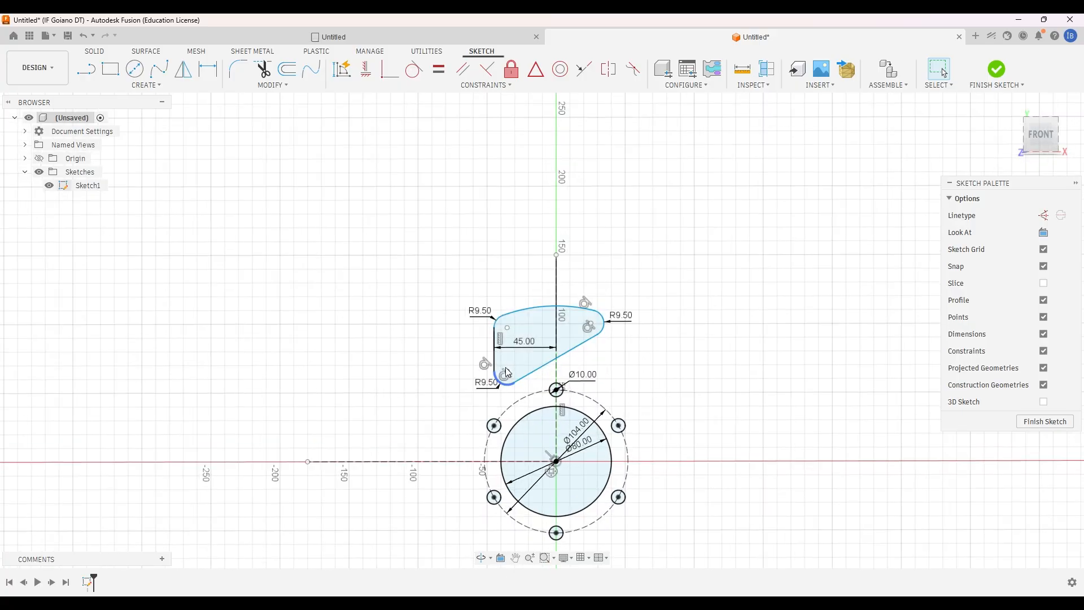
{"action": "scroll", "coordinate": [543, 386], "scroll_direction": "up", "scroll_amount": 1}
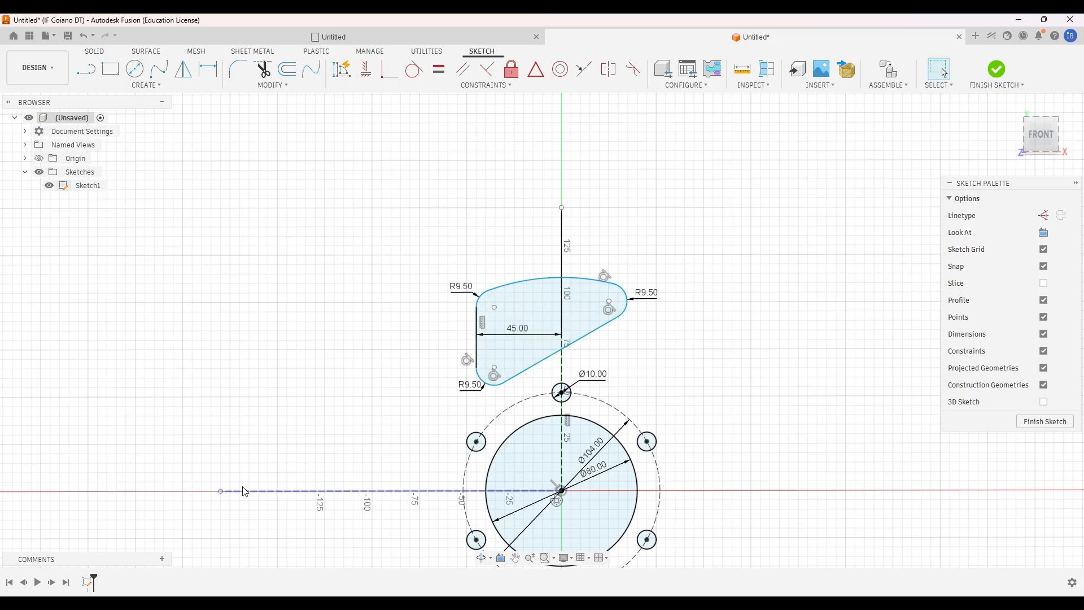
Draw a 226 mm circle centred on the origin along the slot's outer arc and convert it to construction geometry.
{"action": "left_click", "coordinate": [135, 69]}
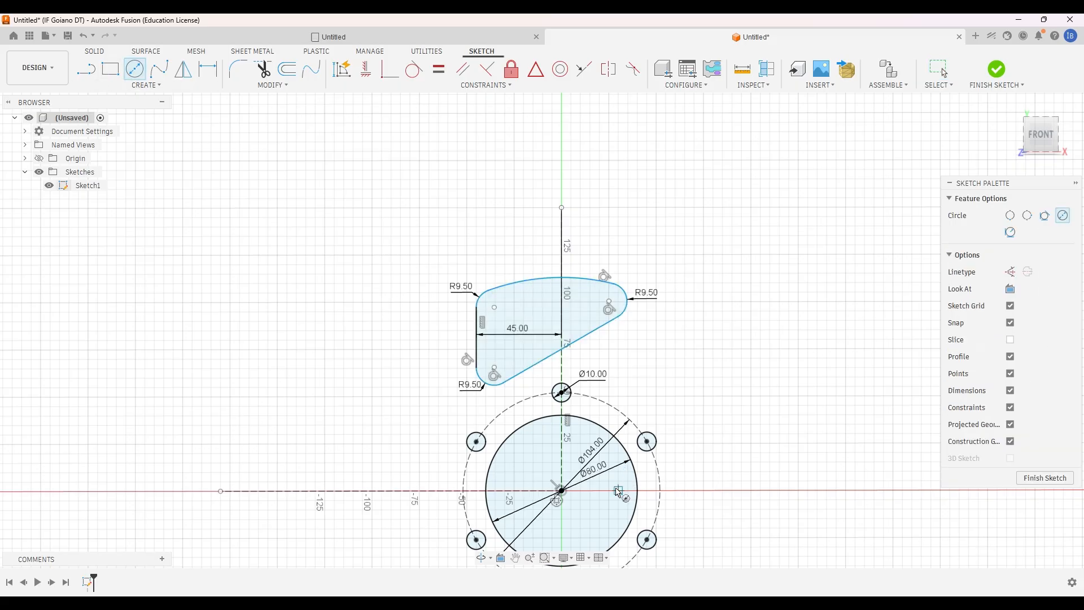
{"action": "left_click", "coordinate": [562, 491]}
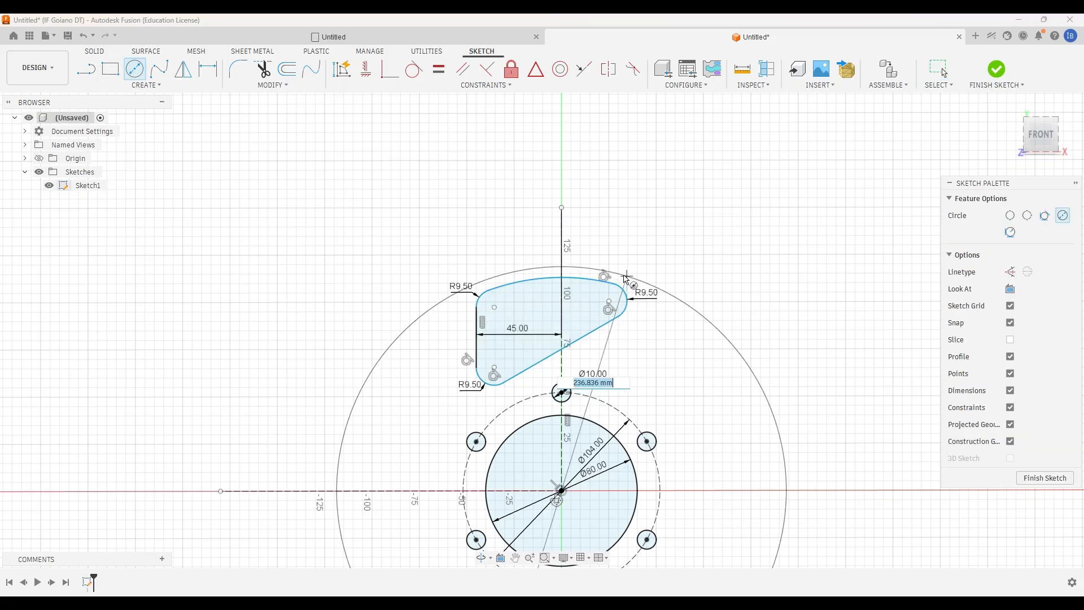
{"action": "left_click", "coordinate": [549, 282]}
{"action": "scroll", "coordinate": [556, 339], "scroll_direction": "down", "scroll_amount": 3}
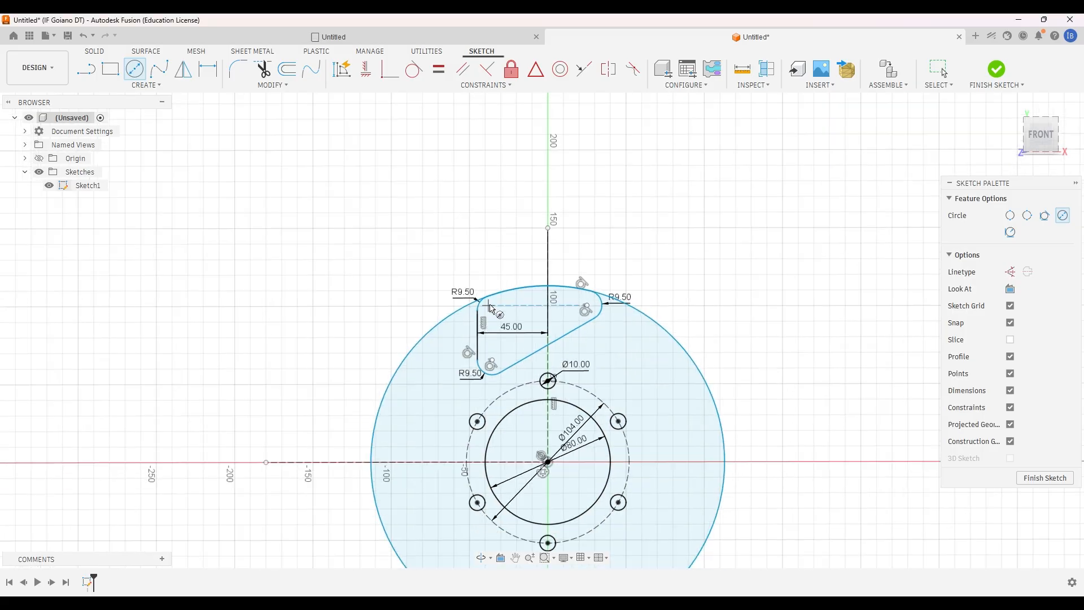
{"action": "scroll", "coordinate": [566, 384], "scroll_direction": "up", "scroll_amount": 1}
{"action": "scroll", "coordinate": [566, 384], "scroll_direction": "up", "scroll_amount": 1}
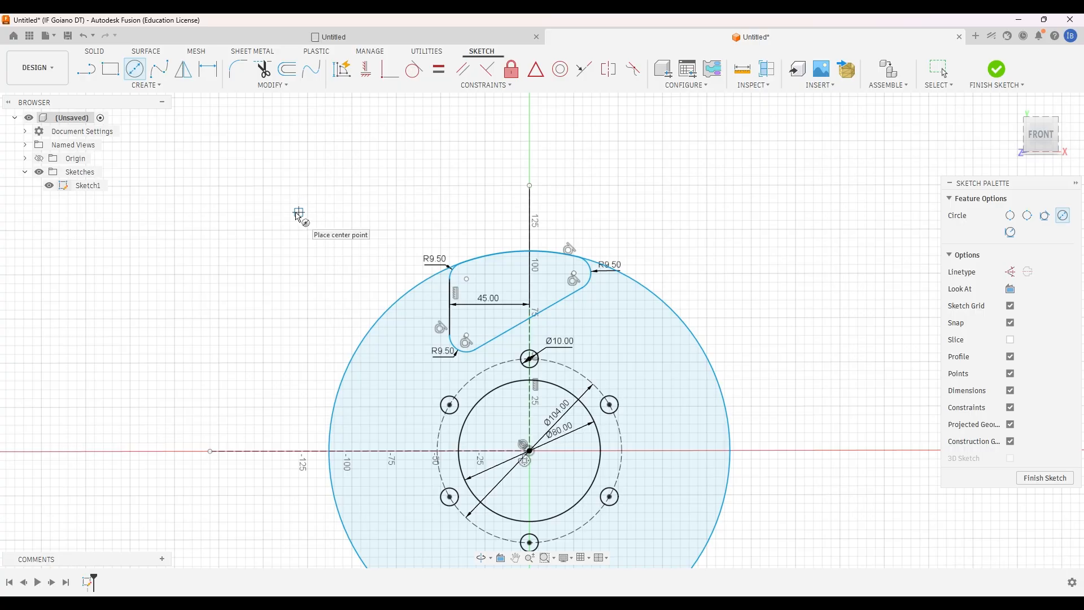
{"action": "key", "text": "Escape"}
{"action": "left_click", "coordinate": [669, 309]}
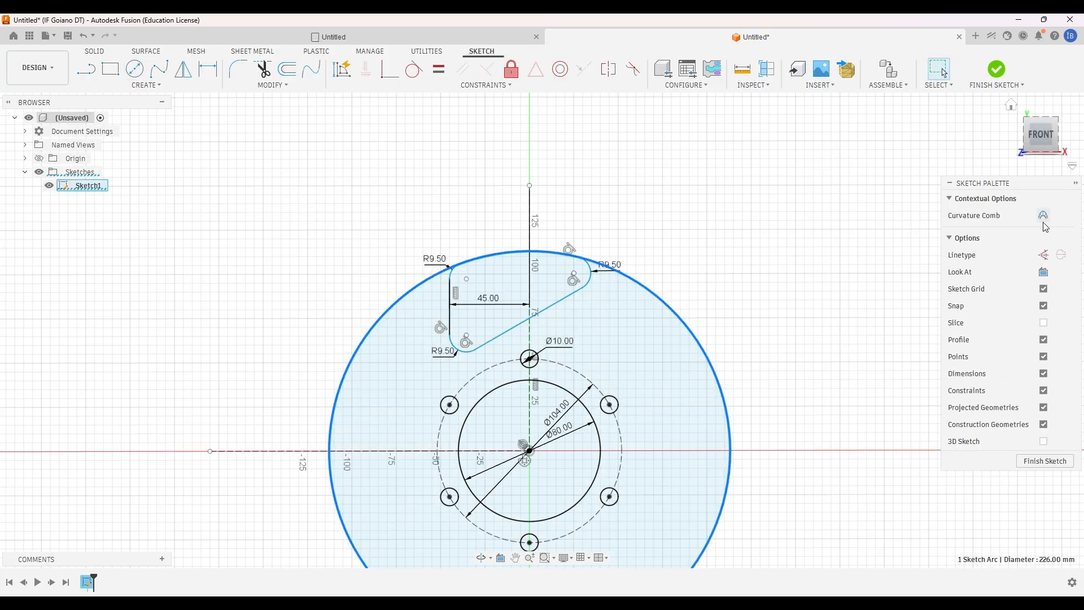
{"action": "left_click", "coordinate": [1043, 254]}
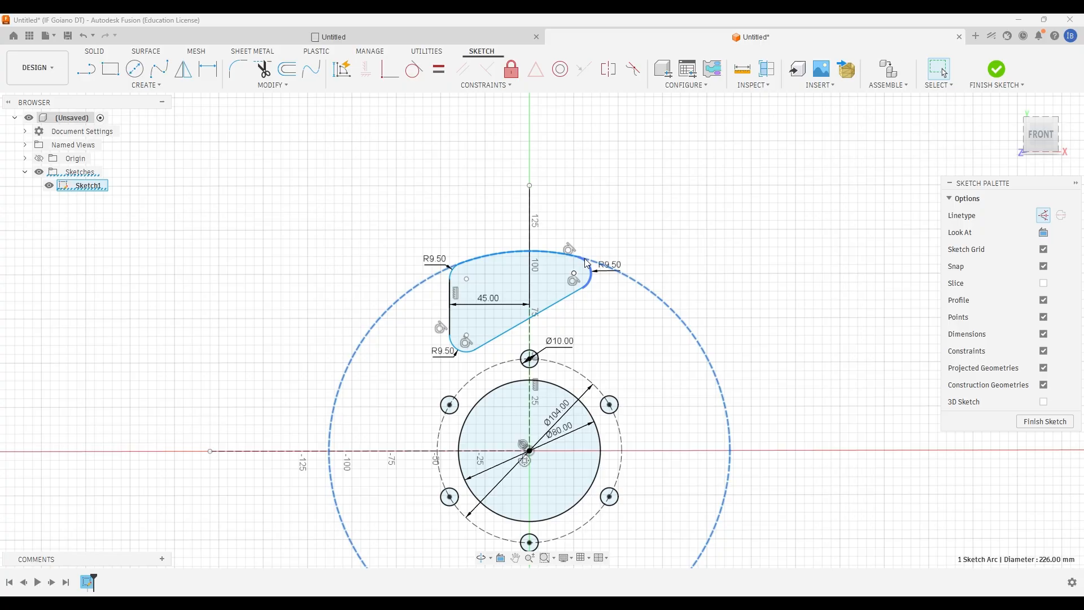
Switch the 226 mm circle along the slot's outer arc to normal geometry and back to construction.
{"action": "left_click", "coordinate": [677, 231]}
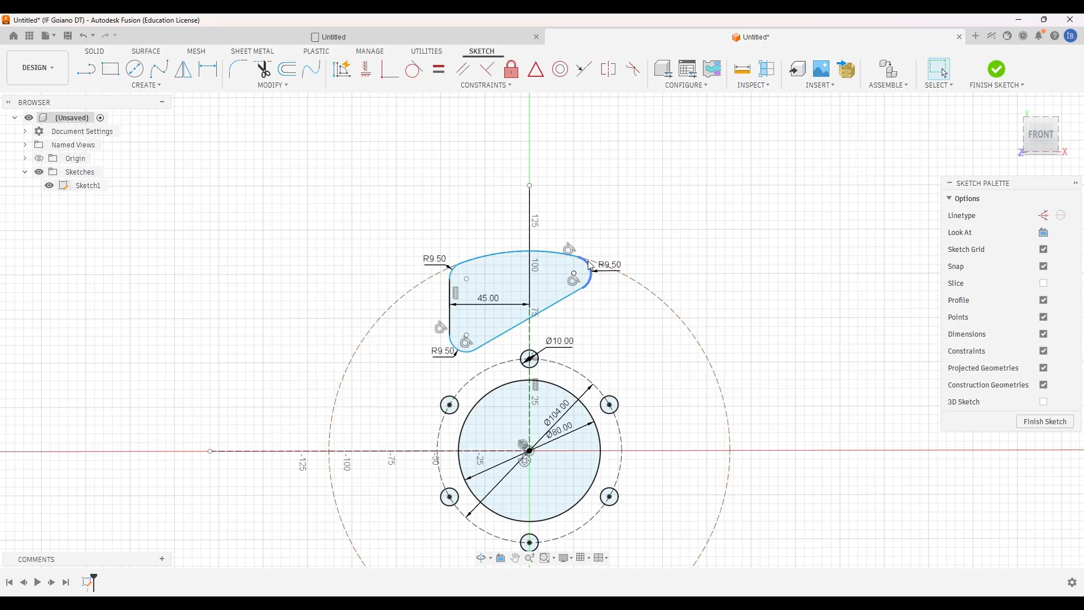
{"action": "scroll", "coordinate": [591, 266], "scroll_direction": "up", "scroll_amount": 3}
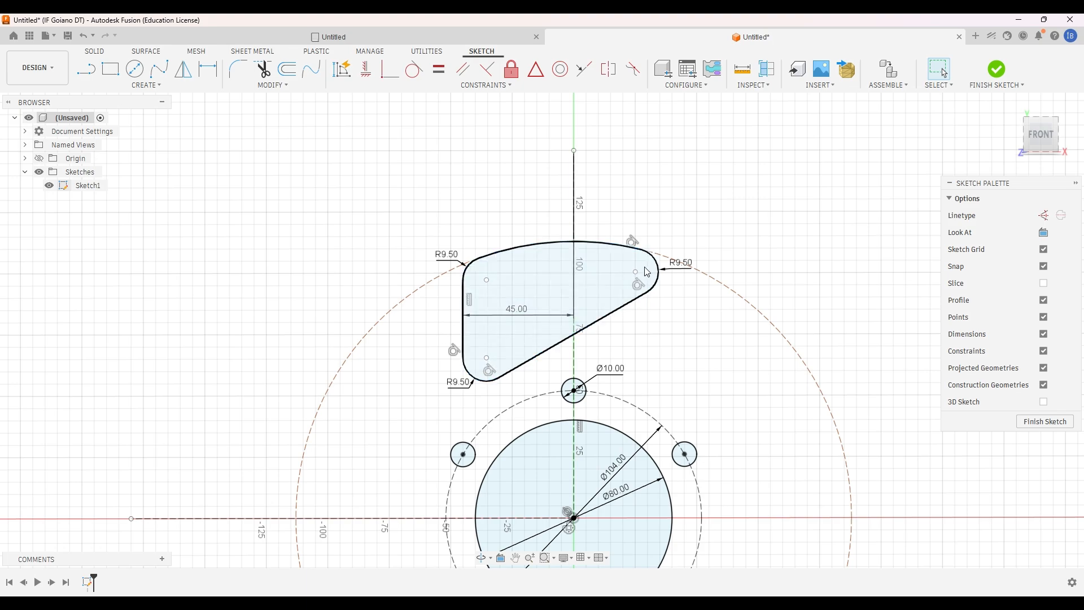
{"action": "scroll", "coordinate": [649, 321], "scroll_direction": "down", "scroll_amount": 5}
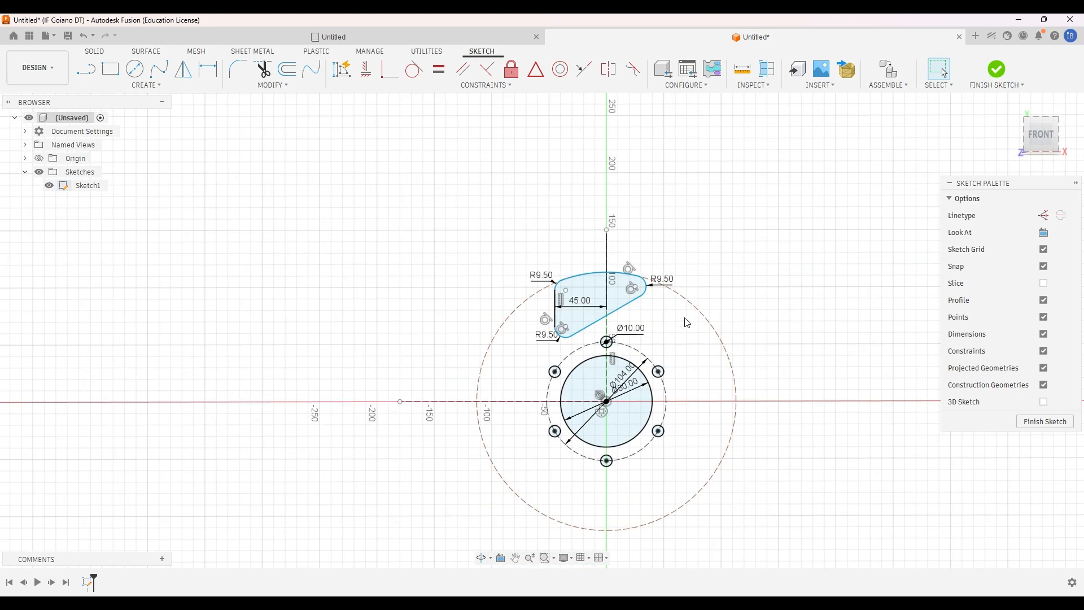
{"action": "scroll", "coordinate": [687, 323], "scroll_direction": "up", "scroll_amount": 3}
{"action": "left_click", "coordinate": [691, 302]}
{"action": "left_click", "coordinate": [1045, 253]}
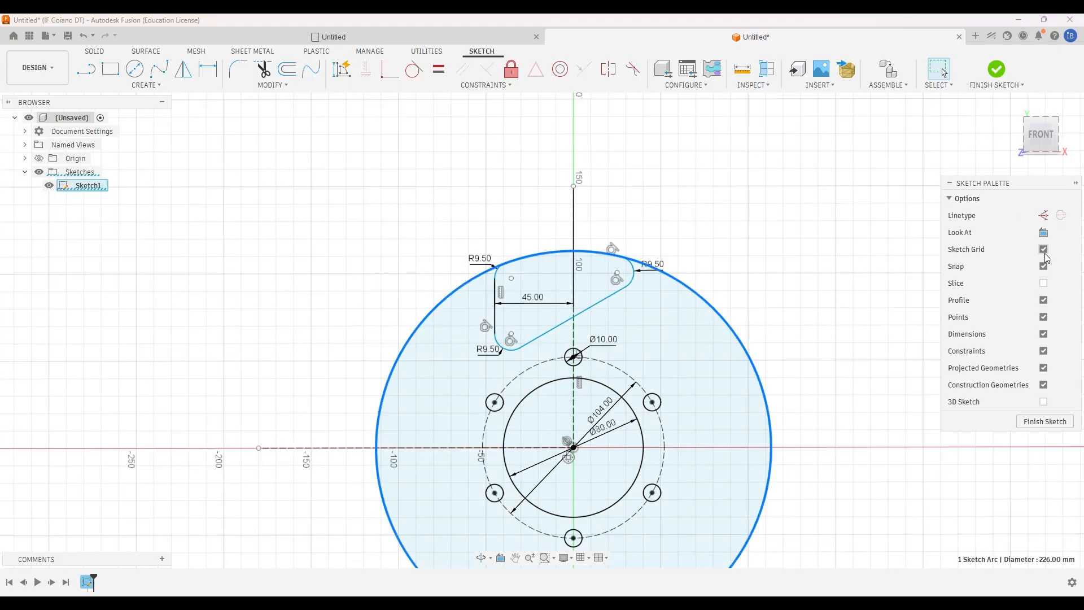
{"action": "left_click", "coordinate": [1044, 215]}
{"action": "left_click", "coordinate": [823, 230]}
{"action": "scroll", "coordinate": [558, 273], "scroll_direction": "down", "scroll_amount": 1}
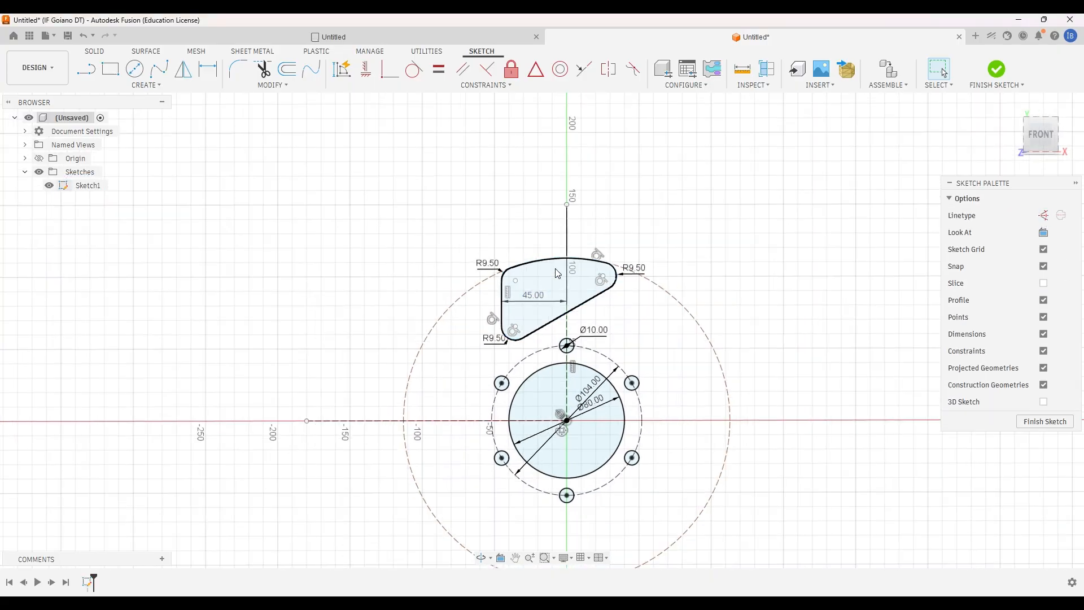
{"action": "scroll", "coordinate": [611, 276], "scroll_direction": "up", "scroll_amount": 3}
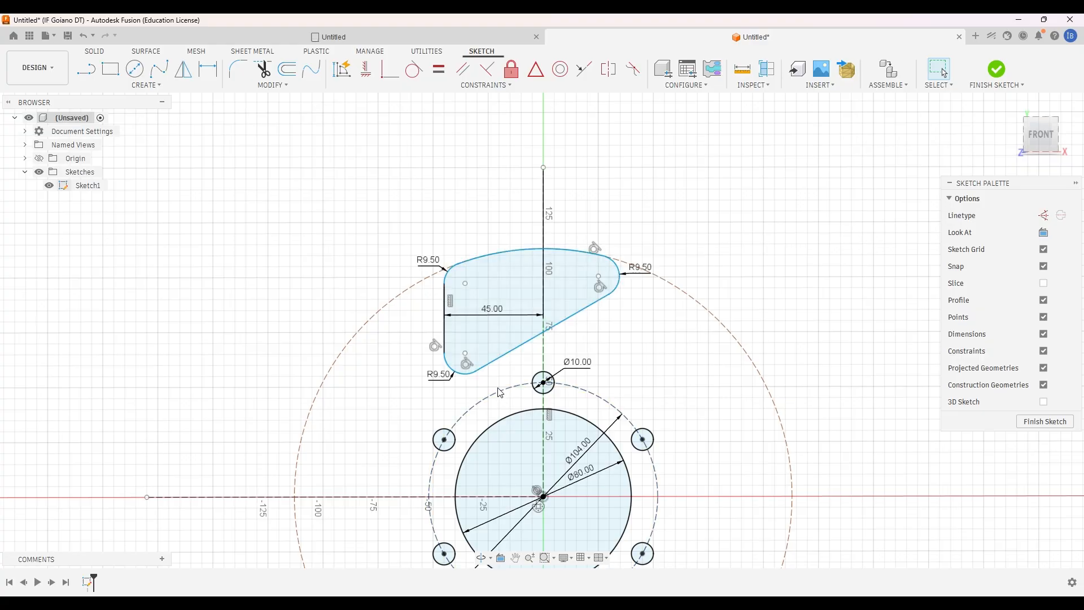
{"action": "scroll", "coordinate": [501, 293], "scroll_direction": "down", "scroll_amount": 1}
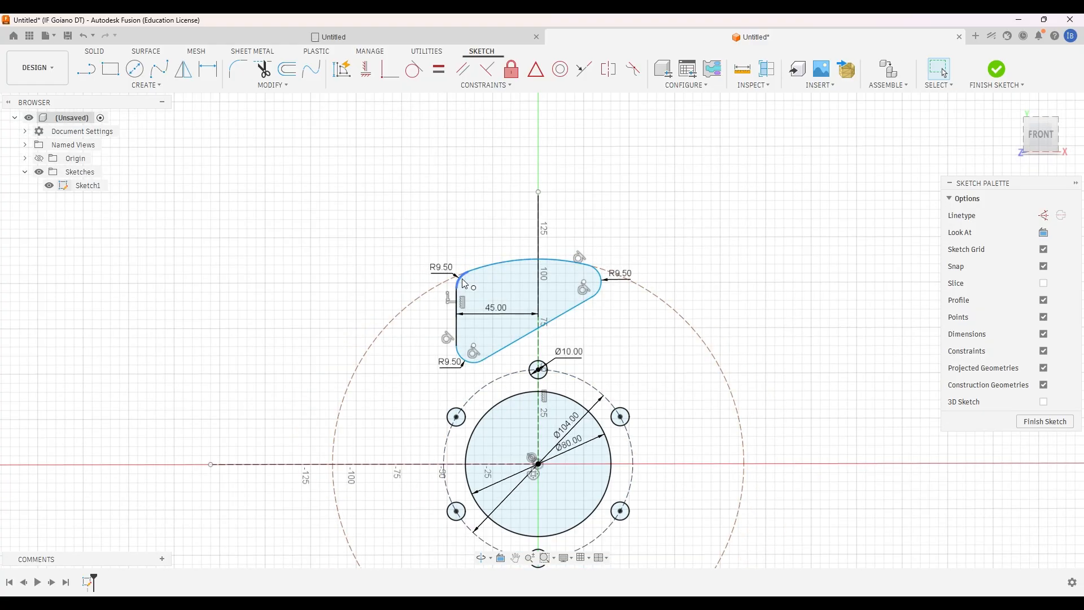
{"action": "left_click", "coordinate": [493, 308]}
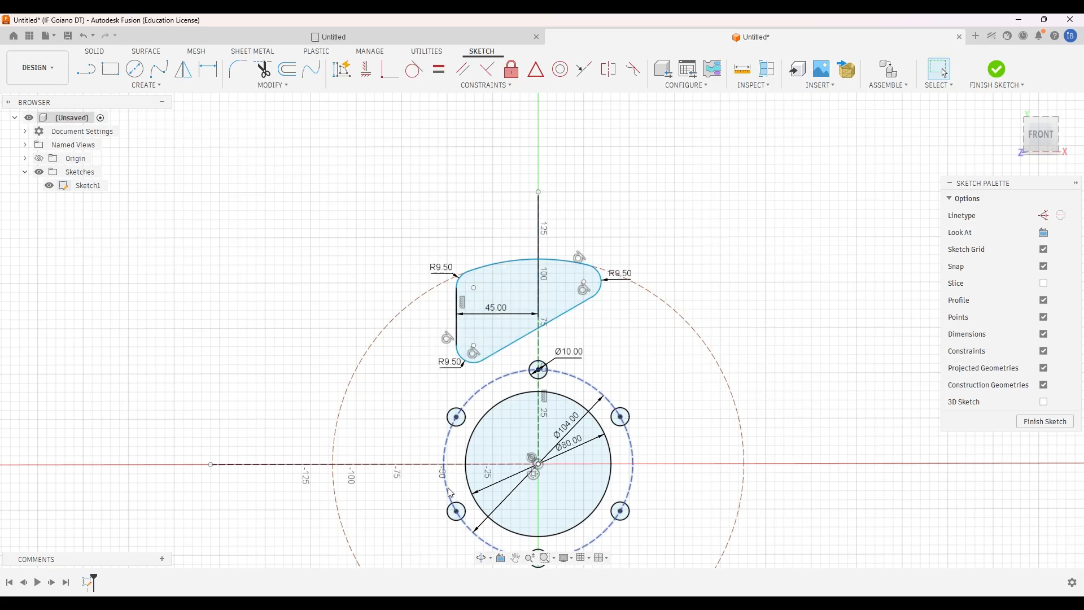
{"action": "left_click", "coordinate": [480, 271]}
{"action": "key", "text": "Escape"}
{"action": "scroll", "coordinate": [466, 276], "scroll_direction": "up", "scroll_amount": 1}
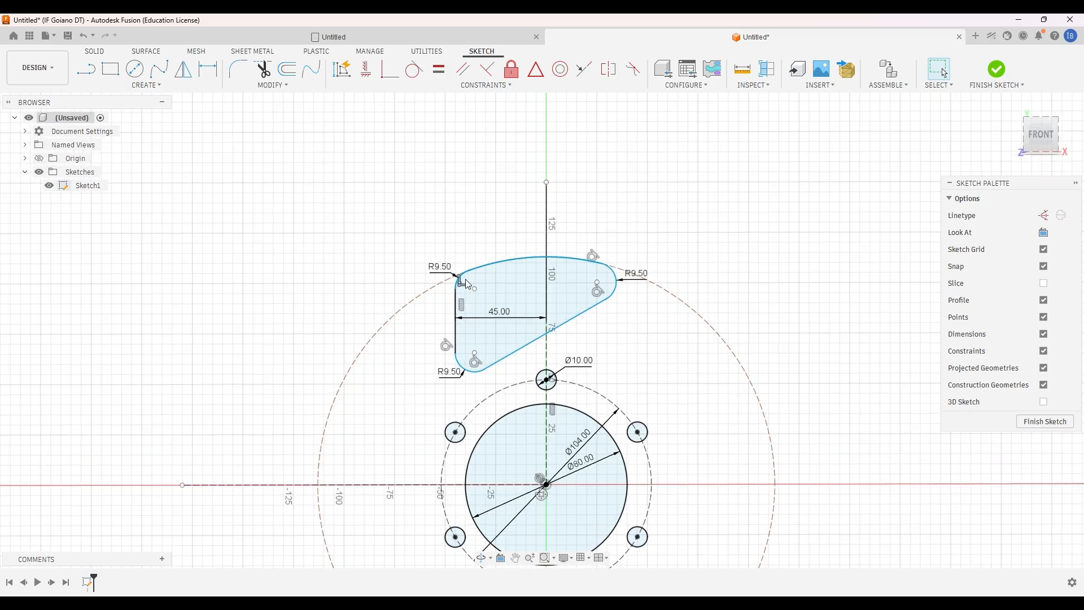
{"action": "scroll", "coordinate": [468, 284], "scroll_direction": "up", "scroll_amount": 1}
Create a full circular pattern of the filleted slot's entire outline around the 226 mm circle's centre with a quantity of 6.
{"action": "left_click", "coordinate": [459, 277]}
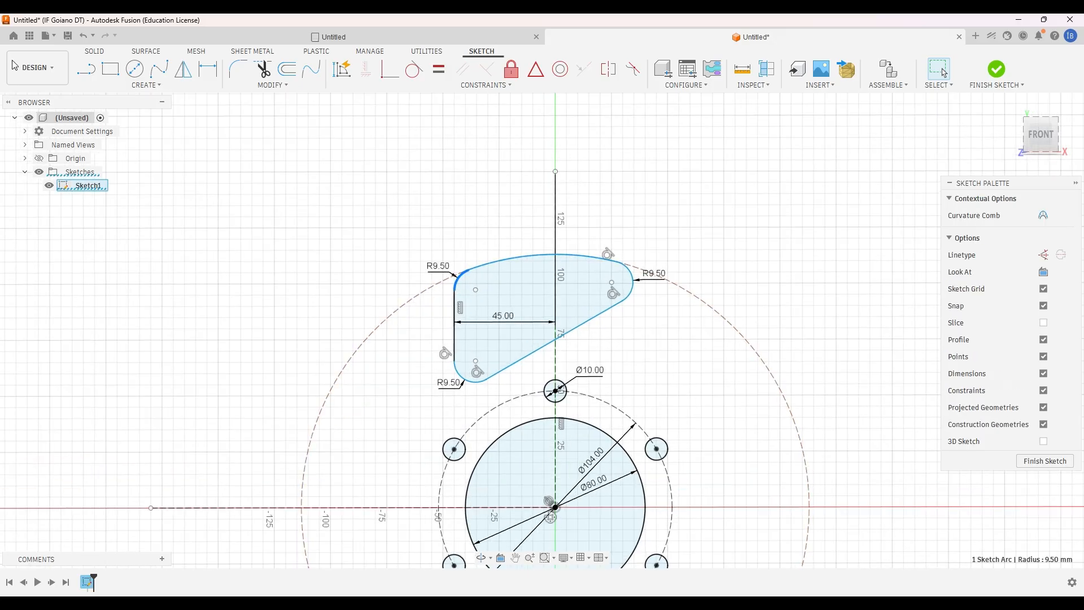
{"action": "left_click", "coordinate": [147, 85]}
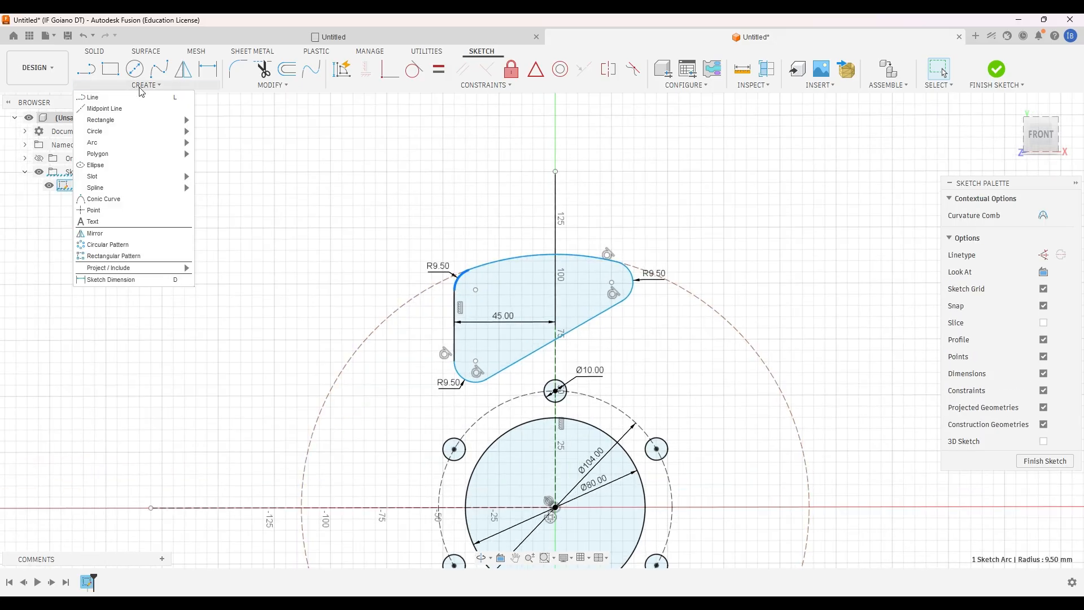
{"action": "left_click", "coordinate": [100, 246]}
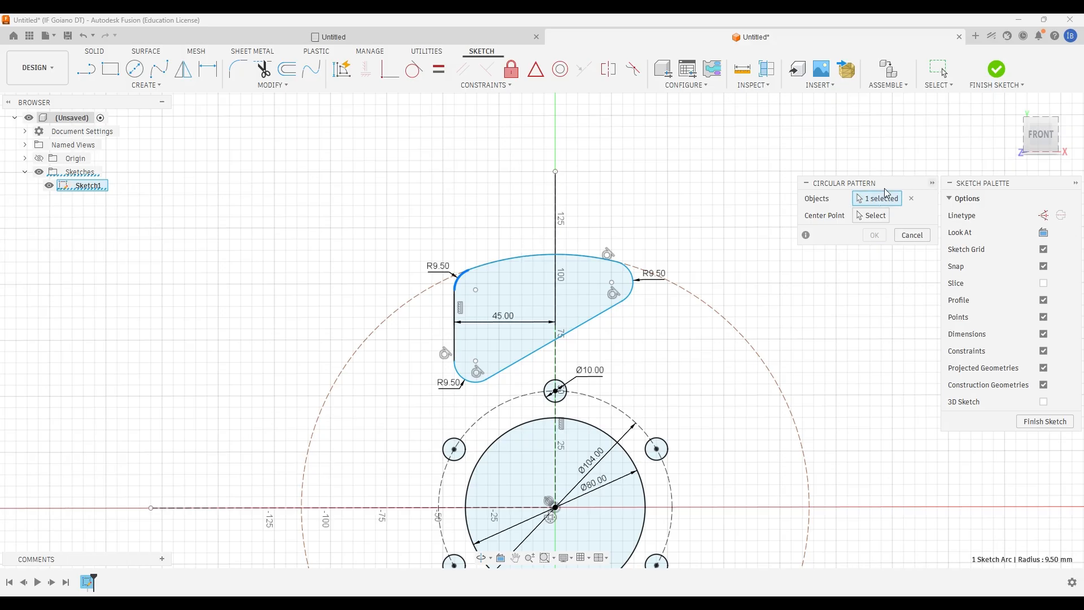
{"action": "left_click", "coordinate": [508, 258]}
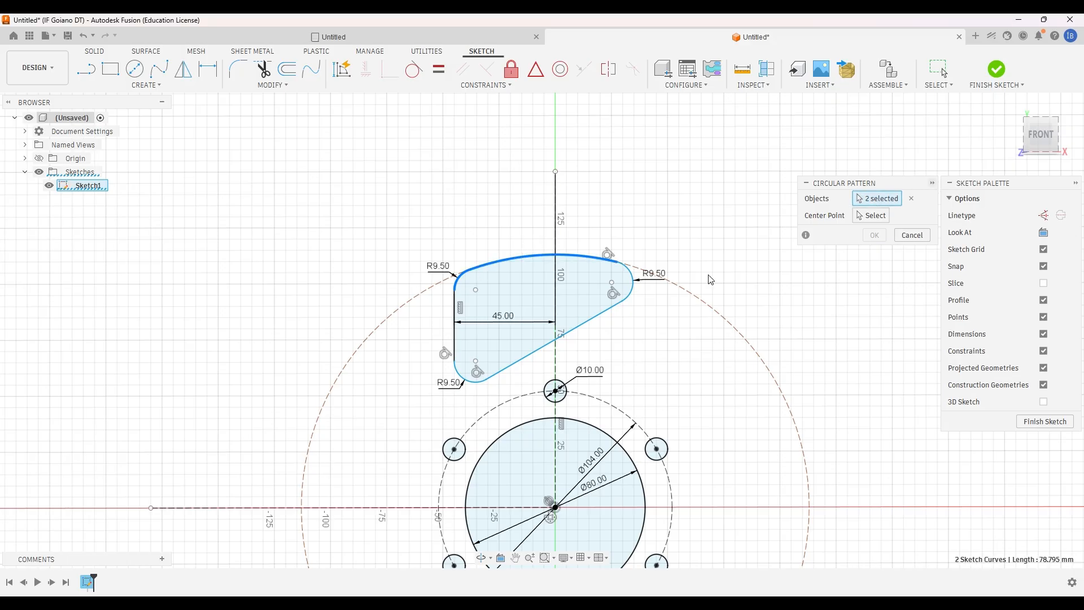
{"action": "left_click", "coordinate": [634, 282]}
{"action": "left_click", "coordinate": [599, 318]}
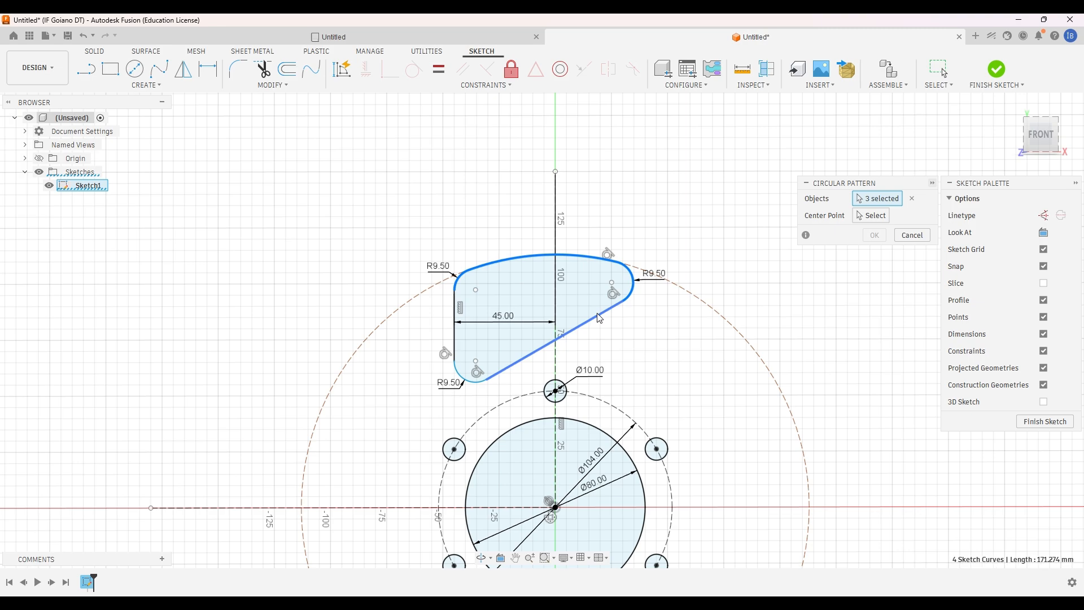
{"action": "left_click", "coordinate": [492, 337]}
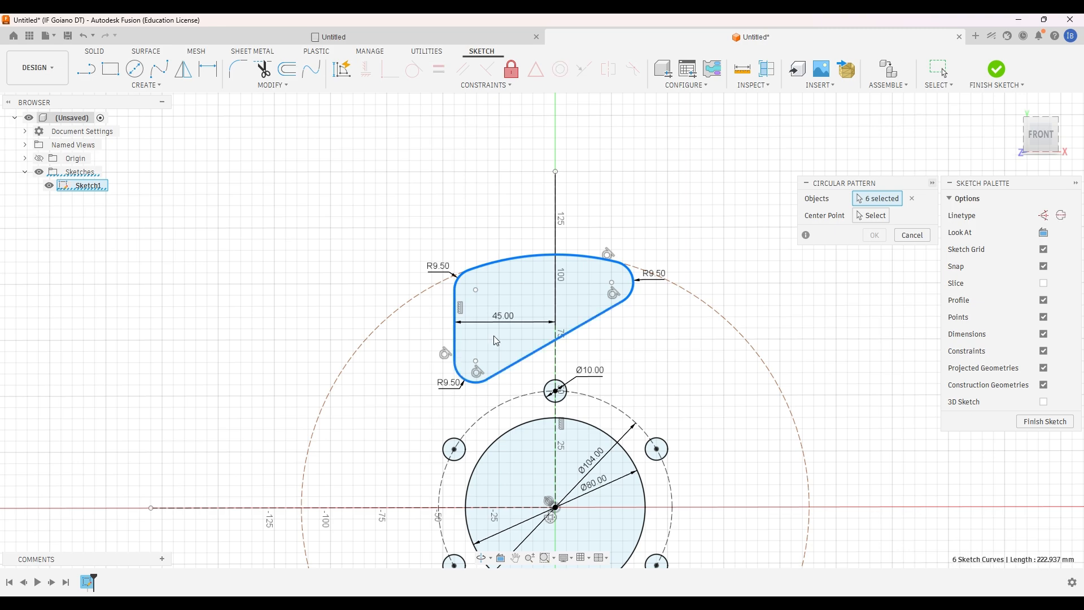
{"action": "left_click", "coordinate": [866, 215]}
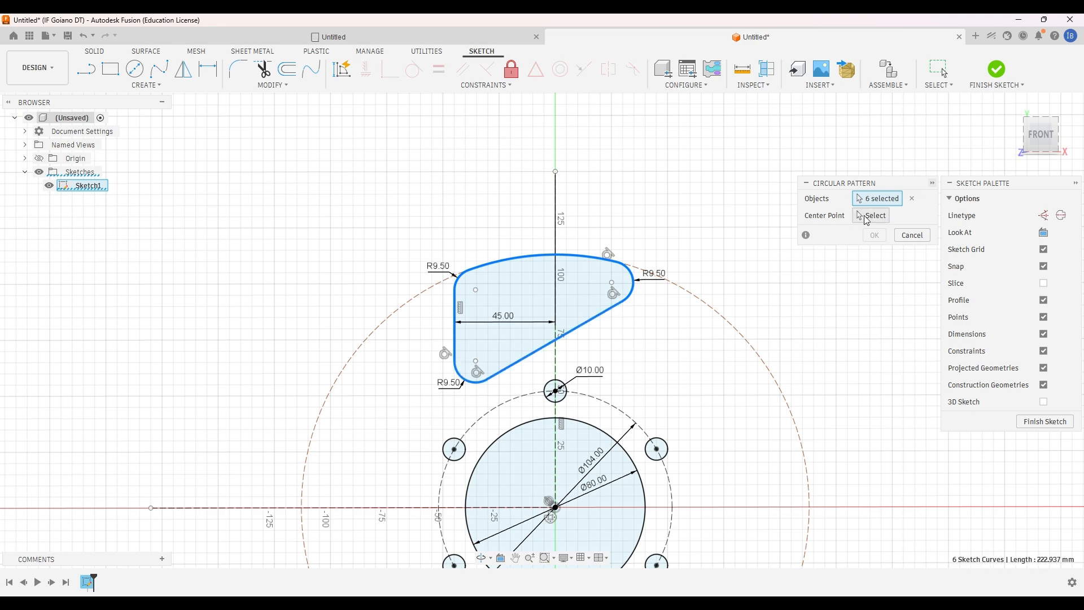
{"action": "left_click", "coordinate": [690, 295]}
{"action": "left_click_drag", "start_coordinate": [871, 267], "coordinate": [830, 268]}
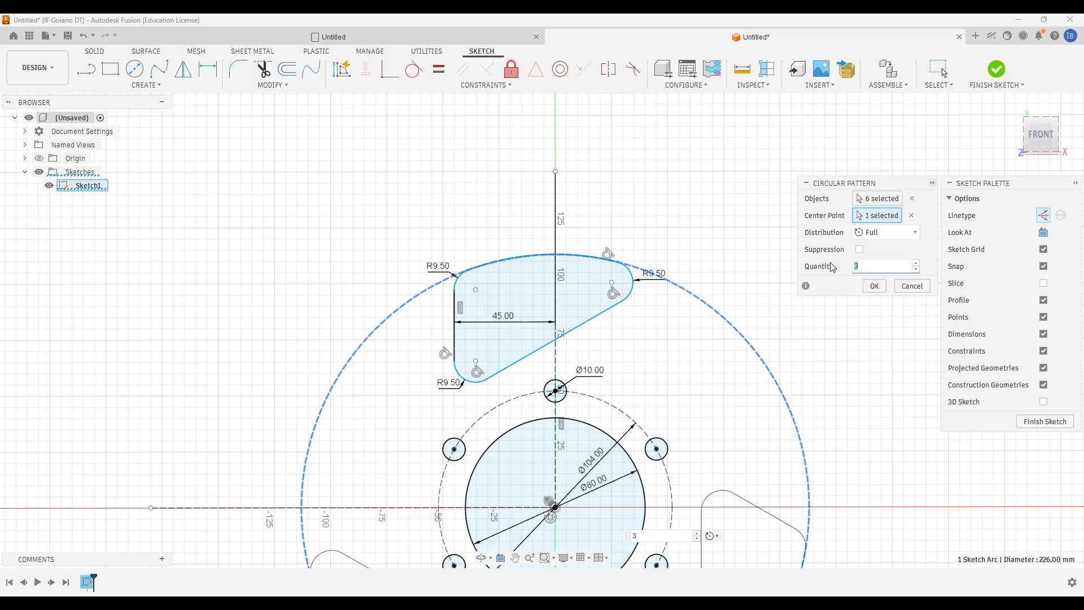
{"action": "type", "text": "6"}
{"action": "left_click", "coordinate": [874, 286]}
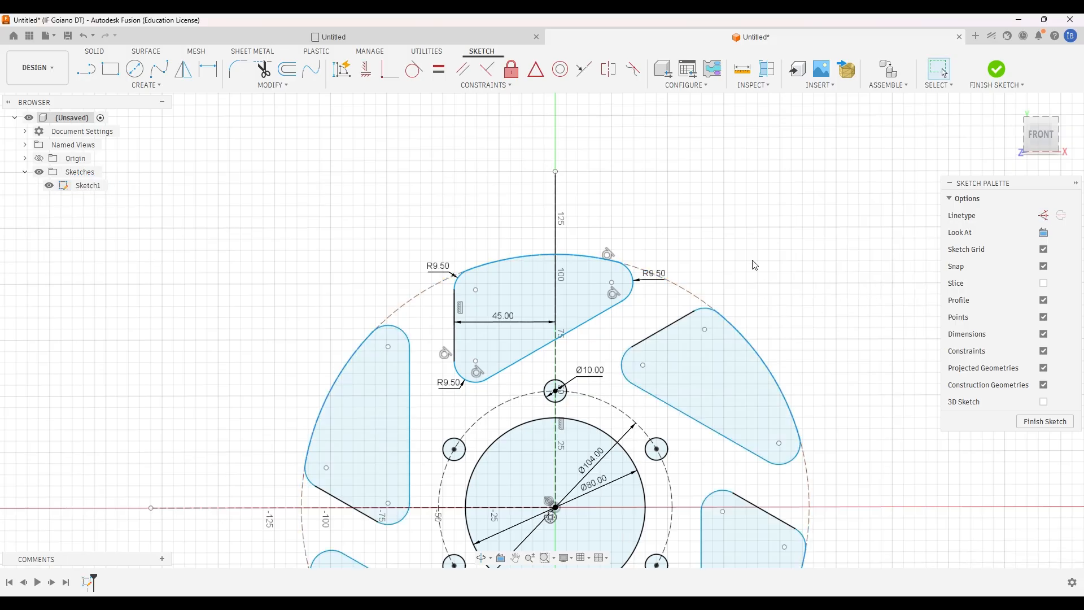
Examine the patterned slots and compare them with the PDF drawing in iLovePDF, checking the dimensions around the chainring's teeth.
{"action": "scroll", "coordinate": [755, 265], "scroll_direction": "down", "scroll_amount": 3}
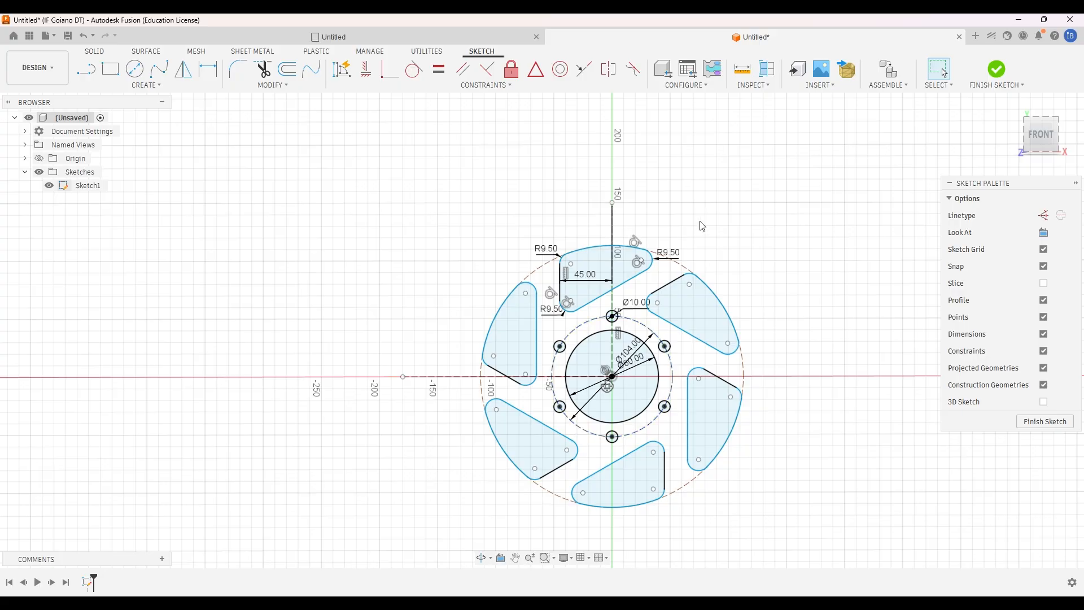
{"action": "scroll", "coordinate": [706, 232], "scroll_direction": "up", "scroll_amount": 2}
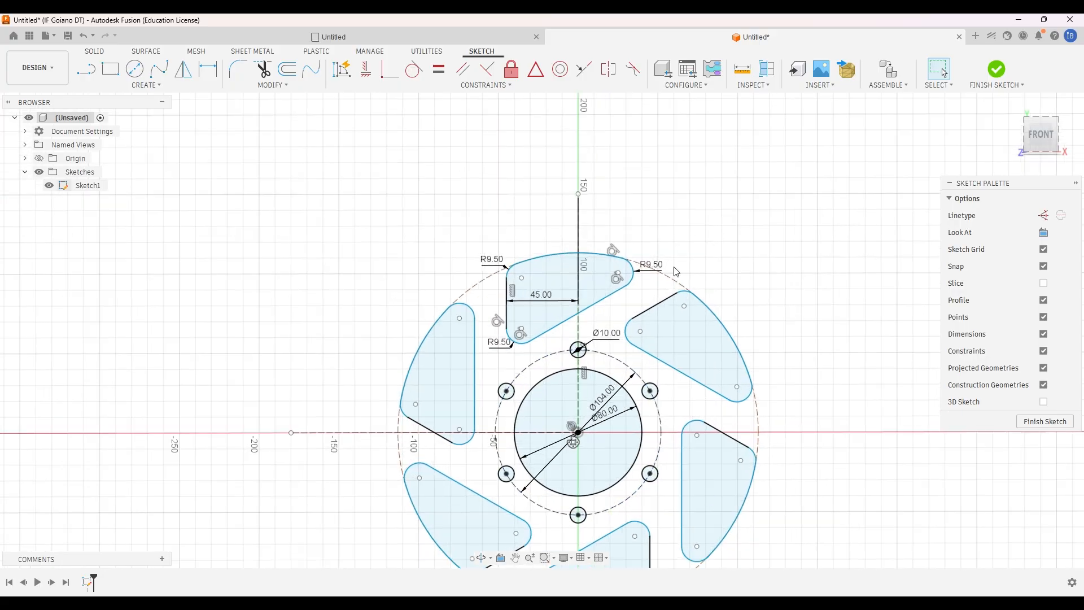
{"action": "scroll", "coordinate": [542, 164], "scroll_direction": "down", "scroll_amount": 1}
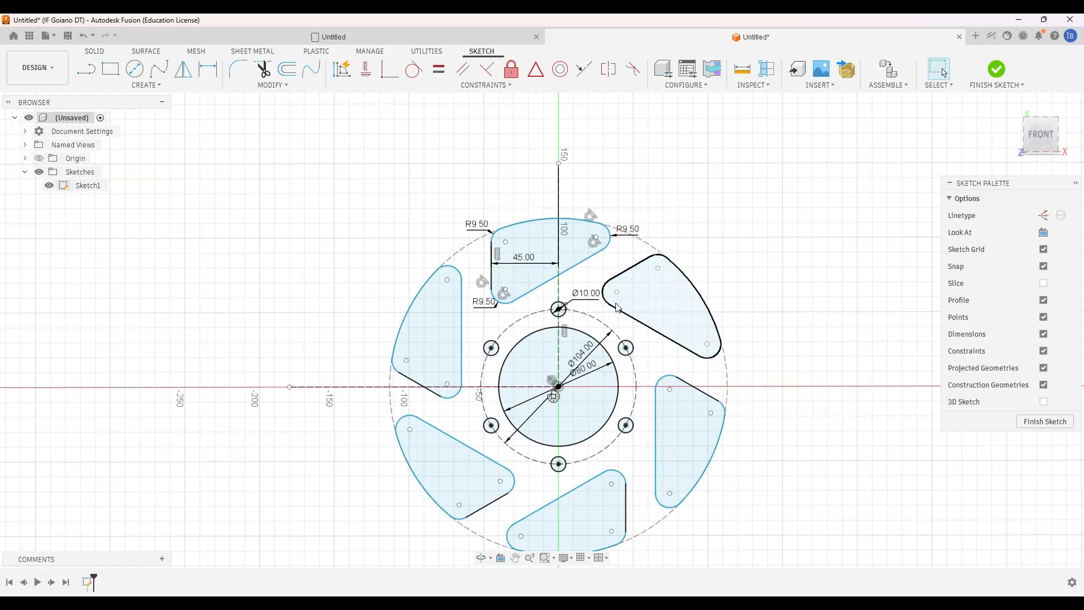
{"action": "scroll", "coordinate": [609, 545], "scroll_direction": "up", "scroll_amount": 1}
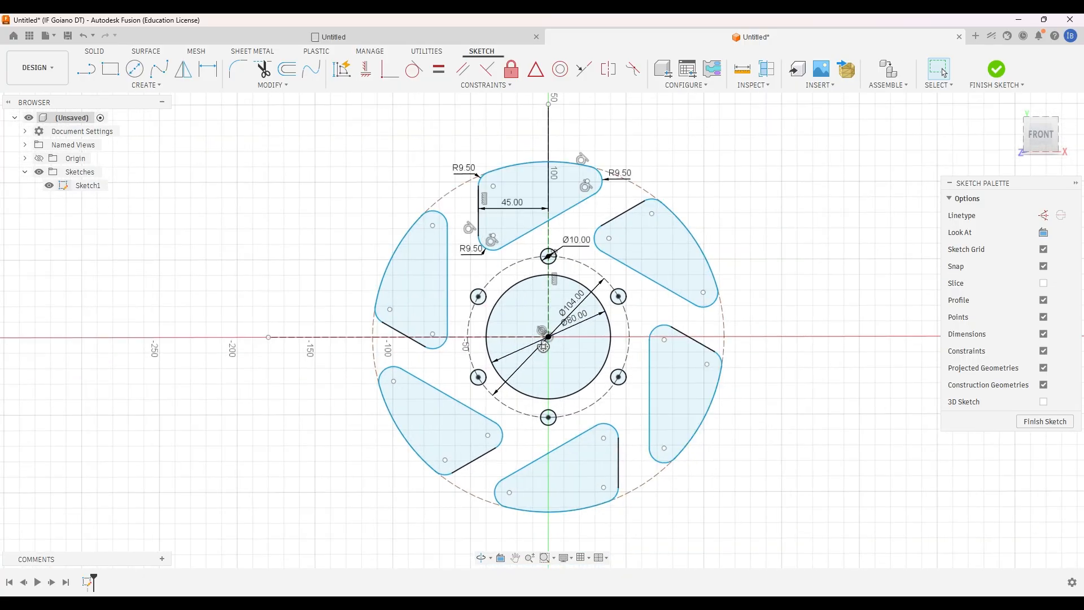
{"action": "left_click", "coordinate": [680, 603]}
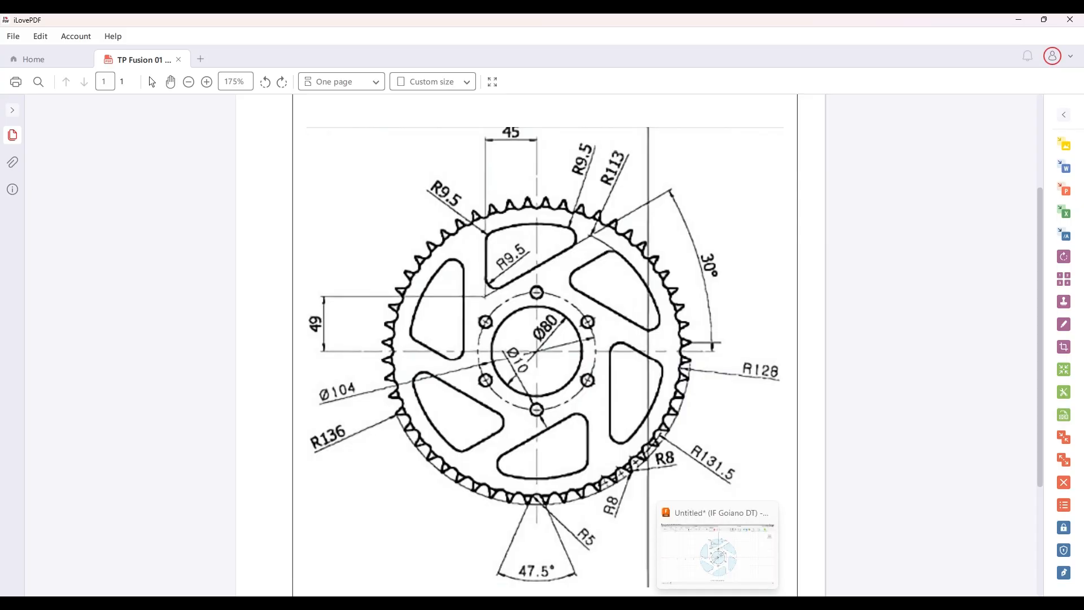
{"action": "left_click", "coordinate": [718, 603]}
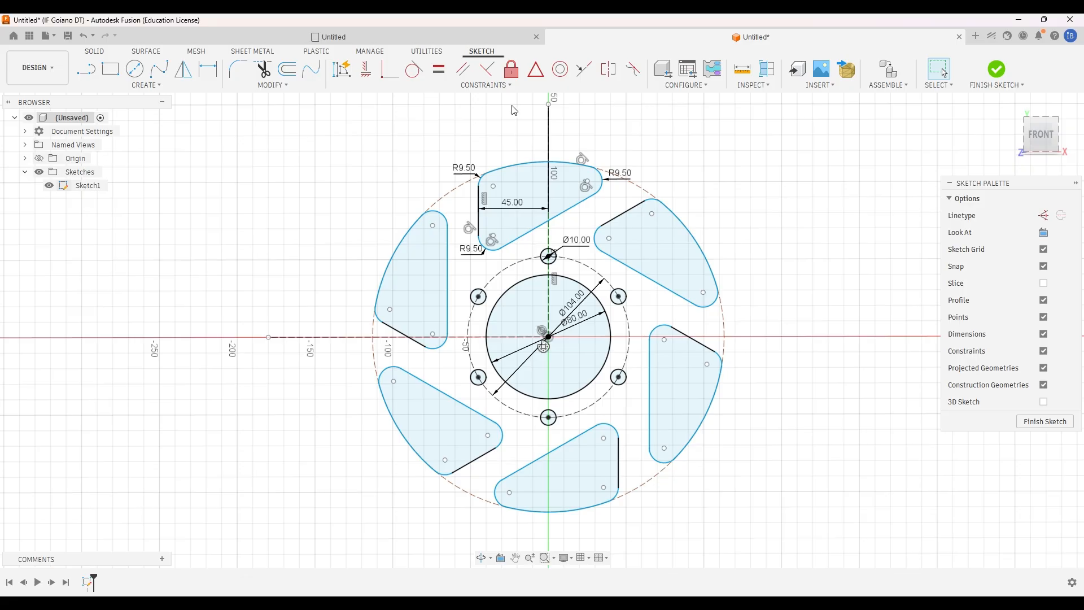
{"action": "scroll", "coordinate": [570, 301], "scroll_direction": "down", "scroll_amount": 1}
{"action": "middle_click_drag", "start_coordinate": [570, 301], "coordinate": [508, 316]}
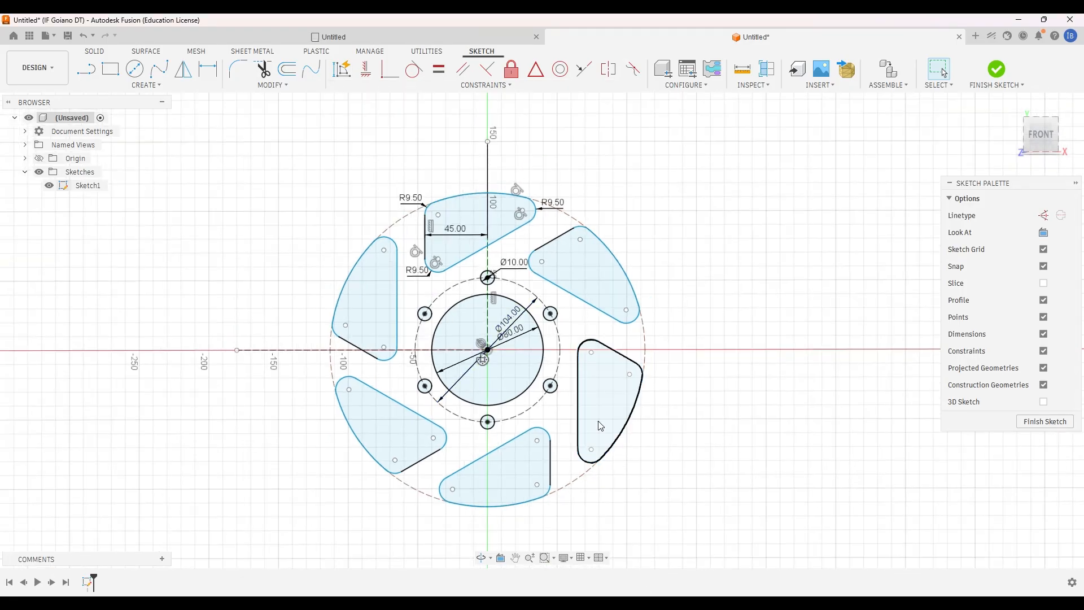
{"action": "left_click", "coordinate": [723, 556]}
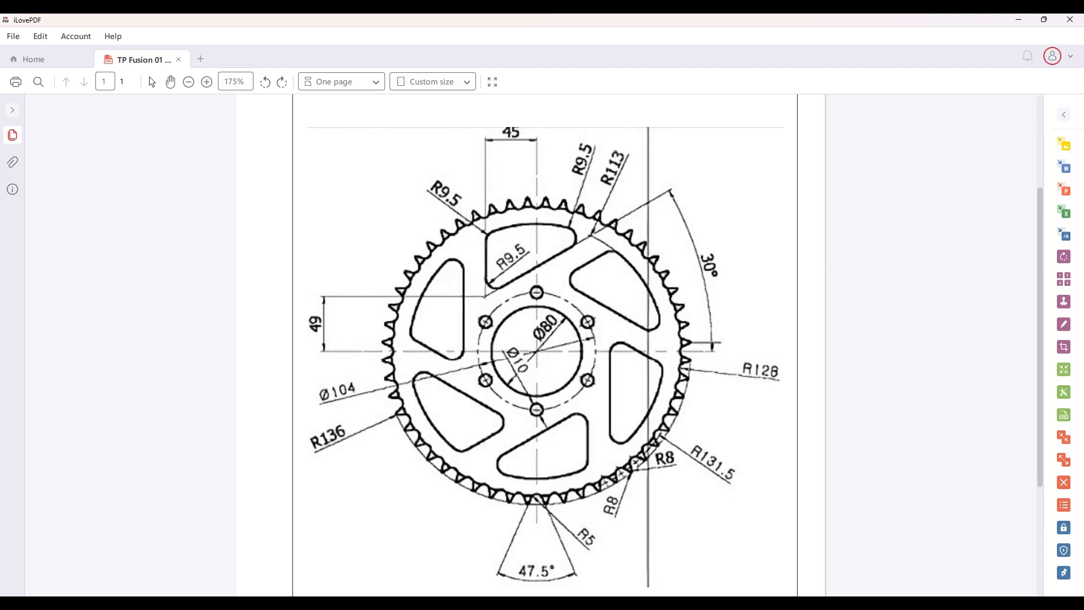
{"action": "left_click", "coordinate": [717, 602]}
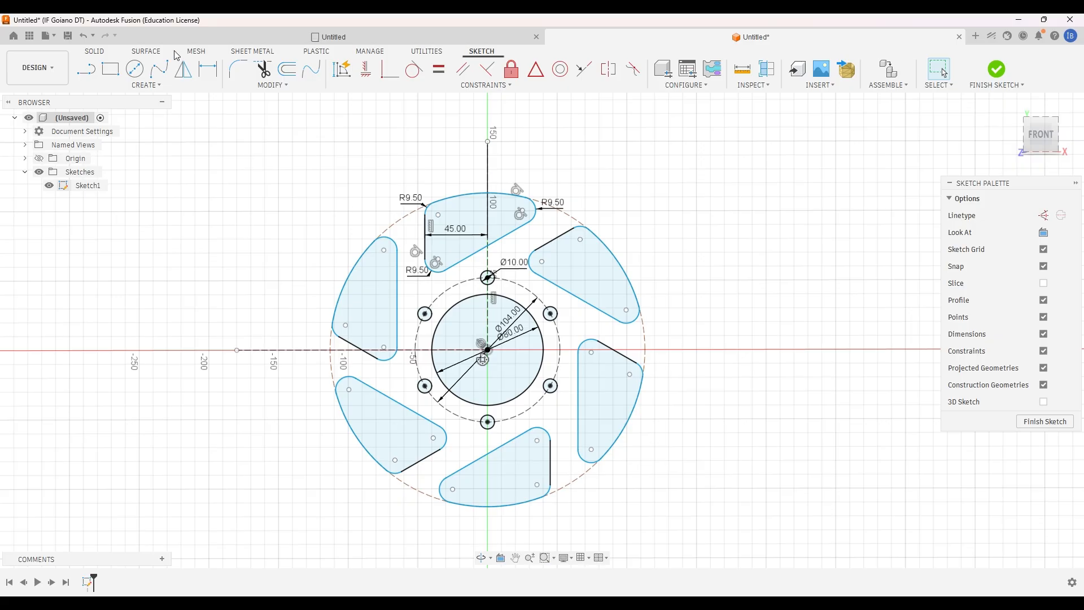
Draw a 272 mm circle centred on the origin, convert it to construction geometry and reposition its diameter dimension clear of the upper slots.
{"action": "left_click", "coordinate": [134, 69]}
{"action": "left_click", "coordinate": [488, 350]}
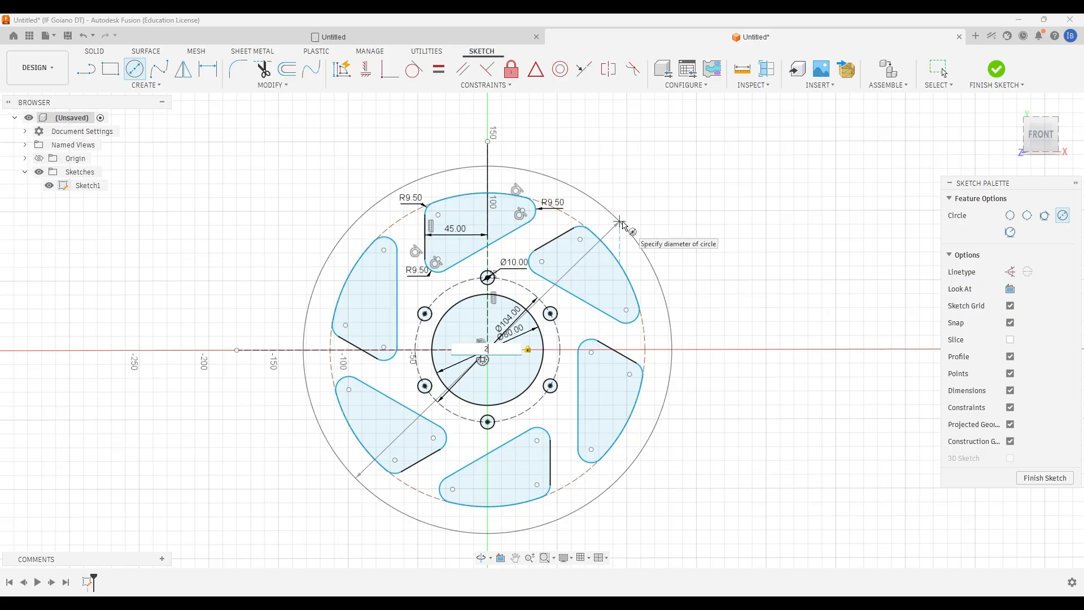
{"action": "type", "text": "272"}
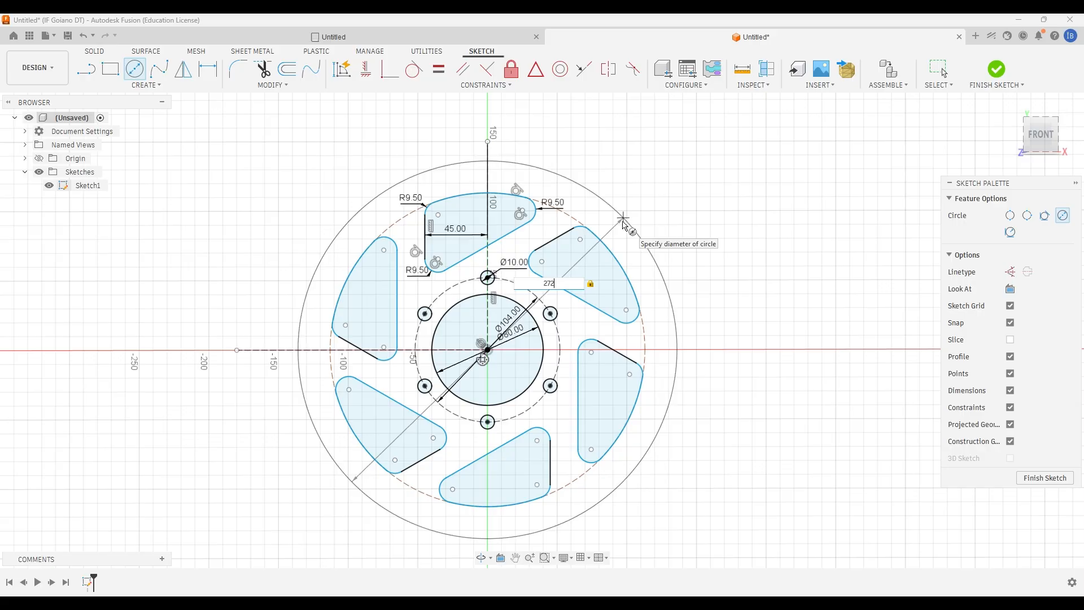
{"action": "key", "text": "Return"}
{"action": "left_click", "coordinate": [942, 70]}
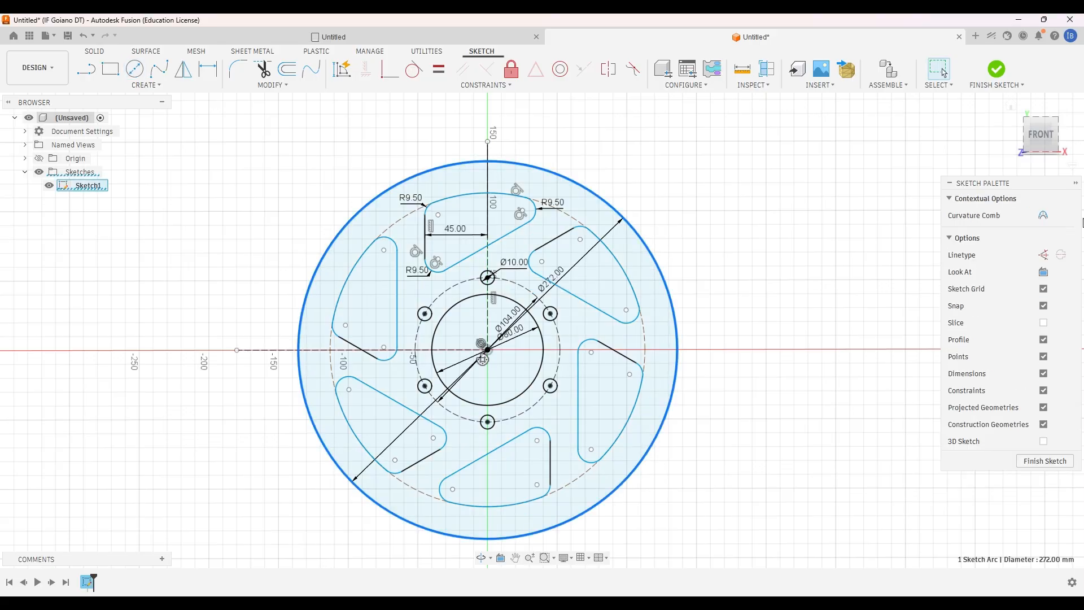
{"action": "left_click", "coordinate": [1044, 255]}
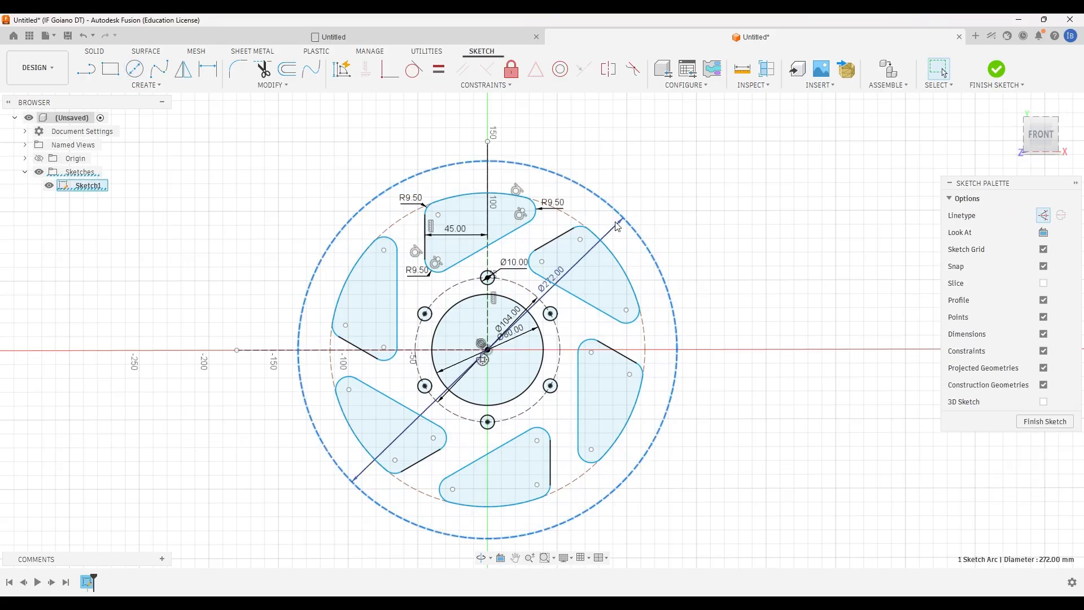
{"action": "left_click_drag", "start_coordinate": [618, 226], "coordinate": [670, 382]}
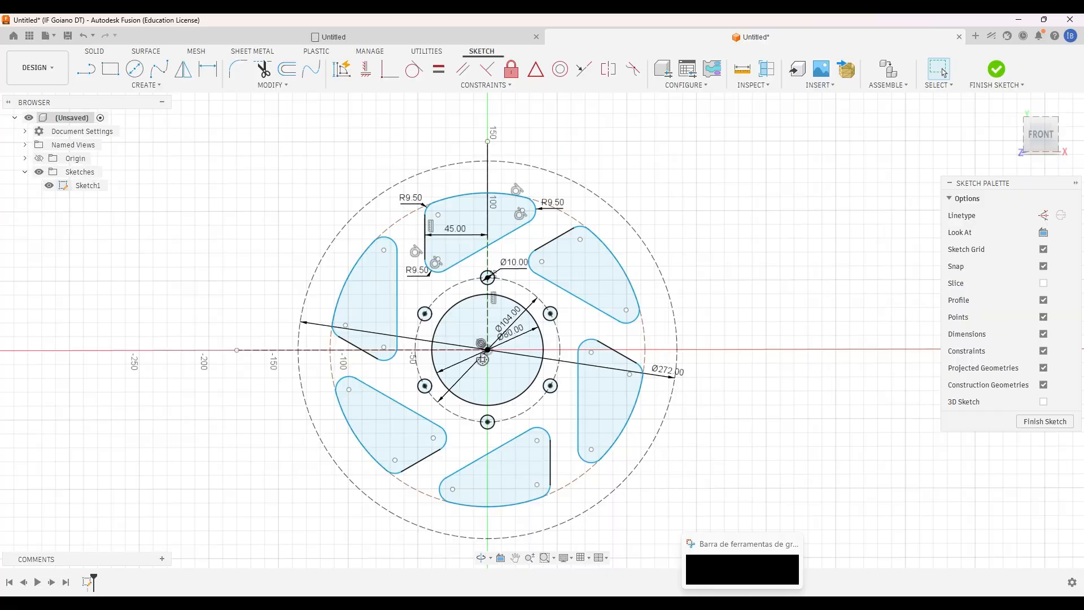
Check the reference radii in the PDF drawing, then draw a 263 mm circle centred on the origin and convert it to construction geometry.
{"action": "left_click", "coordinate": [718, 603]}
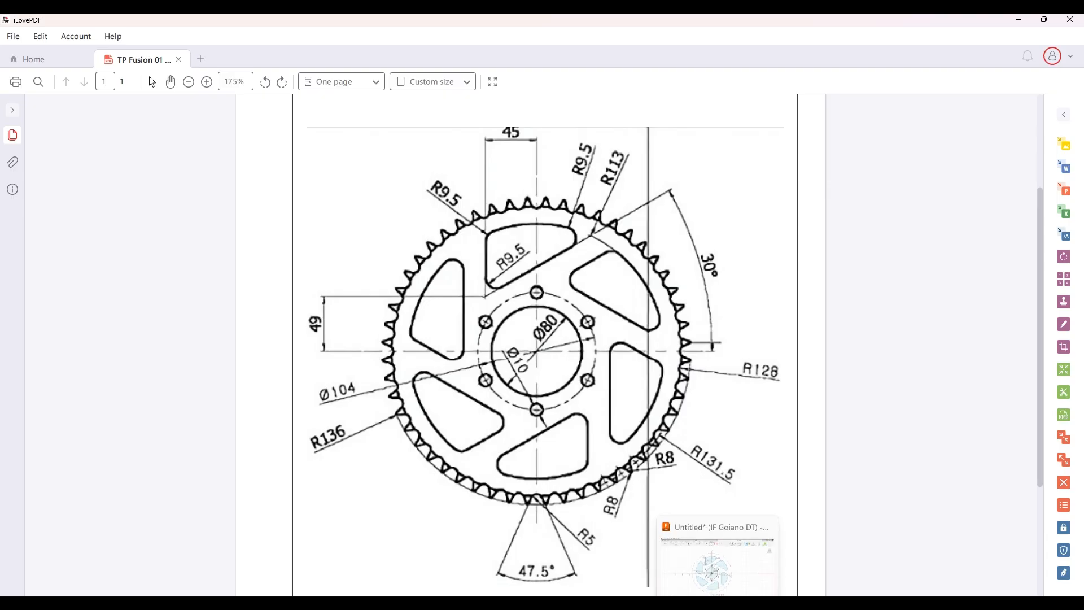
{"action": "left_click", "coordinate": [717, 603]}
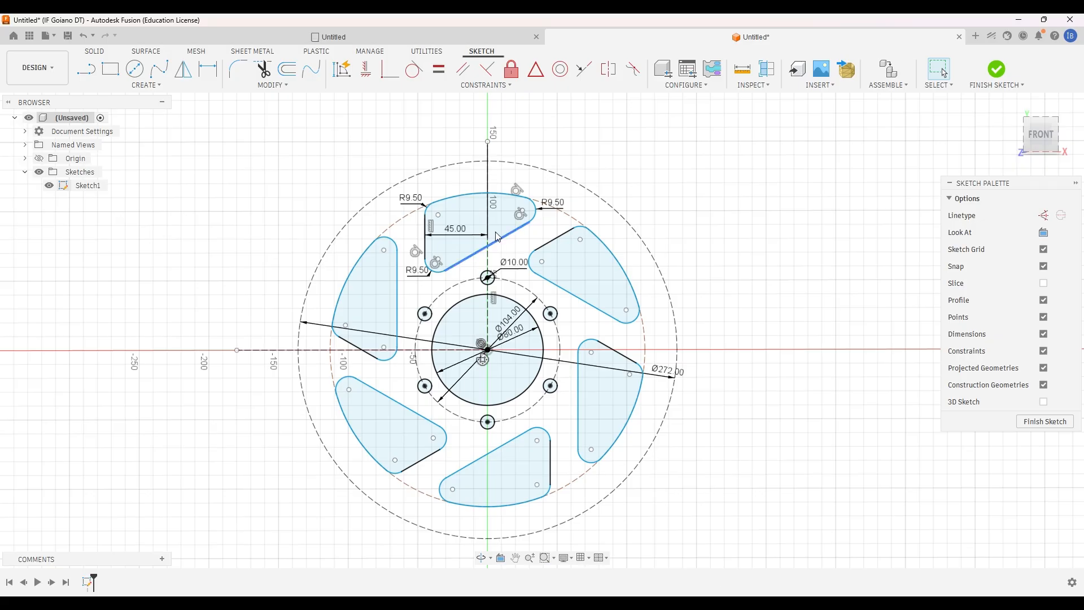
{"action": "left_click", "coordinate": [135, 69]}
{"action": "left_click", "coordinate": [487, 350]}
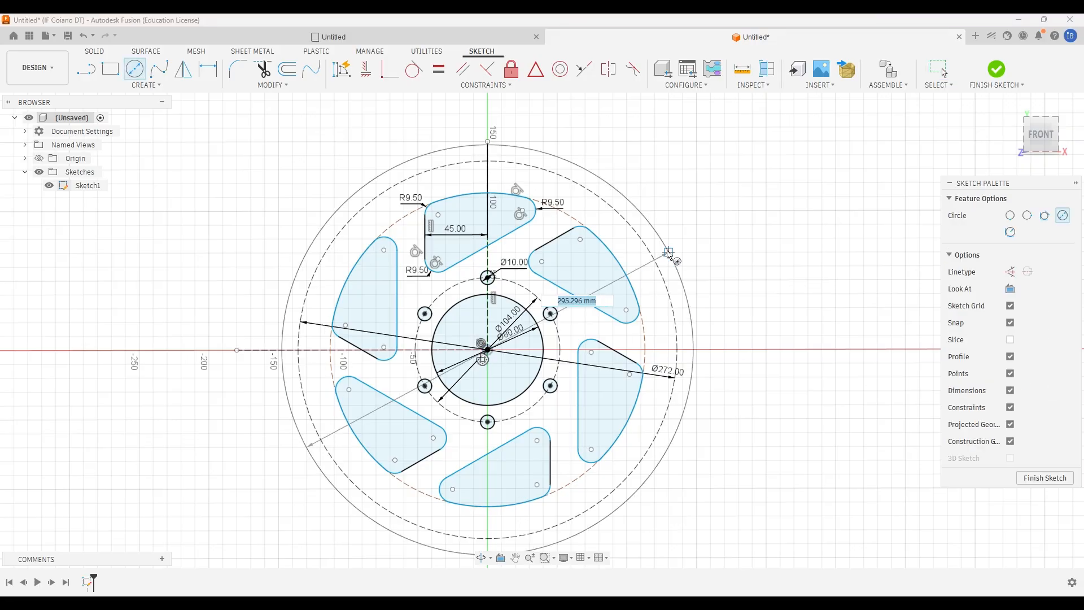
{"action": "type", "text": "263"}
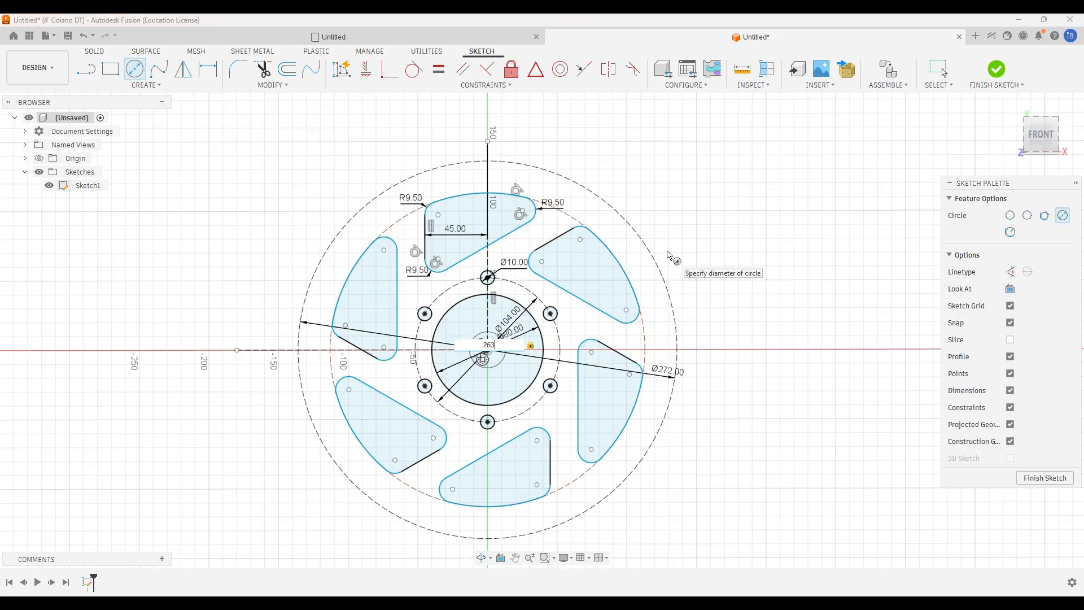
{"action": "key", "text": "Return"}
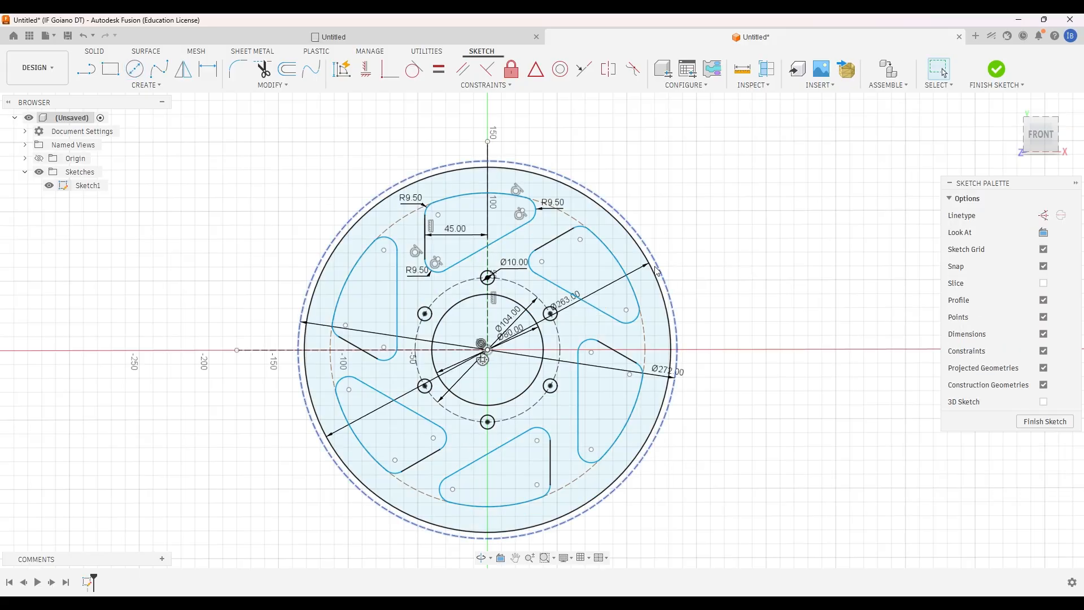
{"action": "key", "text": "Escape"}
{"action": "left_click", "coordinate": [1043, 254]}
{"action": "left_click", "coordinate": [698, 461]}
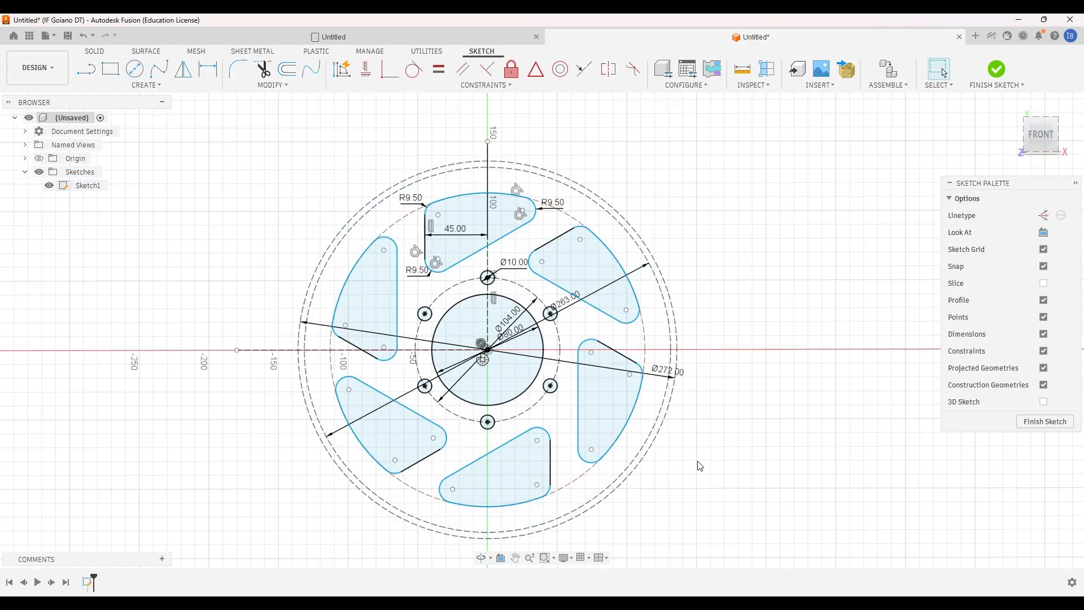
Check the PDF drawing for the root circle radius and draw a 256 mm construction circle centred on the origin.
{"action": "key", "text": "alt+Tab"}
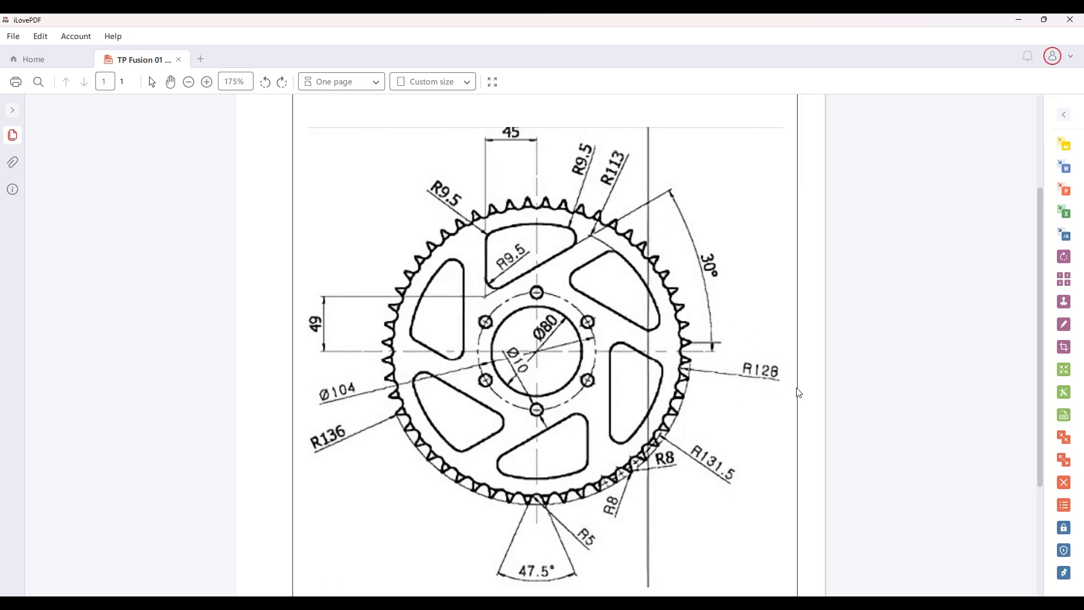
{"action": "mouse_move", "coordinate": [717, 603]}
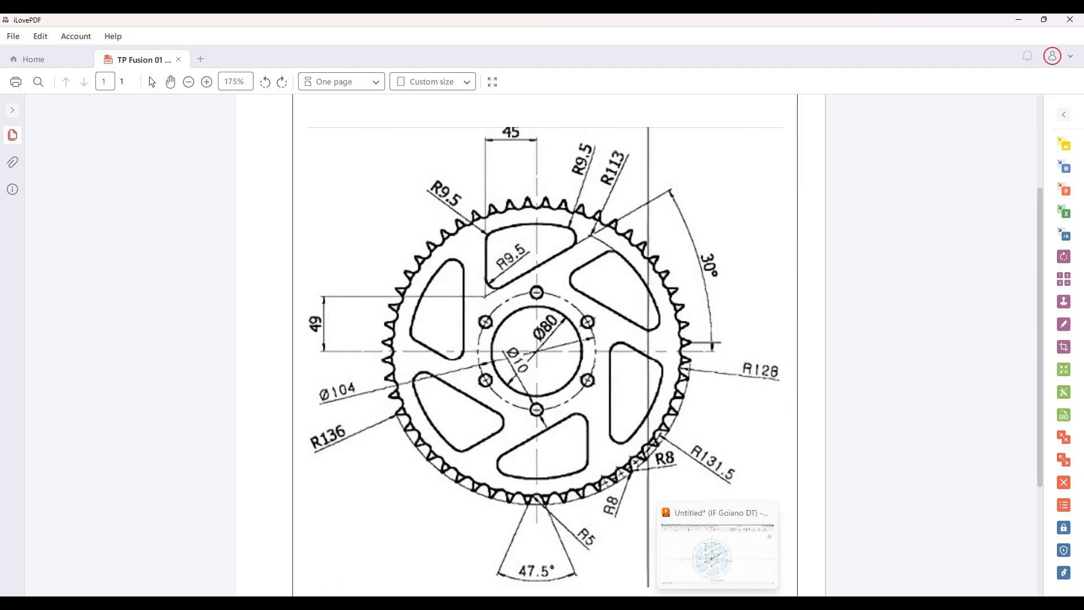
{"action": "left_click", "coordinate": [717, 603]}
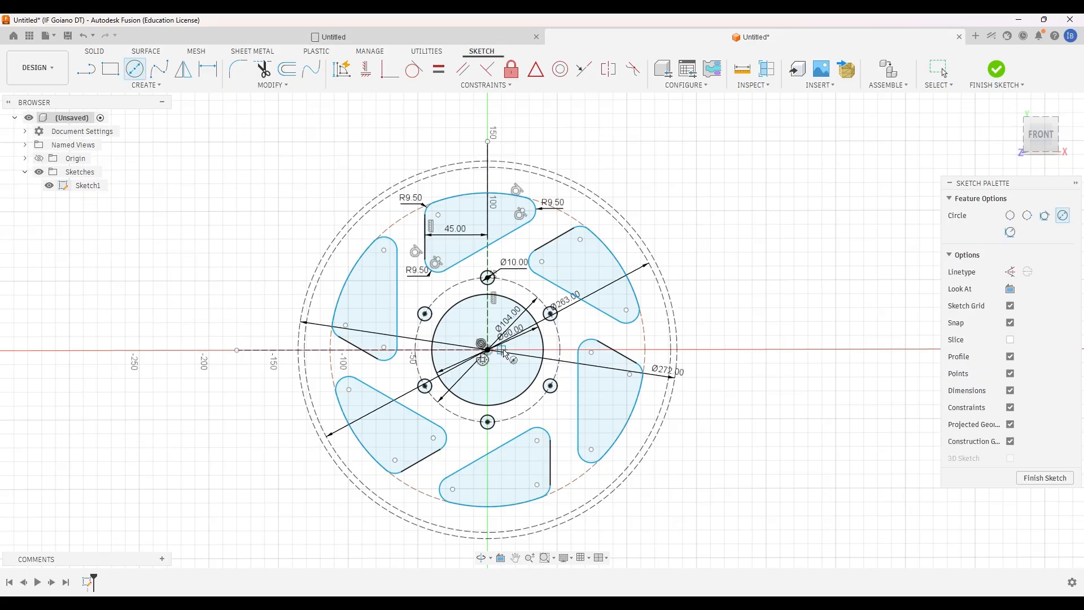
{"action": "left_click", "coordinate": [1012, 273]}
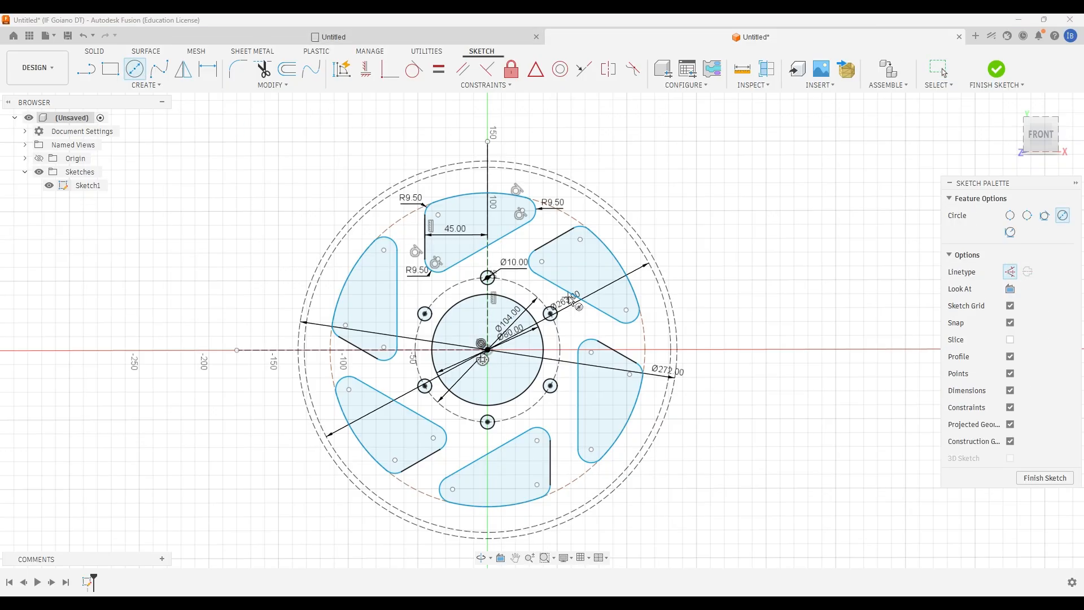
{"action": "left_click", "coordinate": [487, 350]}
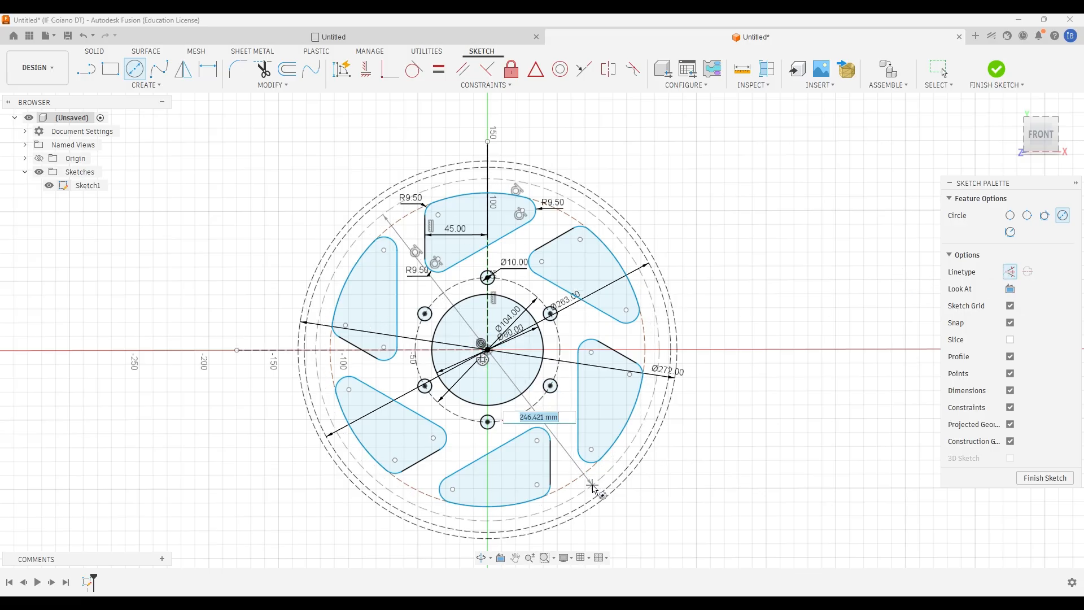
{"action": "type", "text": "265"}
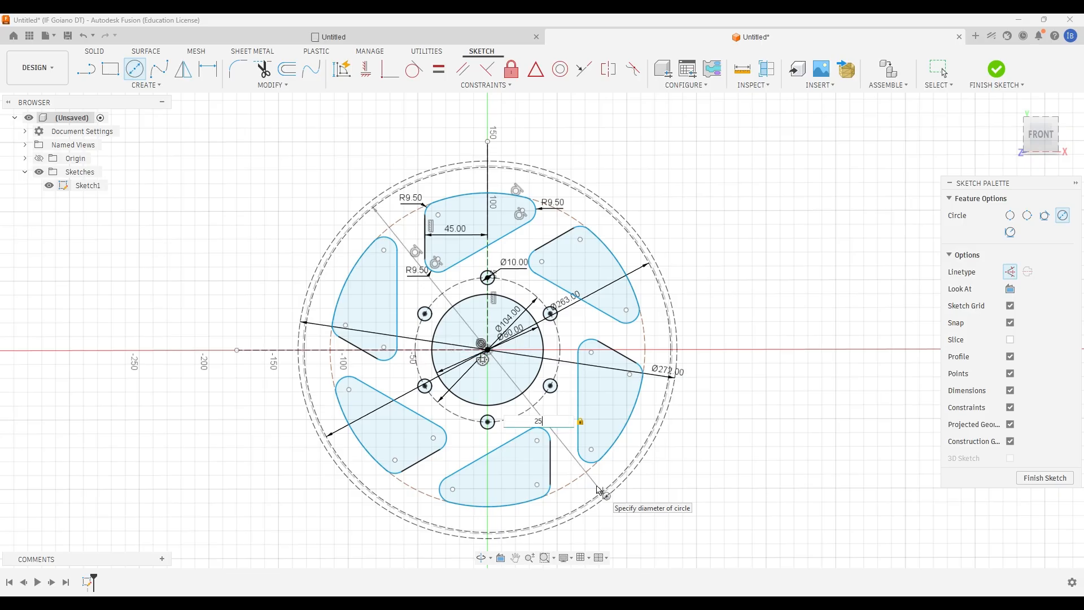
{"action": "type", "text": "6"}
{"action": "key", "text": "Return"}
{"action": "key", "text": "Return"}
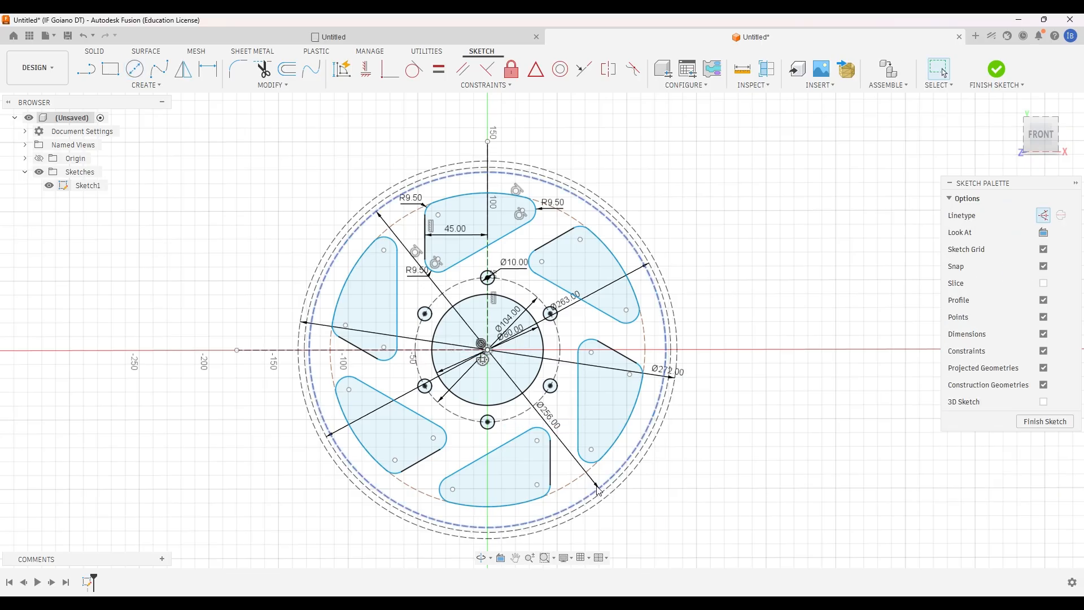
Reposition the 272, 256 and 263 mm diameter dimensions outside the chainring, stacked clear of the circles.
{"action": "left_click", "coordinate": [678, 377]}
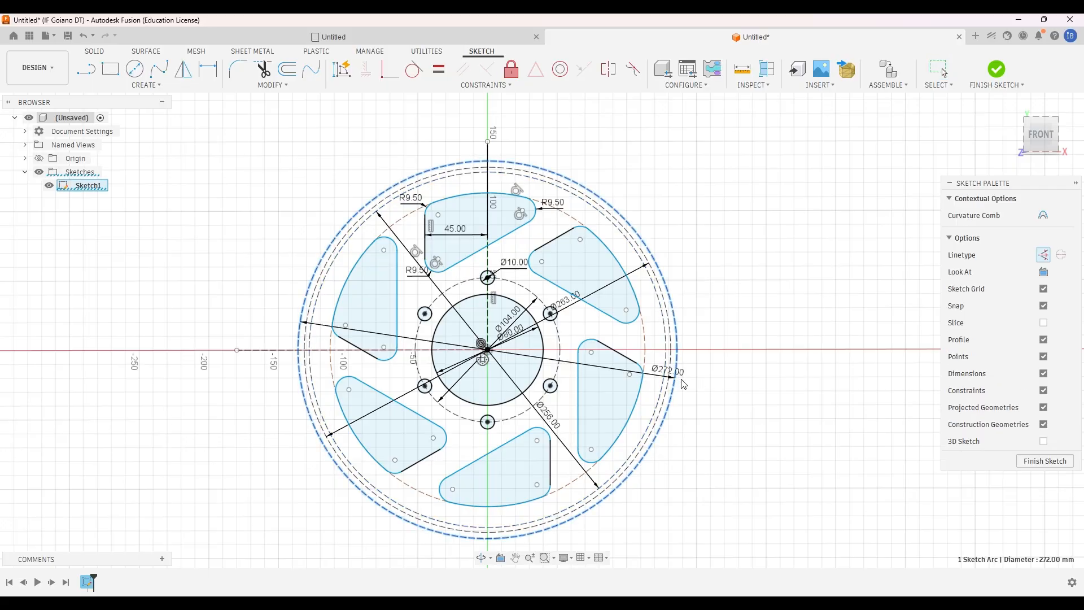
{"action": "left_click", "coordinate": [666, 380]}
{"action": "left_click", "coordinate": [666, 377]}
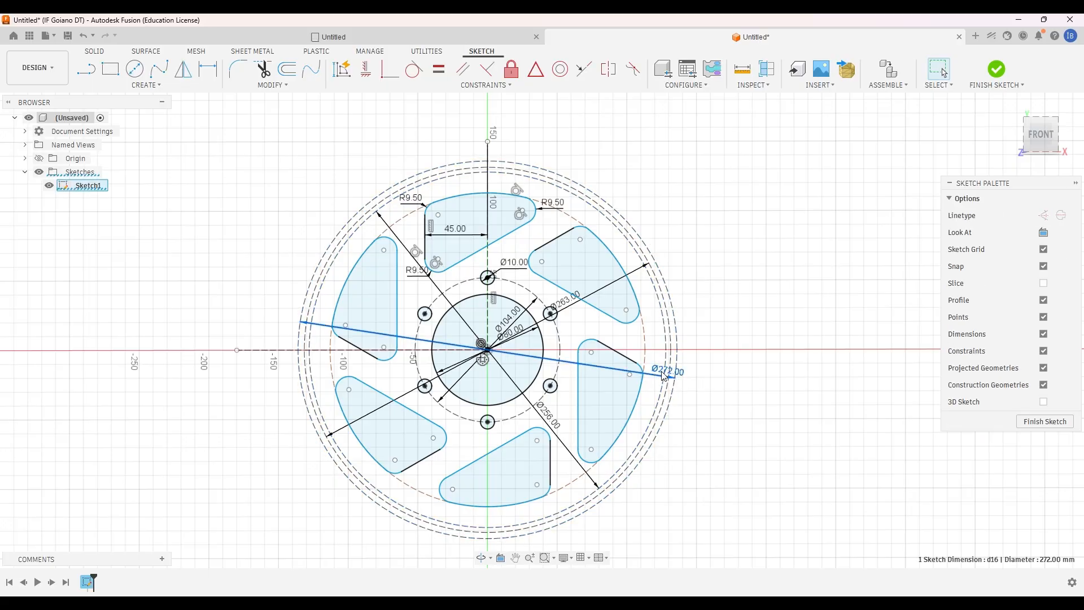
{"action": "left_click", "coordinate": [663, 383]}
{"action": "left_click", "coordinate": [660, 380]}
{"action": "left_click_drag", "start_coordinate": [663, 376], "coordinate": [703, 413]}
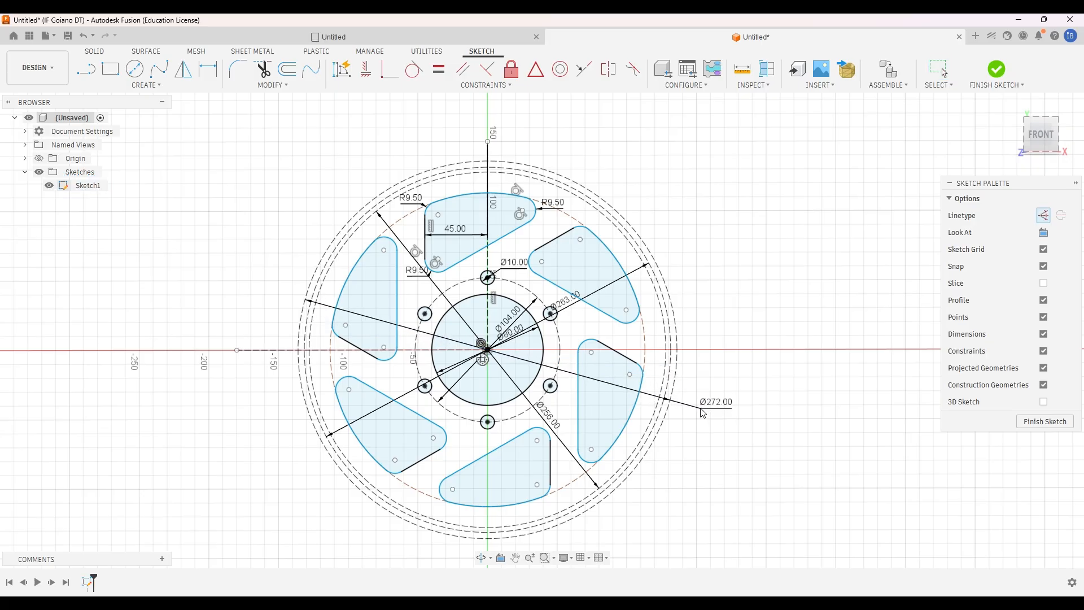
{"action": "left_click_drag", "start_coordinate": [537, 423], "coordinate": [689, 436]}
{"action": "left_click_drag", "start_coordinate": [577, 307], "coordinate": [699, 388]}
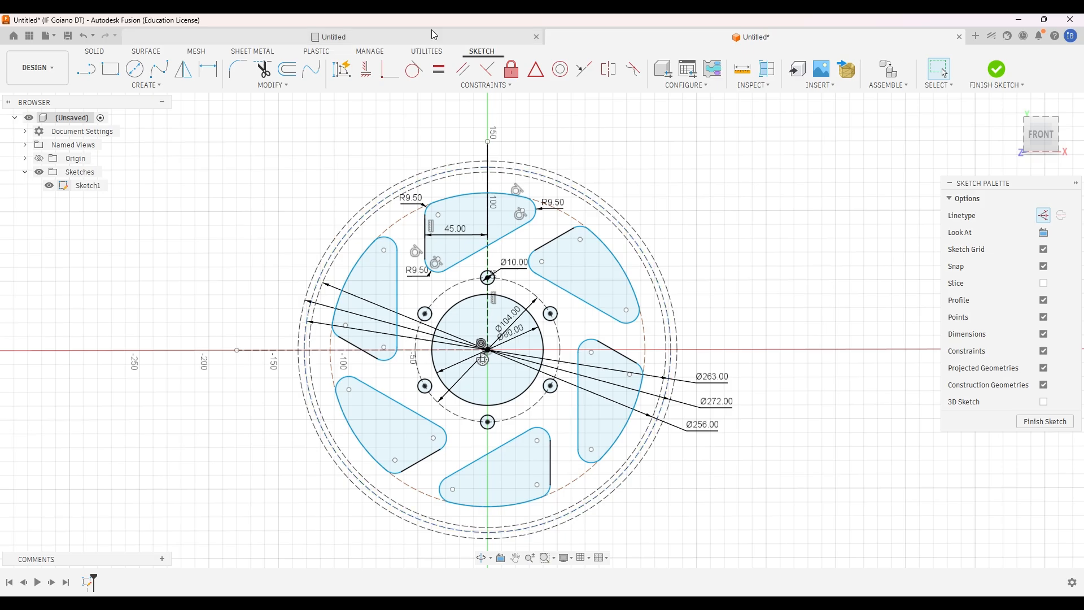
Examine the tooth details in the iLovePDF drawing, including the radii and angle around the lowest tooth gap, and return to Fusion.
{"action": "scroll", "coordinate": [496, 128], "scroll_direction": "up", "scroll_amount": 5}
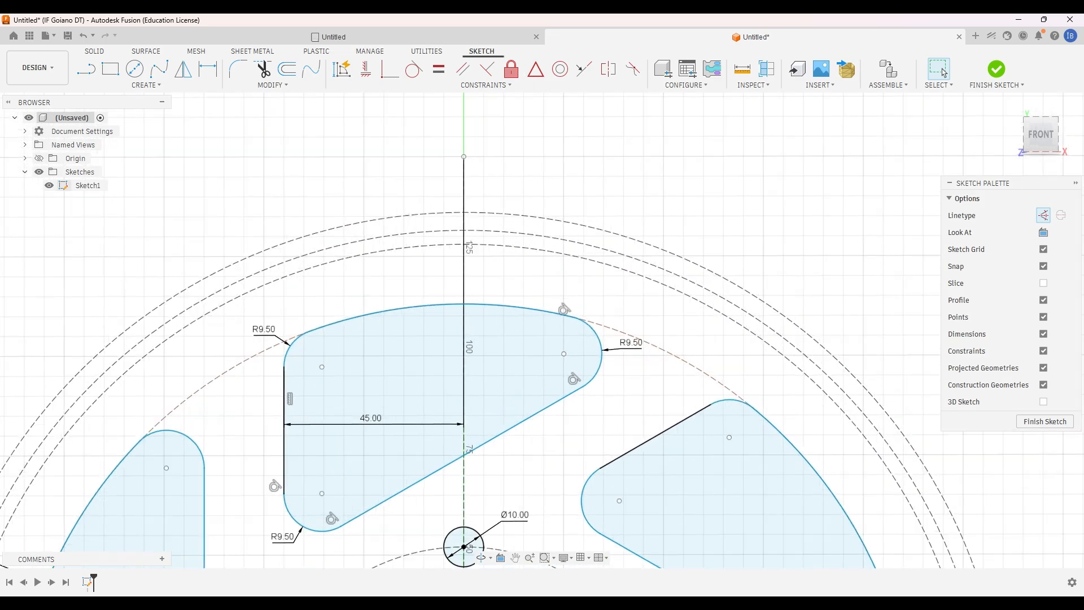
{"action": "key", "text": "alt+Tab"}
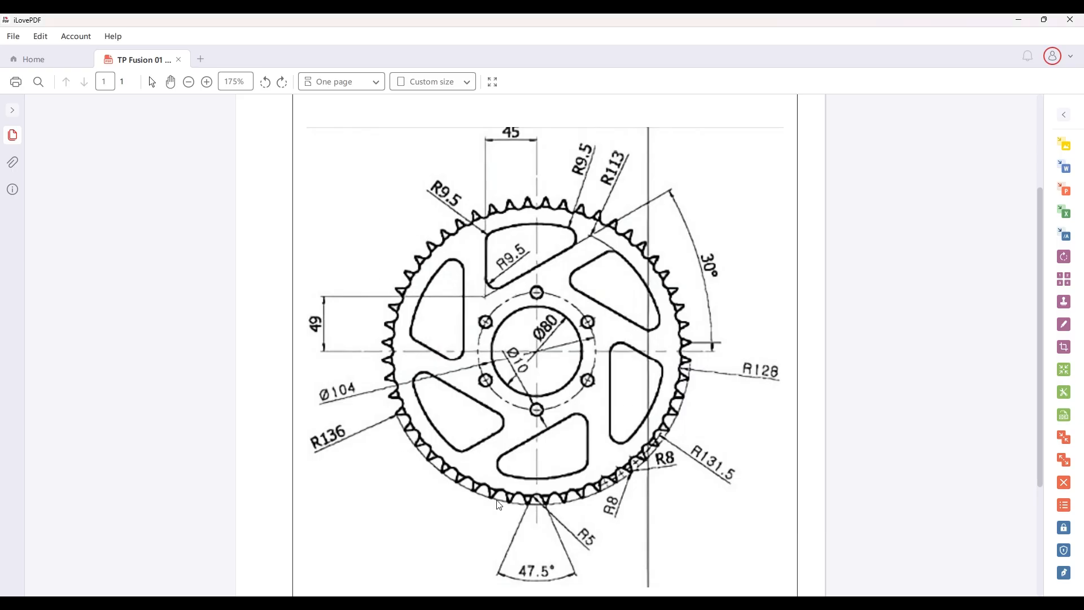
{"action": "scroll", "coordinate": [535, 209], "scroll_direction": "up", "scroll_amount": 1}
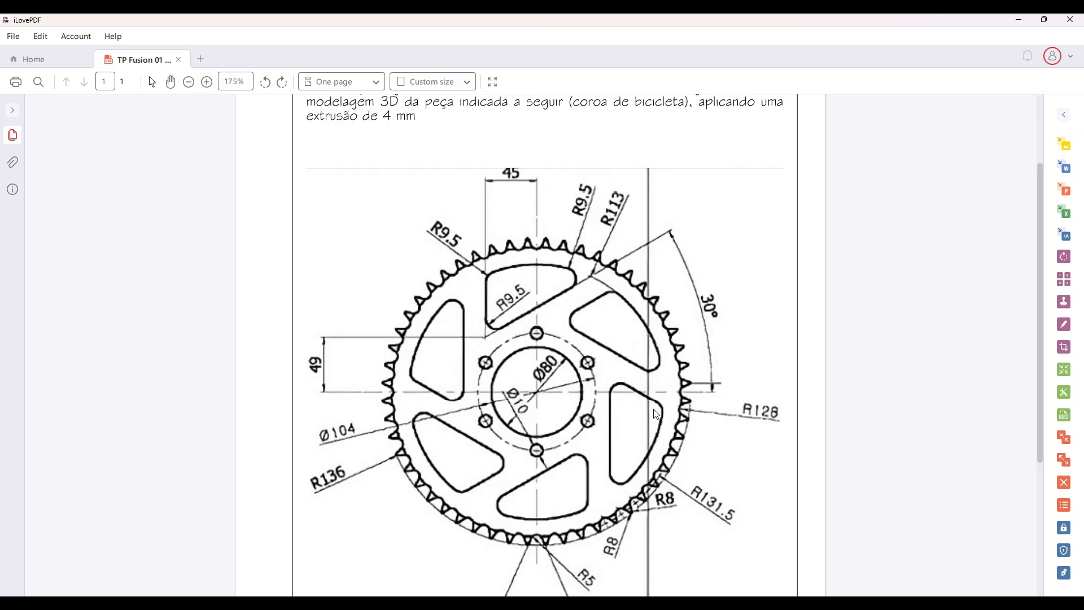
{"action": "scroll", "coordinate": [546, 223], "scroll_direction": "up", "scroll_amount": 1}
{"action": "scroll", "coordinate": [586, 306], "scroll_direction": "down", "scroll_amount": 6}
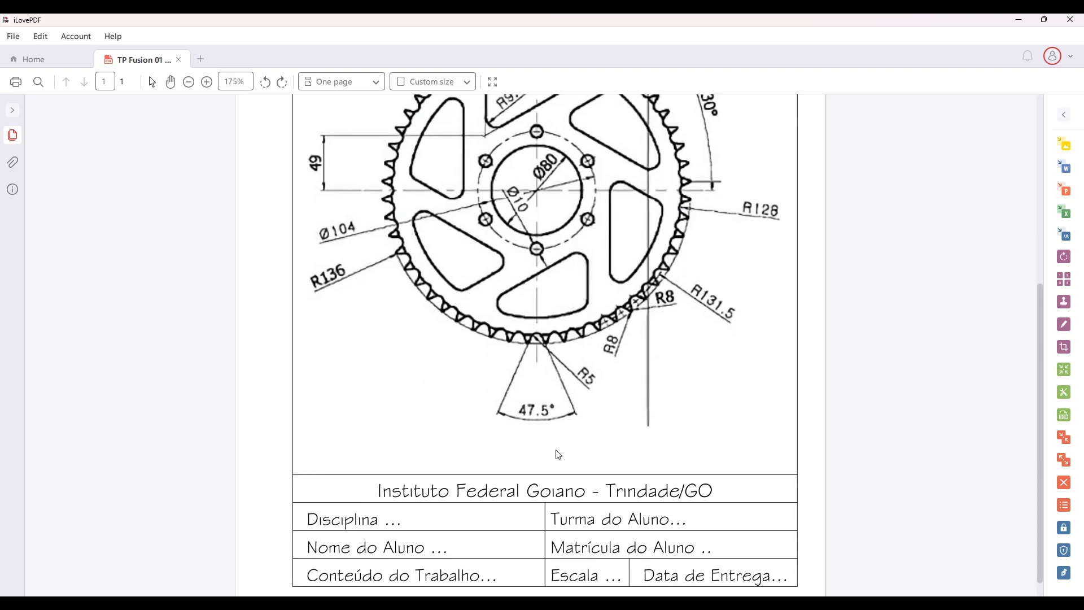
{"action": "scroll", "coordinate": [537, 348], "scroll_direction": "up", "scroll_amount": 1}
{"action": "scroll", "coordinate": [536, 347], "scroll_direction": "up", "scroll_amount": 1}
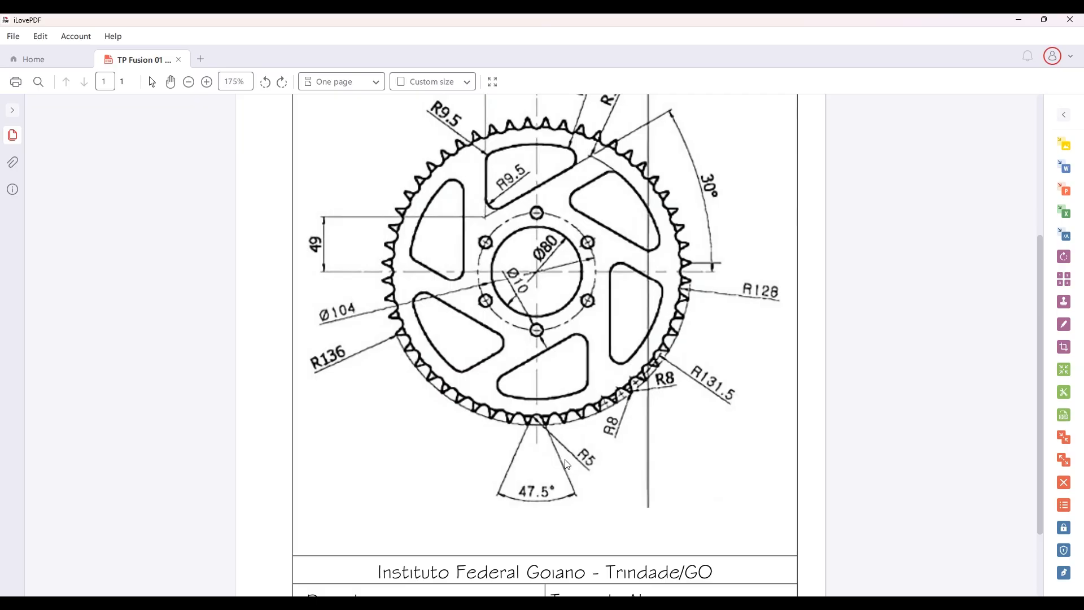
{"action": "scroll", "coordinate": [540, 426], "scroll_direction": "up", "scroll_amount": 6, "text": "ctrl"}
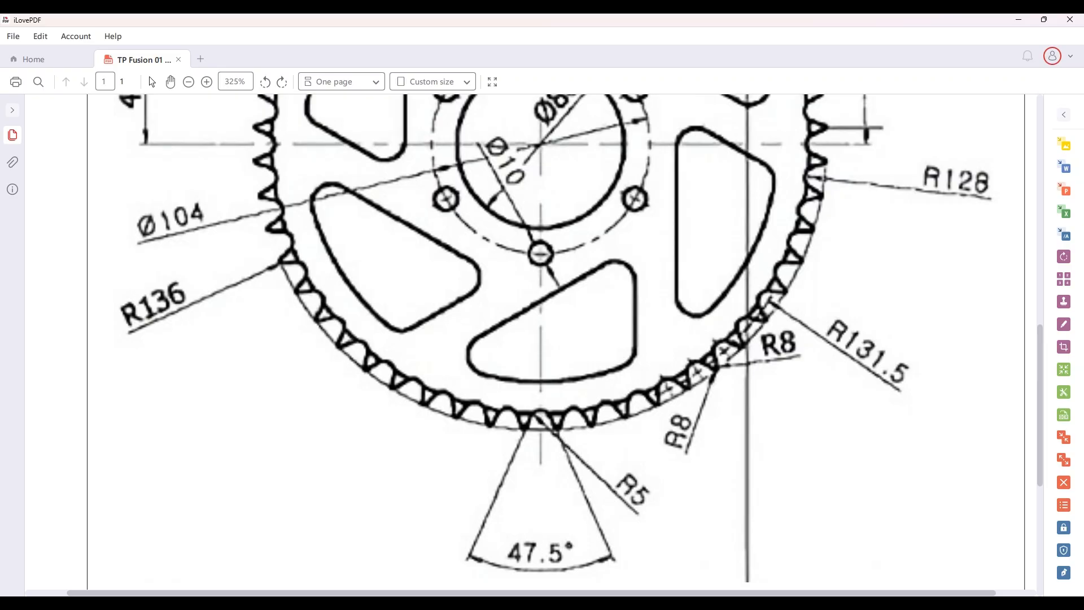
{"action": "key", "text": "alt+Tab"}
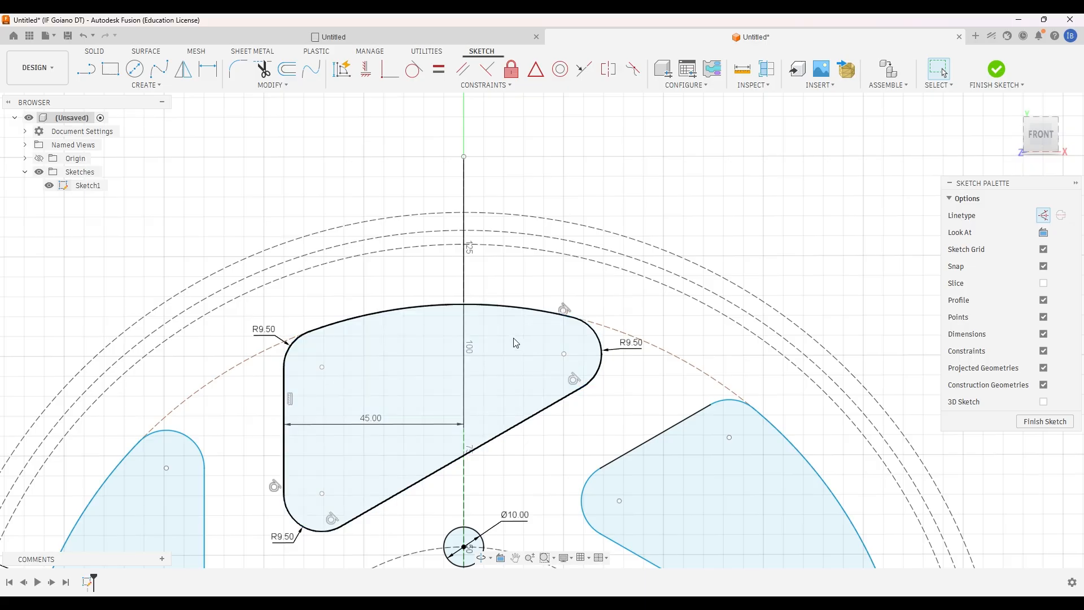
Draw a 10 mm circle where the vertical line crosses the 263 mm circle, checking the PDF, and convert it to normal geometry.
{"action": "scroll", "coordinate": [452, 230], "scroll_direction": "down", "scroll_amount": 2}
{"action": "scroll", "coordinate": [415, 191], "scroll_direction": "up", "scroll_amount": 2}
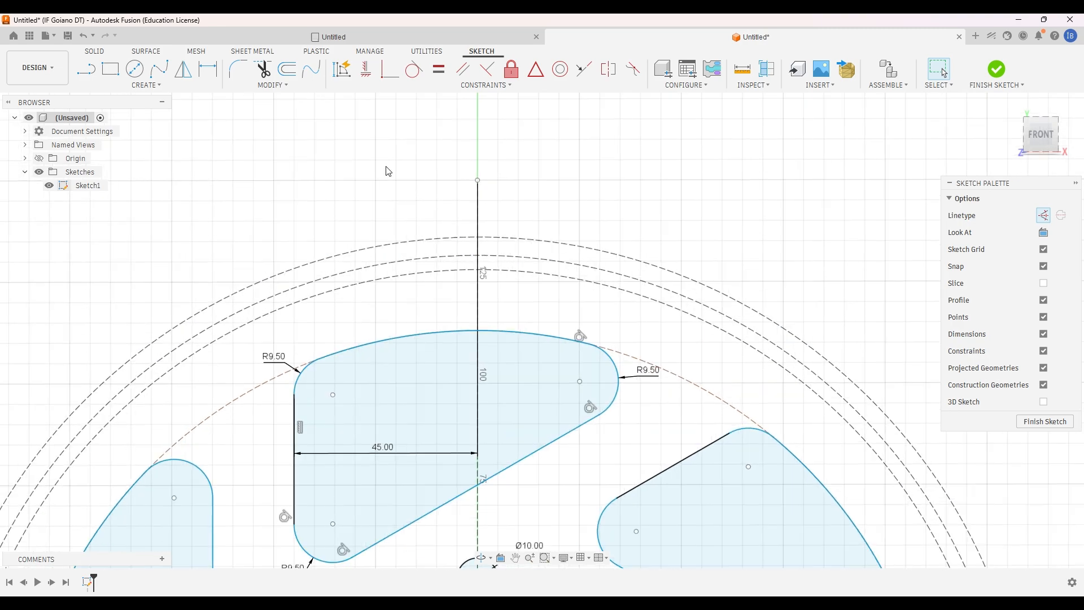
{"action": "left_click", "coordinate": [136, 68]}
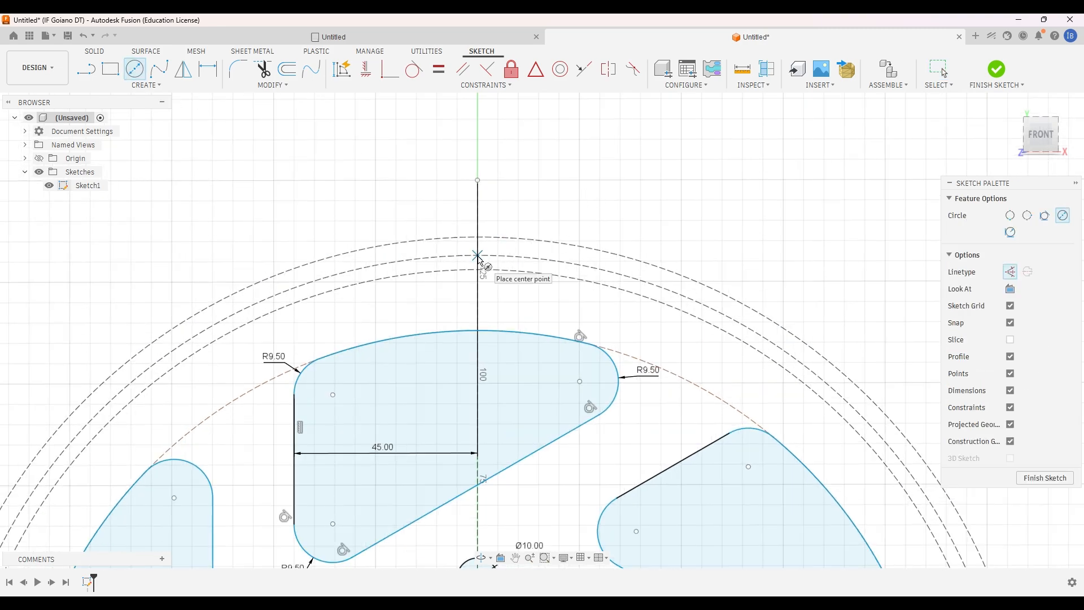
{"action": "left_click", "coordinate": [702, 606]}
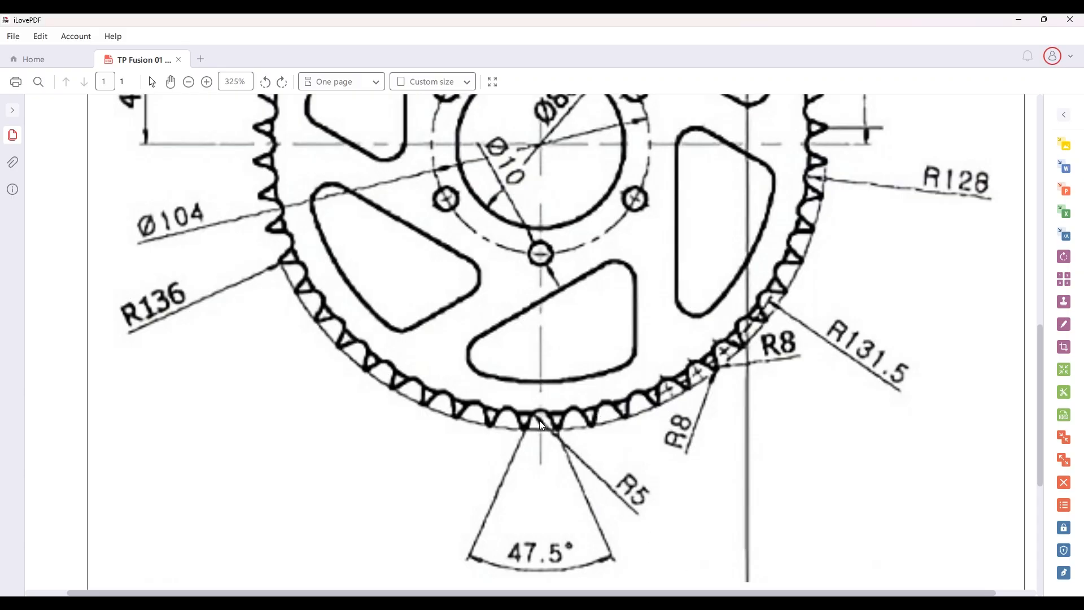
{"action": "mouse_move", "coordinate": [694, 604]}
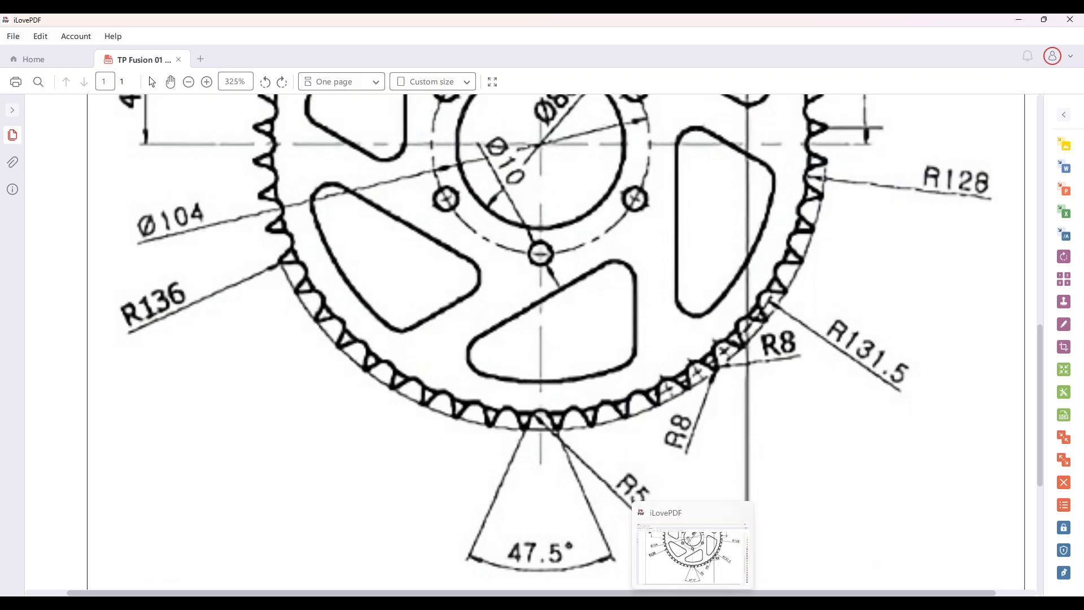
{"action": "left_click", "coordinate": [718, 604]}
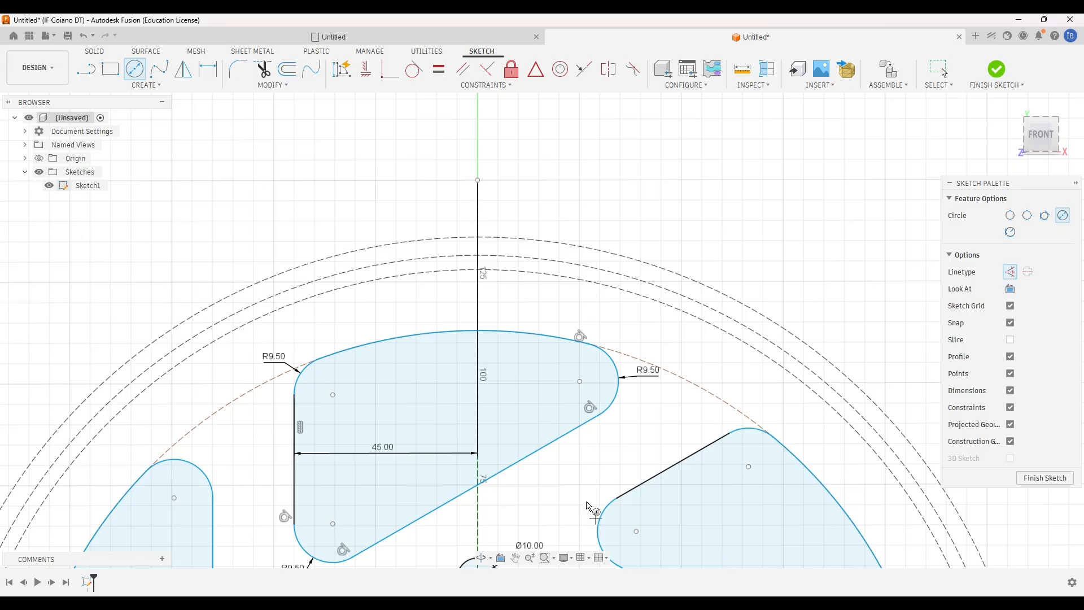
{"action": "left_click", "coordinate": [478, 256]}
{"action": "type", "text": "10"}
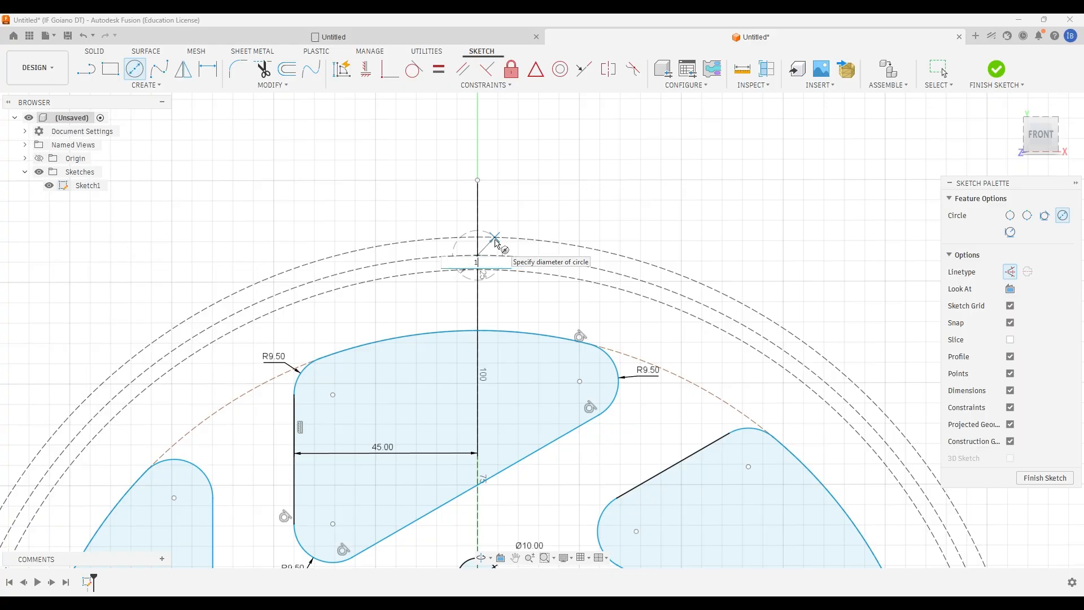
{"action": "key", "text": "Return"}
{"action": "key", "text": "Escape"}
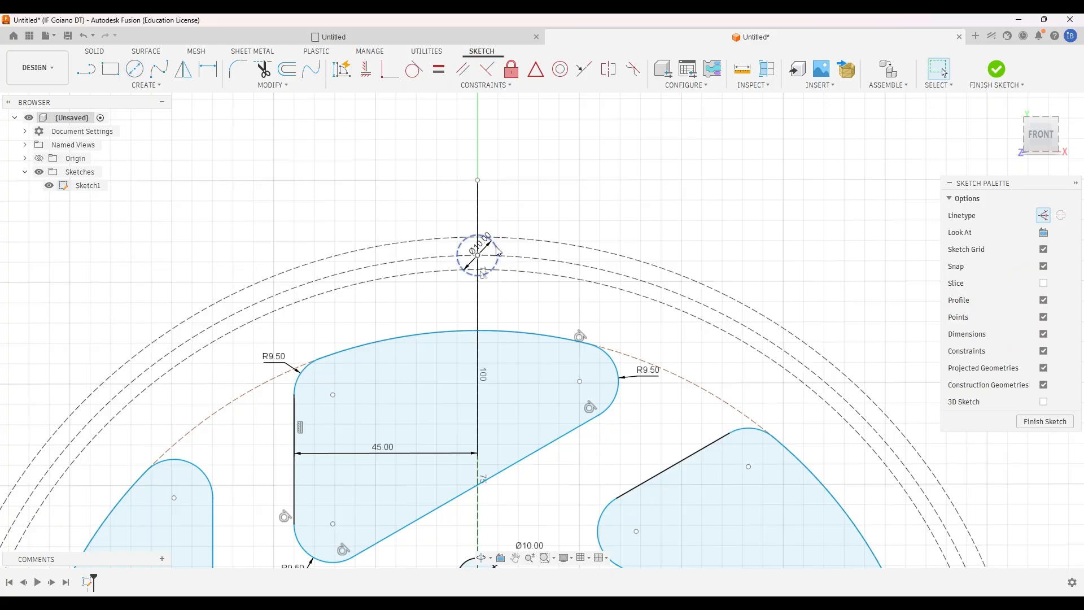
{"action": "left_click", "coordinate": [496, 247]}
{"action": "scroll", "coordinate": [520, 222], "scroll_direction": "up", "scroll_amount": 1}
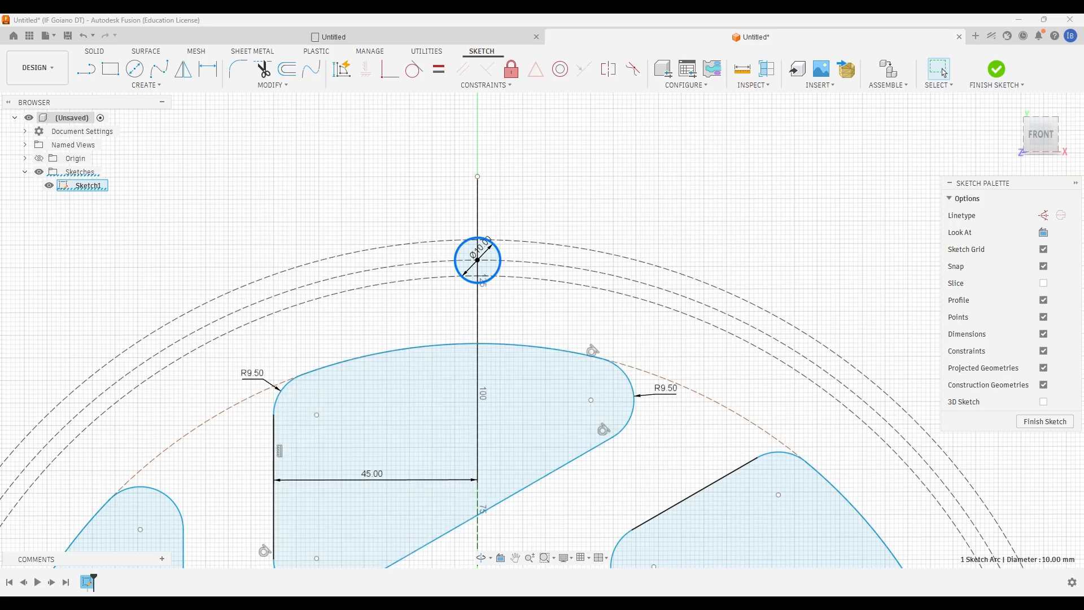
Draw two lines flaring upward from either side of the 10 mm circle, about 14.7 mm long on the right and 15.5 mm on the left.
{"action": "left_click", "coordinate": [86, 69]}
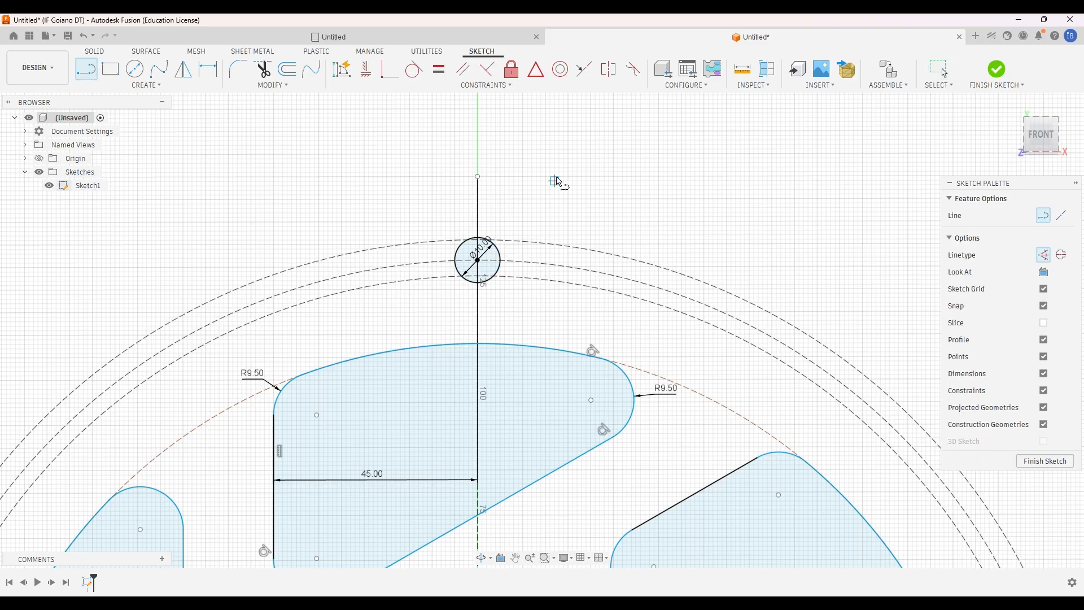
{"action": "scroll", "coordinate": [516, 278], "scroll_direction": "up", "scroll_amount": 2}
{"action": "scroll", "coordinate": [509, 279], "scroll_direction": "up", "scroll_amount": 2}
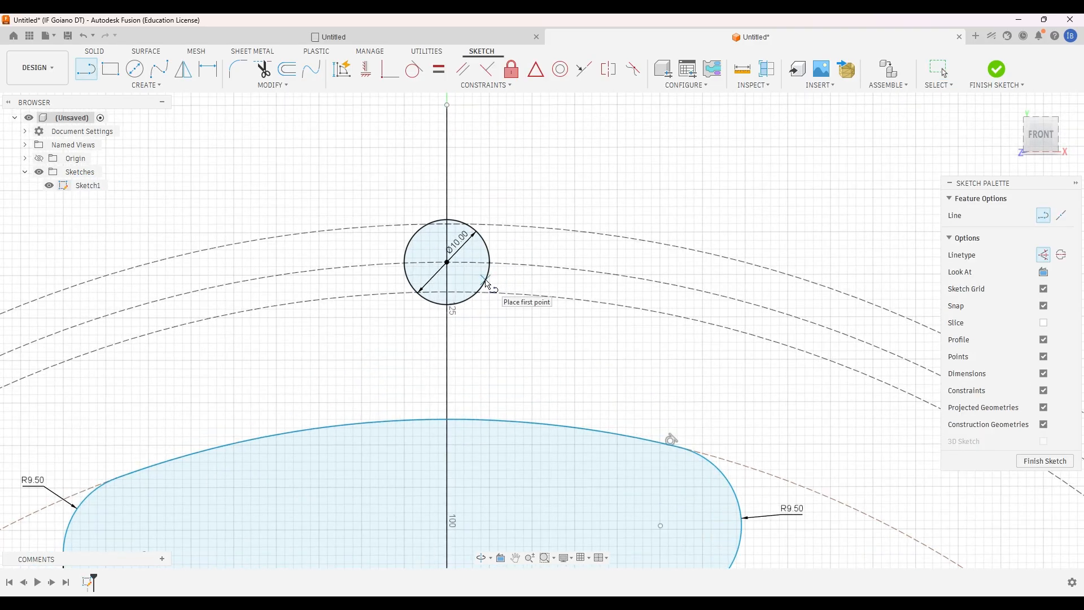
{"action": "left_click", "coordinate": [489, 280]}
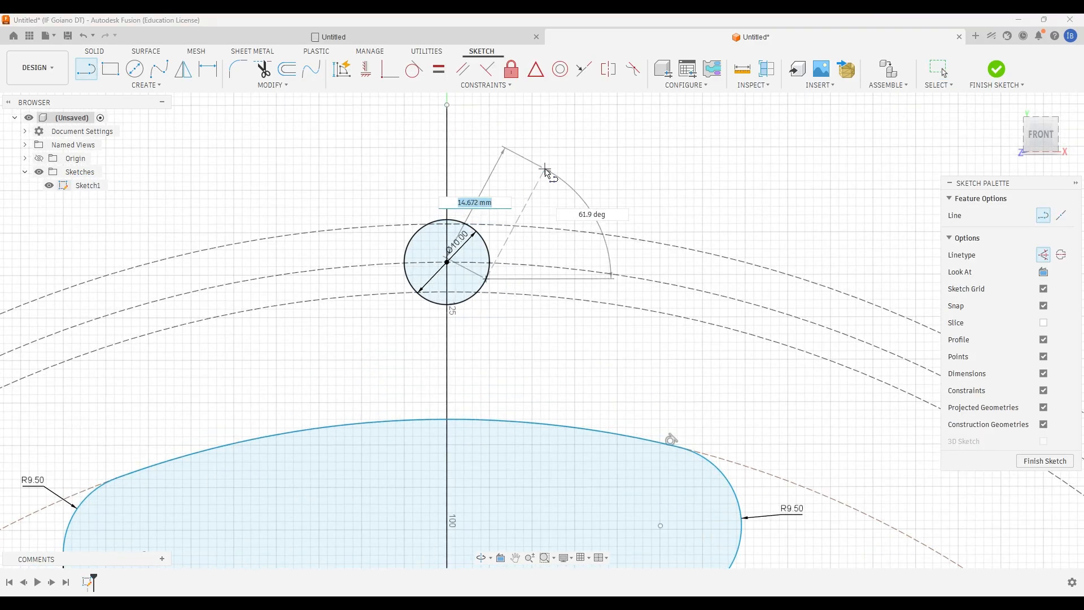
{"action": "double_click", "coordinate": [545, 170]}
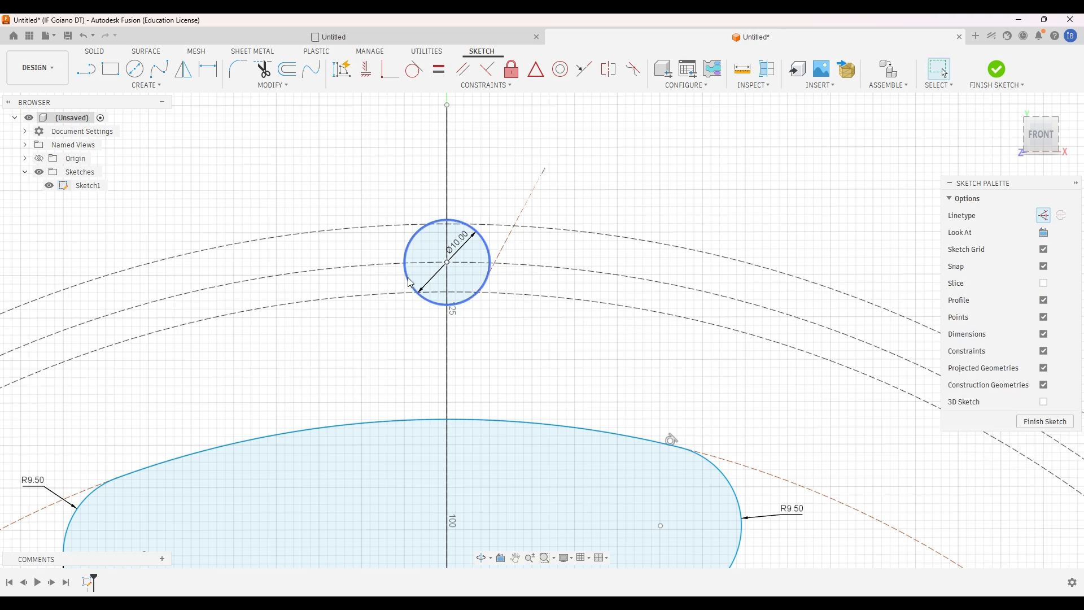
{"action": "left_click", "coordinate": [85, 70]}
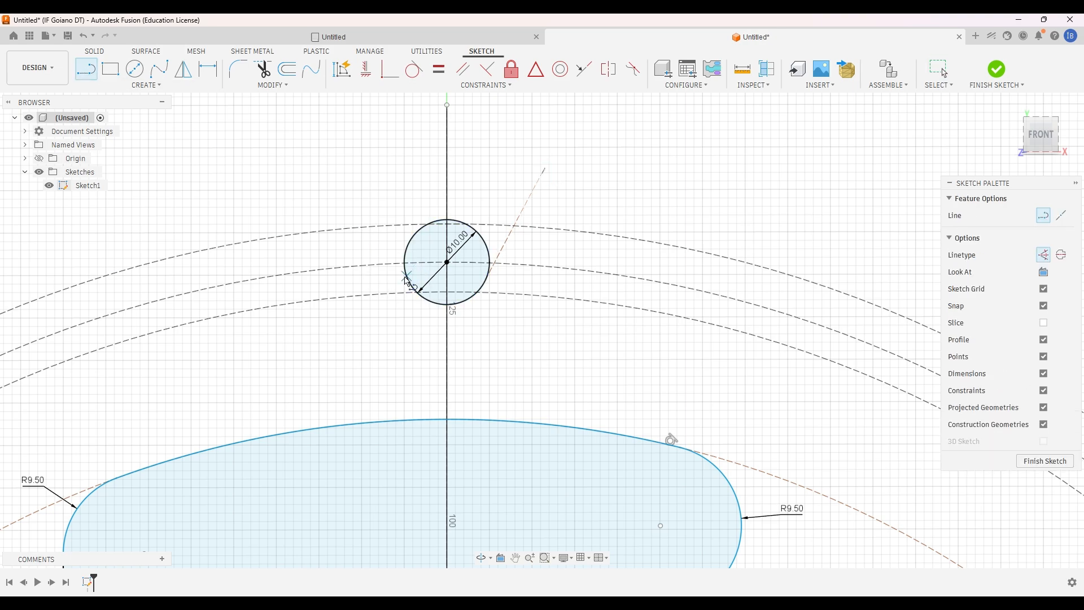
{"action": "left_click", "coordinate": [408, 280]}
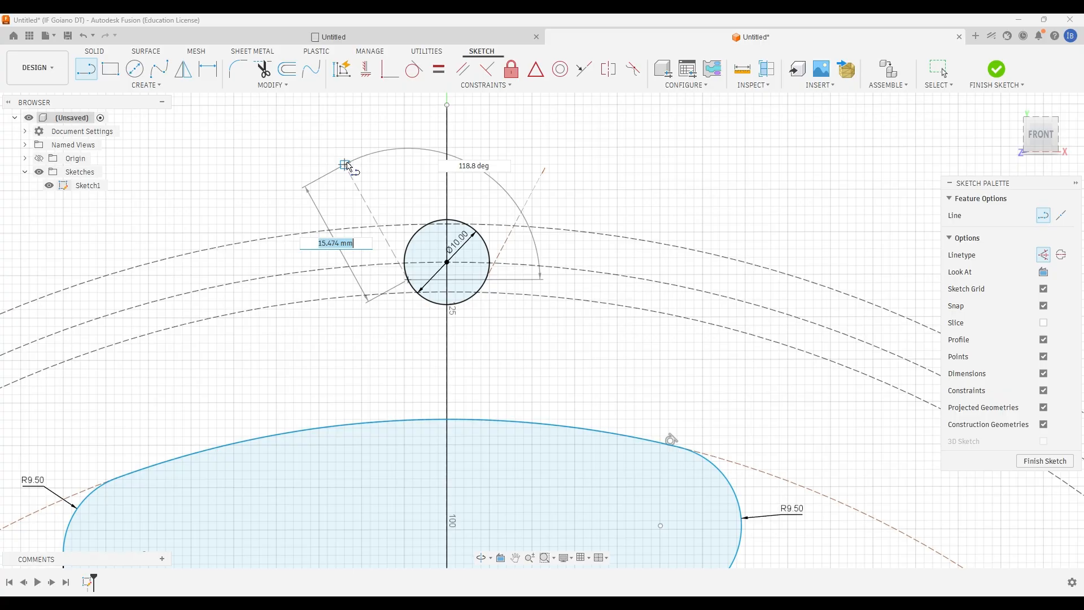
{"action": "double_click", "coordinate": [345, 165]}
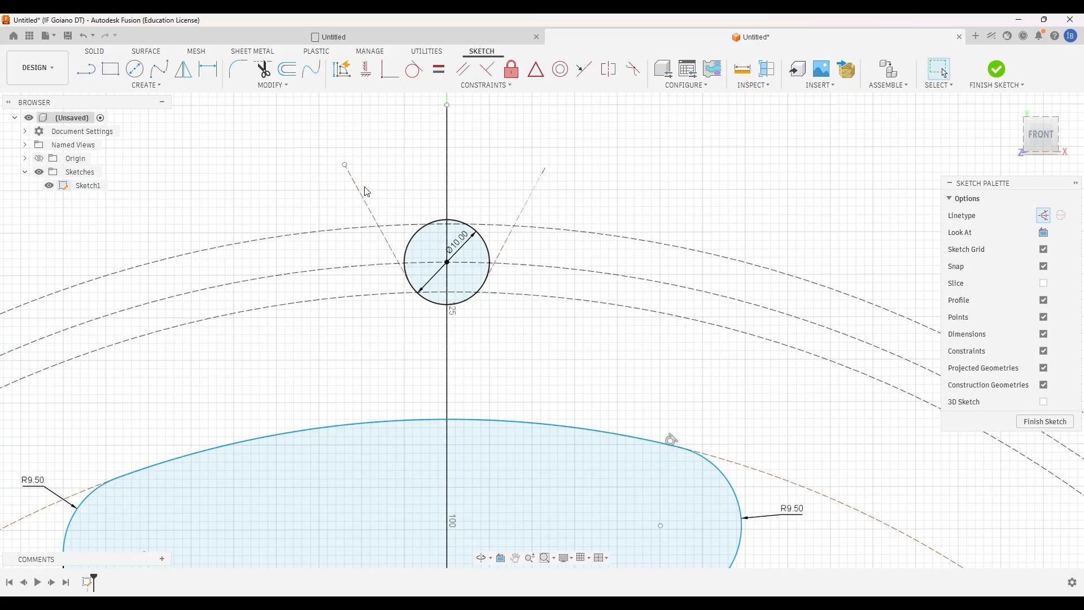
Convert both slanted lines beside the 10 mm circle from construction to normal geometry.
{"action": "left_click", "coordinate": [1043, 217]}
{"action": "left_click", "coordinate": [529, 200]}
{"action": "left_click", "coordinate": [1042, 217]}
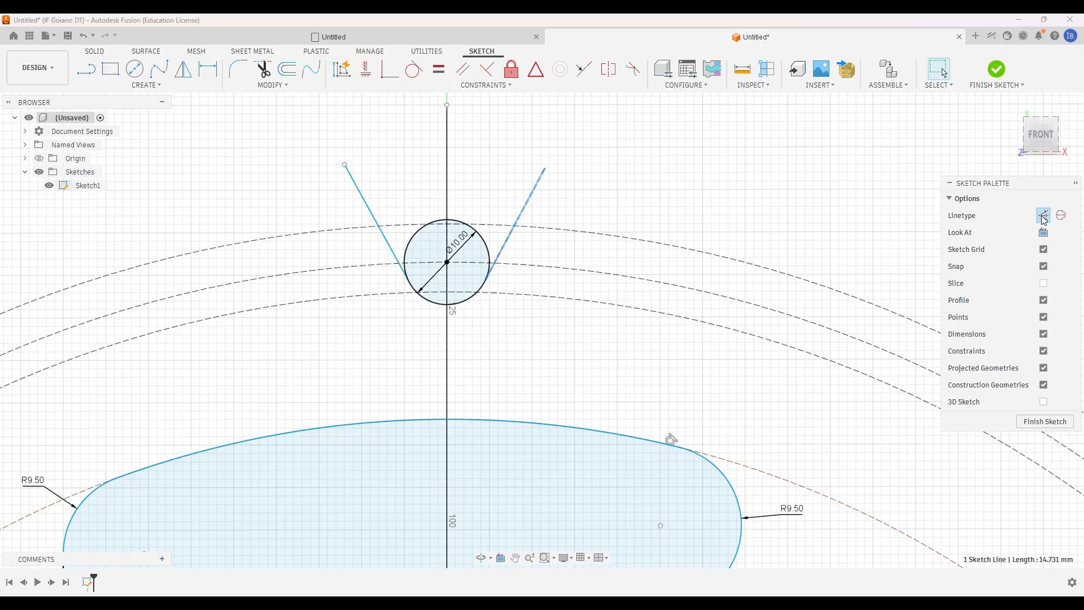
Apply tangent constraints between the 10 mm circle and each of the two slanted lines.
{"action": "left_click", "coordinate": [484, 242], "text": "shift"}
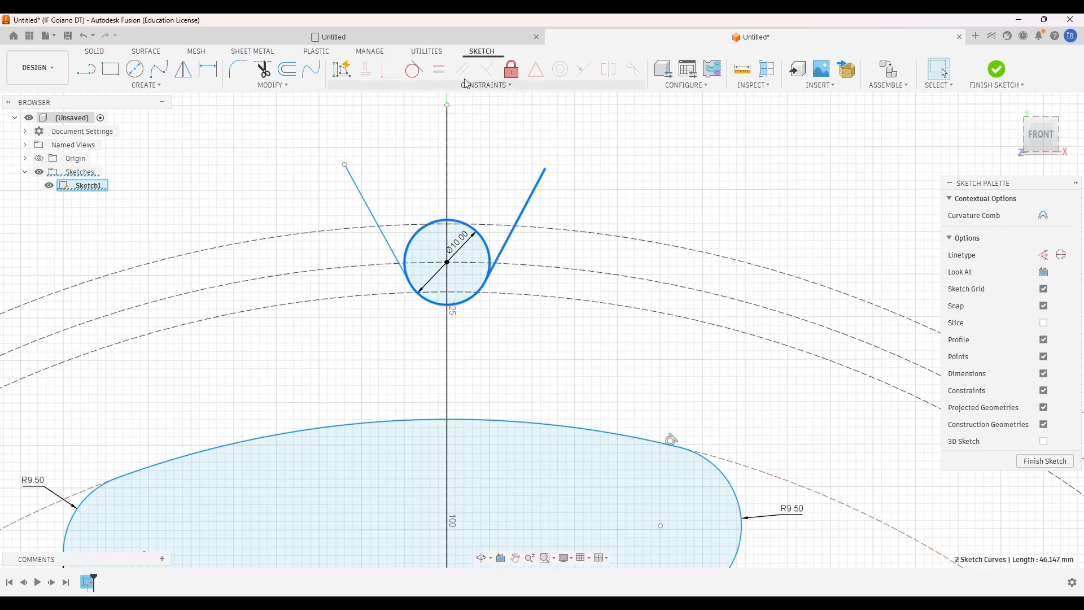
{"action": "left_click", "coordinate": [415, 72]}
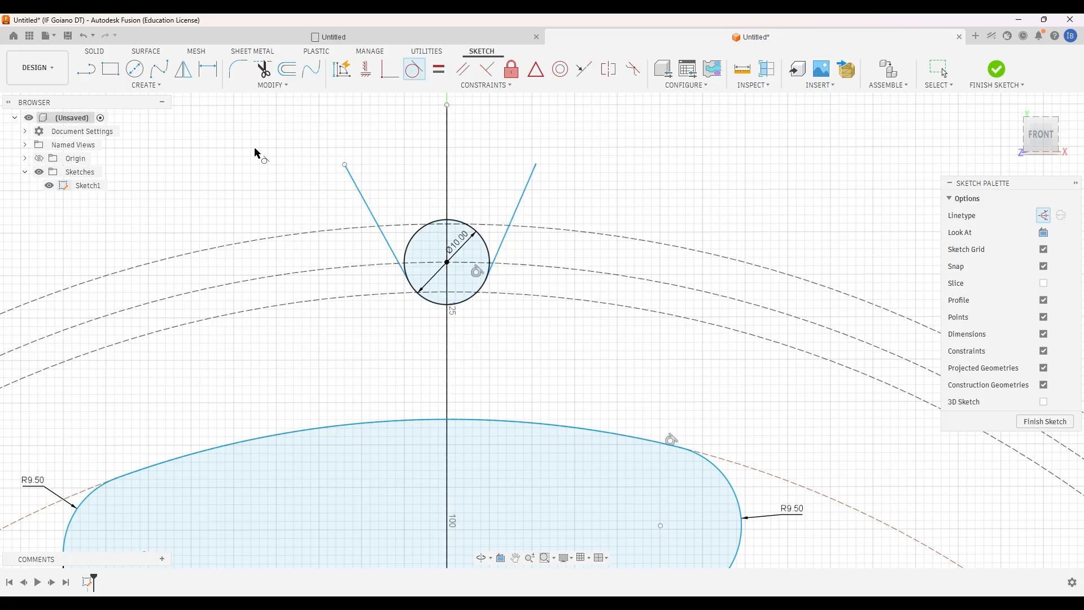
{"action": "key", "text": "Escape"}
{"action": "left_click", "coordinate": [355, 192]}
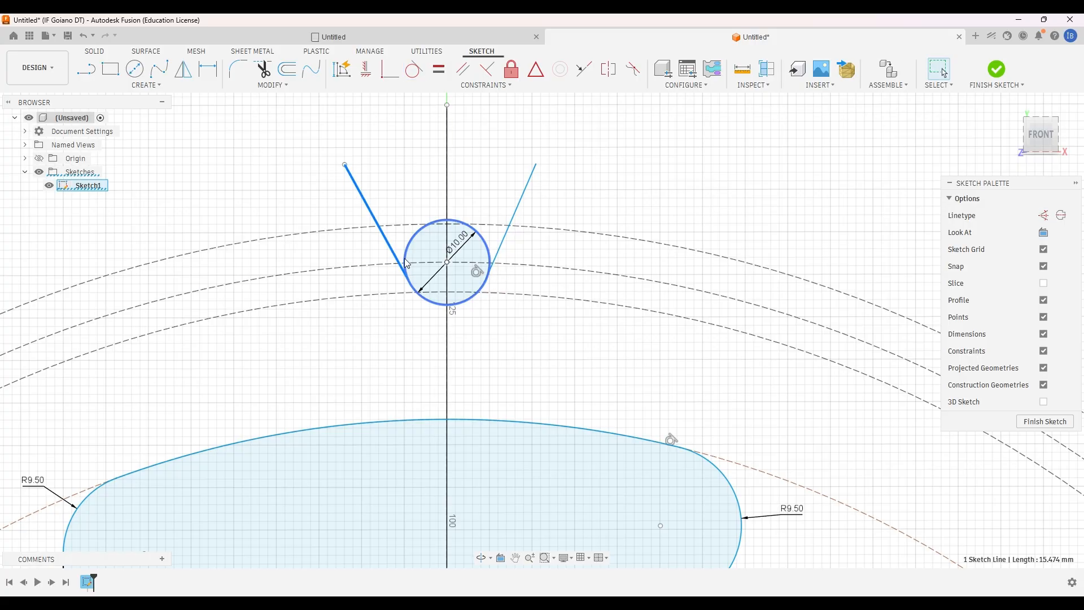
{"action": "left_click", "coordinate": [405, 251]}
{"action": "left_click", "coordinate": [411, 79]}
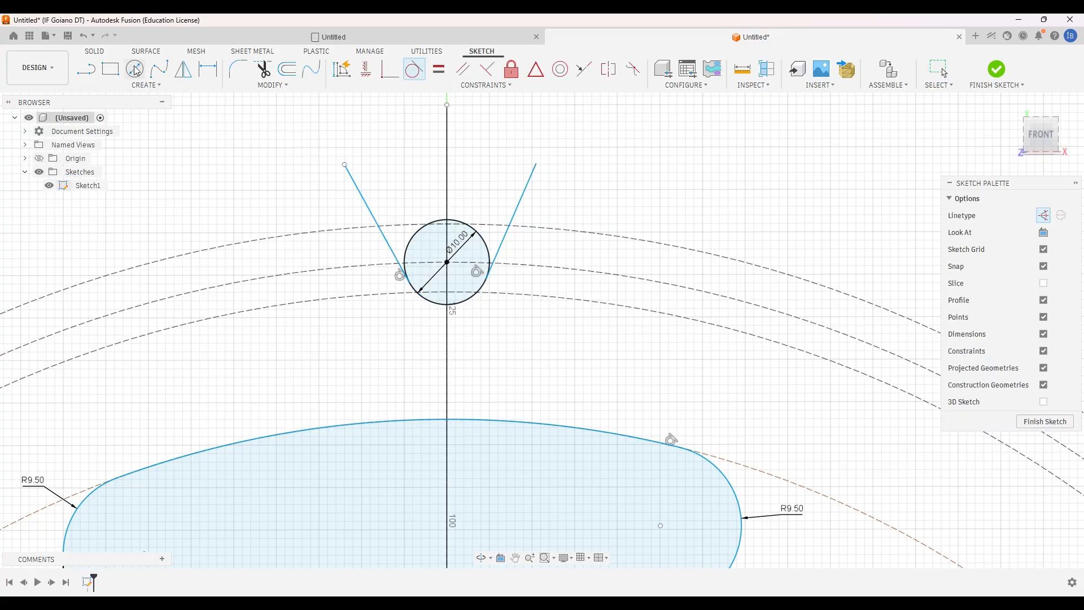
{"action": "key", "text": "Escape"}
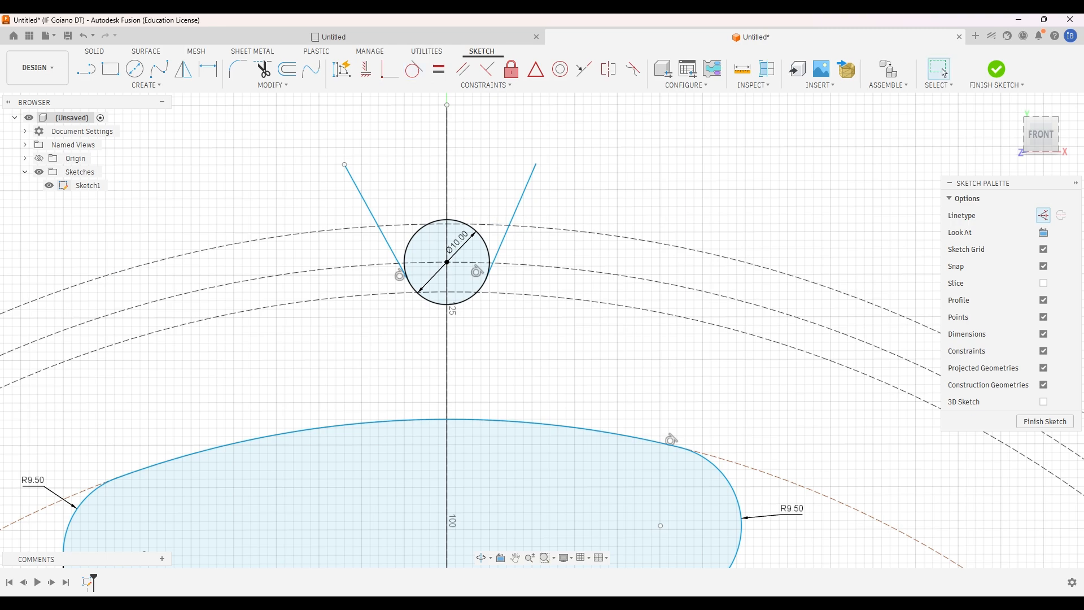
Check the tooth gap angle in the PDF drawing and dimension the right slanted line at 23.75° from the vertical line.
{"action": "key", "text": "alt+Tab"}
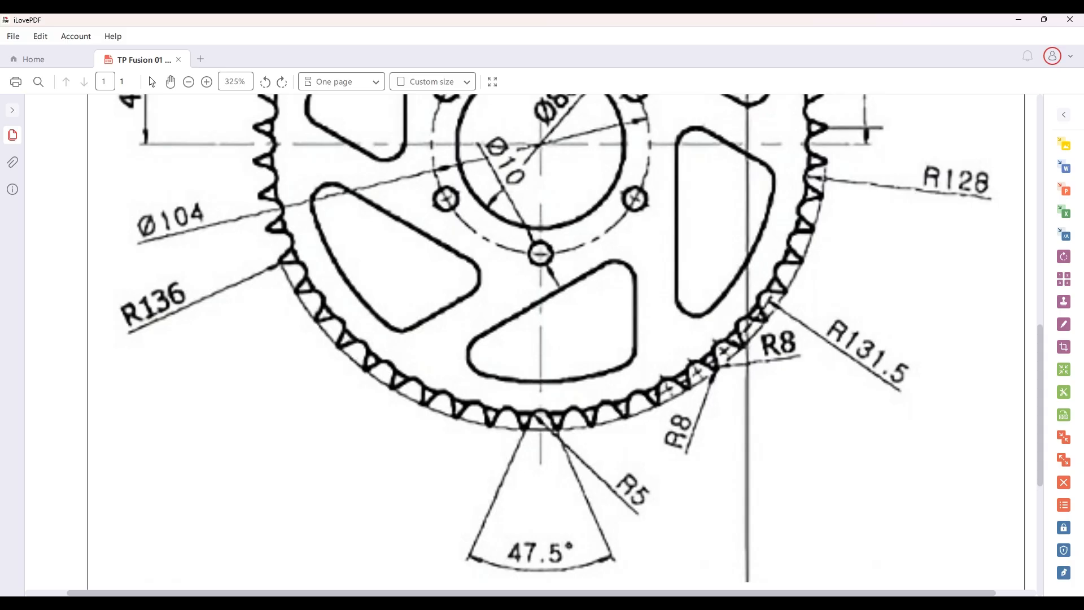
{"action": "key", "text": "alt+Tab"}
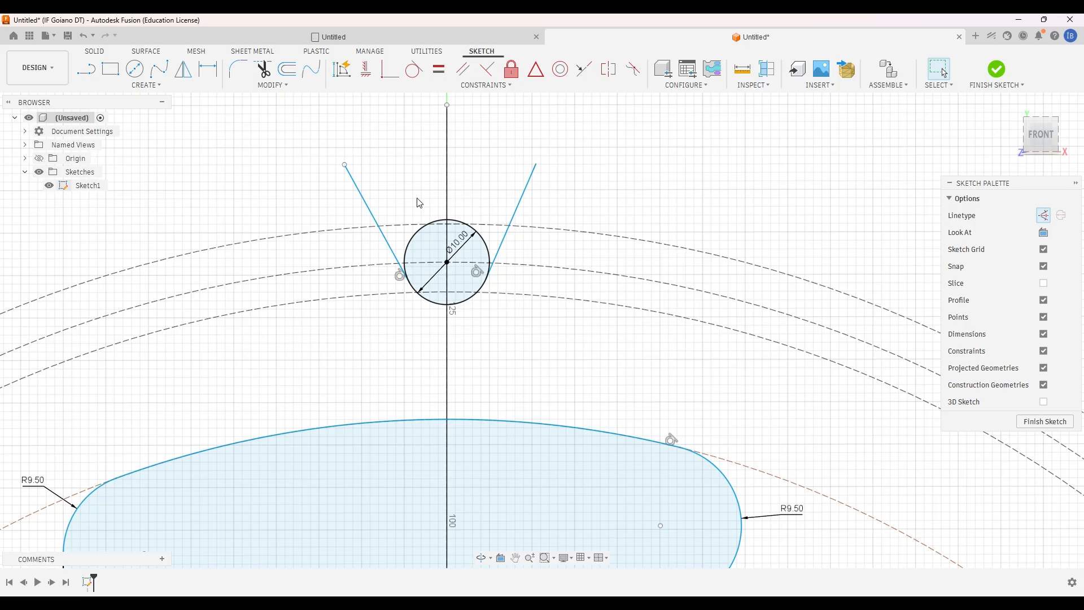
{"action": "left_click", "coordinate": [452, 197]}
{"action": "left_click", "coordinate": [517, 210], "text": "ctrl"}
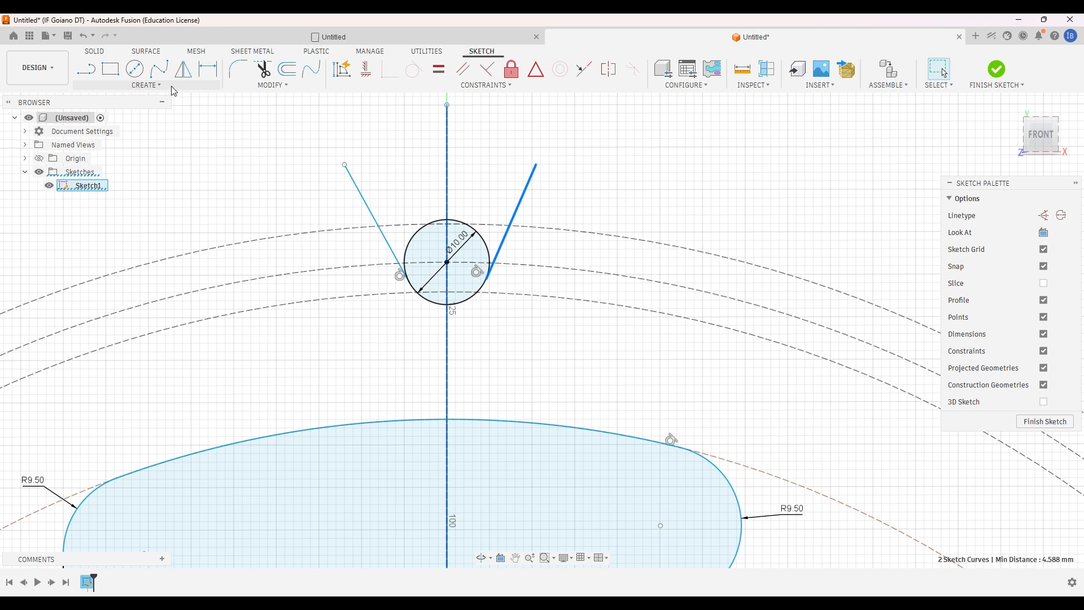
{"action": "left_click", "coordinate": [175, 91]}
{"action": "left_click", "coordinate": [96, 278]}
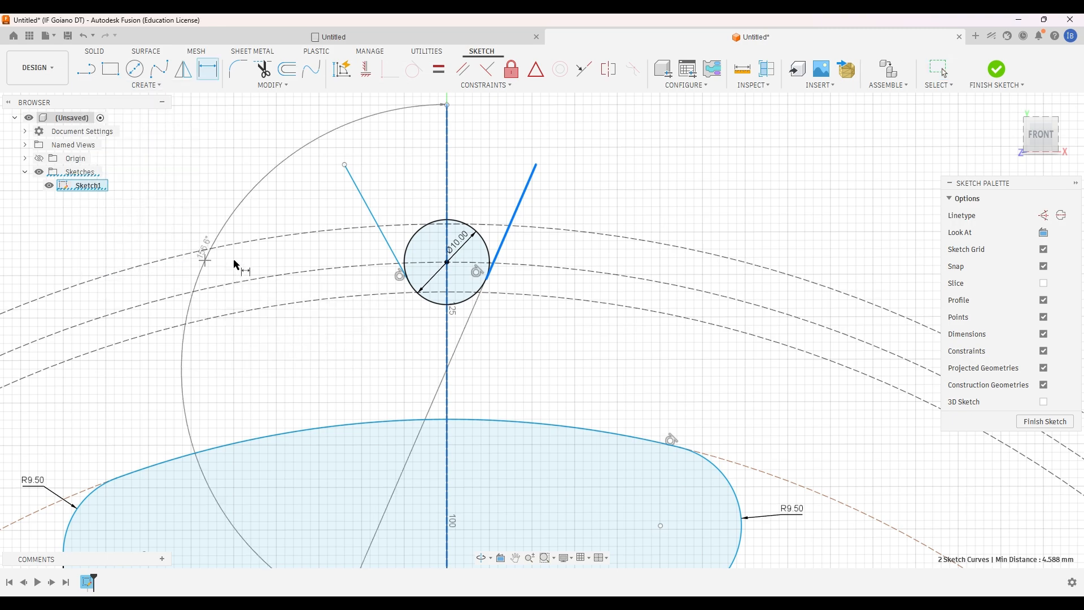
{"action": "left_click", "coordinate": [475, 186]}
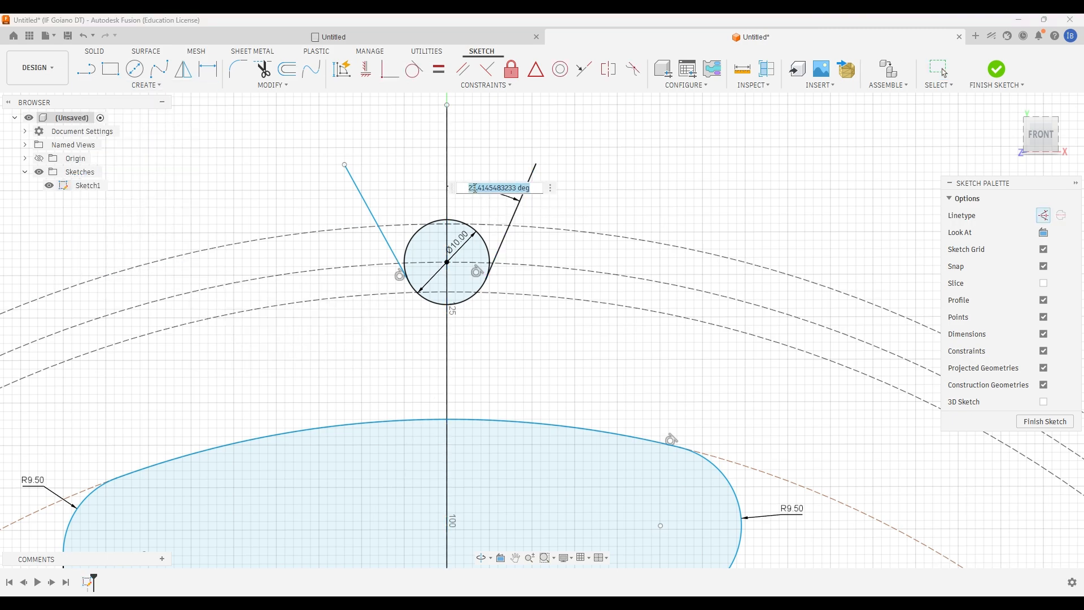
{"action": "type", "text": "23.75"}
{"action": "key", "text": "Return"}
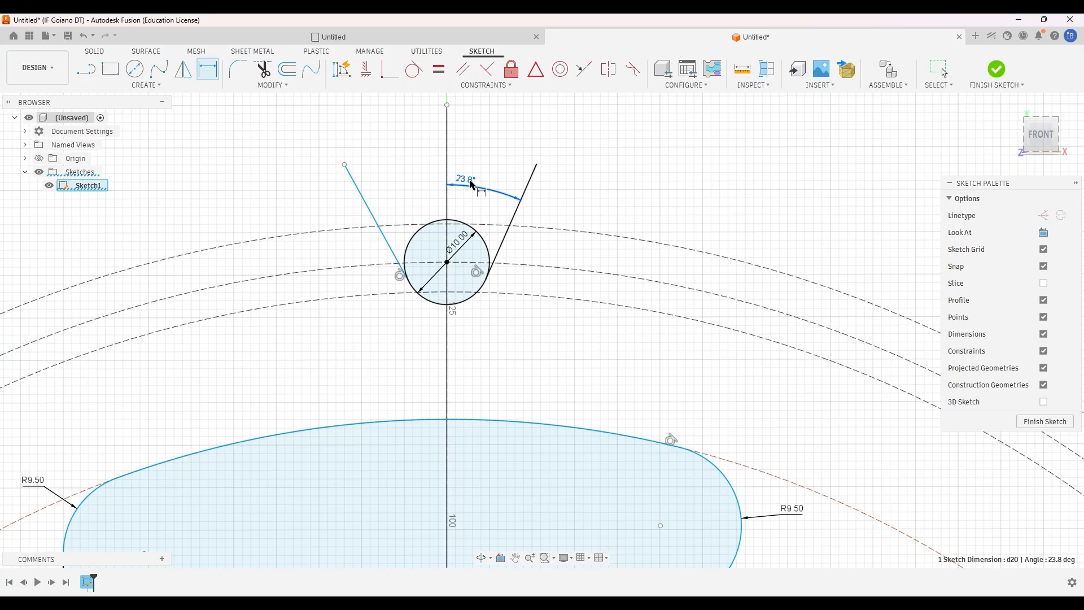
{"action": "key", "text": "Escape"}
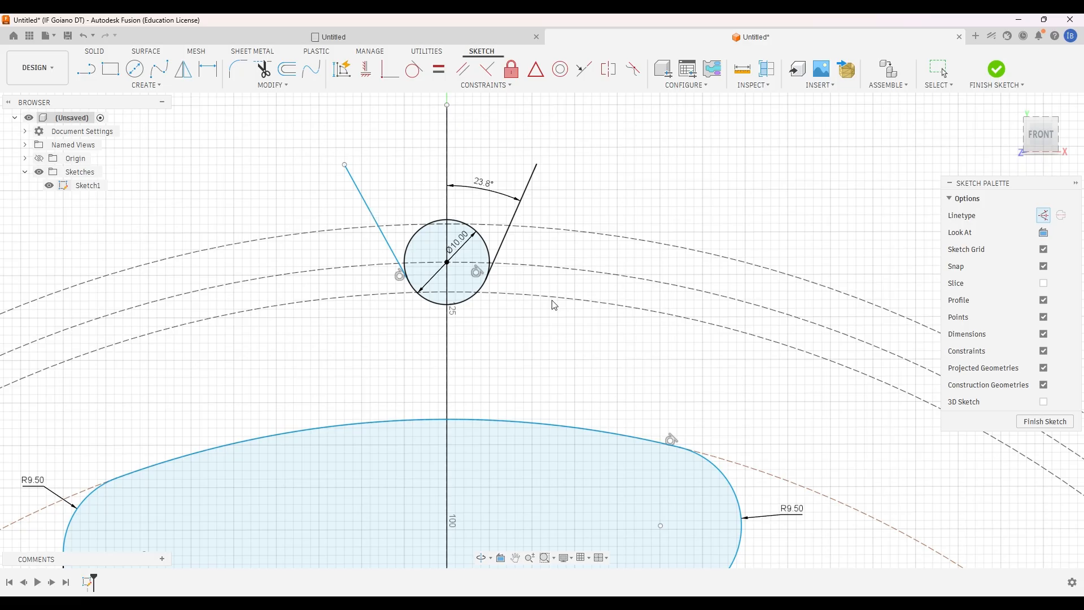
Dimension the left slanted line at 23.75° from the vertical line and align the right angle dimension with it.
{"action": "scroll", "coordinate": [557, 377], "scroll_direction": "up", "scroll_amount": 1}
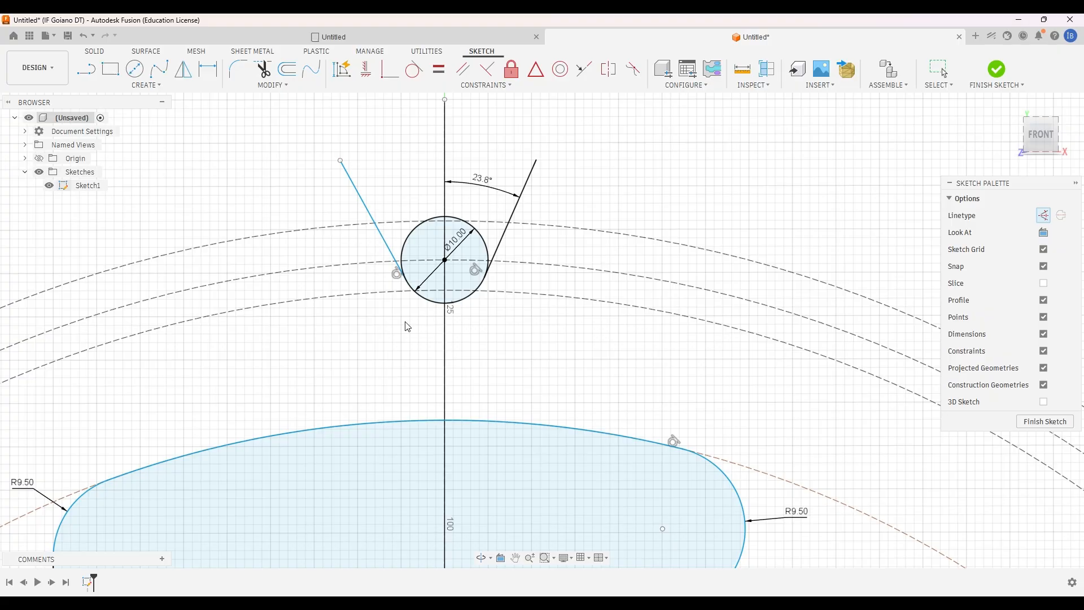
{"action": "scroll", "coordinate": [408, 326], "scroll_direction": "up", "scroll_amount": 1}
{"action": "mouse_move", "coordinate": [494, 160]}
{"action": "left_mouse_down"}
{"action": "mouse_move", "coordinate": [487, 154]}
{"action": "mouse_move", "coordinate": [492, 167]}
{"action": "left_mouse_up"}
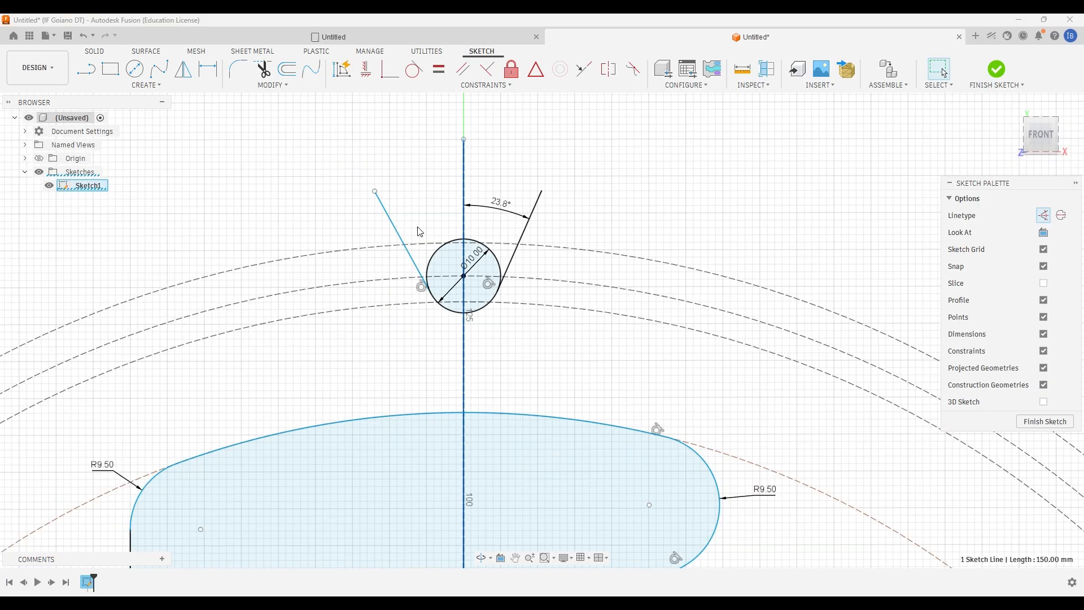
{"action": "left_click", "coordinate": [393, 222], "text": "ctrl"}
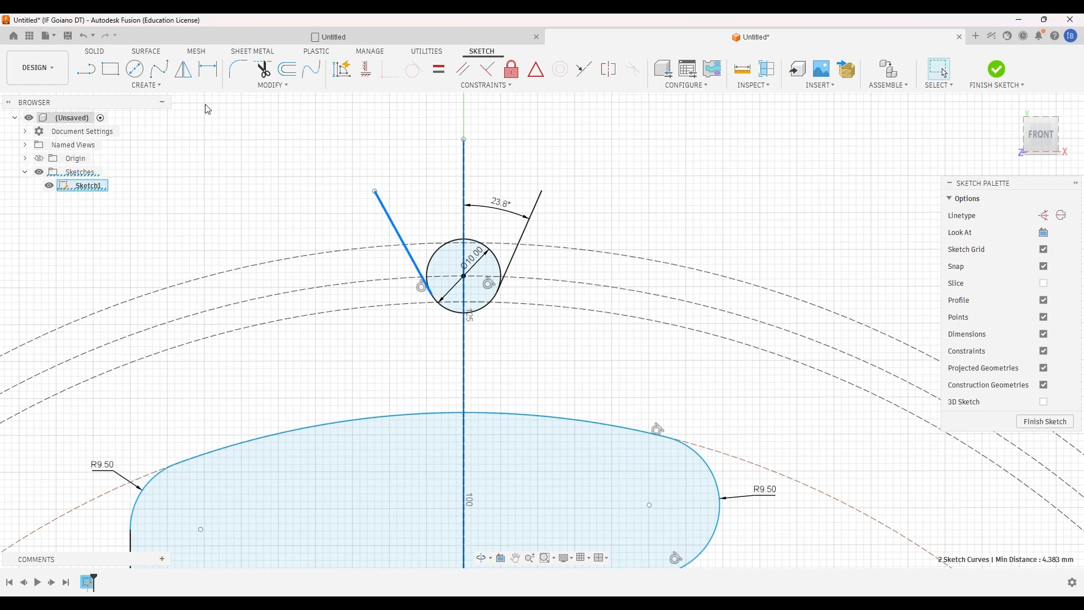
{"action": "left_click", "coordinate": [147, 85]}
{"action": "left_click", "coordinate": [114, 280]}
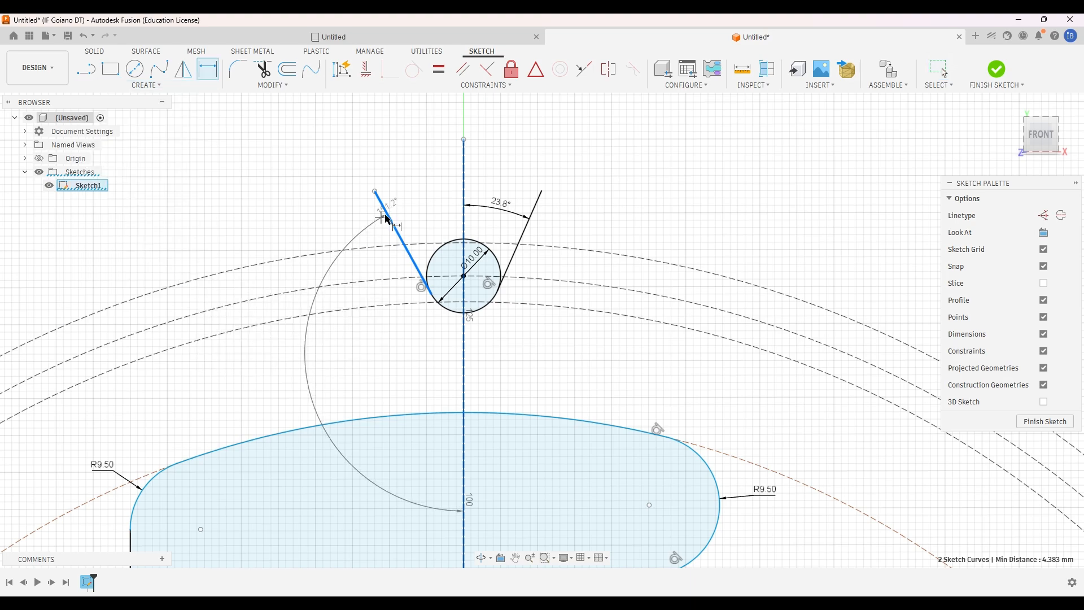
{"action": "left_click", "coordinate": [426, 215]}
{"action": "type", "text": "23"}
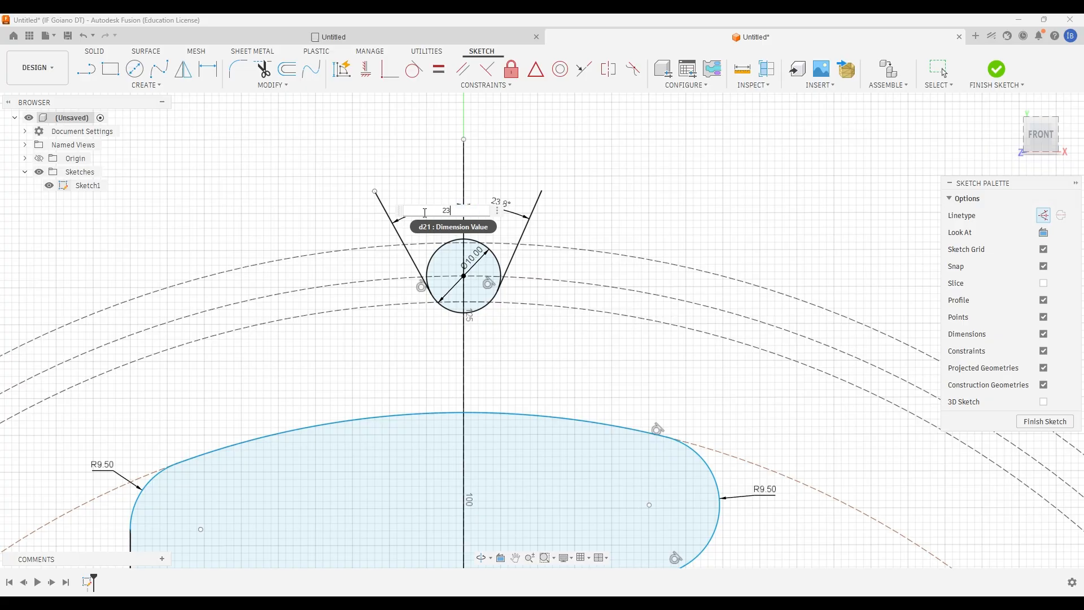
{"action": "type", "text": ".75"}
{"action": "key", "text": "Return"}
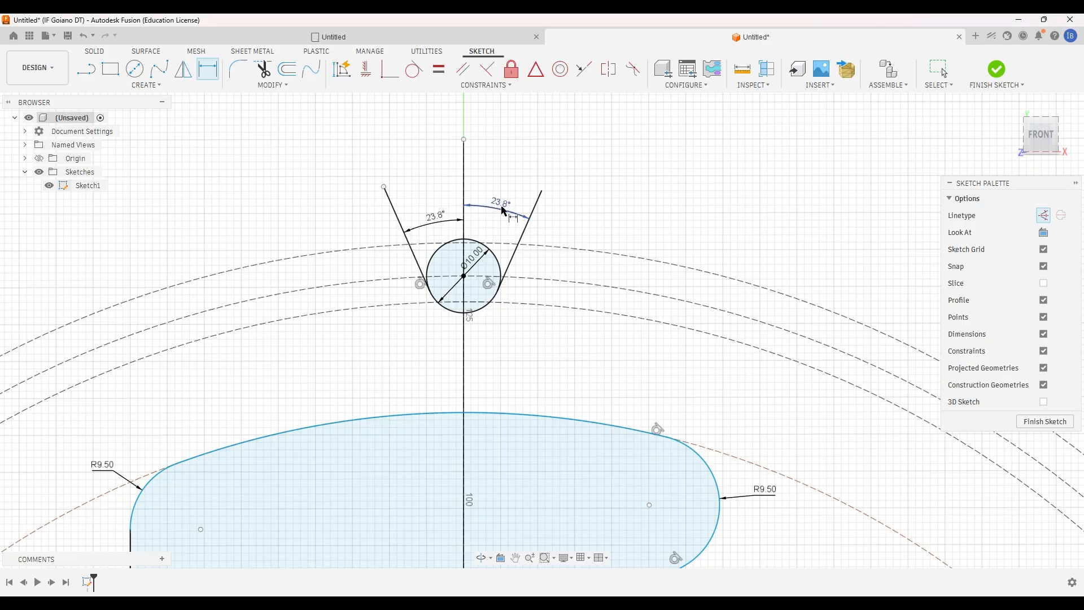
{"action": "key", "text": "Escape"}
{"action": "left_click_drag", "start_coordinate": [506, 210], "coordinate": [504, 230]}
Add a driven angle dimension between the two slanted lines and position it just above the two half-angle dimensions.
{"action": "key", "text": "d"}
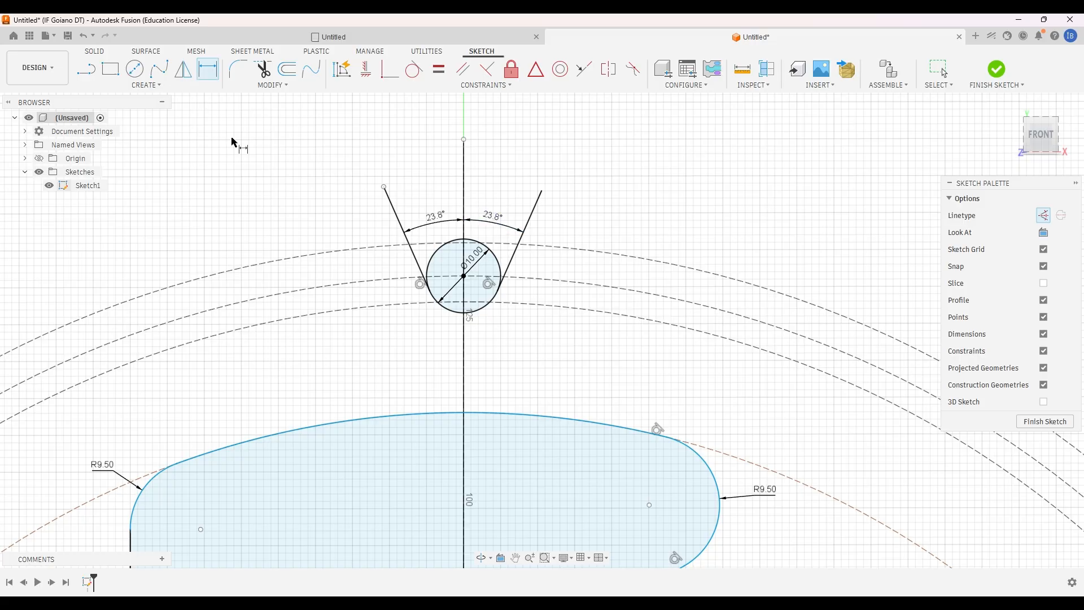
{"action": "left_click", "coordinate": [396, 210]}
{"action": "key", "text": "Escape"}
{"action": "left_click", "coordinate": [532, 212]}
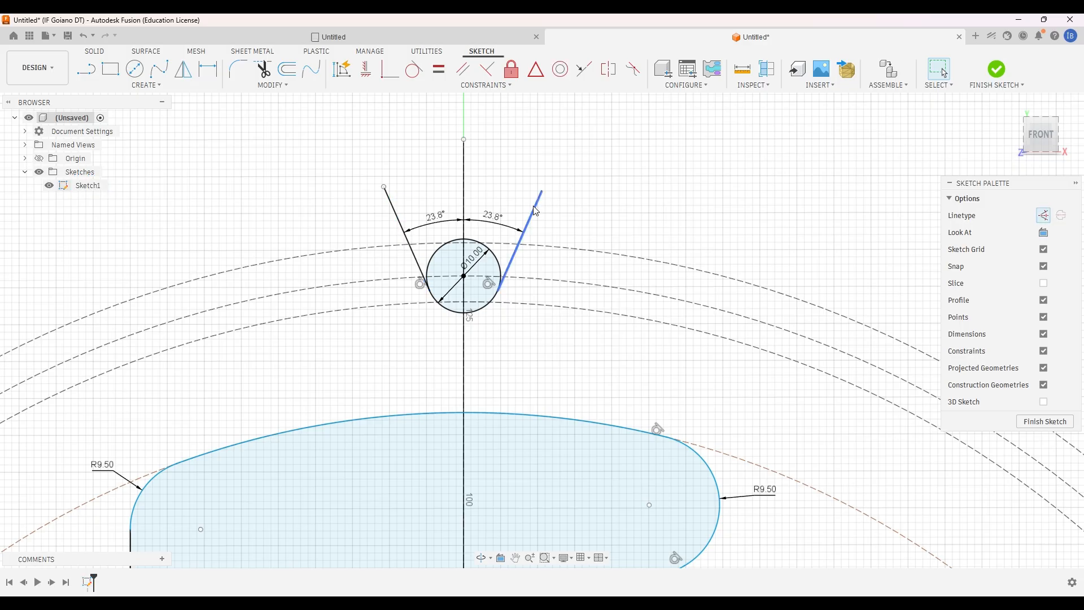
{"action": "left_click", "coordinate": [146, 84]}
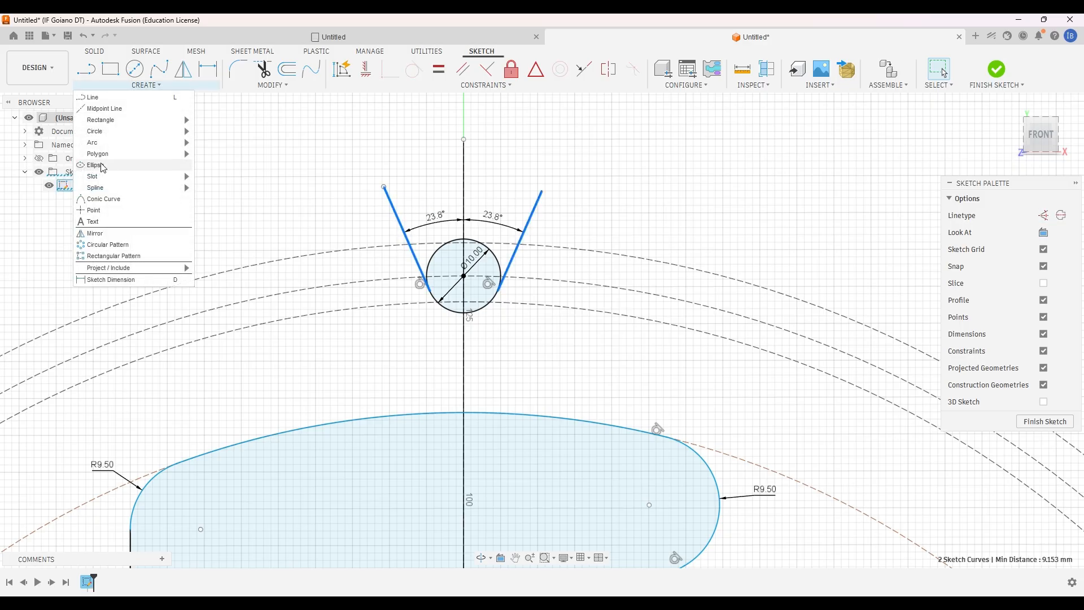
{"action": "left_click", "coordinate": [113, 280]}
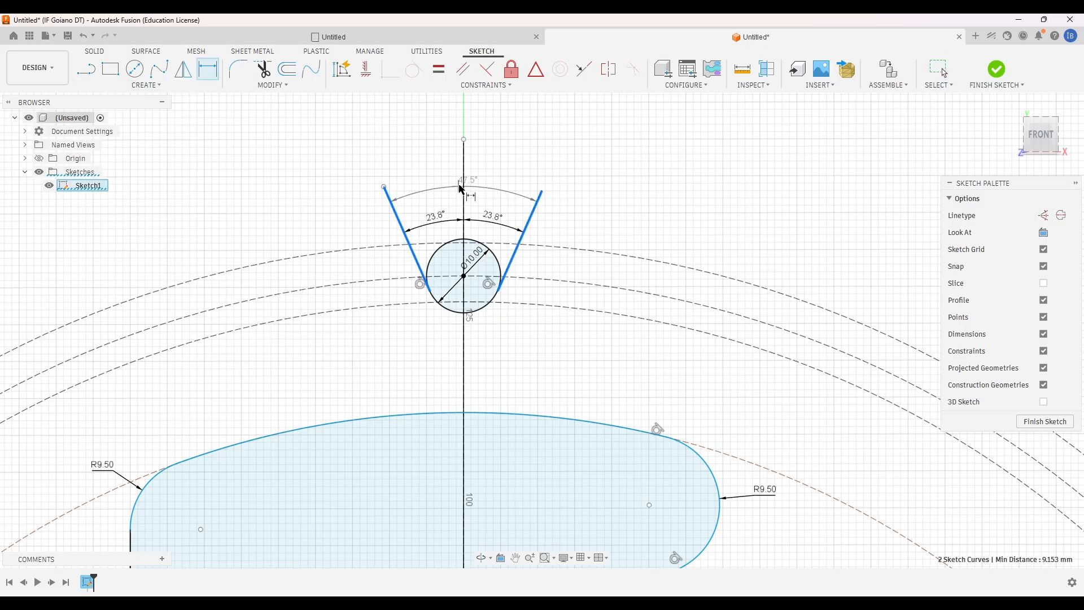
{"action": "left_click", "coordinate": [476, 188]}
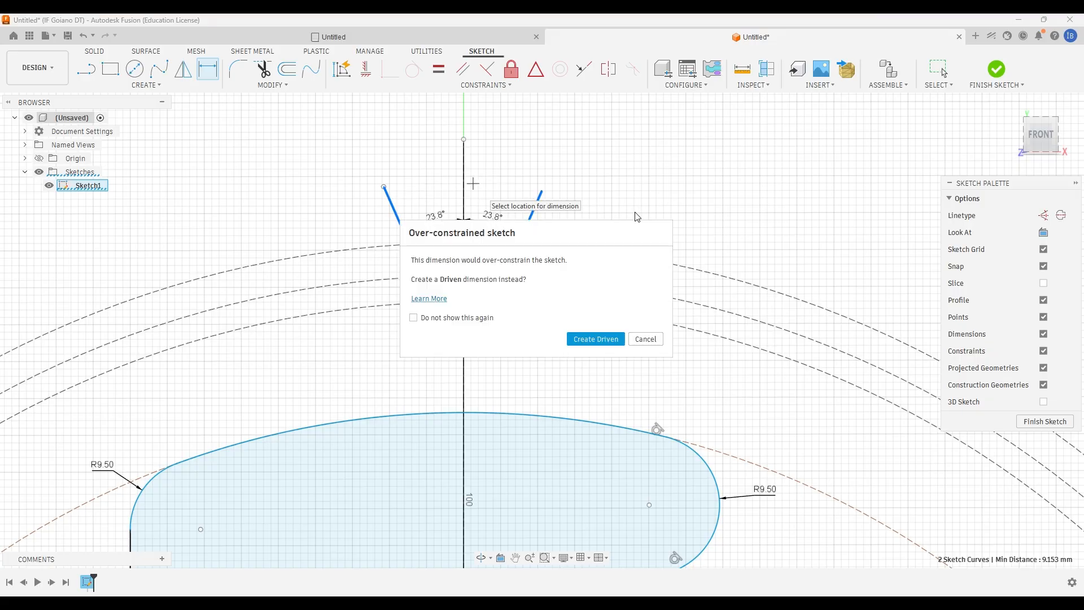
{"action": "left_click", "coordinate": [595, 339]}
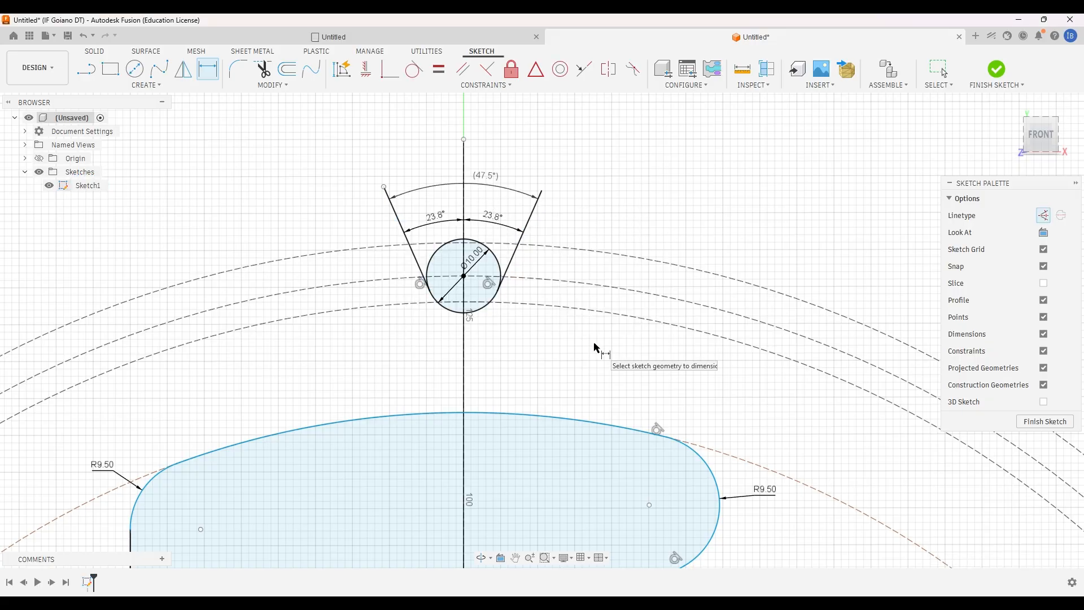
{"action": "left_click", "coordinate": [502, 199]}
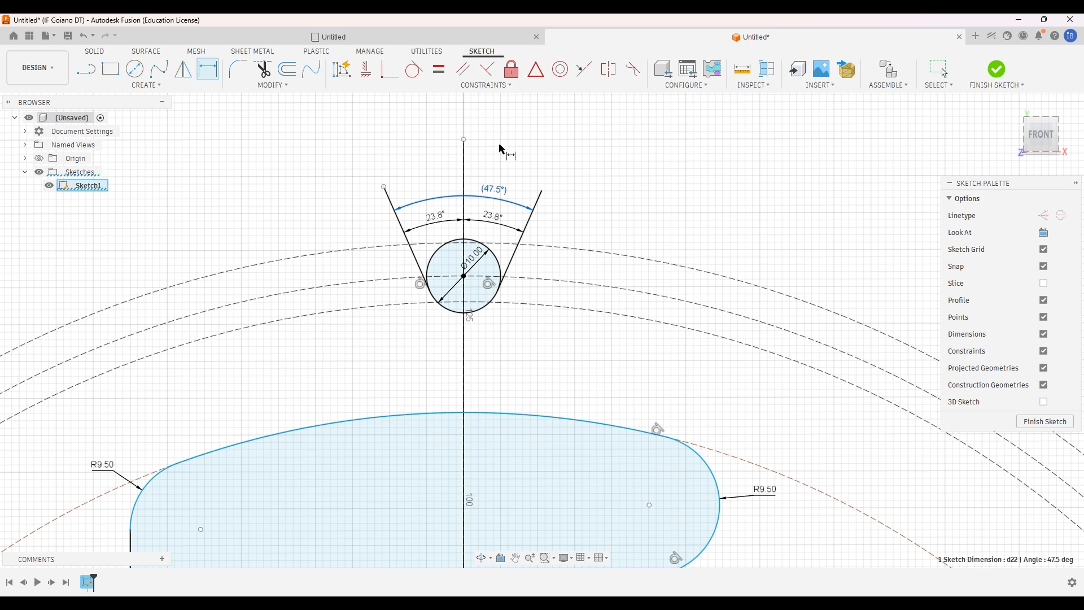
Check the tooth profile and outer radius in the iLovePDF drawing and return to the Fusion sketch.
{"action": "mouse_move", "coordinate": [693, 604]}
{"action": "left_click", "coordinate": [680, 542]}
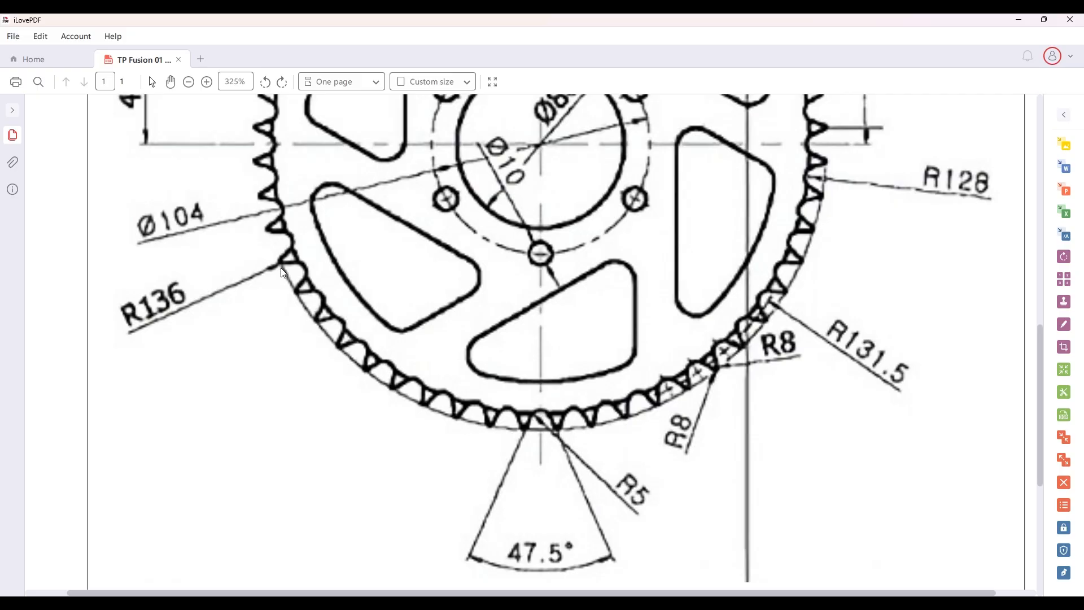
{"action": "key", "text": "alt+Tab"}
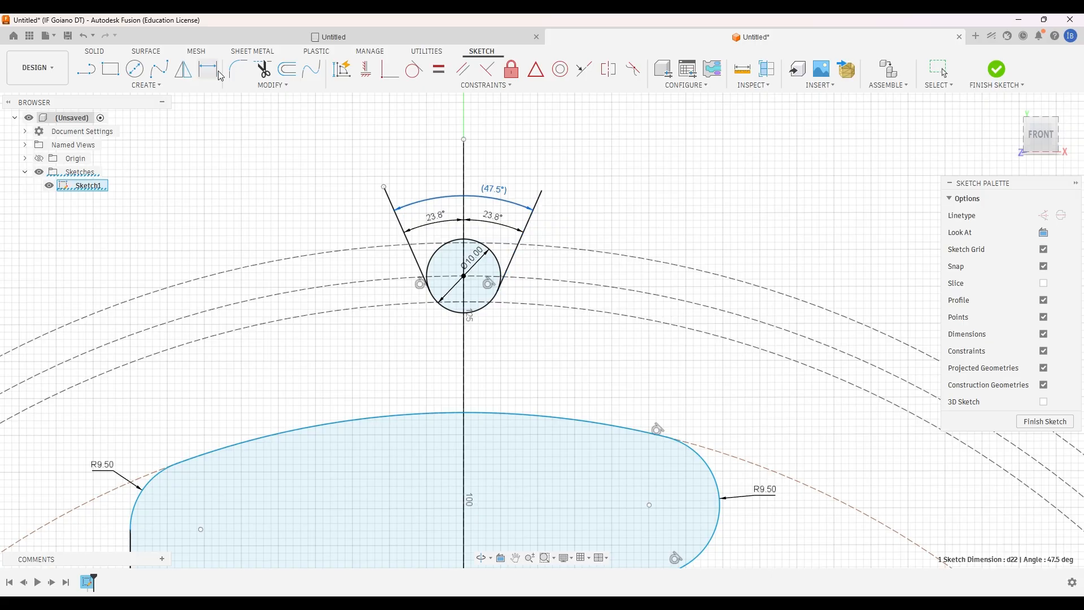
Trim the two slanted lines where they extend beyond the outermost dashed reference circle.
{"action": "left_click", "coordinate": [262, 69]}
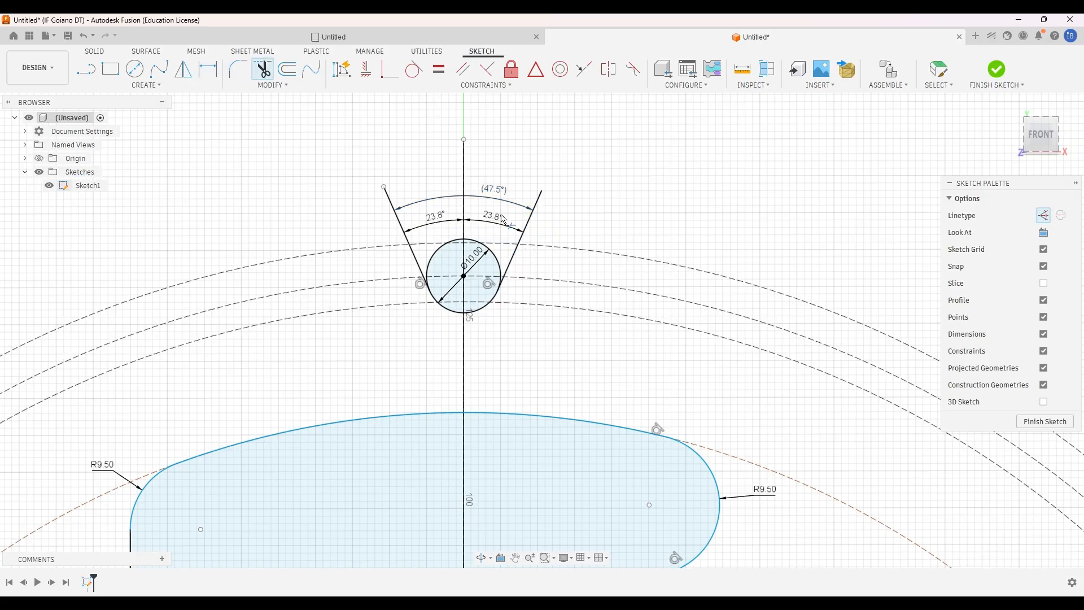
{"action": "left_click", "coordinate": [528, 241]}
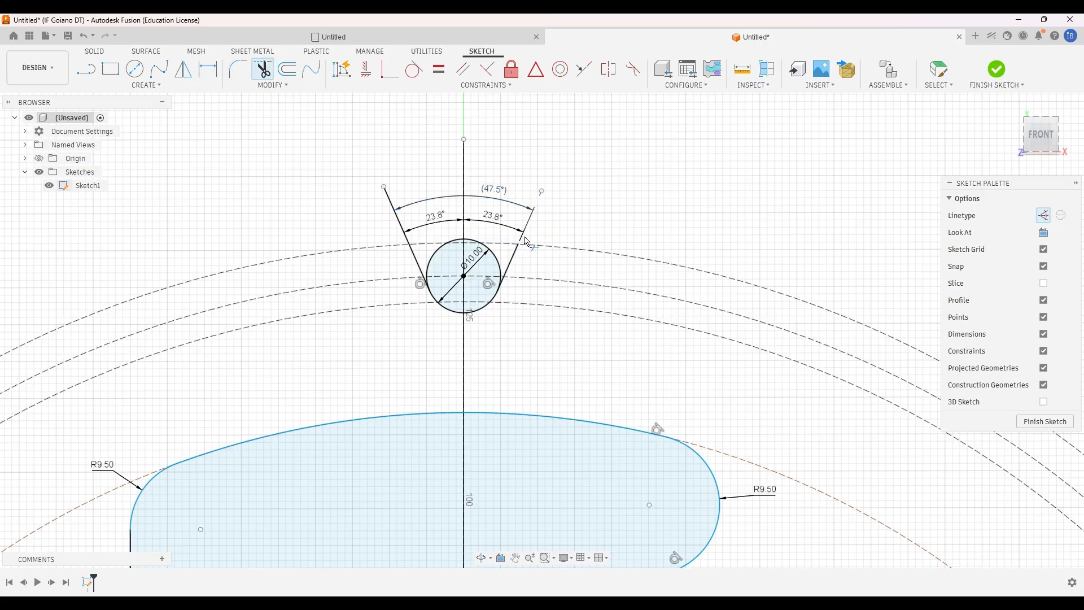
{"action": "left_click", "coordinate": [418, 243]}
Trim away the upper part of the 10 mm circle, keeping only the lower arc between its tangent points with the slanted lines.
{"action": "left_click", "coordinate": [432, 263]}
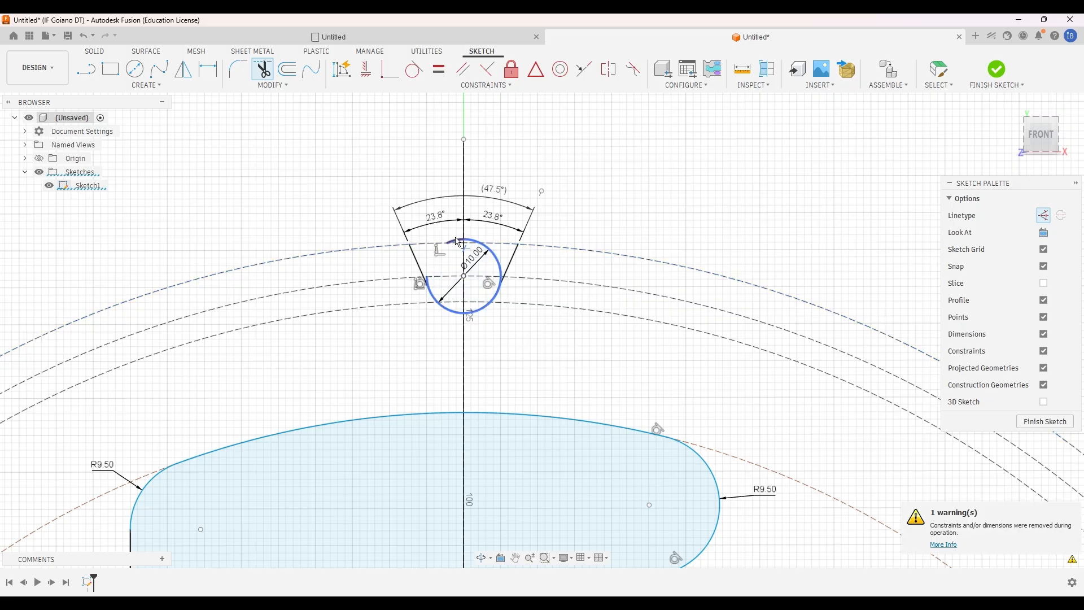
{"action": "left_click", "coordinate": [470, 240]}
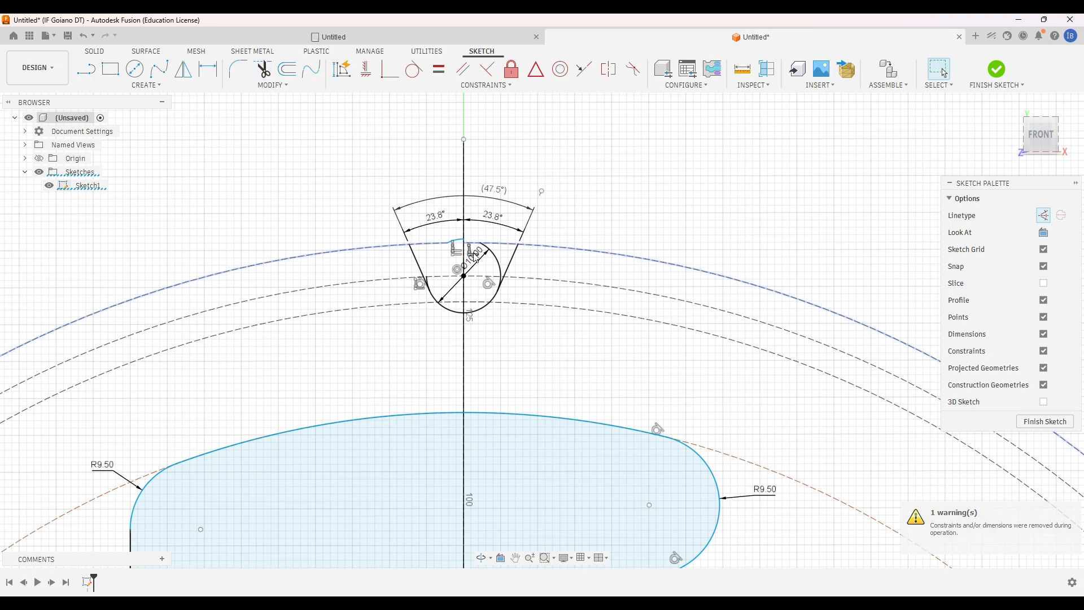
{"action": "key", "text": "Escape"}
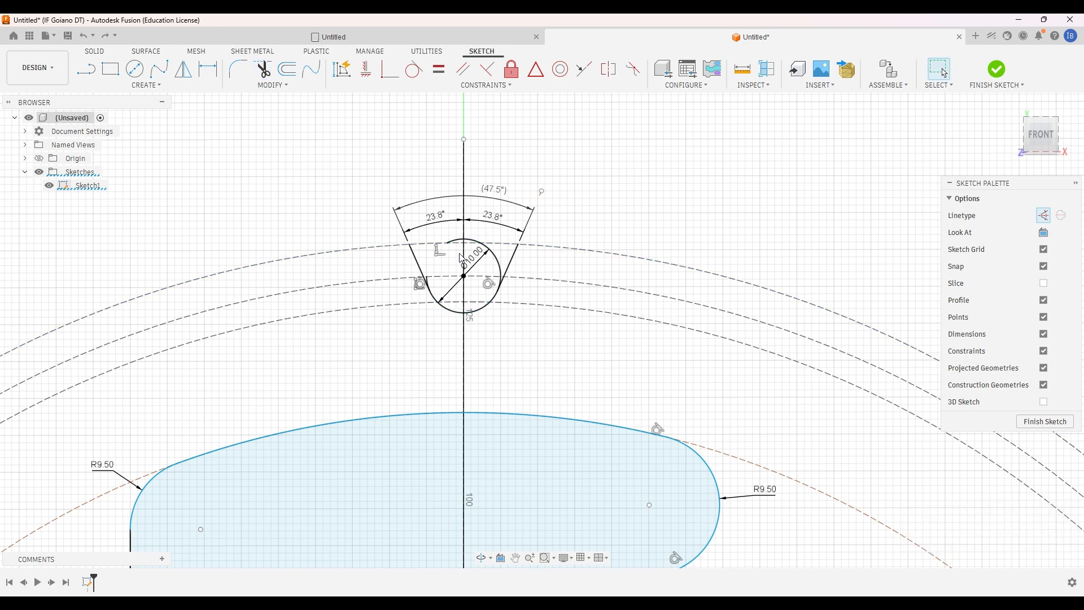
{"action": "left_click", "coordinate": [263, 69]}
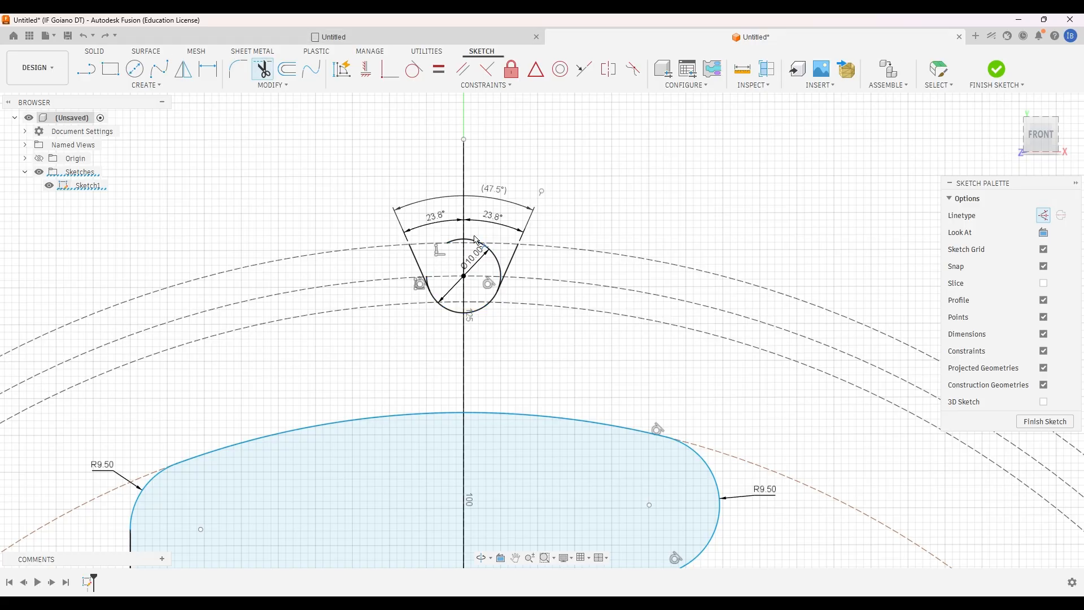
{"action": "scroll", "coordinate": [476, 253], "scroll_direction": "up", "scroll_amount": 1}
{"action": "scroll", "coordinate": [476, 253], "scroll_direction": "up", "scroll_amount": 3}
{"action": "left_click", "coordinate": [477, 242]}
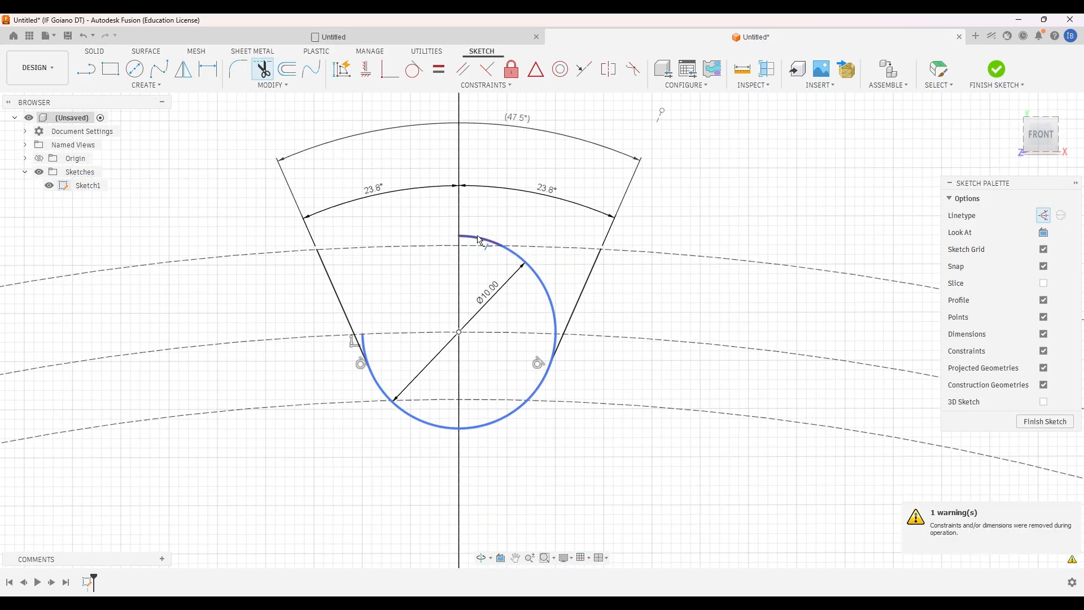
{"action": "left_click", "coordinate": [549, 291]}
{"action": "scroll", "coordinate": [521, 401], "scroll_direction": "down", "scroll_amount": 1}
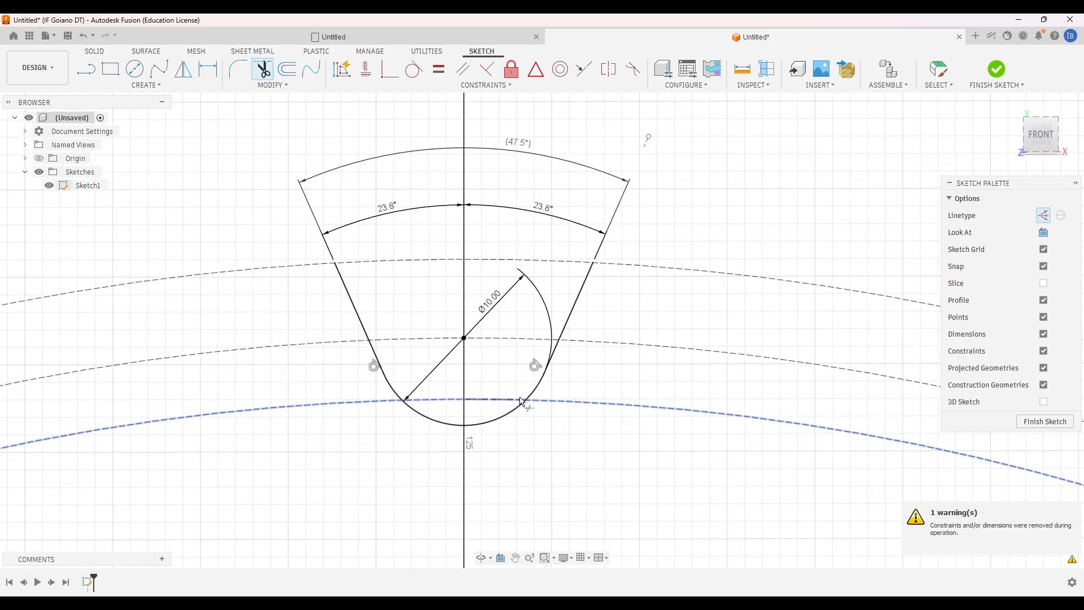
{"action": "scroll", "coordinate": [525, 397], "scroll_direction": "up", "scroll_amount": 1}
{"action": "scroll", "coordinate": [531, 394], "scroll_direction": "down", "scroll_amount": 2}
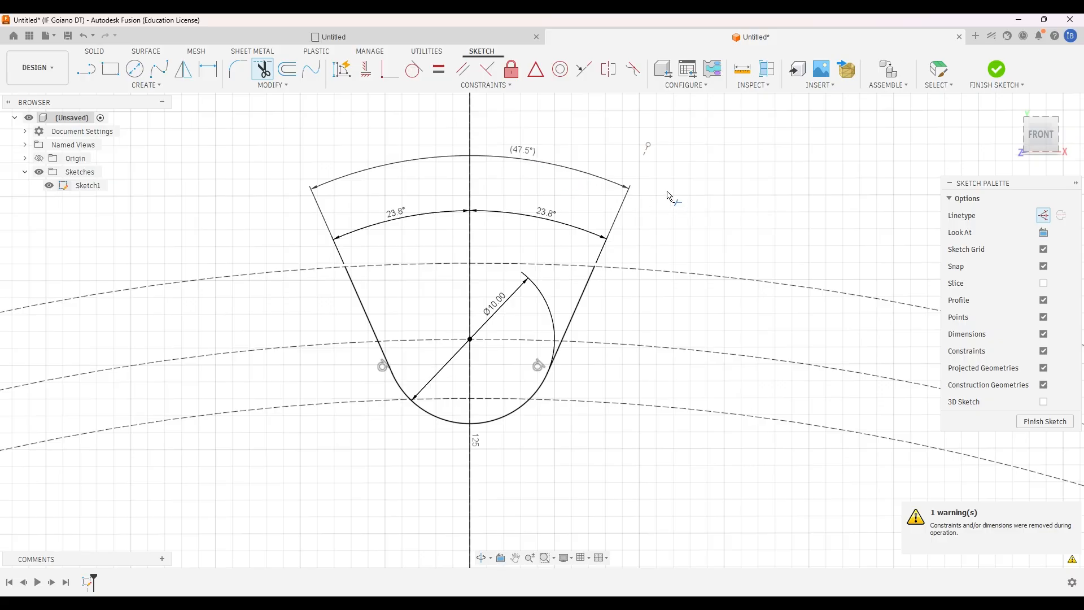
{"action": "key", "text": "Escape"}
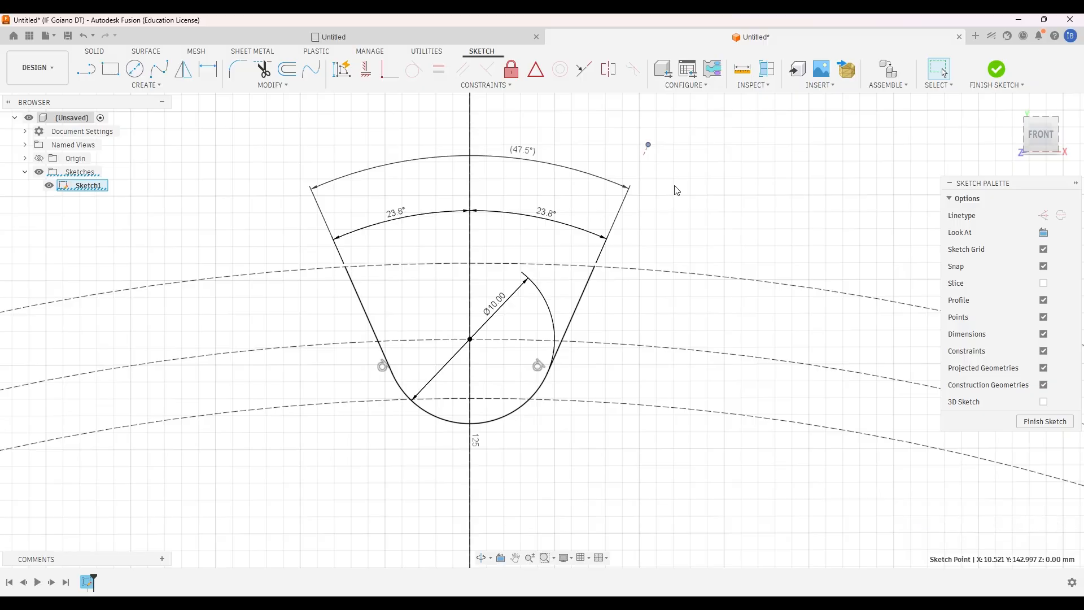
Delete the stray point and its leftover constraint beyond the right slanted line, and hide the sketch dimensions.
{"action": "key", "text": "Delete"}
{"action": "left_click", "coordinate": [644, 152]}
{"action": "key", "text": "Delete"}
{"action": "left_click", "coordinate": [644, 151]}
{"action": "key", "text": "Delete"}
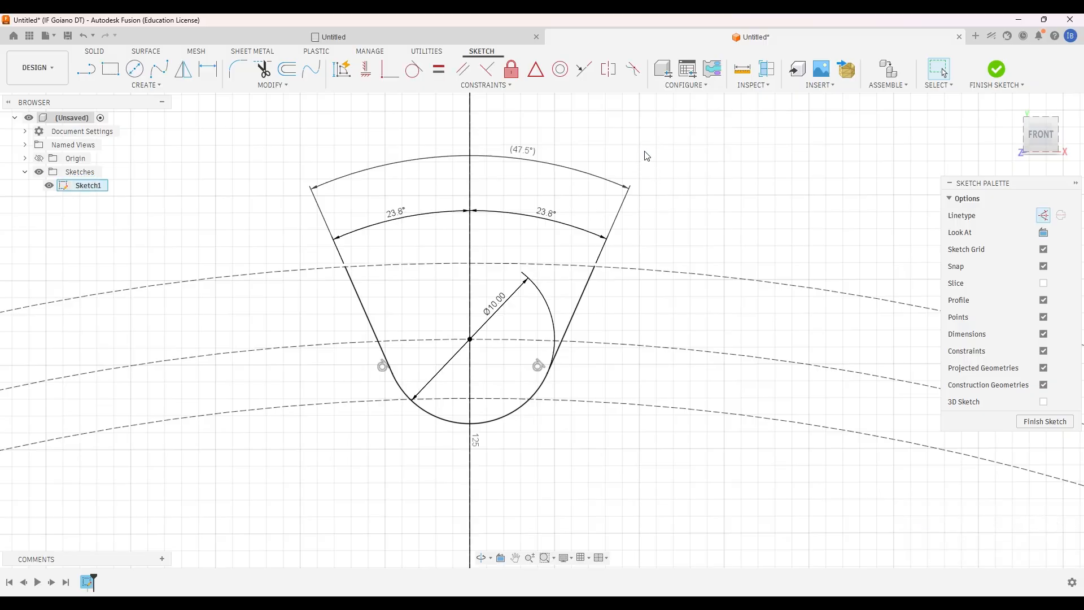
{"action": "scroll", "coordinate": [700, 282], "scroll_direction": "down", "scroll_amount": 1}
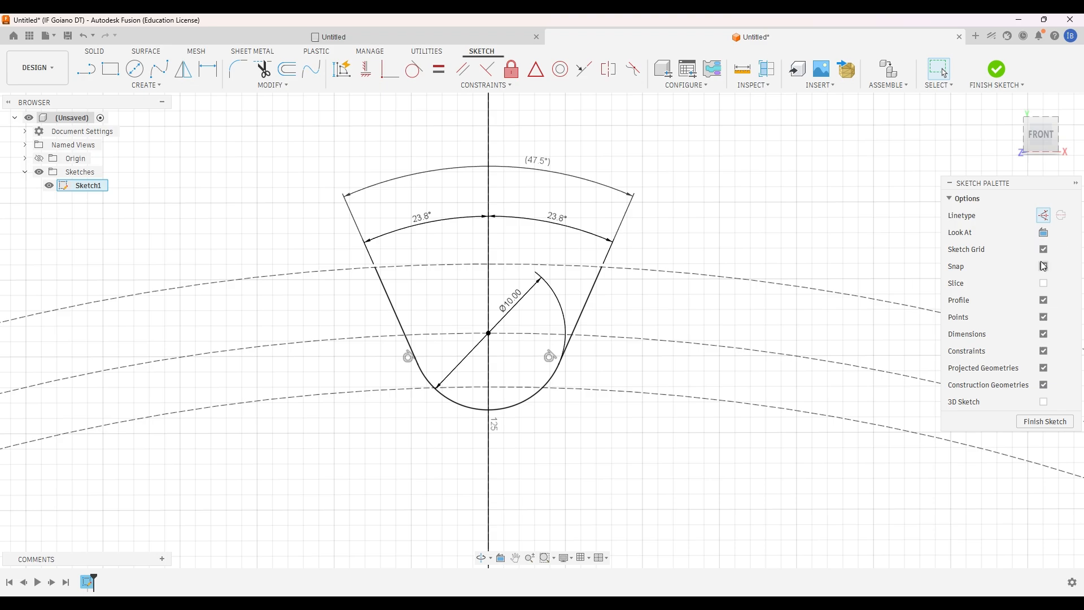
{"action": "left_click", "coordinate": [1044, 335]}
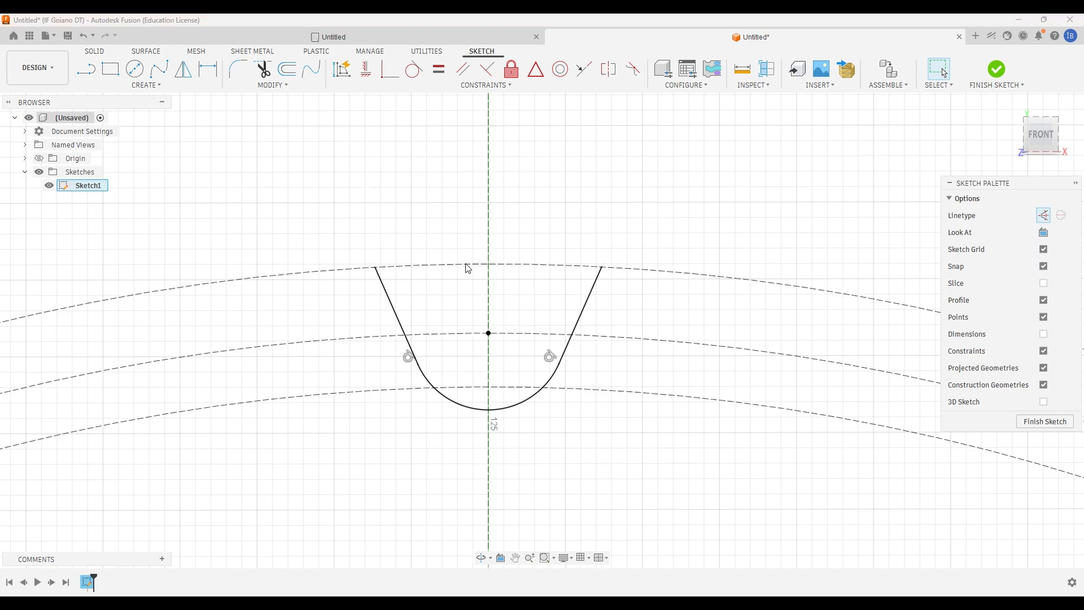
Create a full circular pattern of the tooth gap's two slanted lines and bottom arc about the centre of the 263 mm diameter reference circle.
{"action": "scroll", "coordinate": [470, 383], "scroll_direction": "down", "scroll_amount": 4}
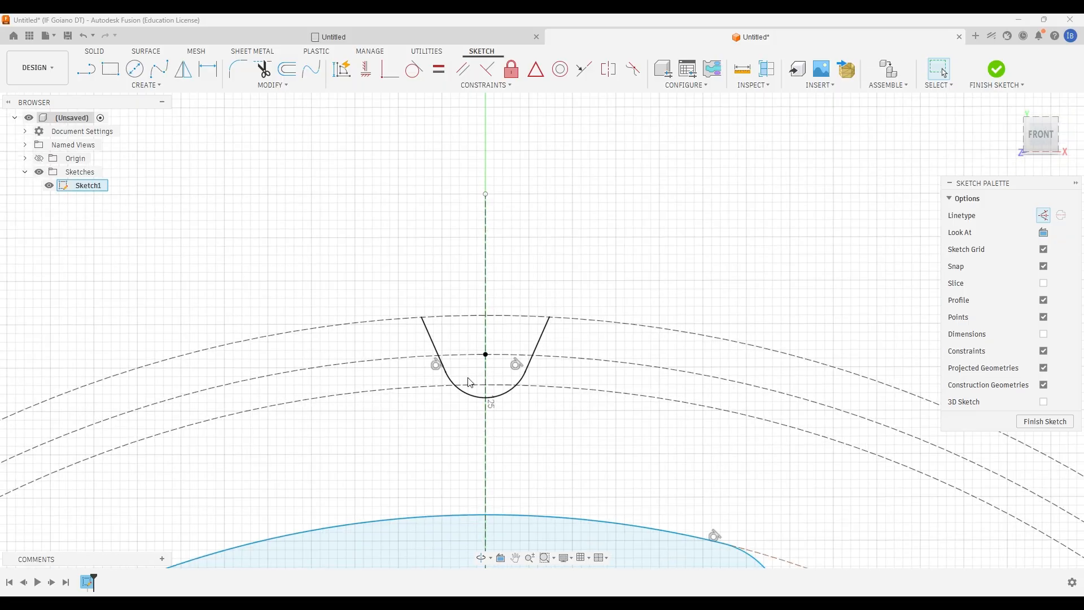
{"action": "left_click", "coordinate": [433, 342]}
{"action": "left_click", "coordinate": [457, 388], "text": "ctrl"}
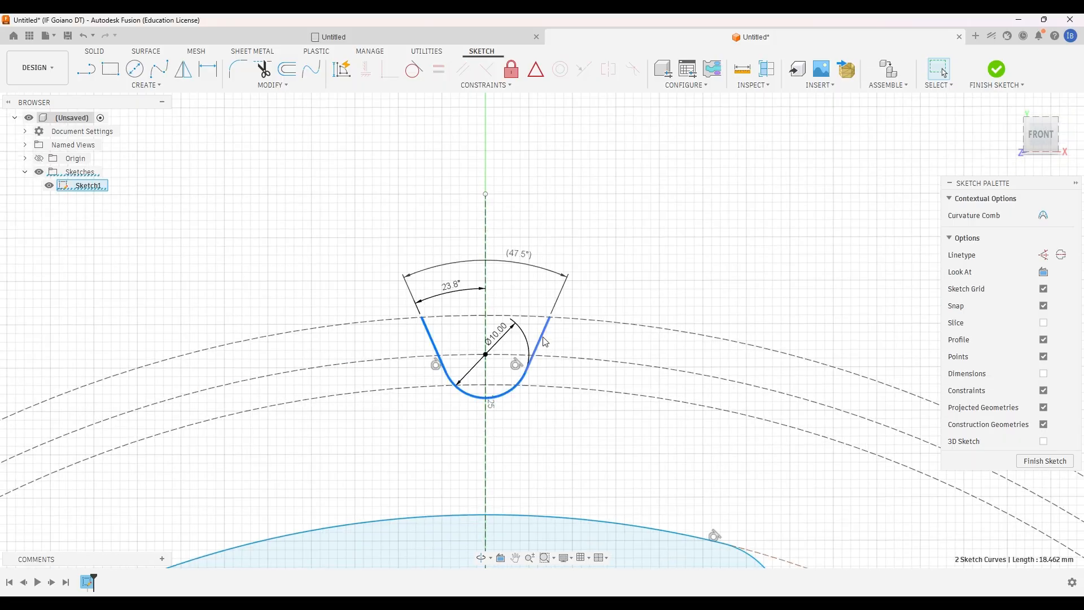
{"action": "left_click", "coordinate": [545, 341], "text": "ctrl"}
{"action": "left_click", "coordinate": [147, 85]}
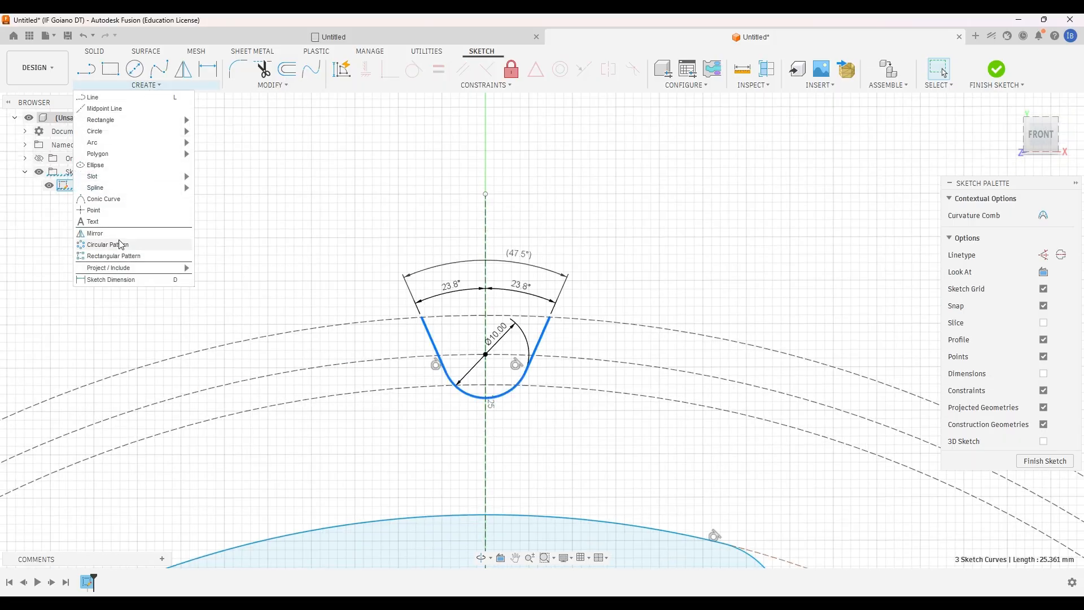
{"action": "left_click", "coordinate": [121, 245]}
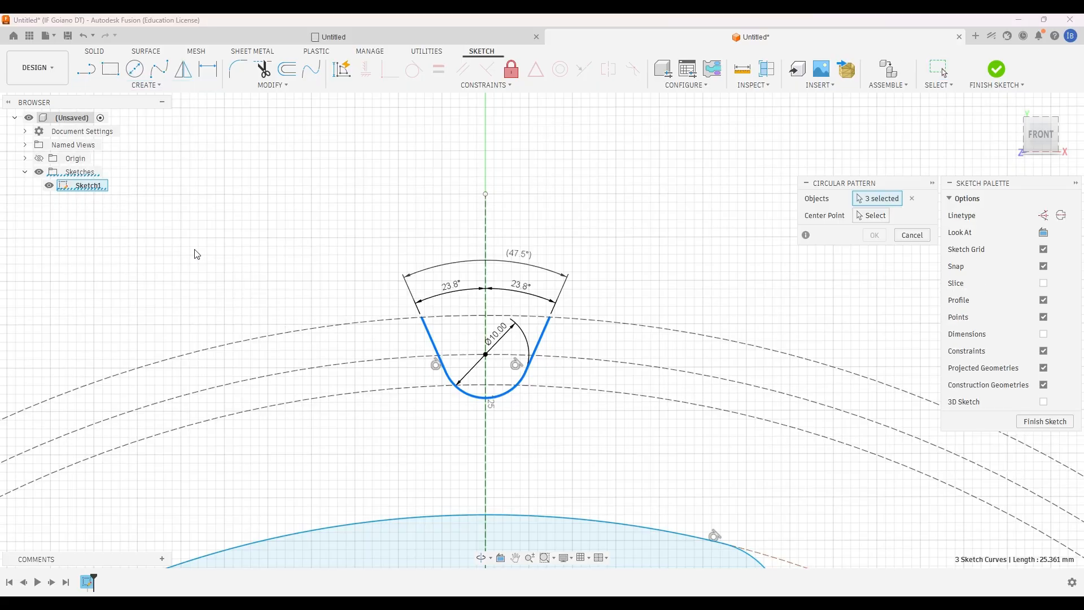
{"action": "left_click", "coordinate": [871, 215]}
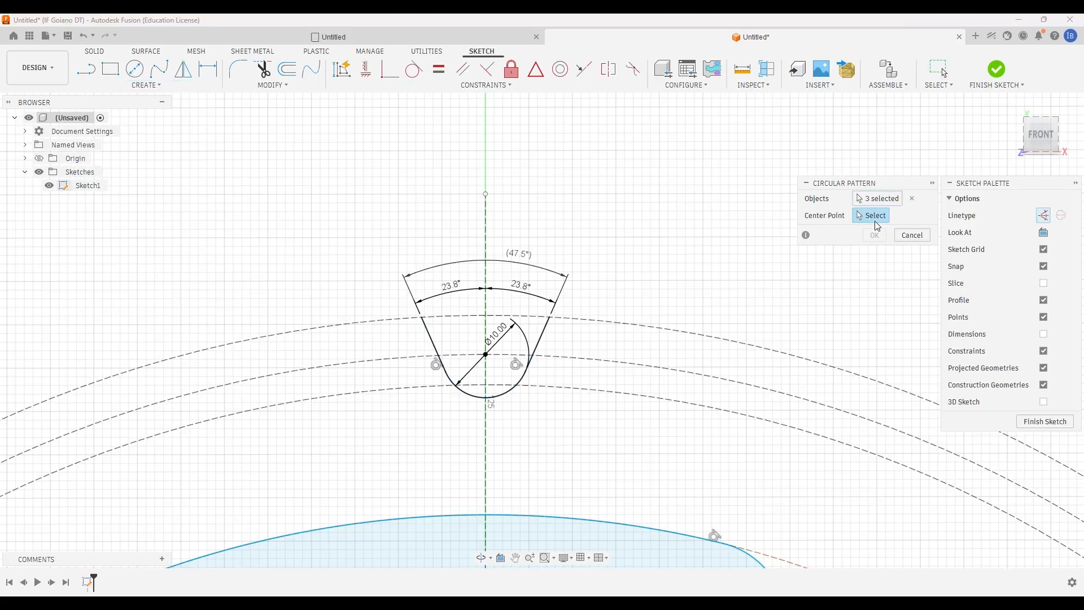
{"action": "left_click", "coordinate": [585, 363]}
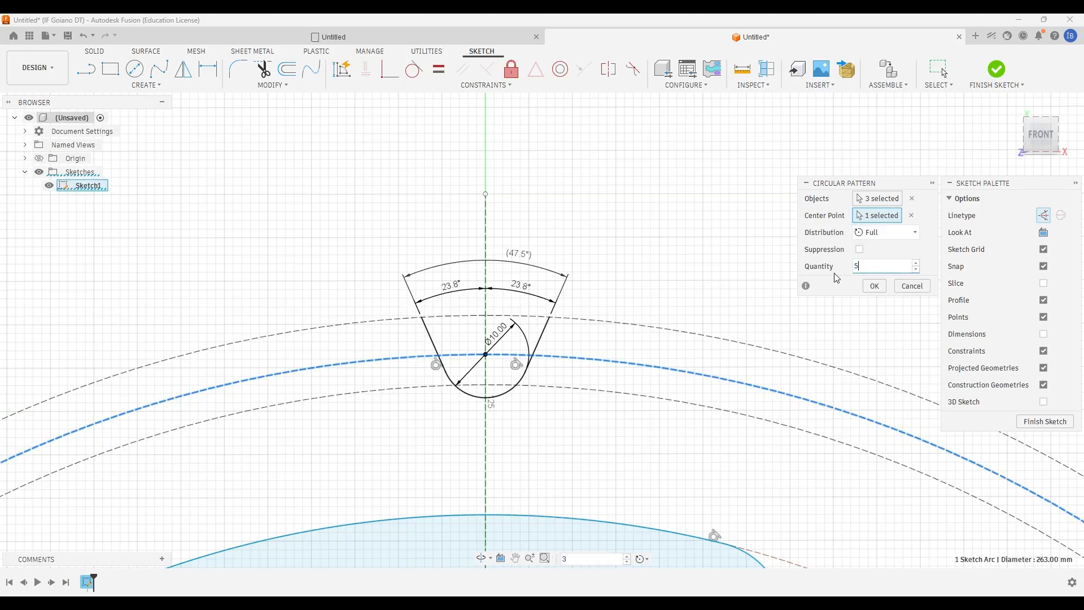
{"action": "left_click", "coordinate": [876, 288]}
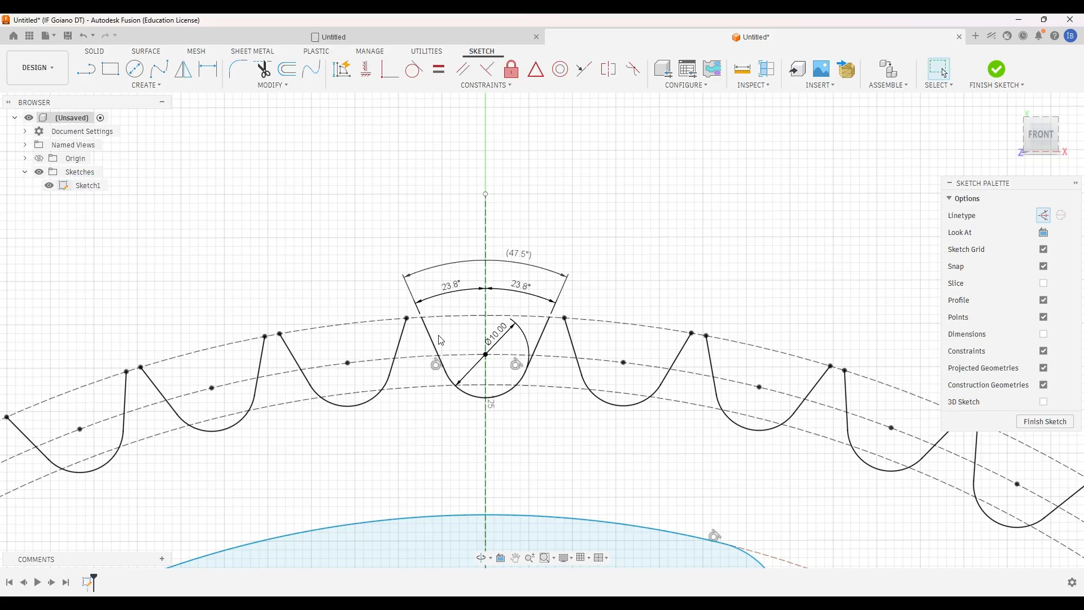
Inspect the patterned tooth gaps, check the tooth tips in the iLovePDF drawing and return to the Fusion sketch.
{"action": "scroll", "coordinate": [609, 297], "scroll_direction": "down", "scroll_amount": 4}
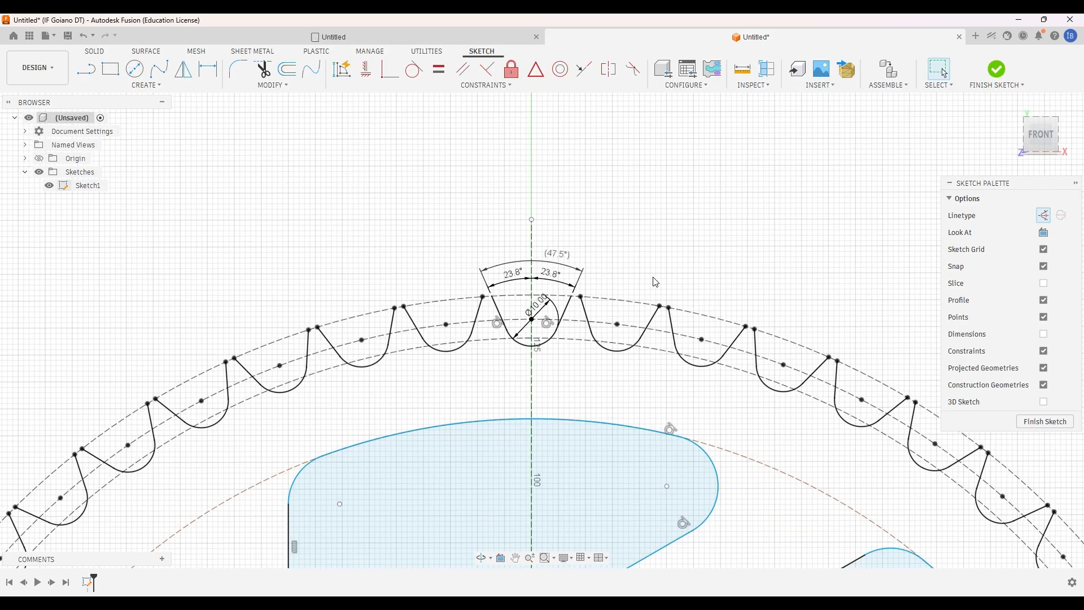
{"action": "scroll", "coordinate": [676, 315], "scroll_direction": "up", "scroll_amount": 4}
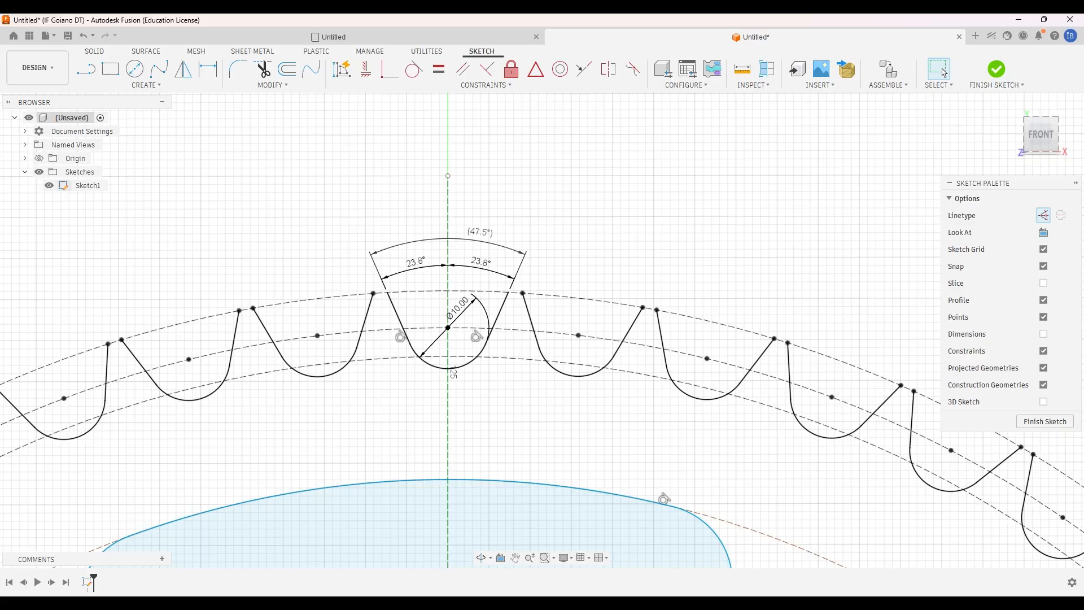
{"action": "left_click", "coordinate": [703, 604]}
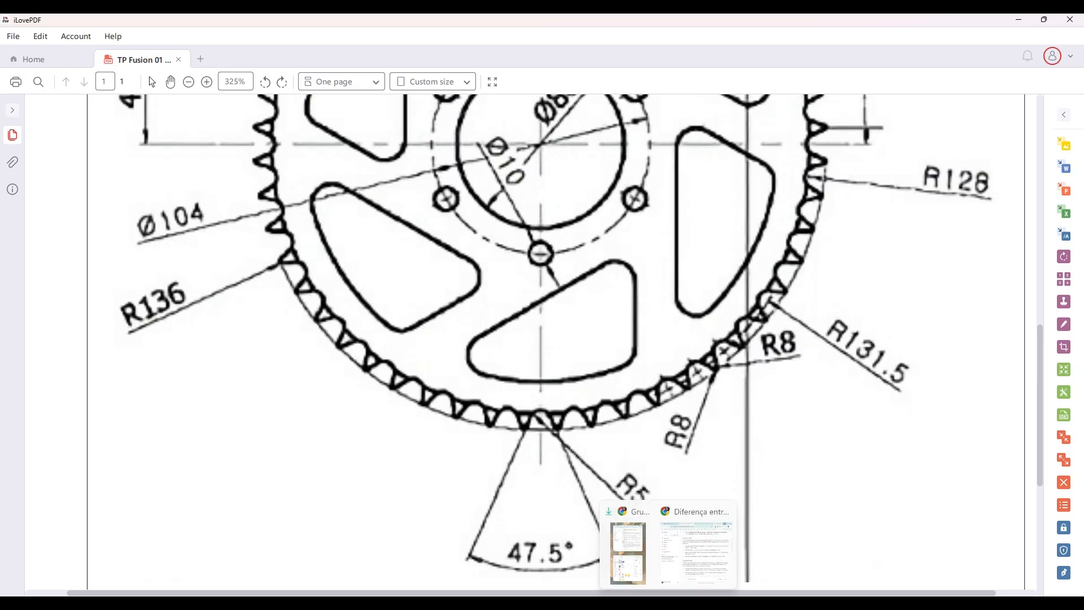
{"action": "left_click", "coordinate": [717, 605]}
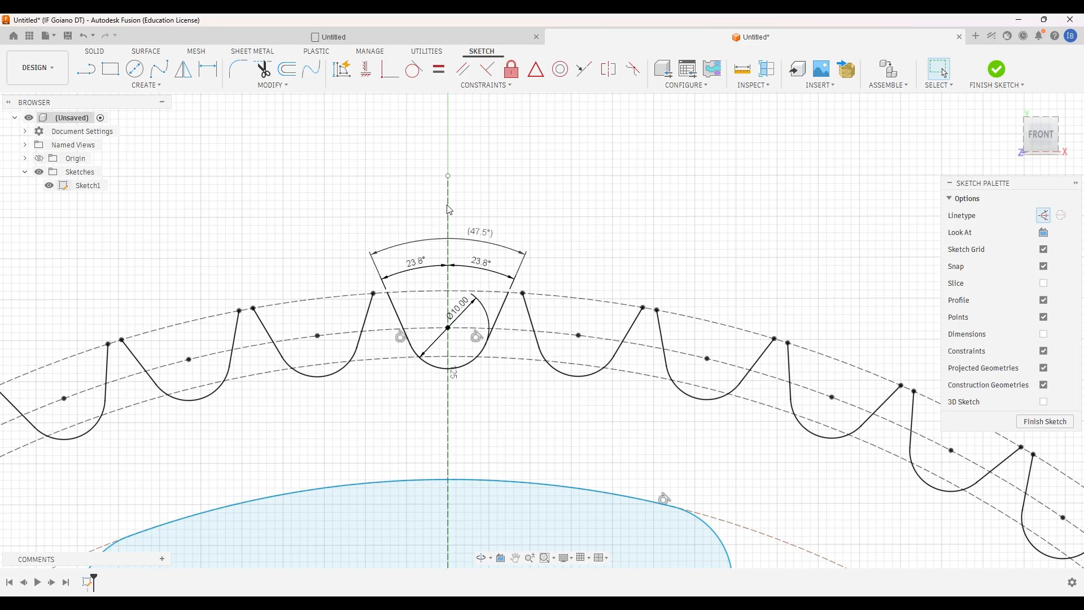
Round the tooth tip between the first and second patterned gaps left of the original gap with a 0.8 mm sketch fillet.
{"action": "left_click", "coordinate": [238, 71]}
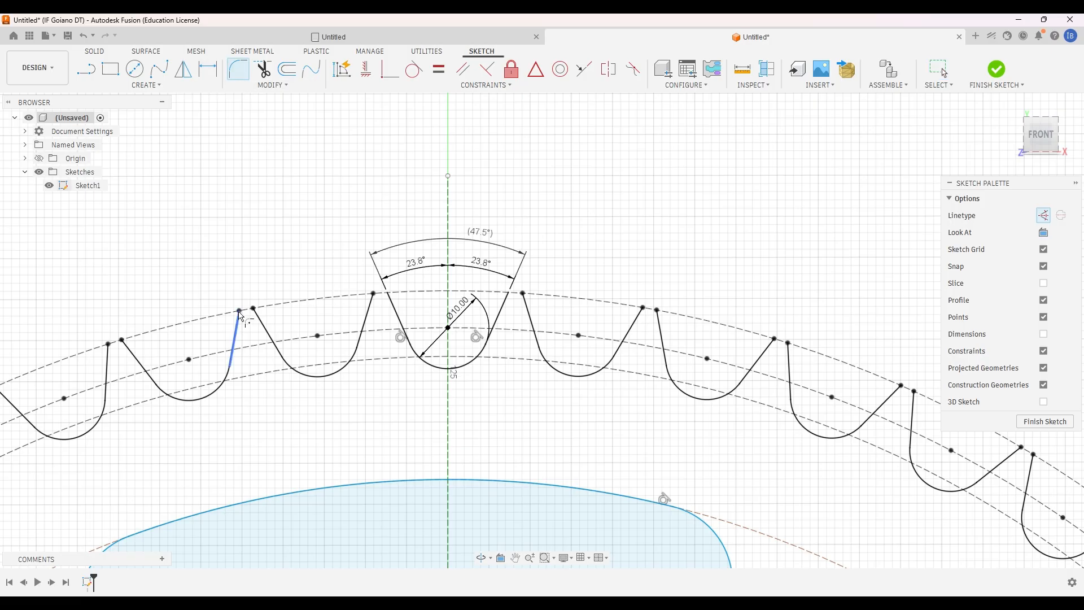
{"action": "left_click", "coordinate": [258, 317]}
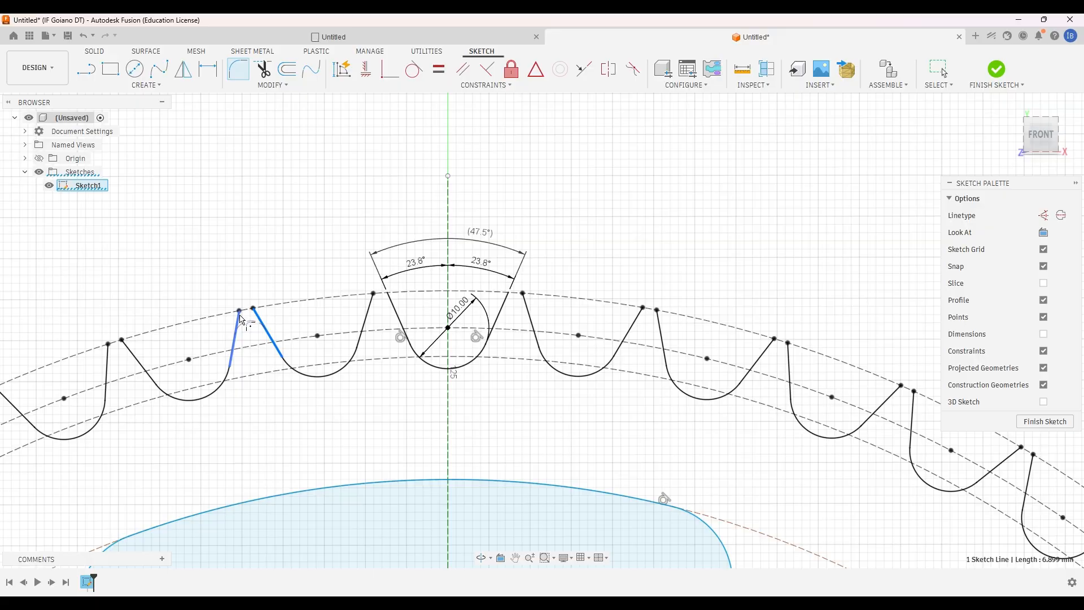
{"action": "left_click", "coordinate": [242, 320]}
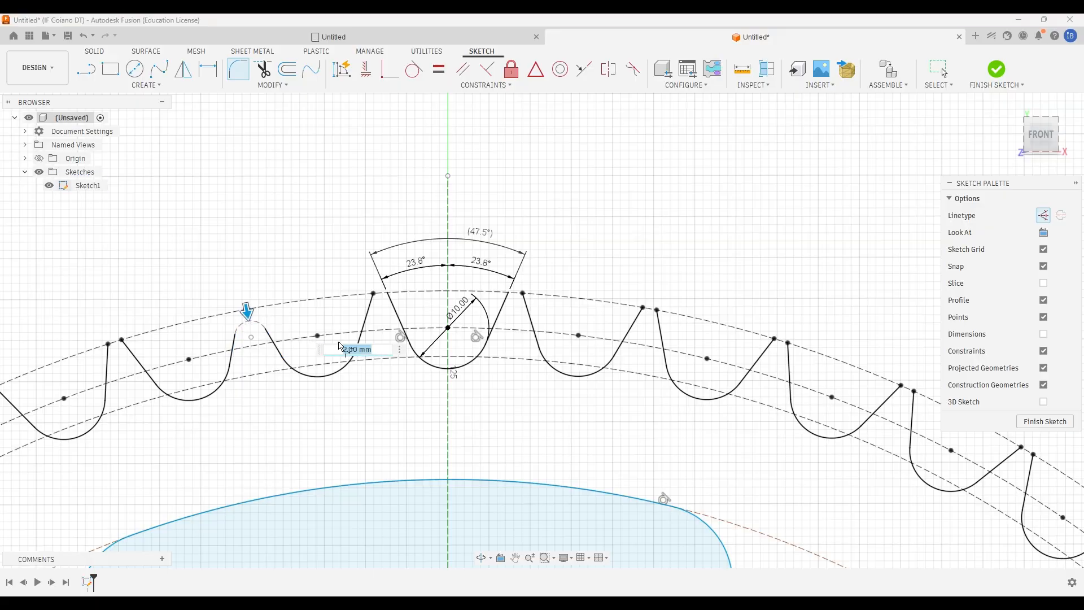
{"action": "type", "text": "0.8"}
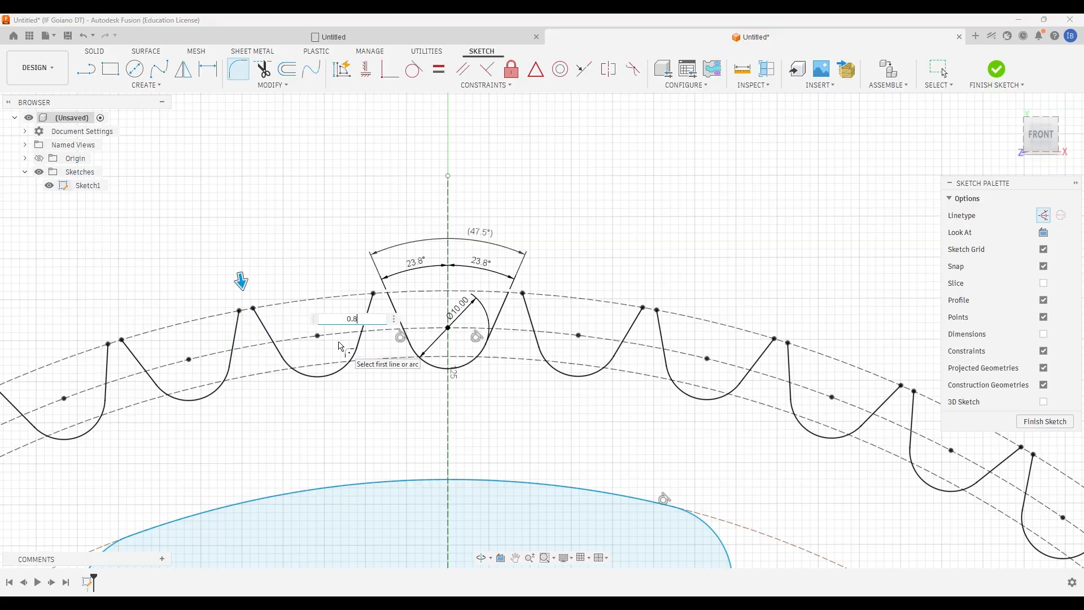
{"action": "key", "text": "Return"}
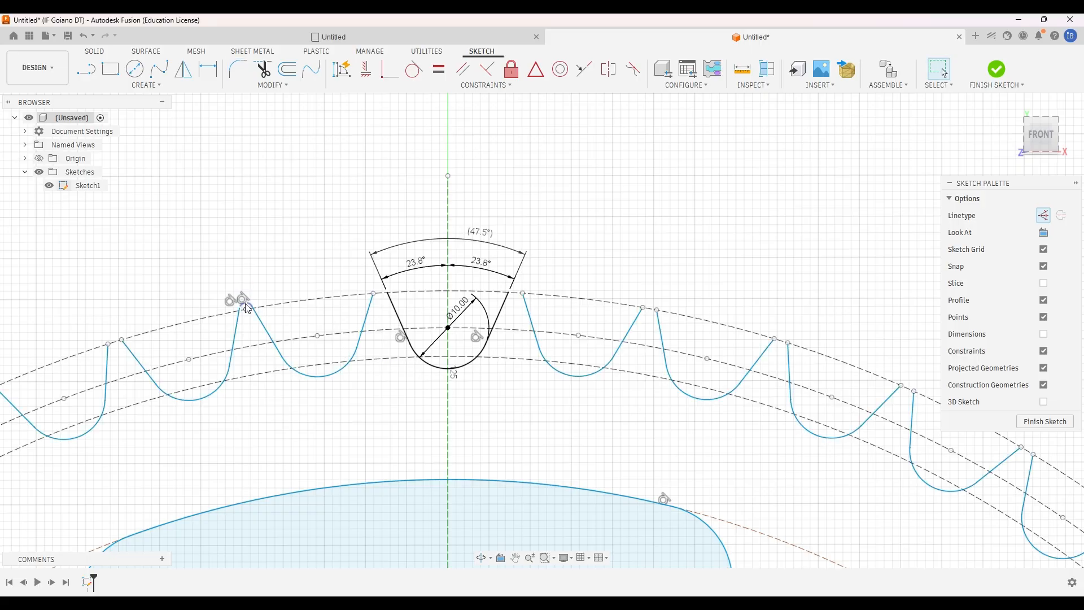
Create a full circular pattern of the rounded tooth tip's arc and its two flank lines about the 272 mm circle's centre, quantity 52.
{"action": "left_click", "coordinate": [248, 308]}
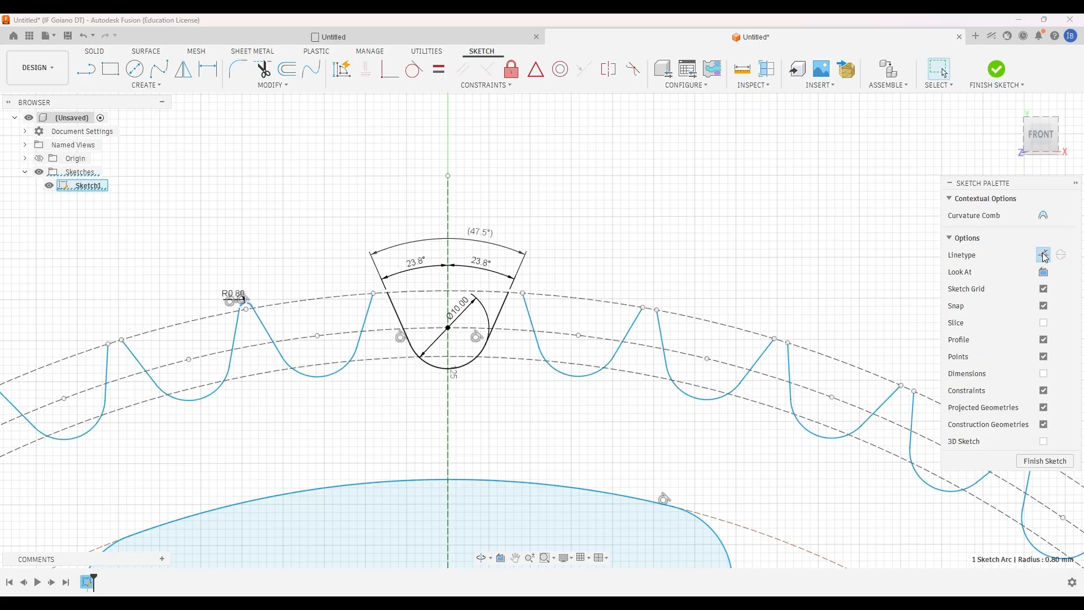
{"action": "key", "text": "Escape"}
{"action": "scroll", "coordinate": [246, 301], "scroll_direction": "up", "scroll_amount": 4}
{"action": "scroll", "coordinate": [247, 302], "scroll_direction": "up", "scroll_amount": 4}
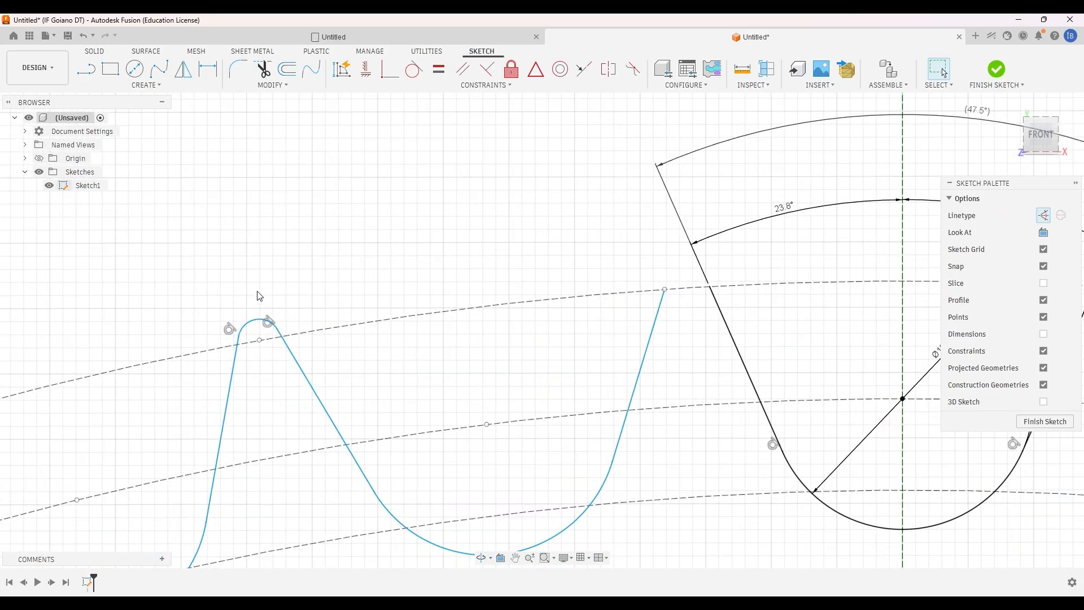
{"action": "left_click", "coordinate": [255, 328]}
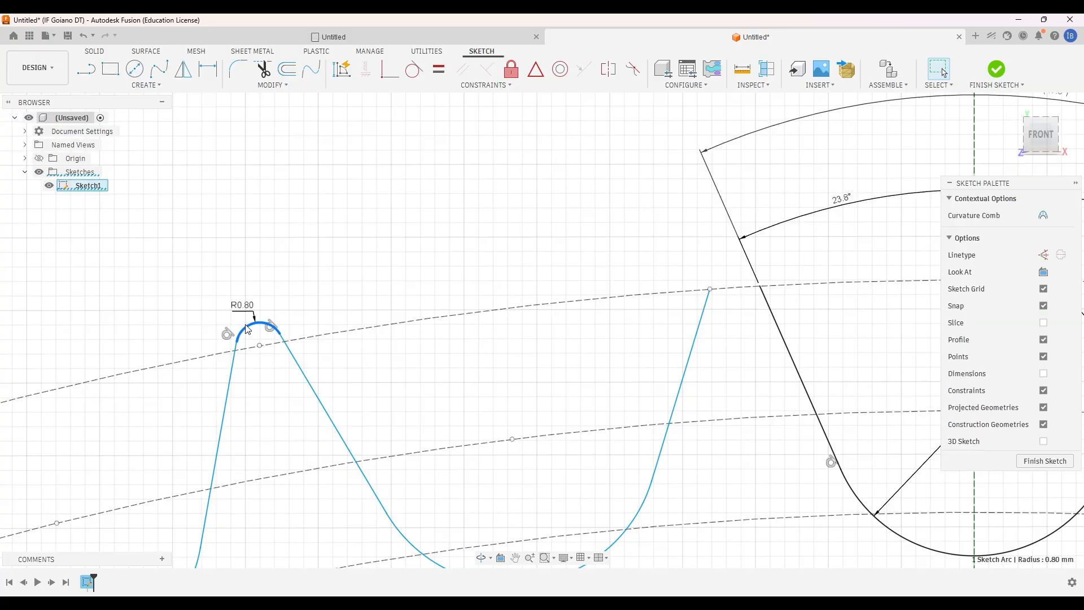
{"action": "left_click", "coordinate": [233, 360], "text": "shift"}
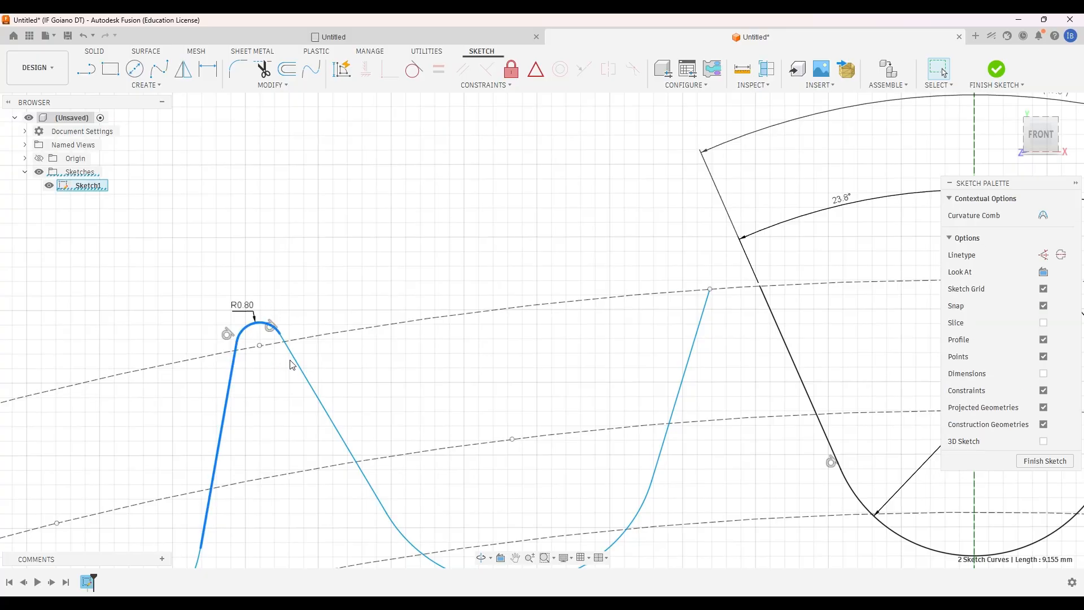
{"action": "left_click", "coordinate": [296, 366], "text": "shift"}
{"action": "scroll", "coordinate": [296, 366], "scroll_direction": "down", "scroll_amount": 4}
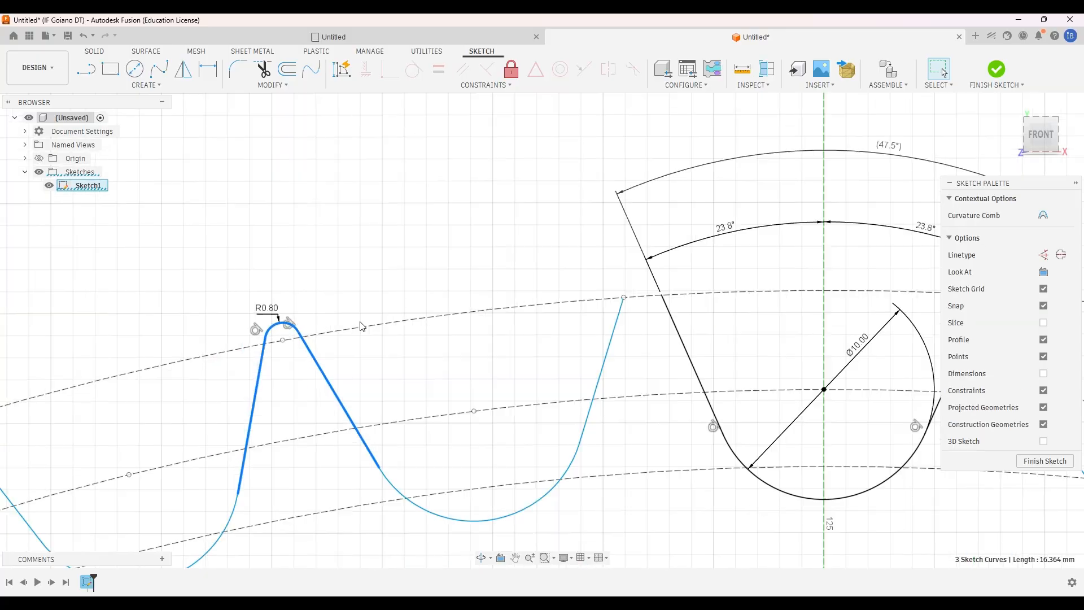
{"action": "left_click", "coordinate": [142, 87]}
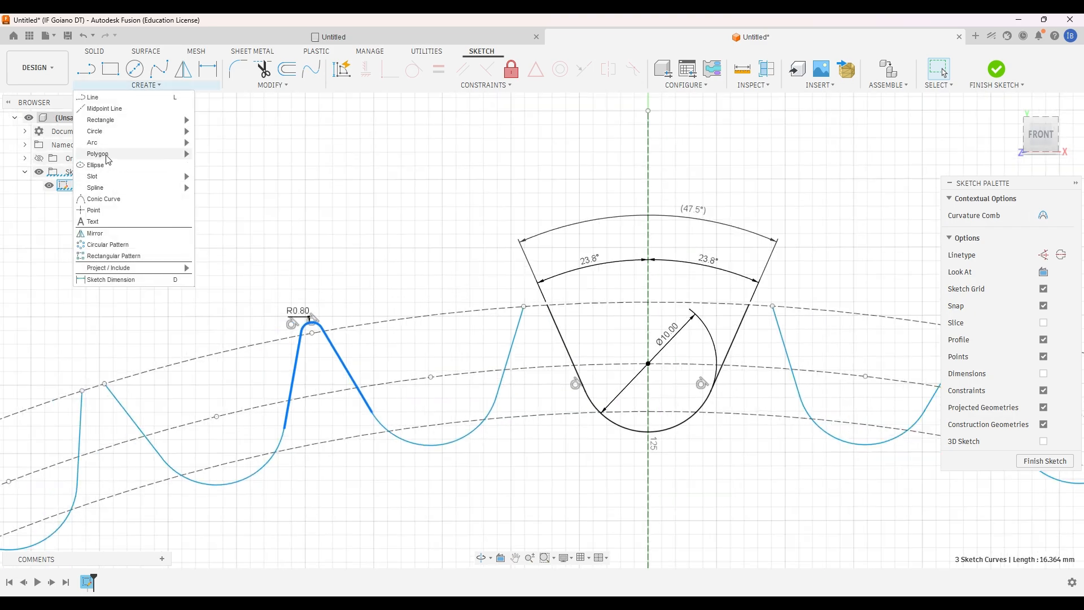
{"action": "left_click", "coordinate": [115, 247]}
{"action": "left_click", "coordinate": [871, 216]}
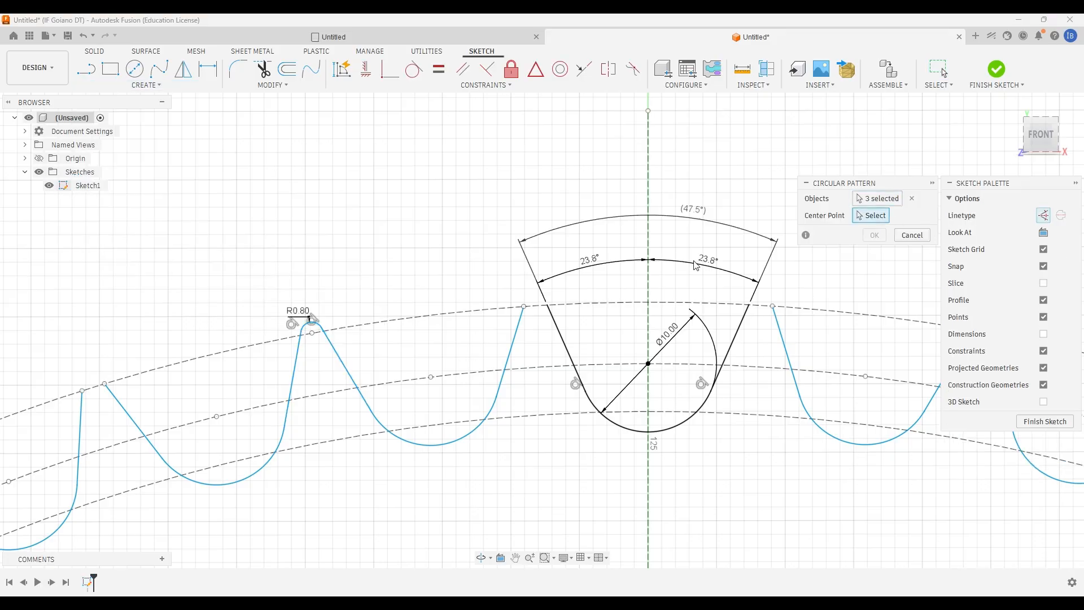
{"action": "left_click", "coordinate": [351, 330]}
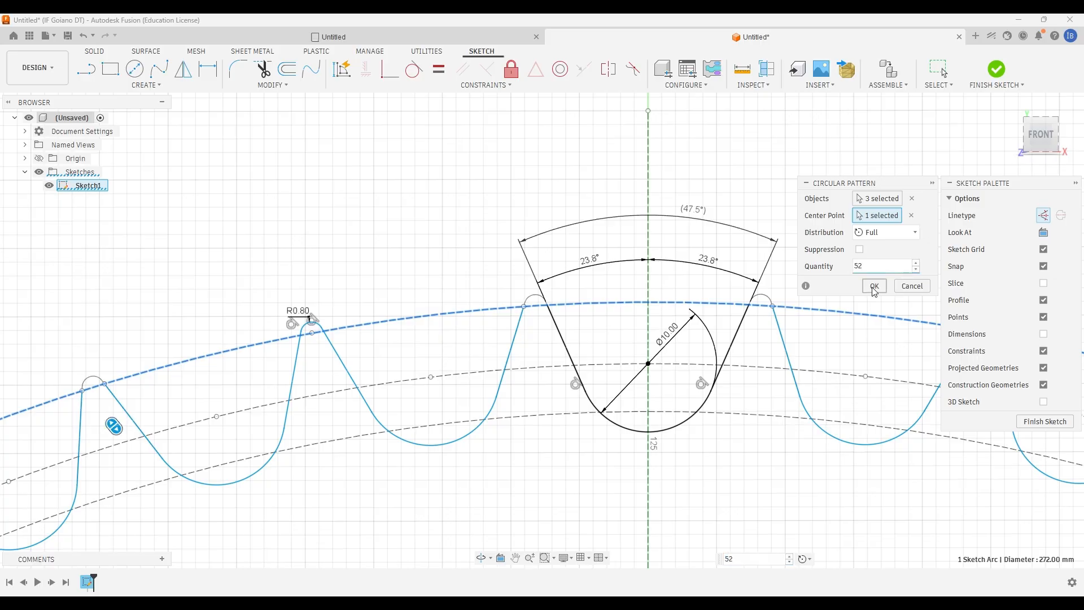
{"action": "left_click", "coordinate": [873, 286]}
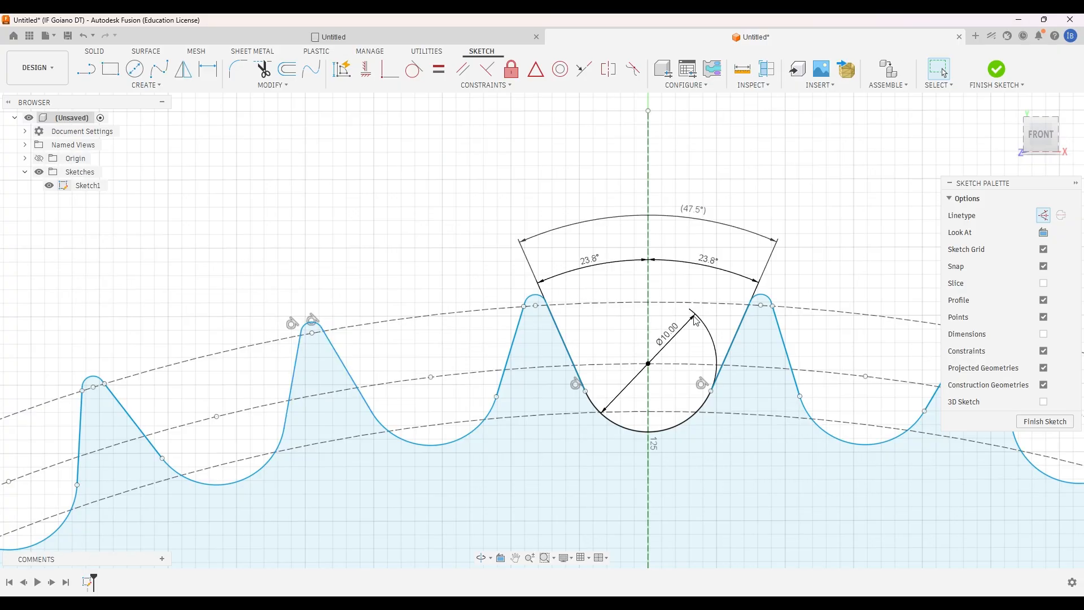
Hide the sketch points and constraints of the chainring sketch.
{"action": "scroll", "coordinate": [293, 232], "scroll_direction": "down", "scroll_amount": 8}
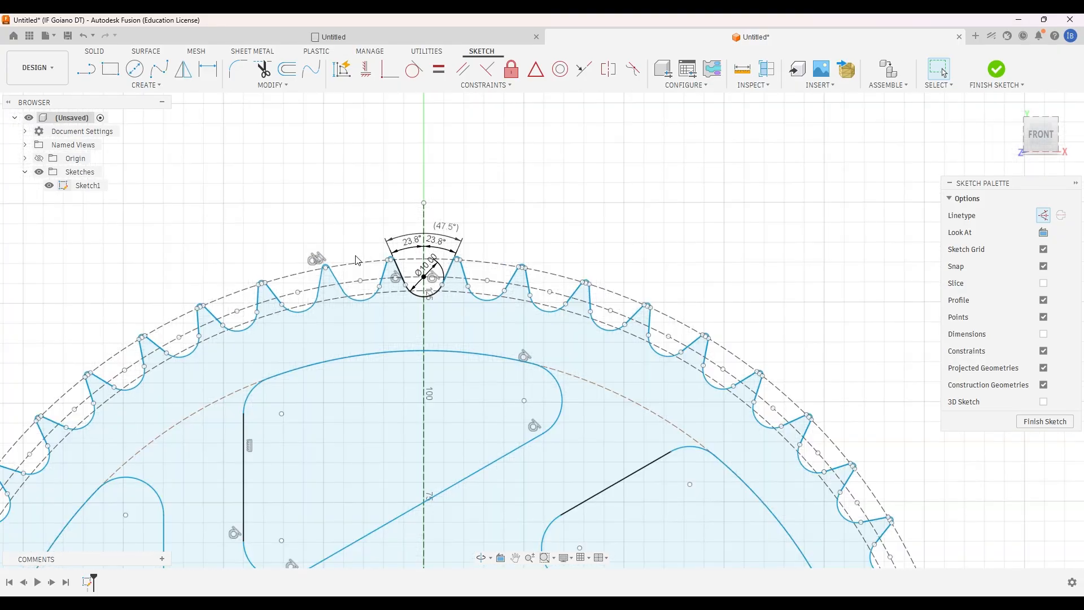
{"action": "scroll", "coordinate": [565, 280], "scroll_direction": "down", "scroll_amount": 5}
{"action": "scroll", "coordinate": [649, 462], "scroll_direction": "up", "scroll_amount": 3}
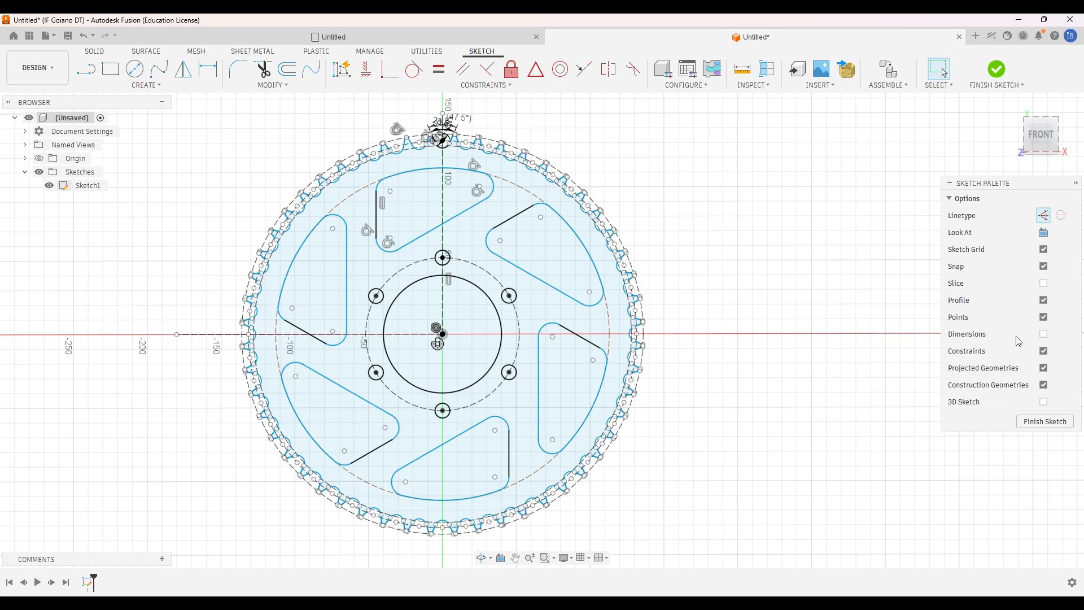
{"action": "left_click", "coordinate": [1044, 316]}
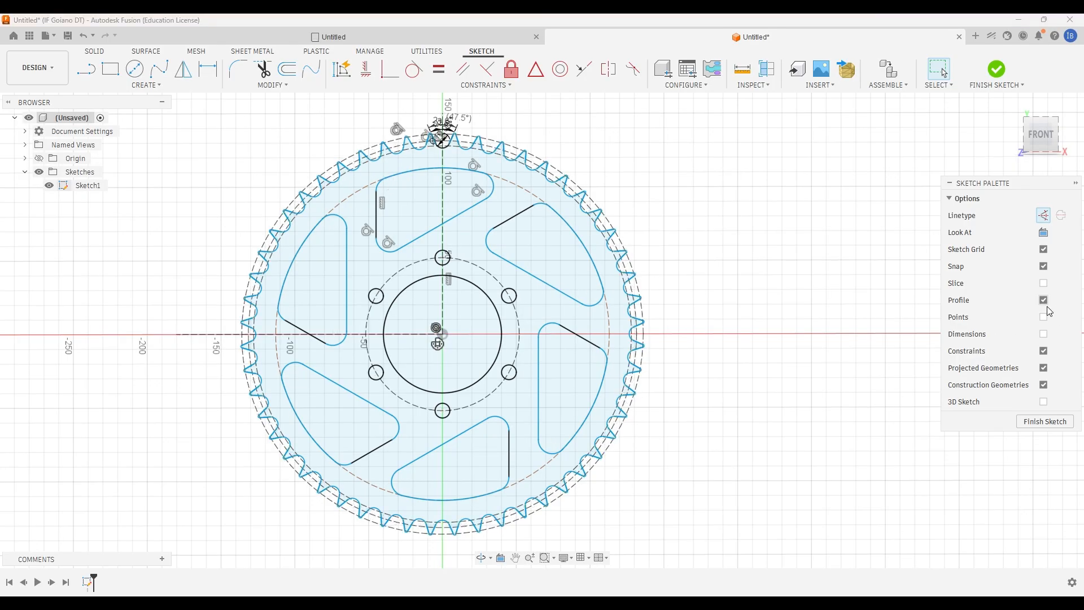
{"action": "left_click", "coordinate": [1043, 350]}
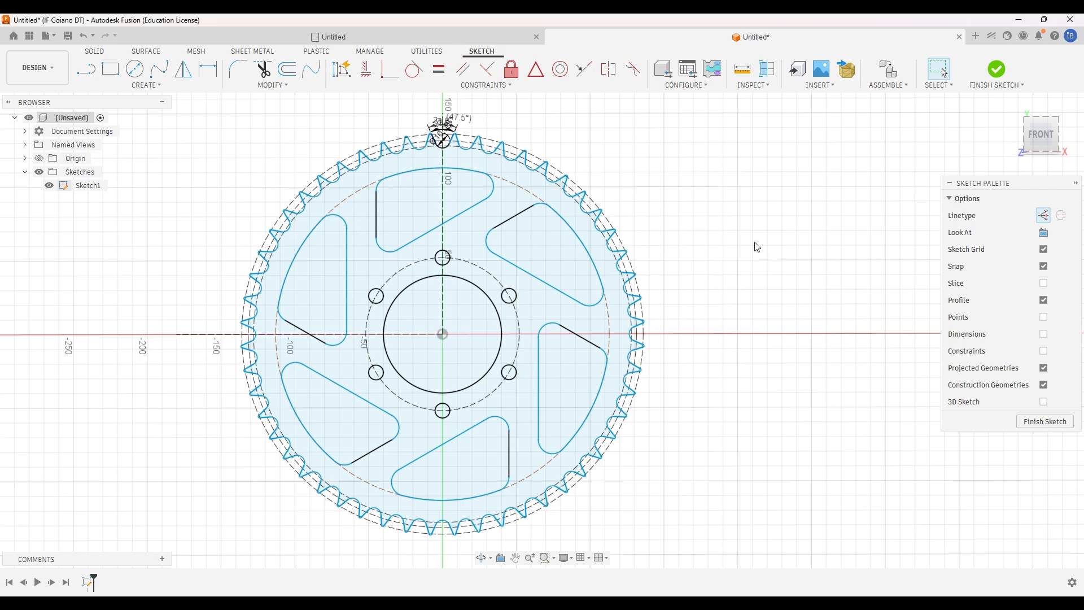
Check that the chainring body and the slots form separate closed profiles.
{"action": "scroll", "coordinate": [505, 394], "scroll_direction": "down", "scroll_amount": 3}
{"action": "scroll", "coordinate": [505, 389], "scroll_direction": "up", "scroll_amount": 3}
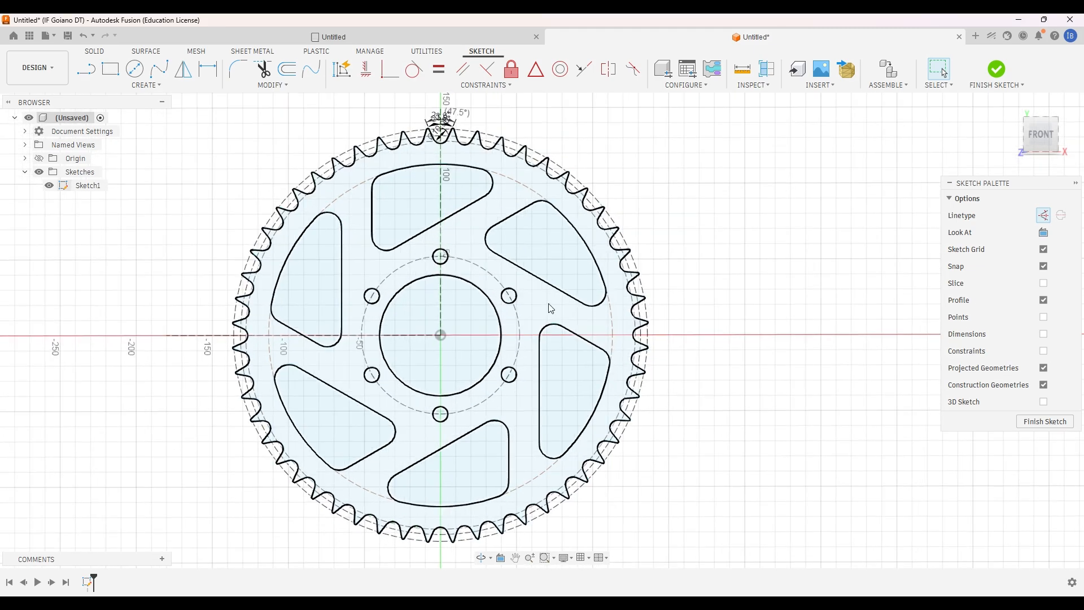
{"action": "left_click", "coordinate": [537, 310]}
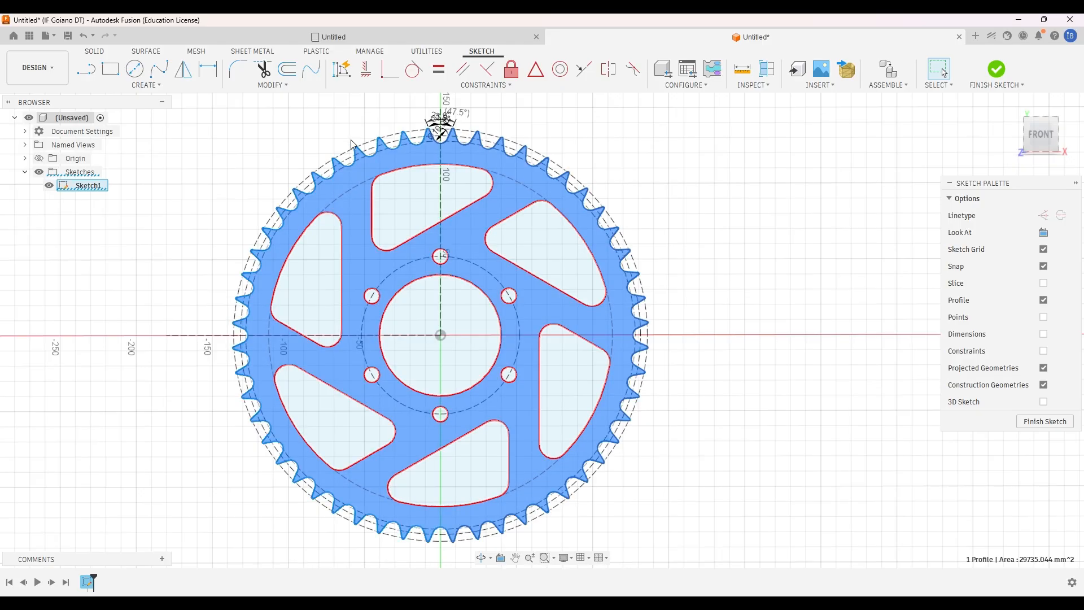
{"action": "left_click", "coordinate": [310, 288]}
{"action": "left_click", "coordinate": [416, 222]}
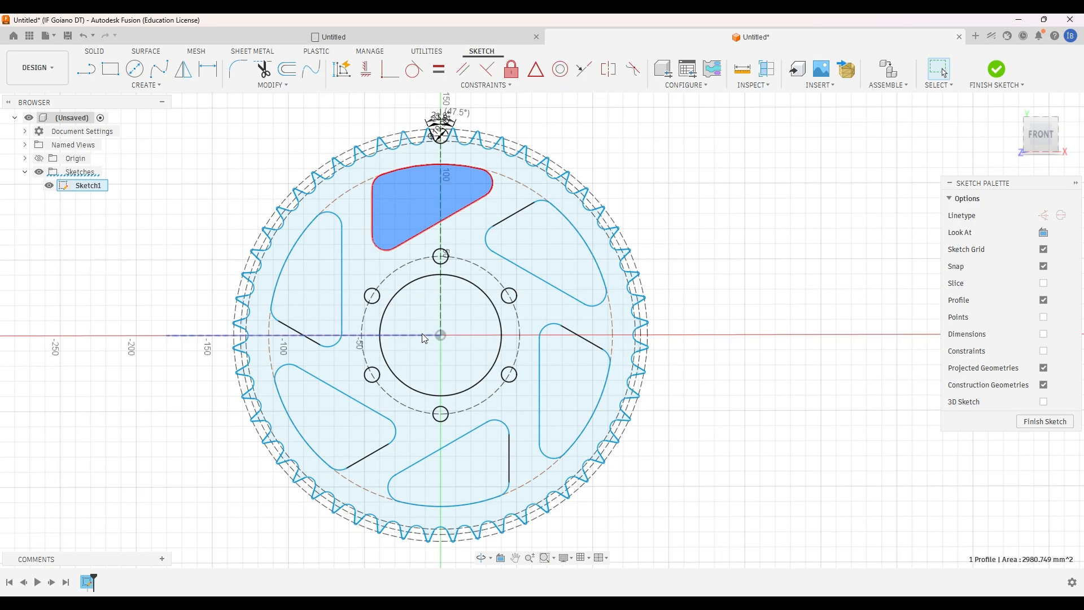
{"action": "left_click", "coordinate": [418, 310]}
{"action": "left_click", "coordinate": [544, 265]}
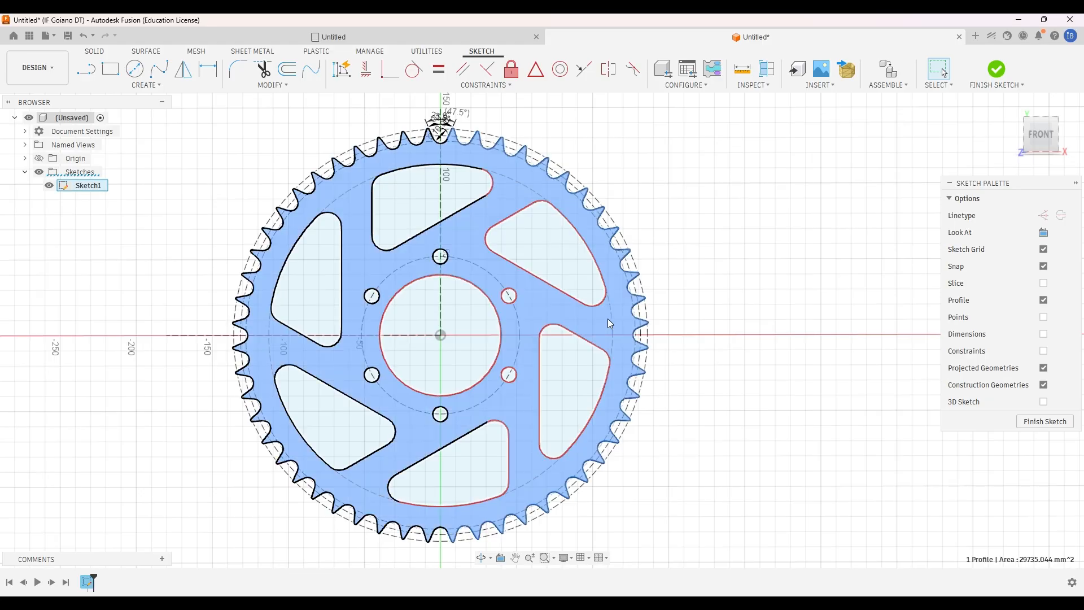
Extrude the toothed ring profile, without the slots and holes, 4 mm to one side as a new body.
{"action": "left_click", "coordinate": [382, 148]}
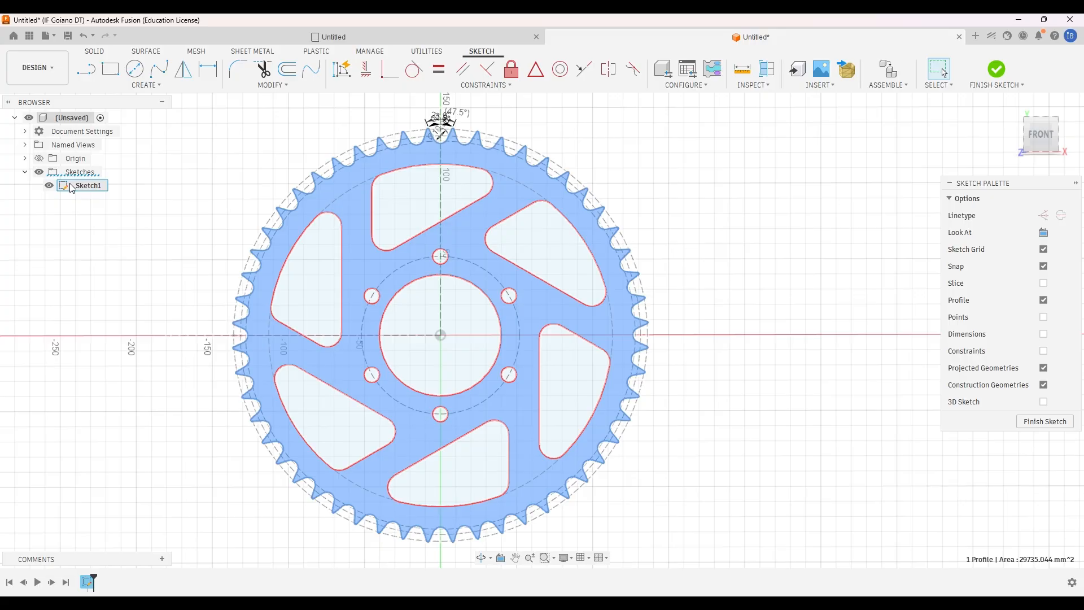
{"action": "left_click", "coordinate": [94, 51]}
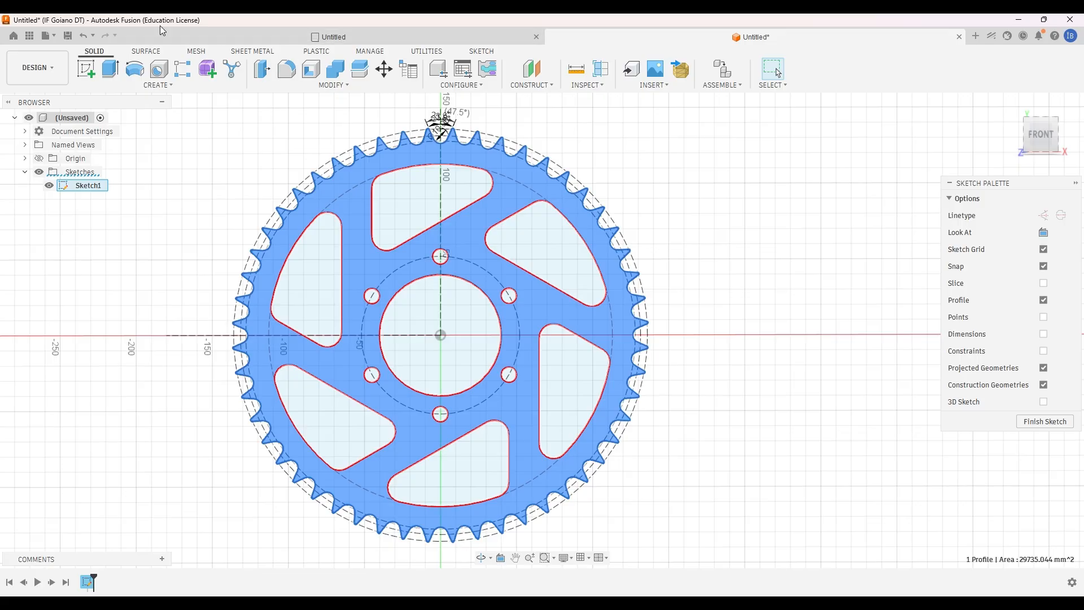
{"action": "left_click", "coordinate": [114, 76]}
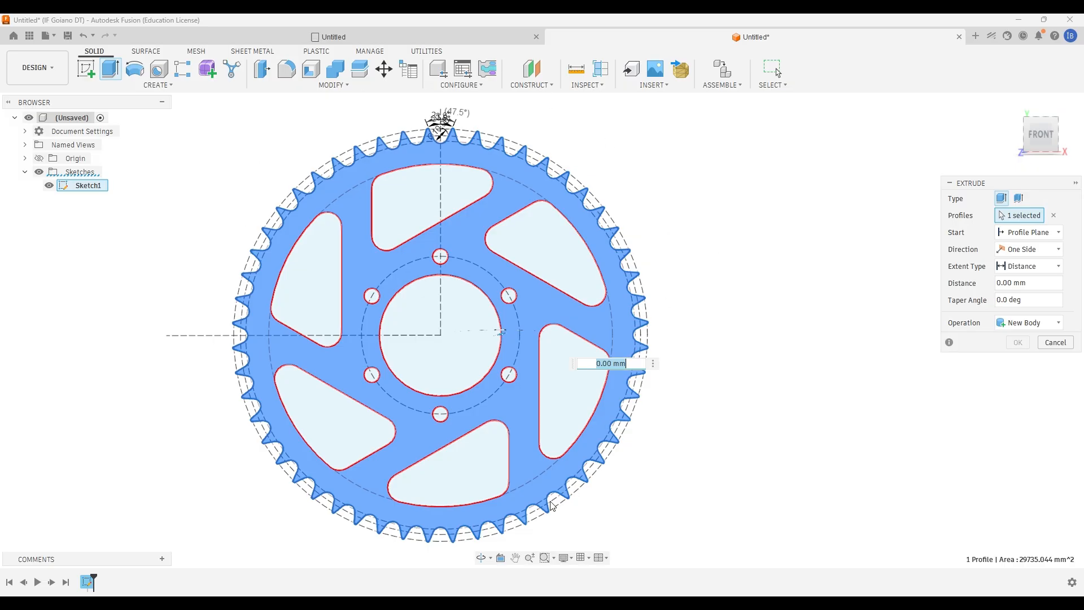
{"action": "left_click", "coordinate": [482, 558]}
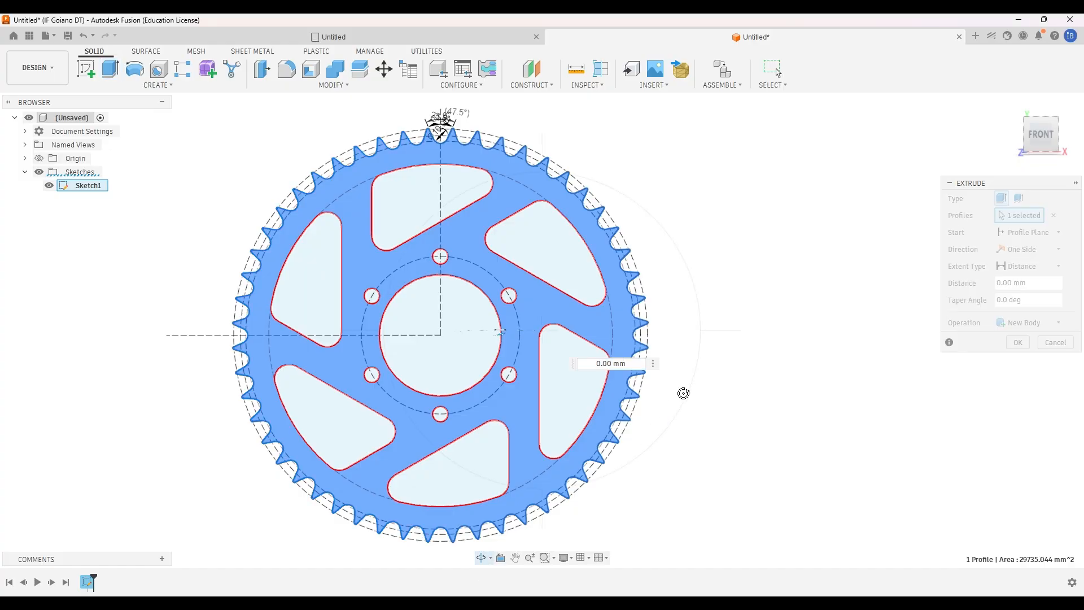
{"action": "mouse_move", "coordinate": [687, 386]}
{"action": "left_mouse_down"}
{"action": "mouse_move", "coordinate": [672, 363]}
{"action": "mouse_move", "coordinate": [572, 362]}
{"action": "mouse_move", "coordinate": [591, 352]}
{"action": "left_mouse_up"}
{"action": "left_click_drag", "start_coordinate": [1041, 136], "coordinate": [1042, 180]}
{"action": "left_click_drag", "start_coordinate": [499, 346], "coordinate": [507, 328]}
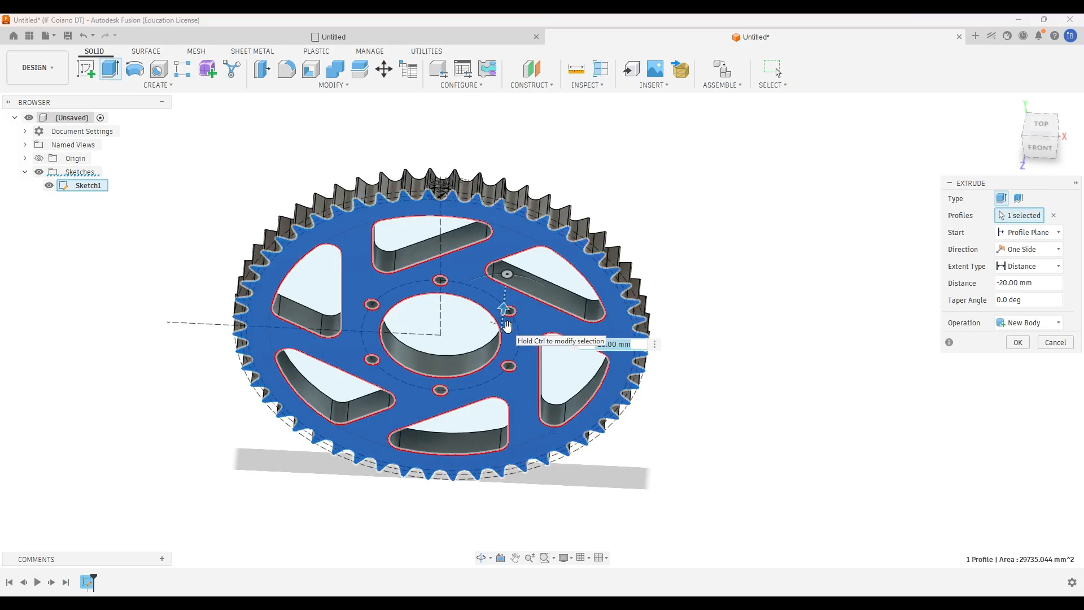
{"action": "type", "text": "4"}
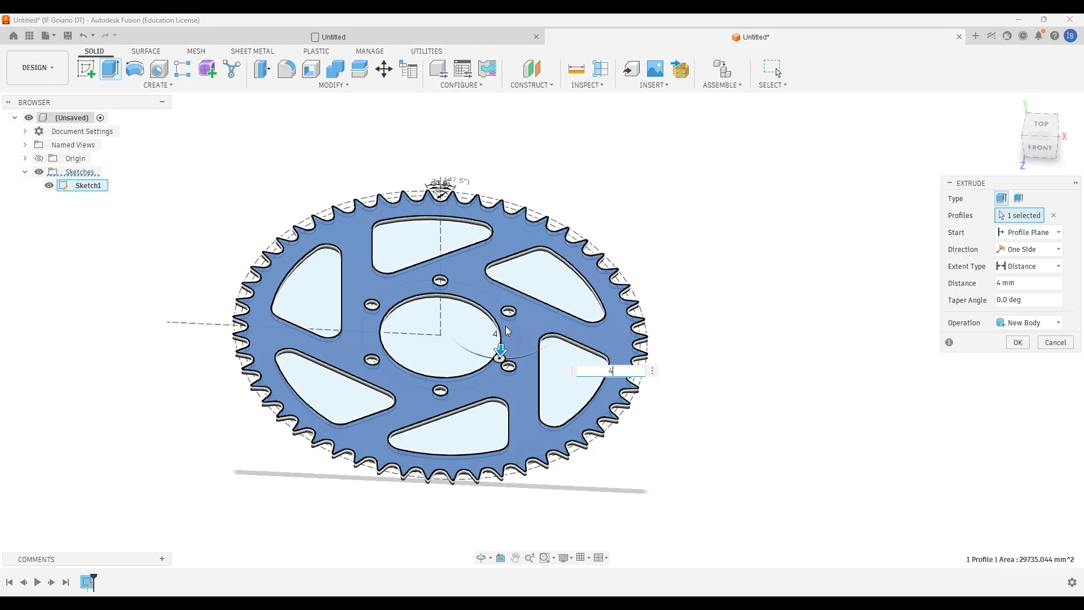
{"action": "key", "text": "Return"}
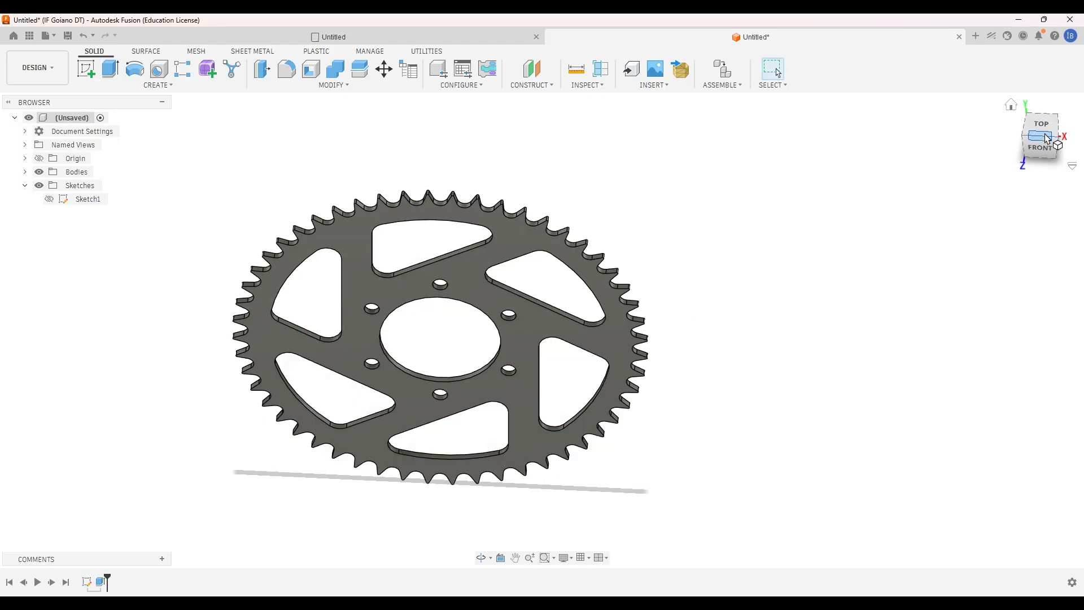
Inspect the extruded chainring's front, back and tooth edges from several angles.
{"action": "left_click", "coordinate": [1047, 139]}
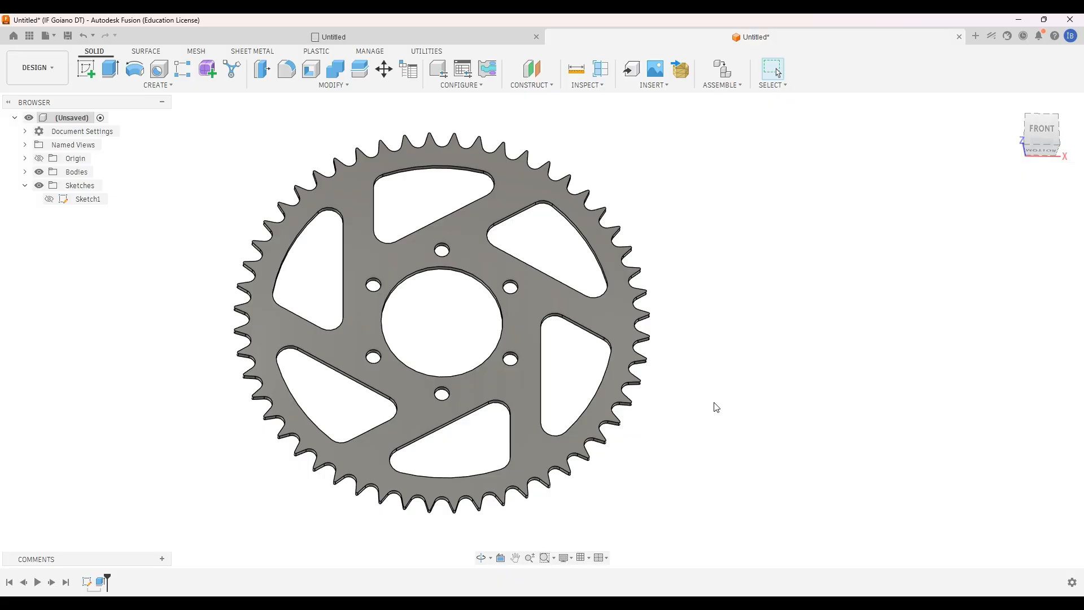
{"action": "middle_click_drag", "start_coordinate": [715, 406], "coordinate": [637, 416], "text": "shift"}
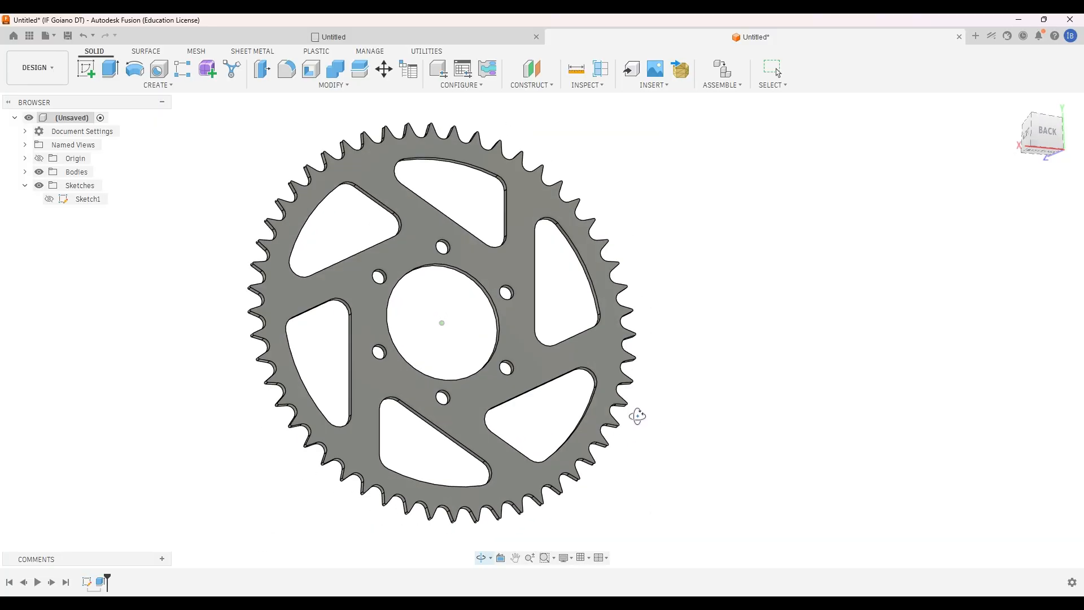
{"action": "scroll", "coordinate": [486, 299], "scroll_direction": "up", "scroll_amount": 2}
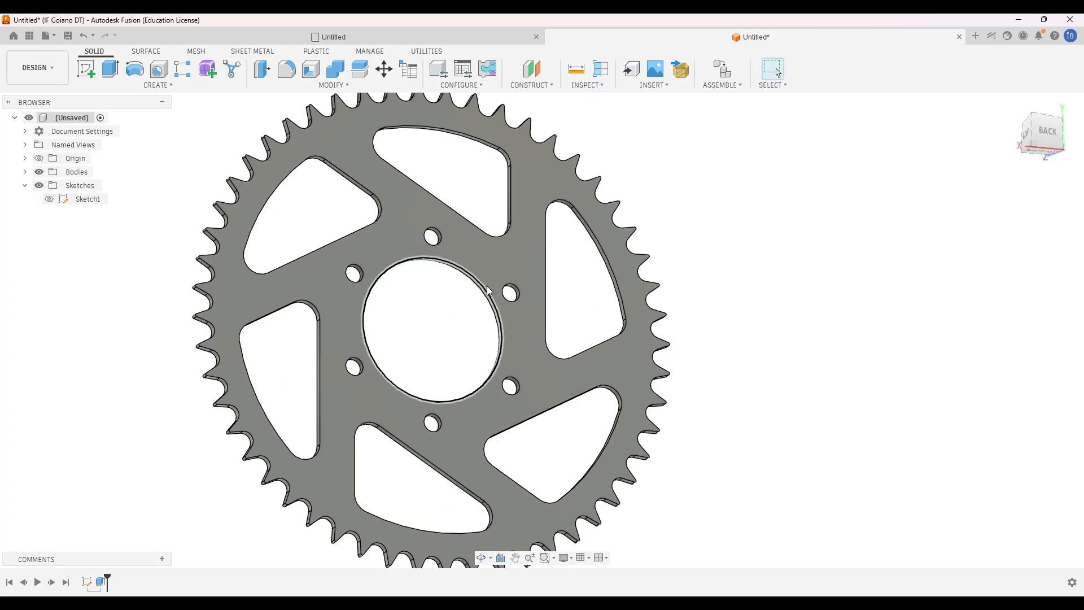
{"action": "scroll", "coordinate": [486, 300], "scroll_direction": "down", "scroll_amount": 1}
{"action": "mouse_move", "coordinate": [762, 367]}
{"action": "middle_mouse_down", "text": "shift"}
{"action": "mouse_move", "coordinate": [763, 305]}
{"action": "mouse_move", "coordinate": [740, 237]}
{"action": "mouse_move", "coordinate": [712, 254]}
{"action": "mouse_move", "coordinate": [586, 259]}
{"action": "mouse_move", "coordinate": [607, 167]}
{"action": "mouse_move", "coordinate": [591, 155]}
{"action": "mouse_move", "coordinate": [610, 167]}
{"action": "mouse_move", "coordinate": [567, 290]}
{"action": "mouse_move", "coordinate": [561, 350]}
{"action": "mouse_move", "coordinate": [543, 360]}
{"action": "mouse_move", "coordinate": [545, 342]}
{"action": "middle_mouse_up", "text": "shift"}
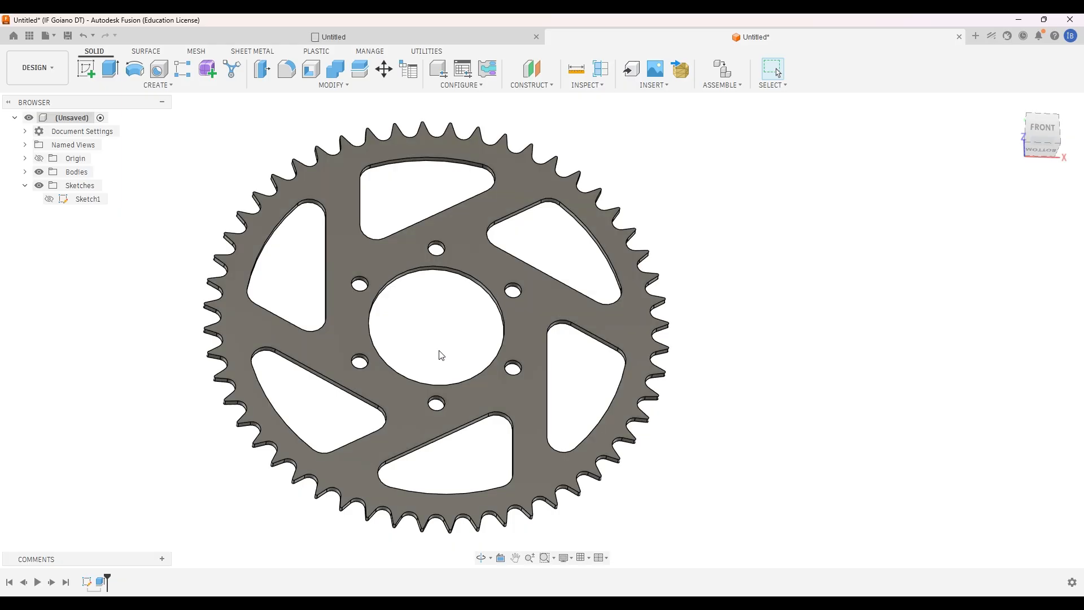
{"action": "middle_click_drag", "start_coordinate": [438, 355], "coordinate": [439, 339], "text": "shift"}
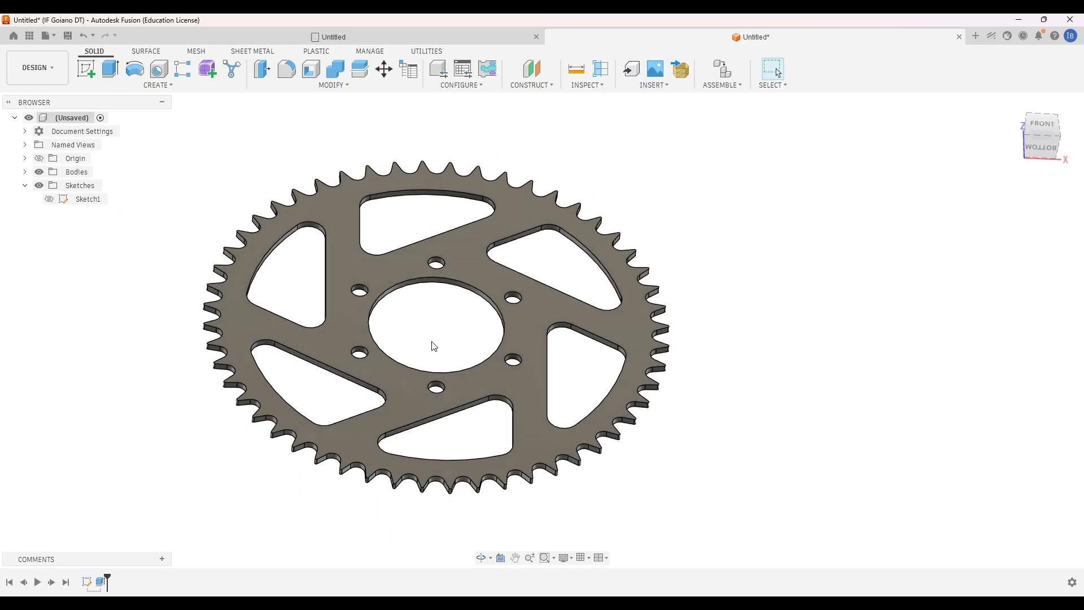